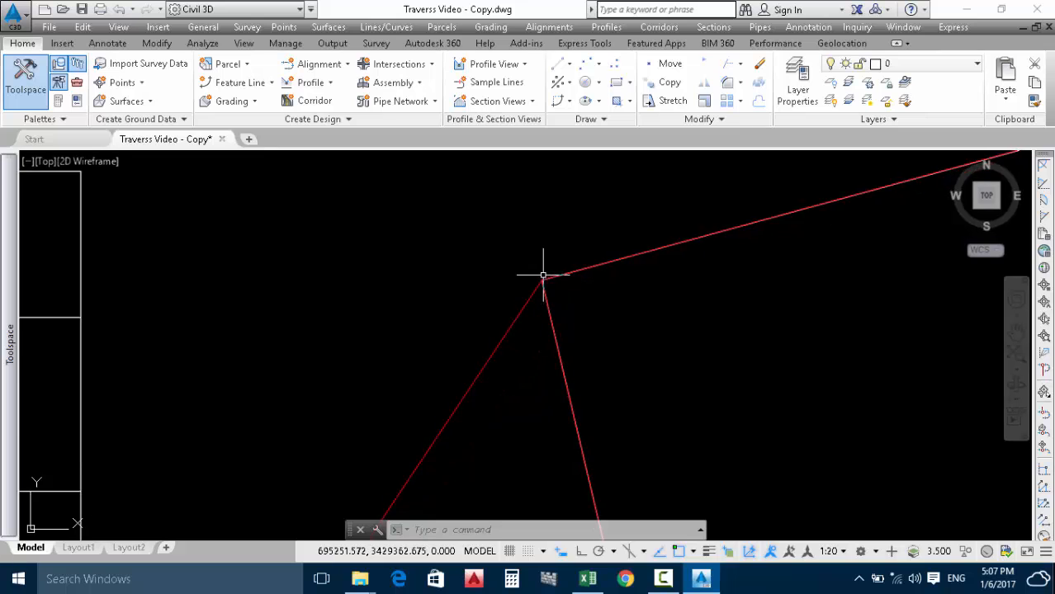
Examine the closing corner of the traverse at point BM2 in the drawing.
scroll(543, 272, "up", 5)
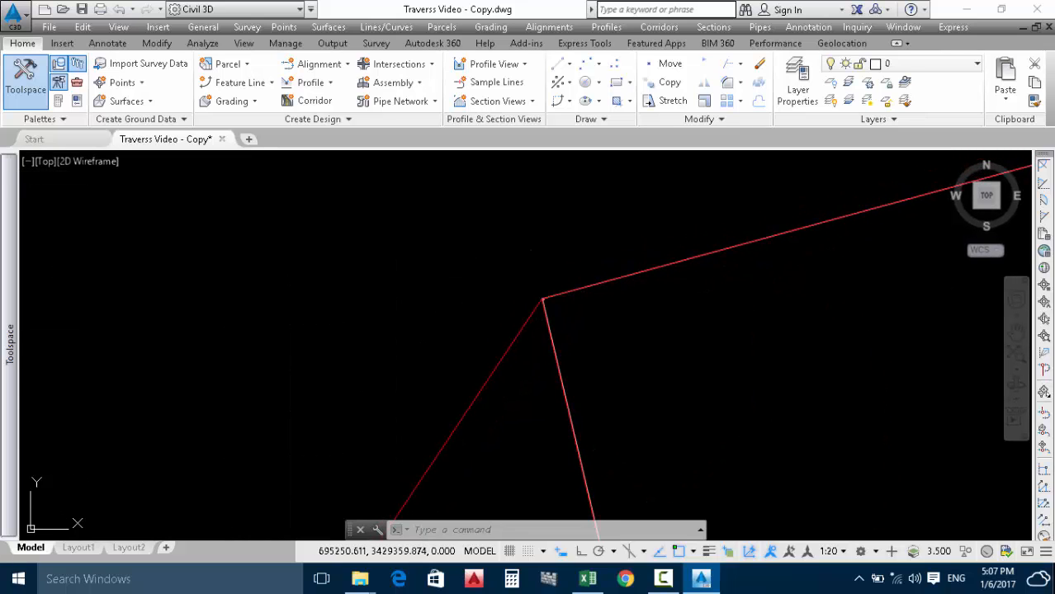
middle_click_drag(511, 262, 534, 368)
scroll(505, 324, "up", 3)
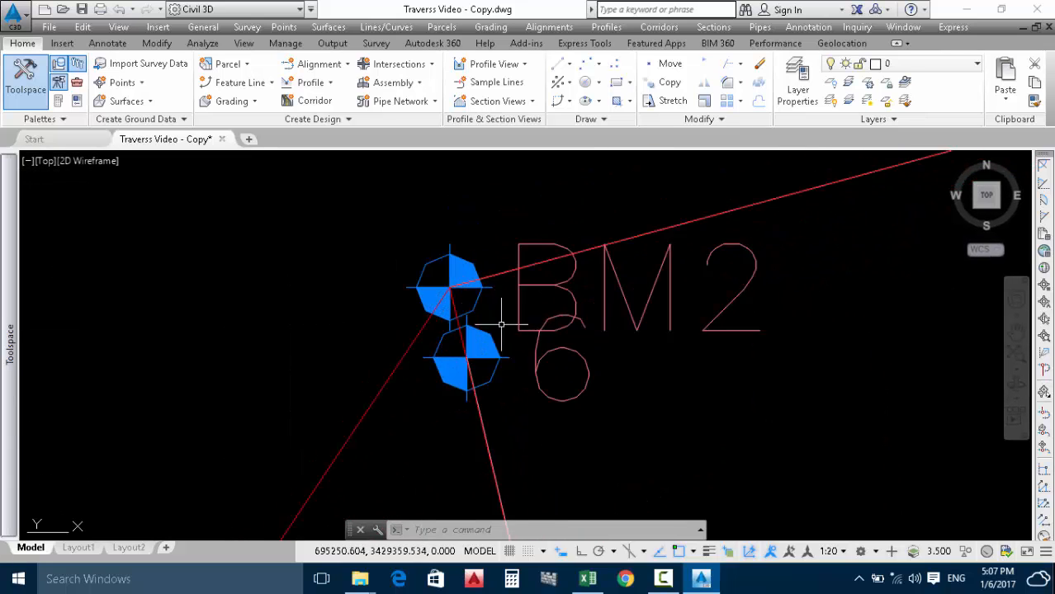
Locate the report files m1.txt and m2.txt in the Traverss subfolder of the desktop folder Traverss.
left_click(960, 9)
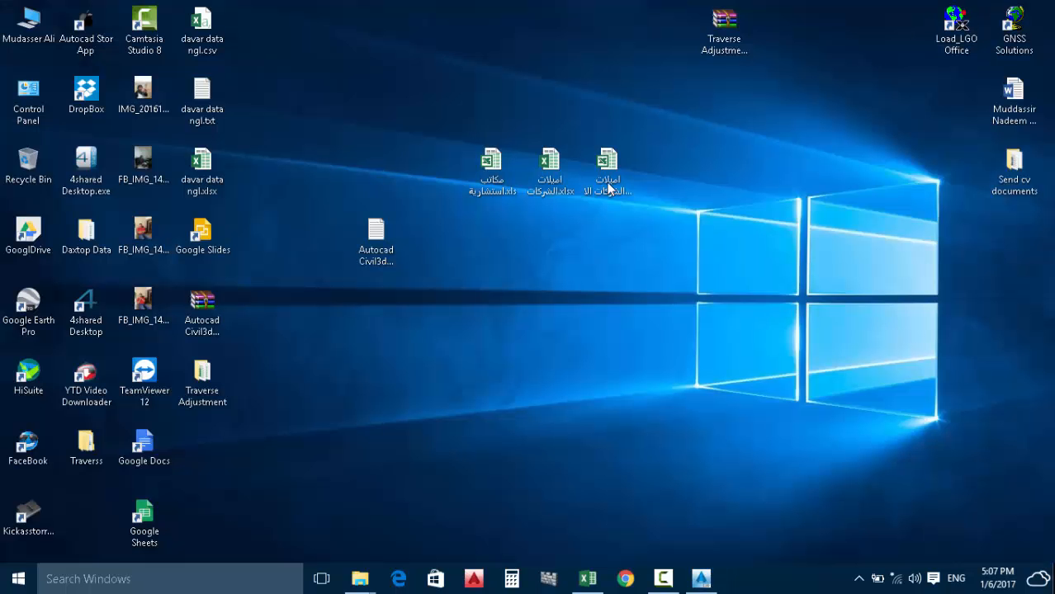
double_click(107, 435)
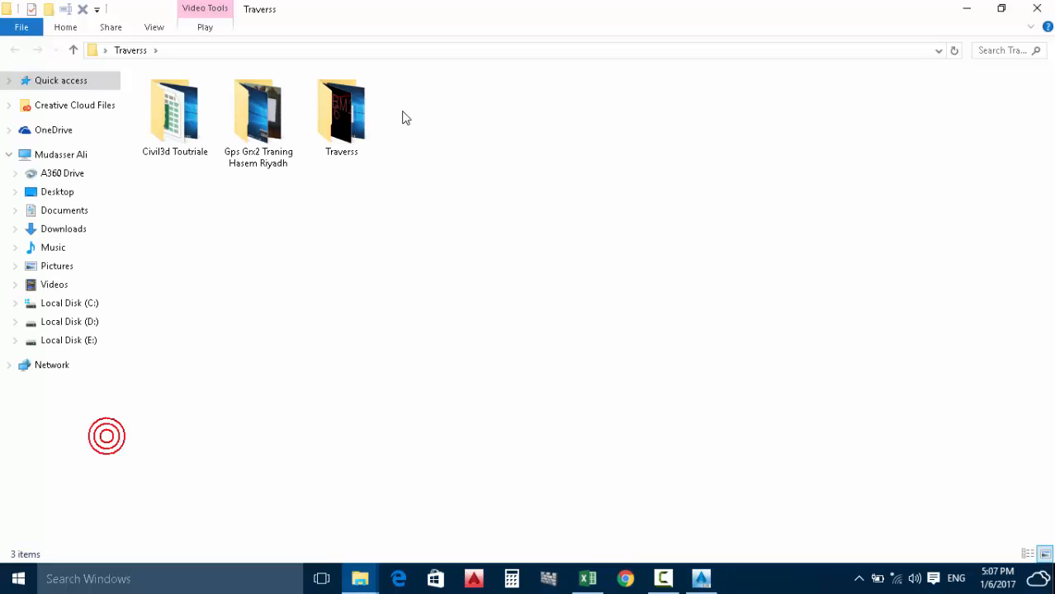
double_click(337, 148)
left_click_drag(287, 191, 165, 130)
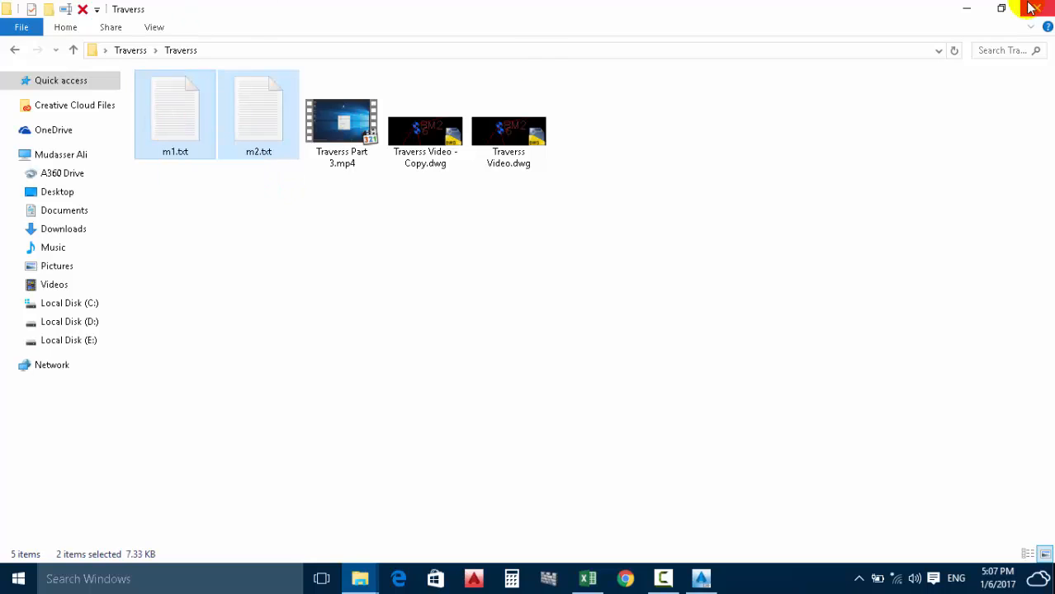
left_click(968, 14)
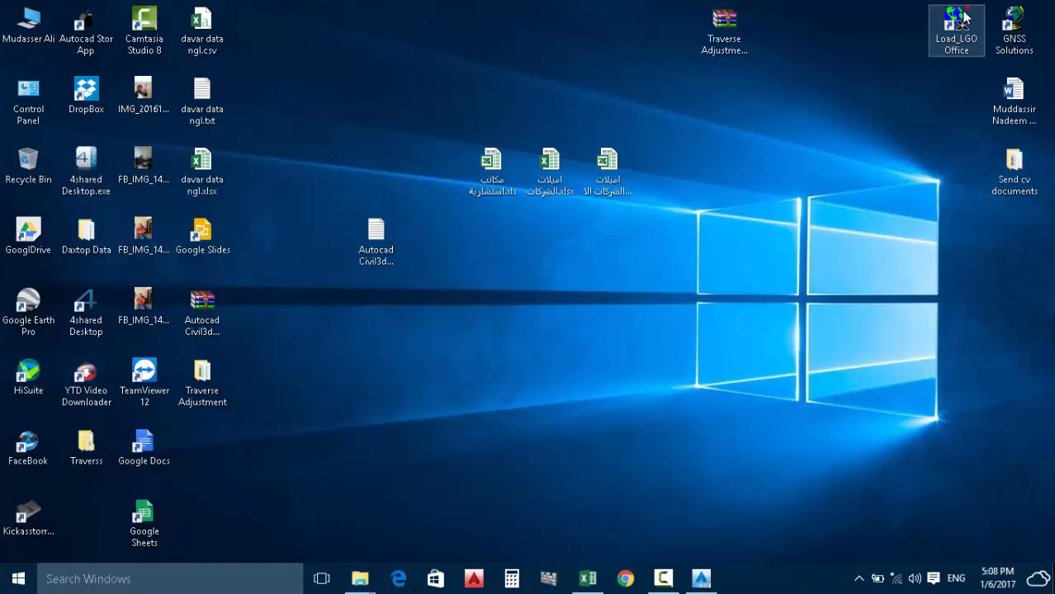
Switch to Excel and import the recent file m1.txt as tab-delimited text.
left_click(584, 576)
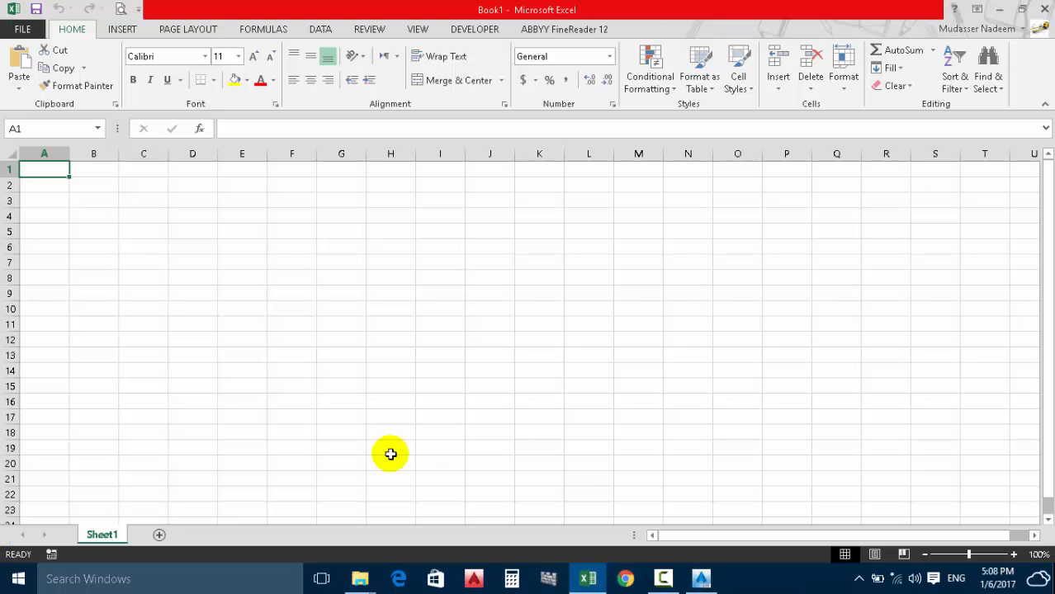
left_click(23, 30)
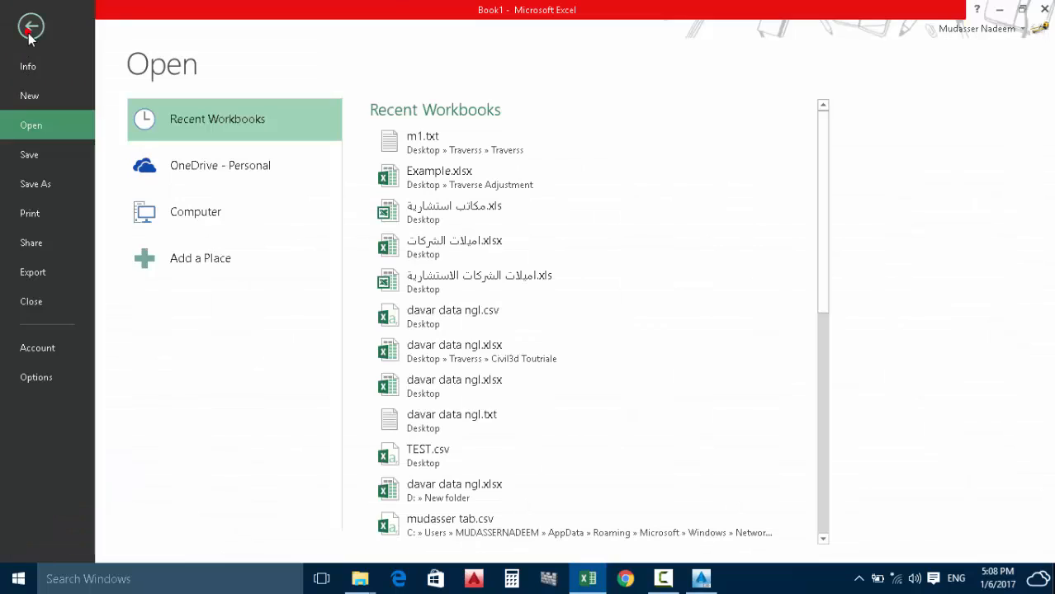
left_click(437, 147)
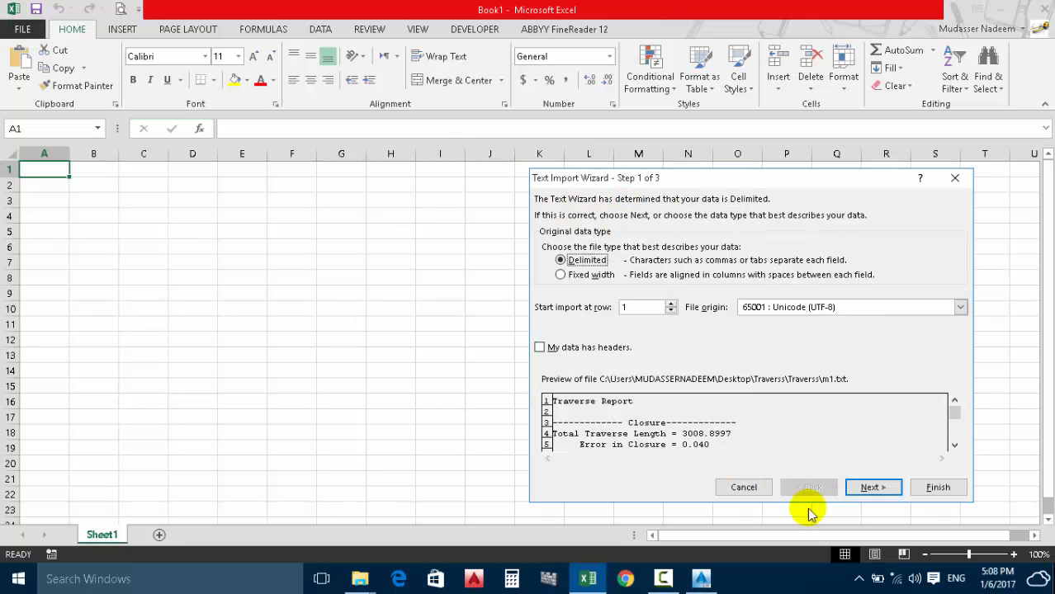
left_click(876, 488)
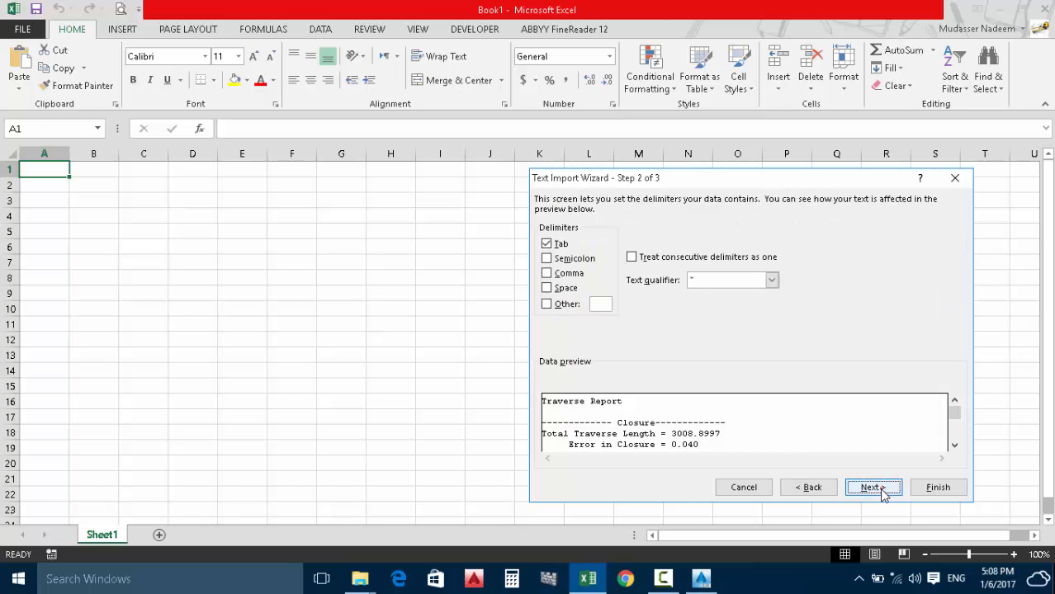
left_click(875, 488)
left_click(938, 487)
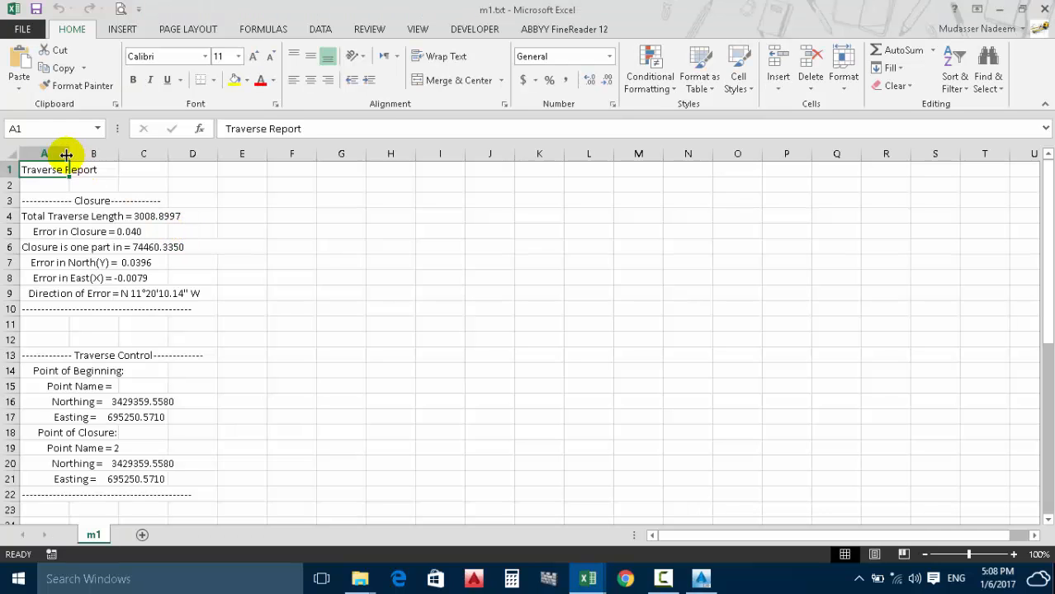
Make the text in columns A to D bold and fit the column widths to their contents.
left_click_drag(59, 153, 193, 153)
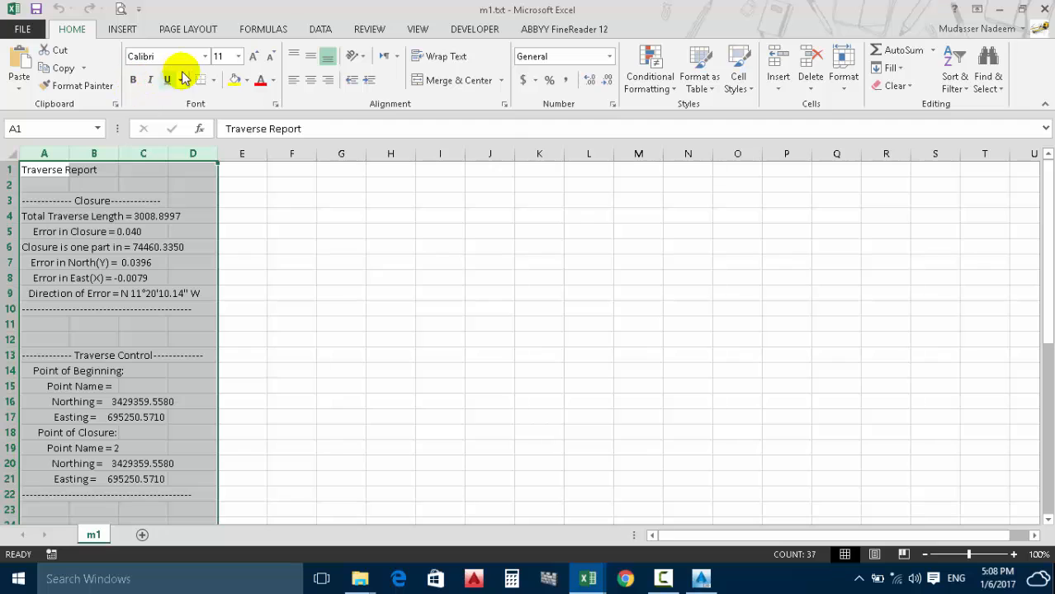
left_click(133, 80)
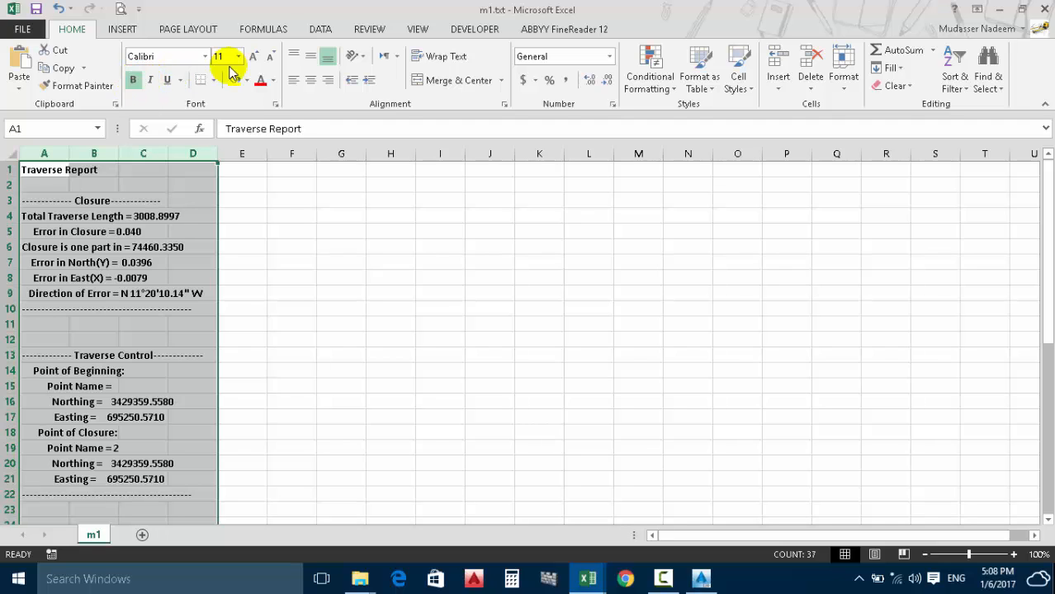
double_click(218, 155)
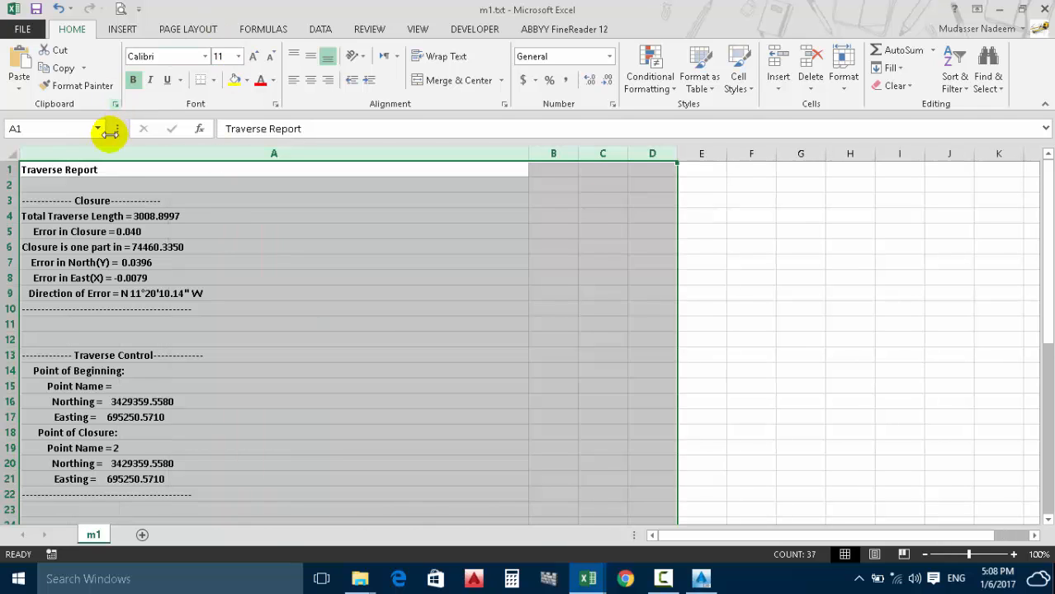
Extend the report title in cell A1 to "Traverse Report Befor".
left_click(105, 171)
double_click(106, 170)
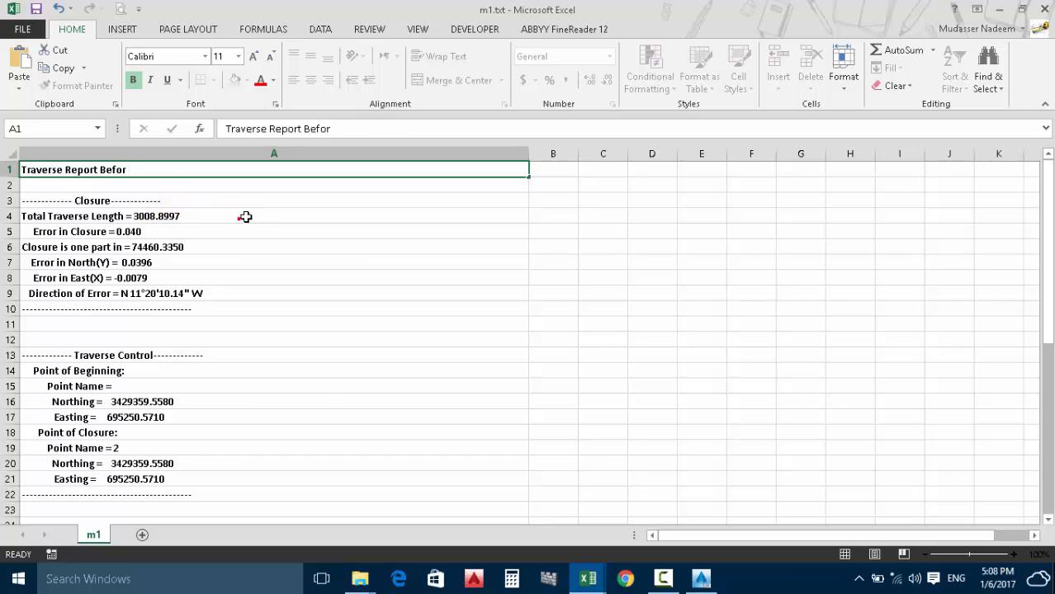
left_click(245, 216)
Look through the report's Input Data and Traverse Data sections.
scroll(132, 230, "down", 7)
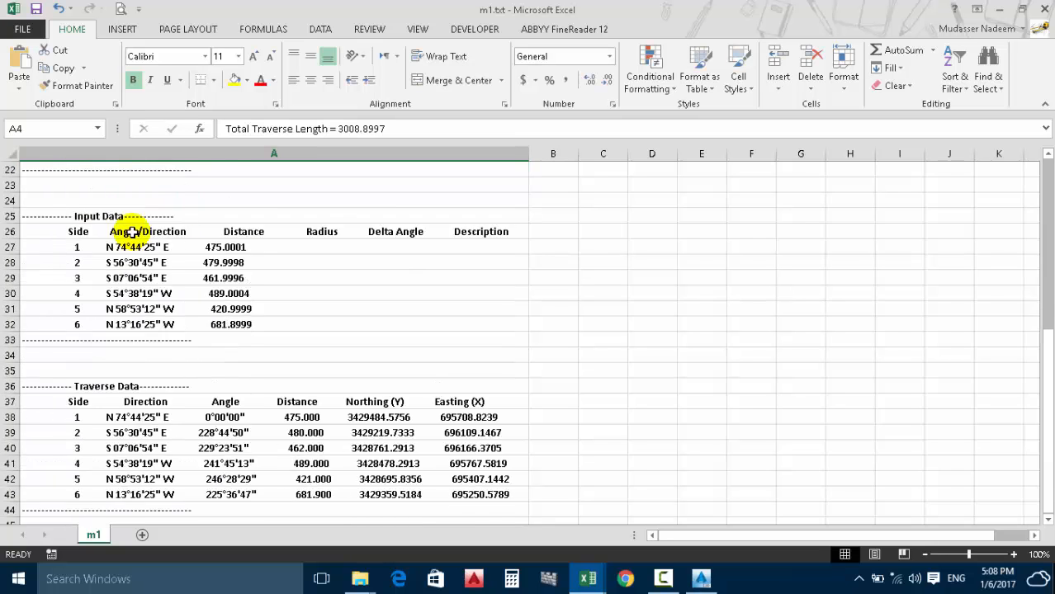
scroll(181, 278, "down", 2)
scroll(182, 275, "up", 3)
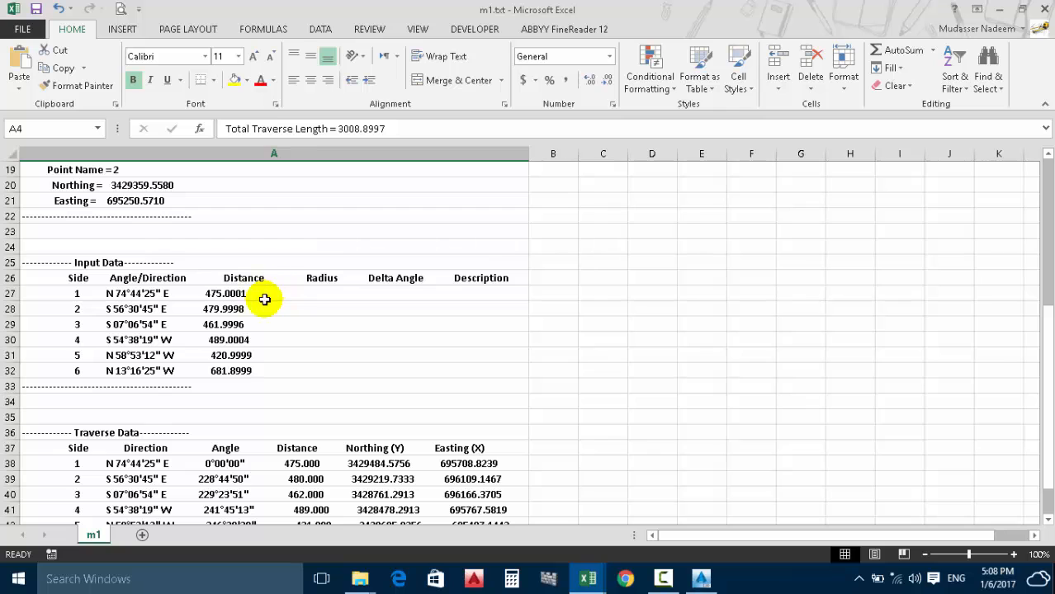
scroll(216, 297, "down", 2)
scroll(206, 284, "up", 8)
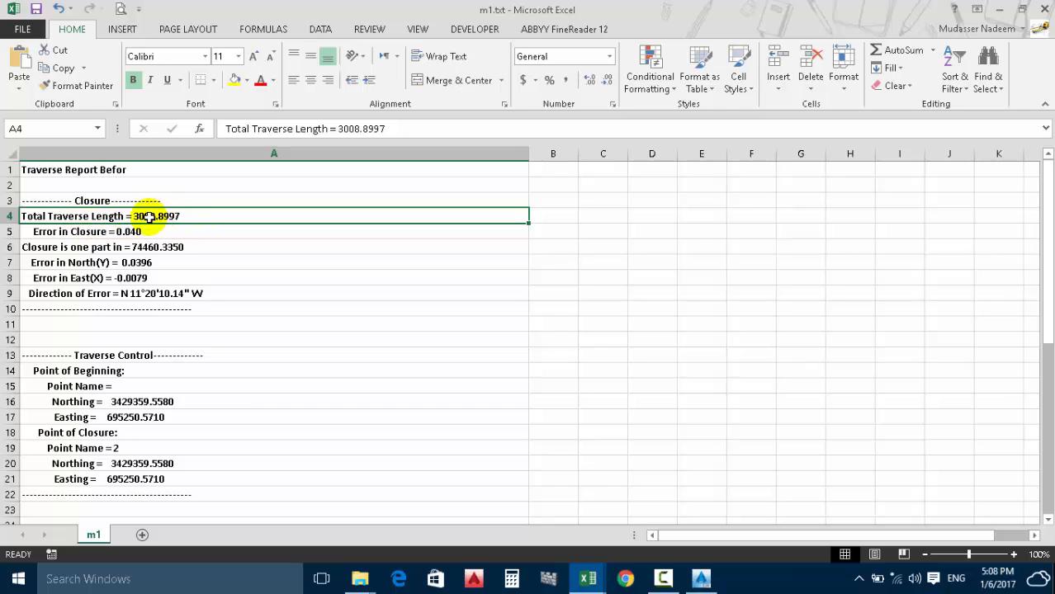
Switch to Civil 3D and view the whole traverse polygon with its coordinate table.
left_click(700, 578)
scroll(370, 290, "down", 5)
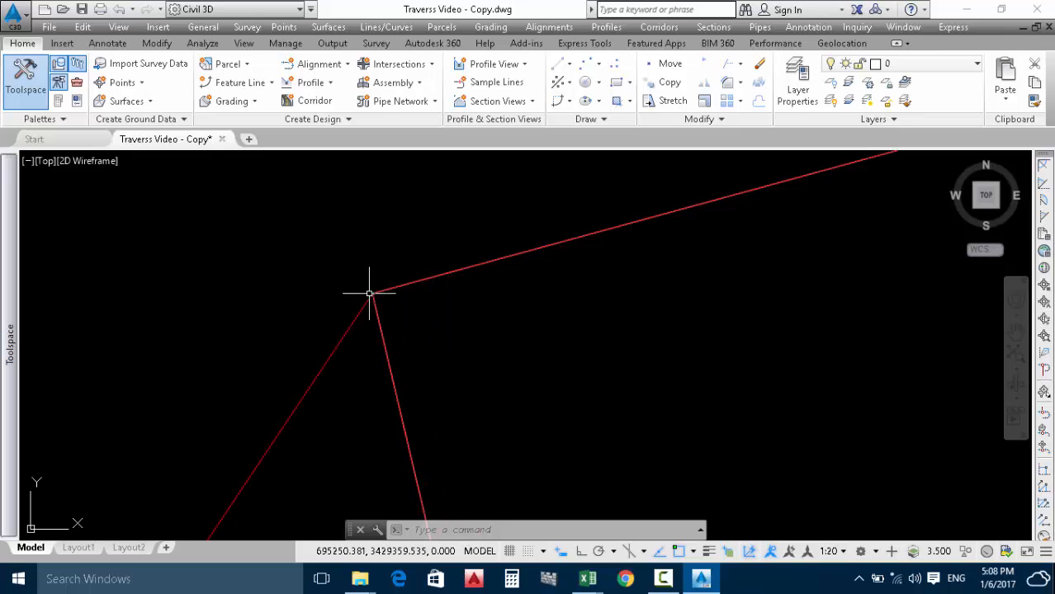
scroll(341, 289, "down", 3)
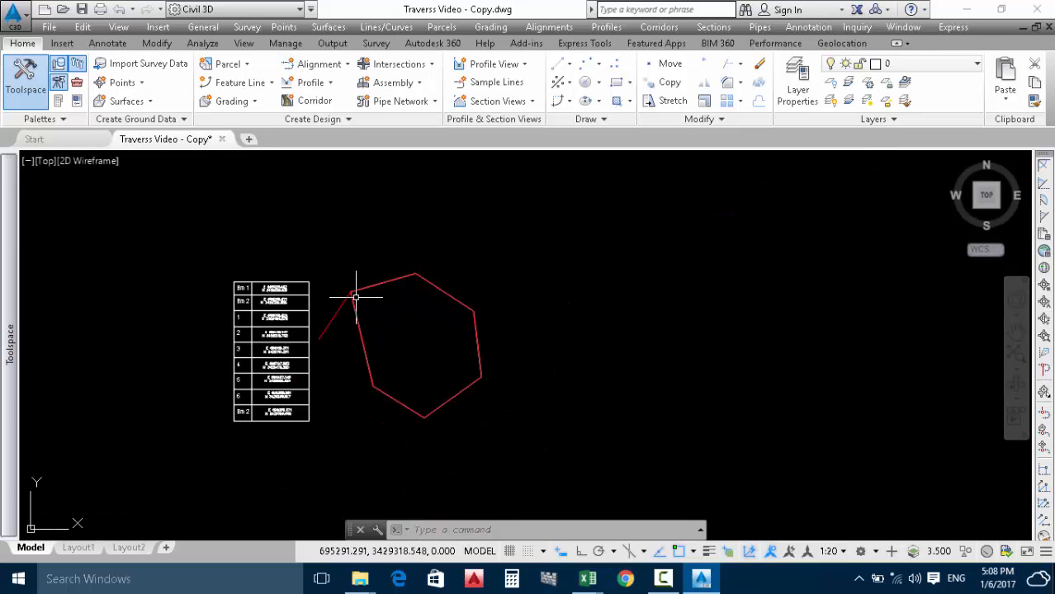
Close the blank Book1 workbook and return to the m1.txt report in Excel.
mouse_move(587, 578)
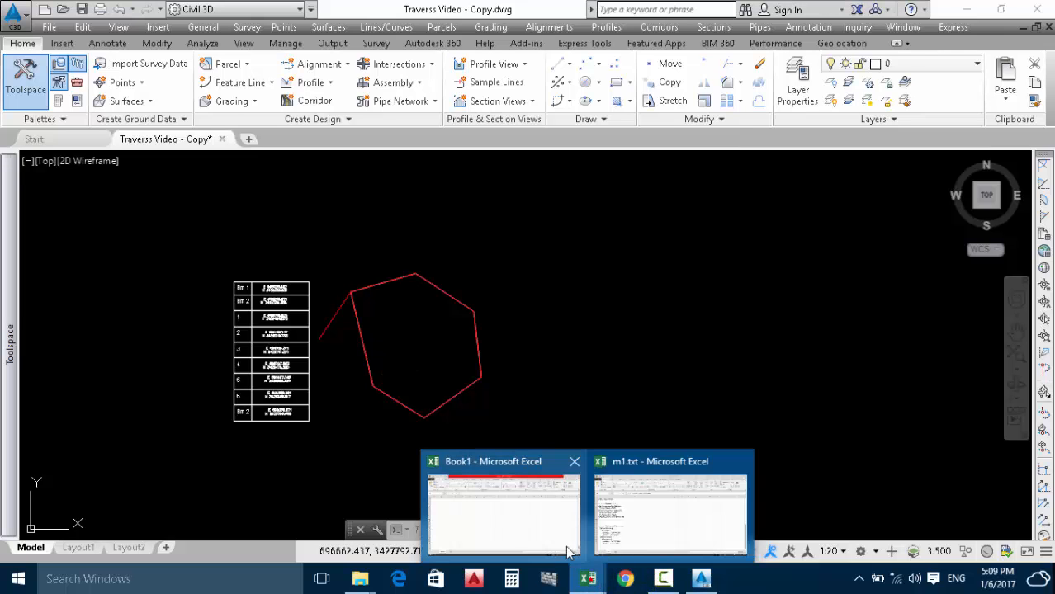
left_click(575, 461)
left_click(586, 512)
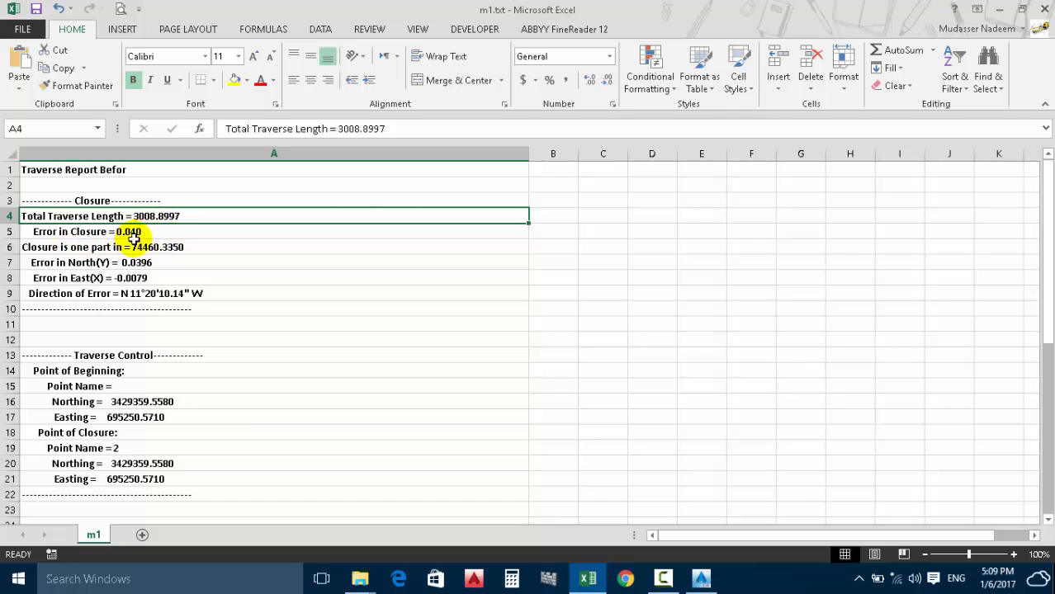
Examine the Closure section's values for error in closure, error in north and error in east.
scroll(130, 233, "up", 2, "ctrl")
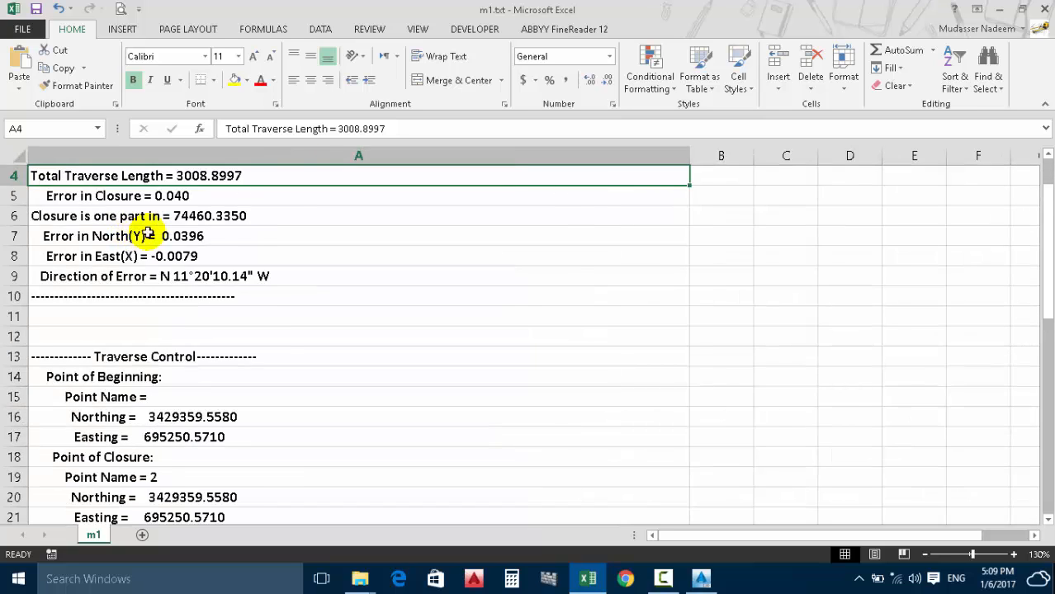
scroll(147, 236, "up", 1)
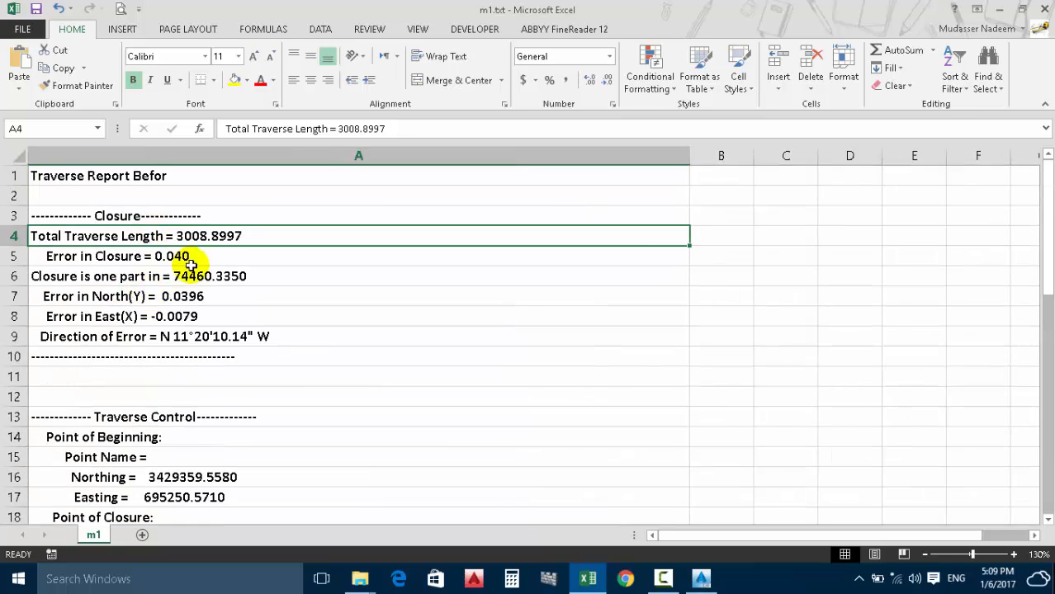
left_click(37, 301)
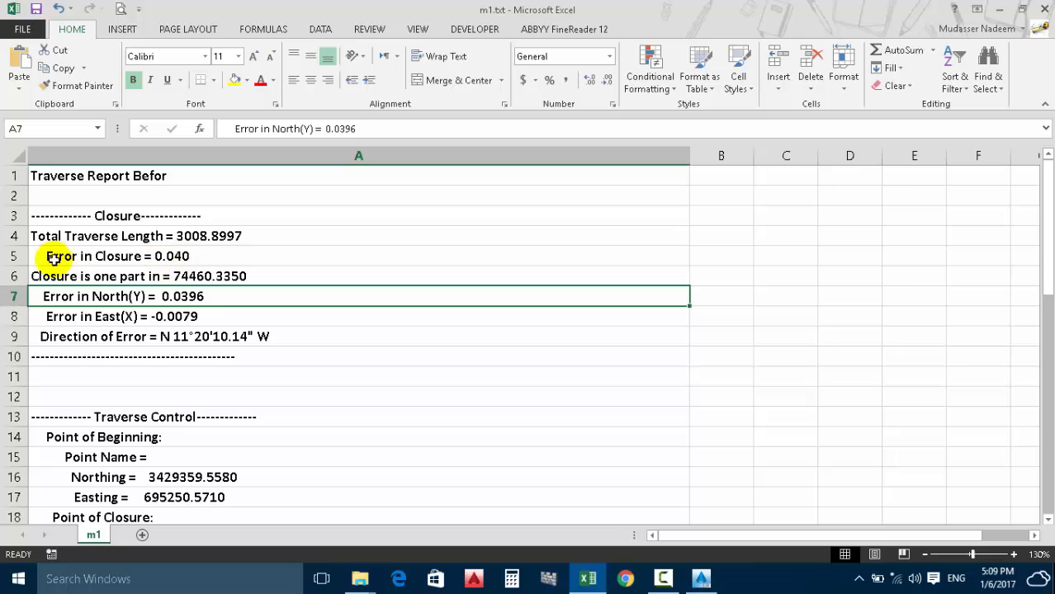
left_click(52, 258)
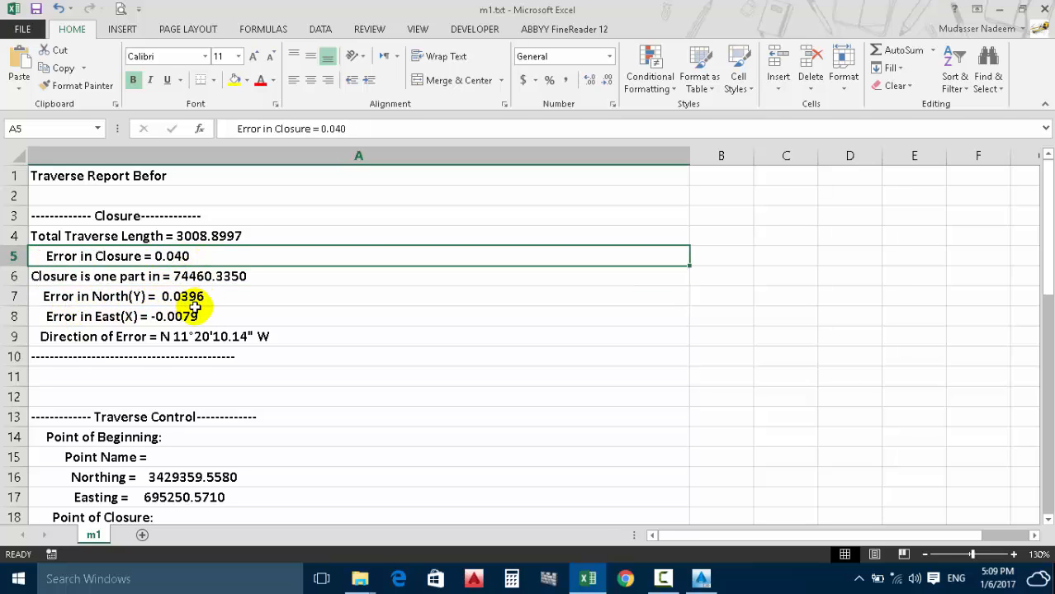
left_click(81, 323)
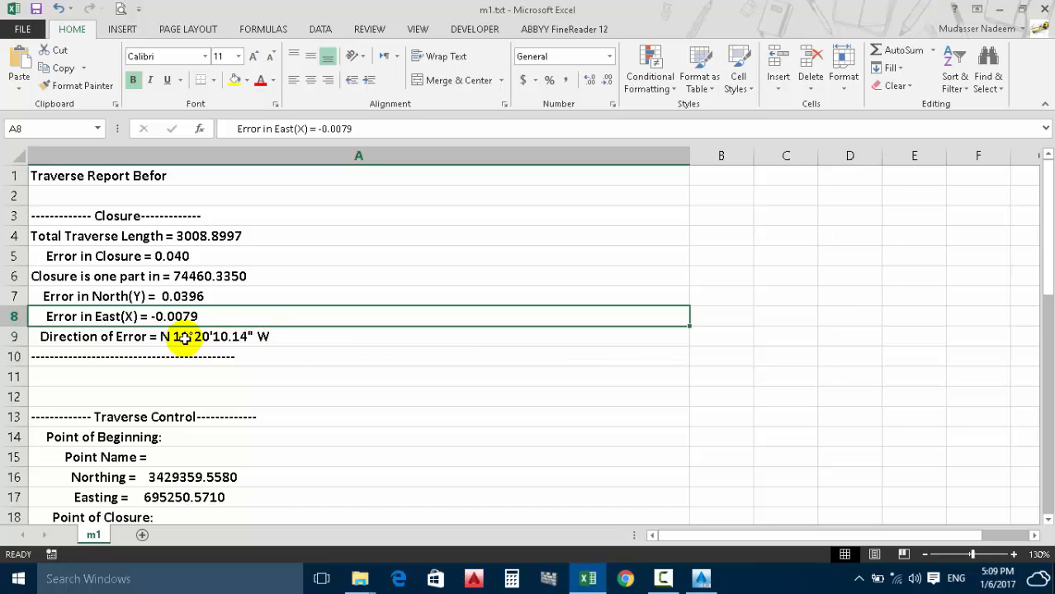
Review the Traverse Control points and compare the Input Data with the directions, distances and coordinates under Traverse Data.
scroll(212, 314, "down", 2)
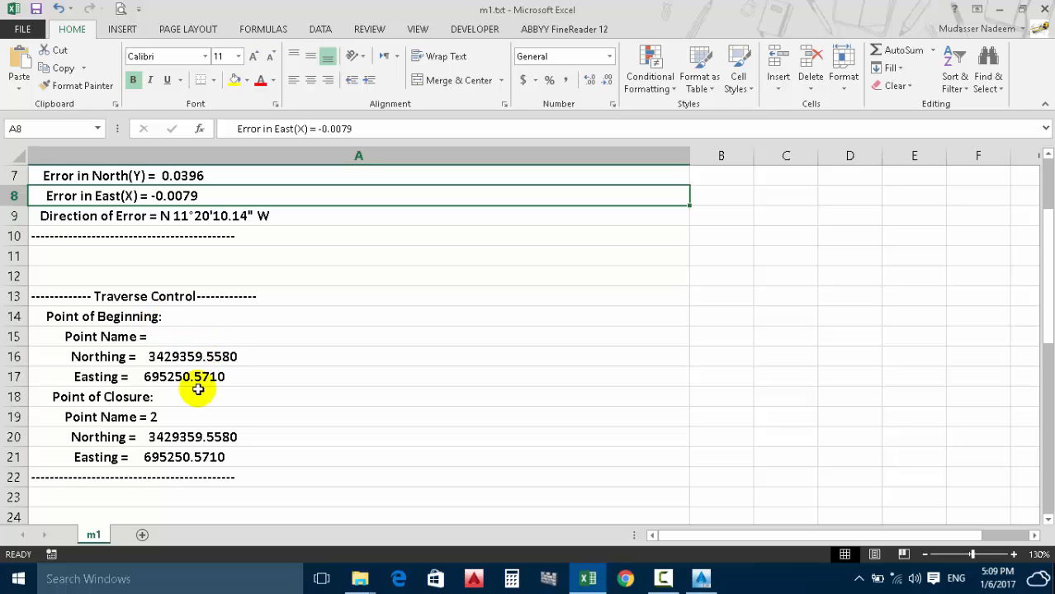
scroll(177, 377, "down", 5)
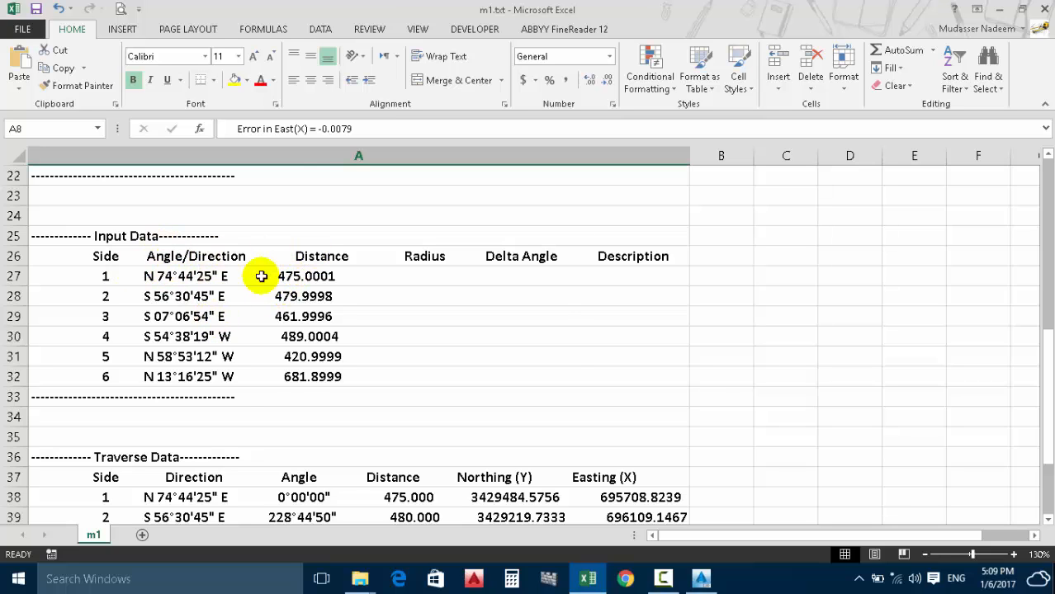
scroll(265, 333, "down", 3)
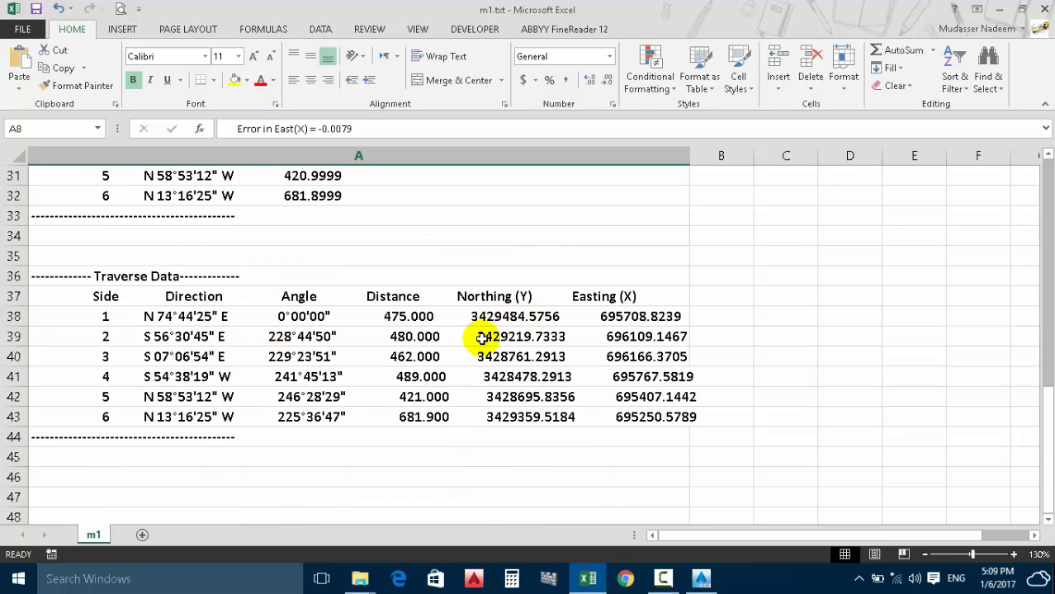
left_click_drag(470, 319, 625, 417)
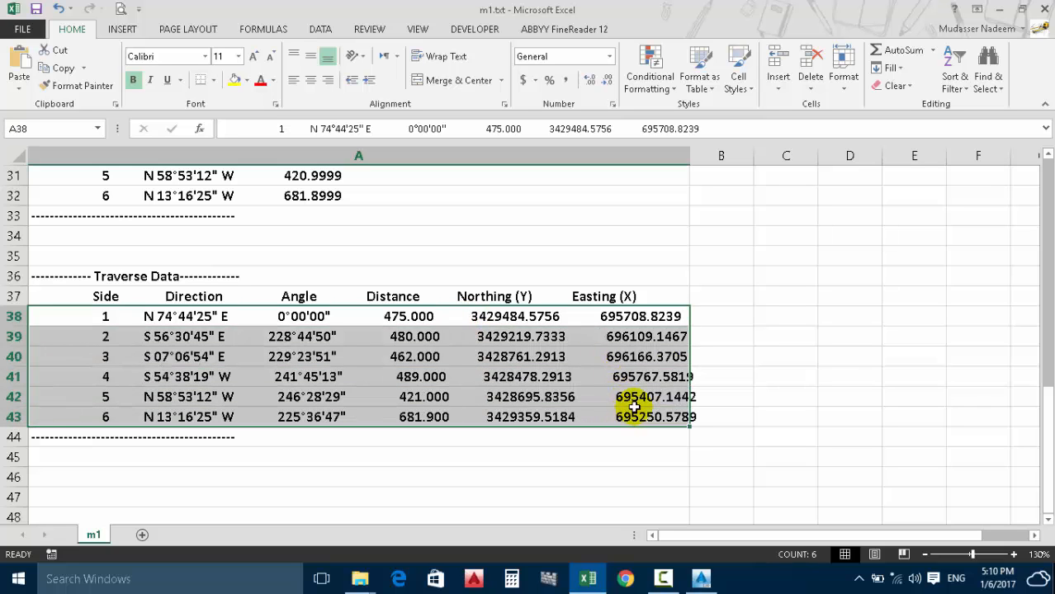
scroll(243, 304, "up", 4)
scroll(205, 300, "down", 2)
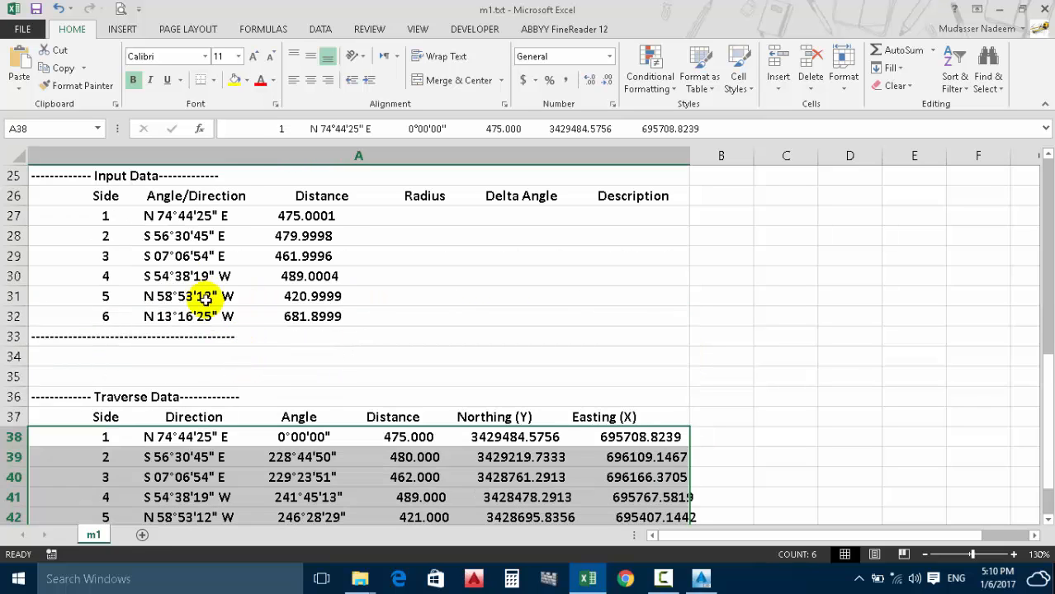
scroll(199, 289, "up", 2)
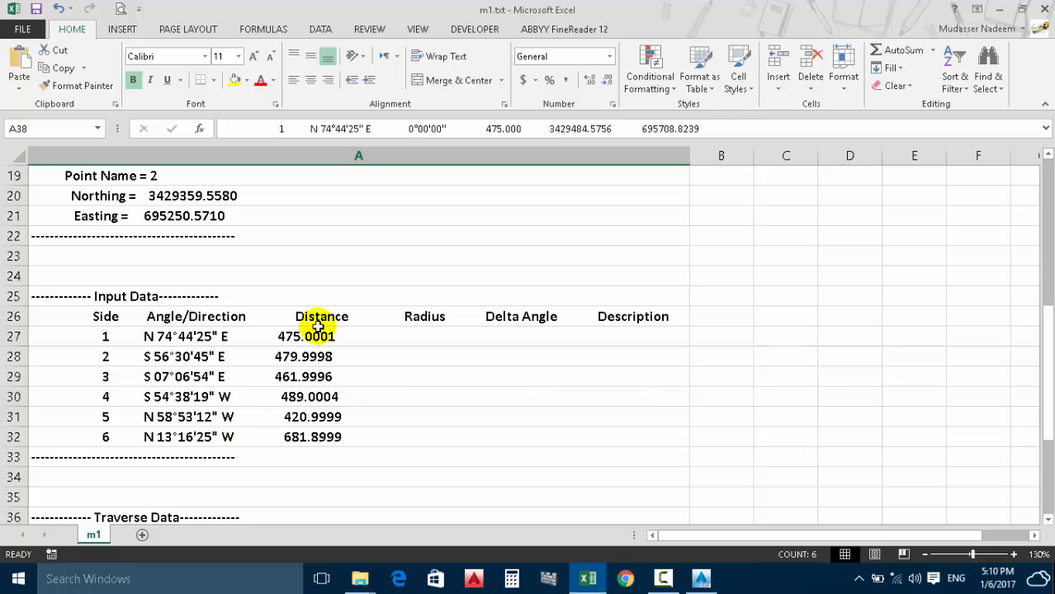
scroll(299, 402, "down", 4)
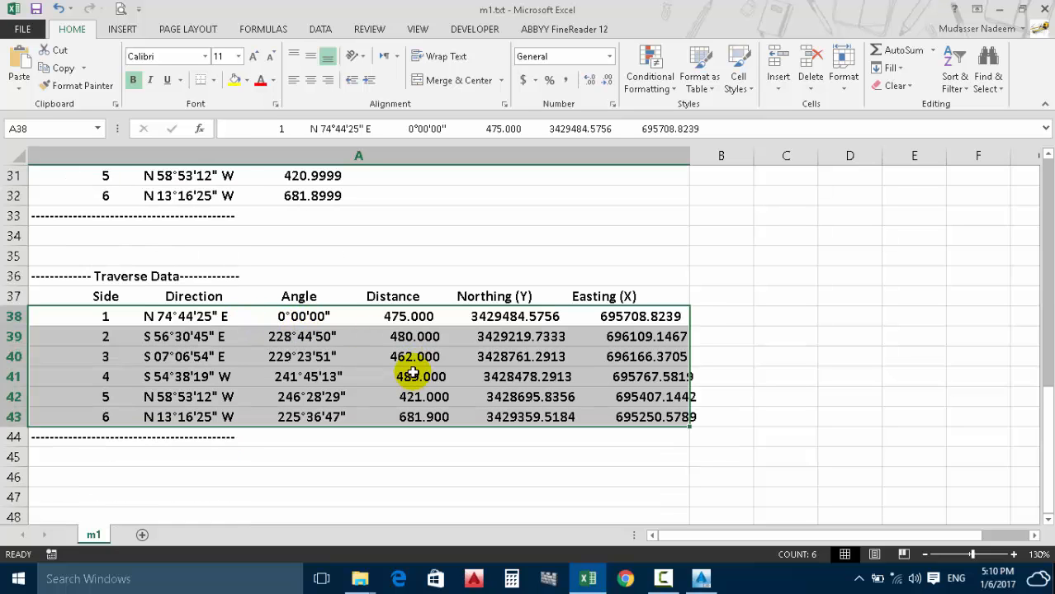
scroll(316, 363, "up", 8)
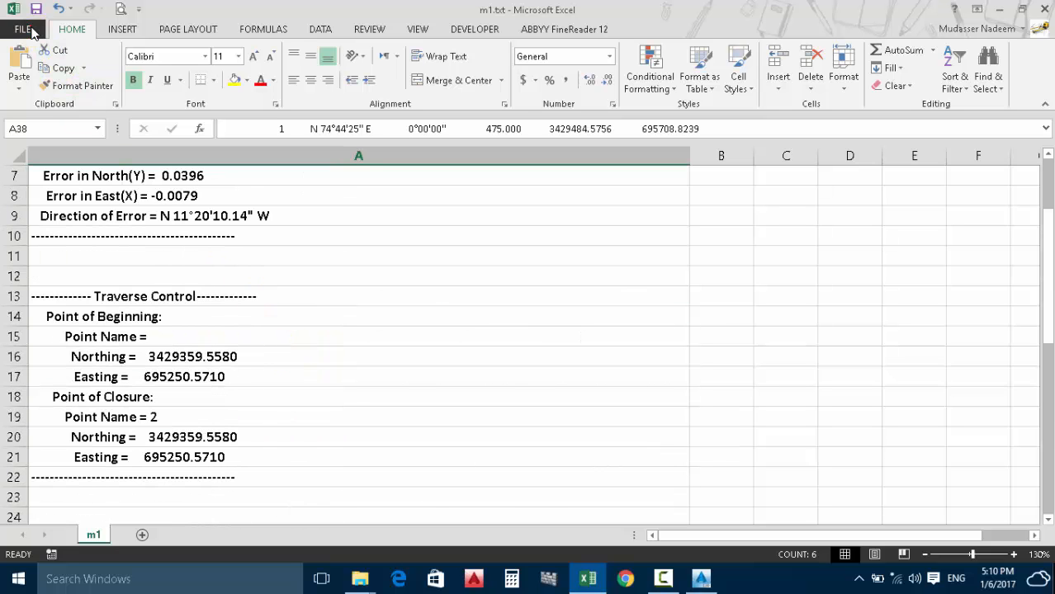
Open m2.txt from the Traverss folder on the computer, with all file types listed.
left_click(22, 29)
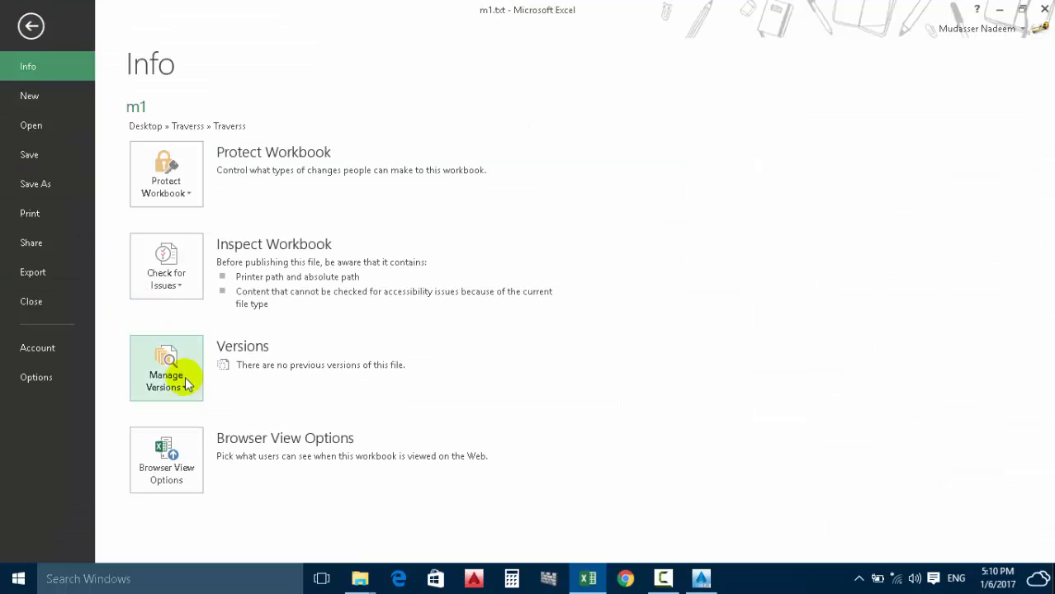
left_click(38, 133)
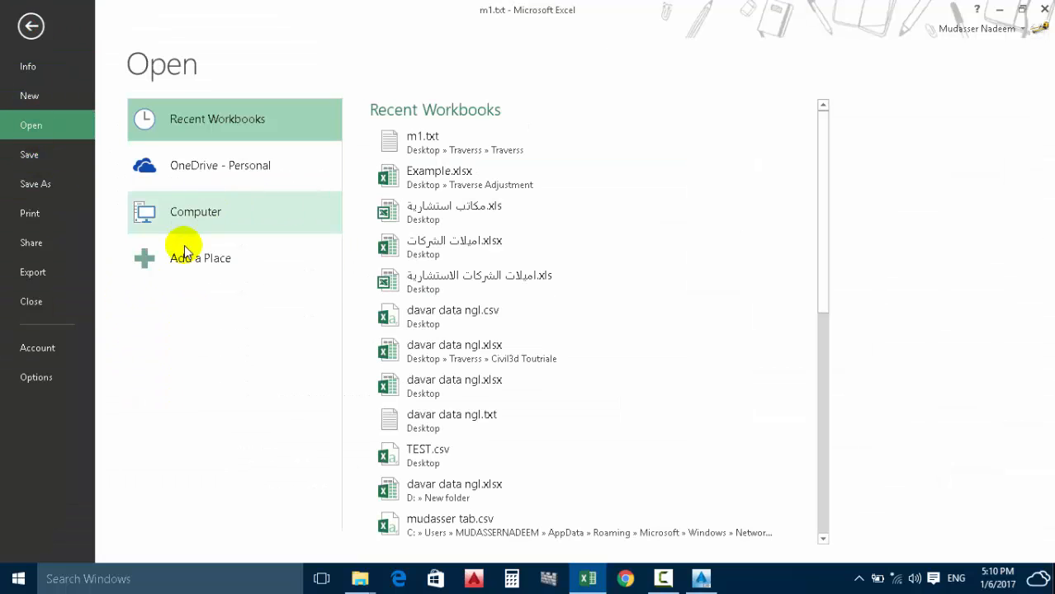
left_click(195, 216)
left_click(400, 441)
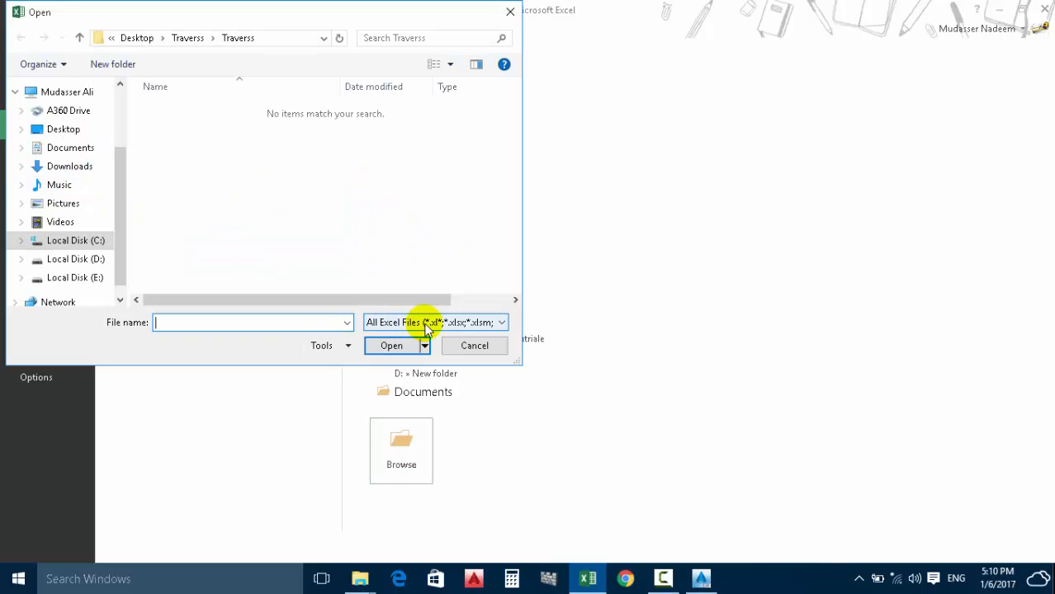
left_click(429, 327)
left_click(404, 335)
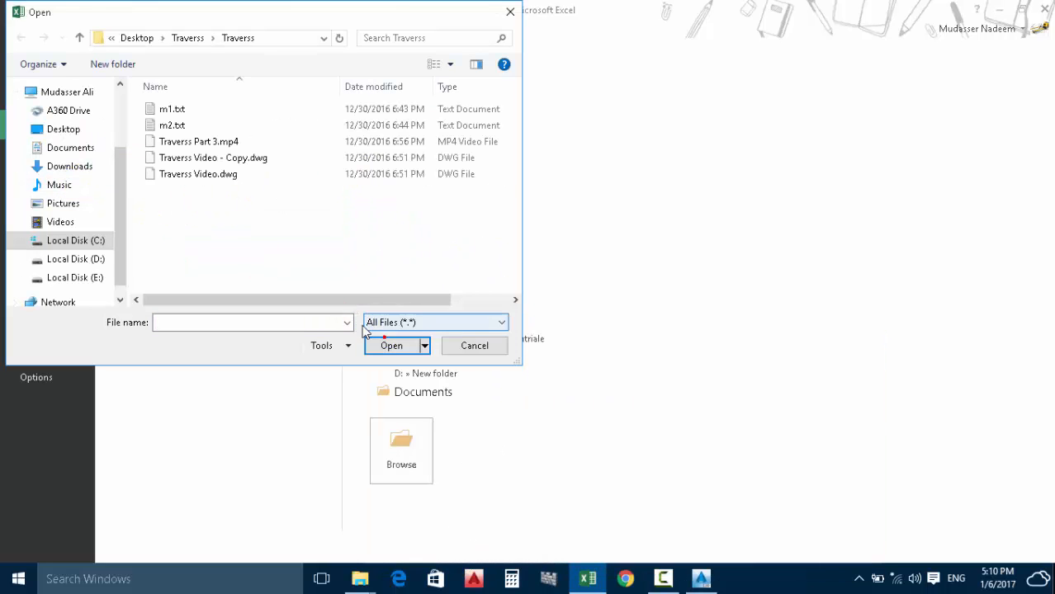
left_click(164, 128)
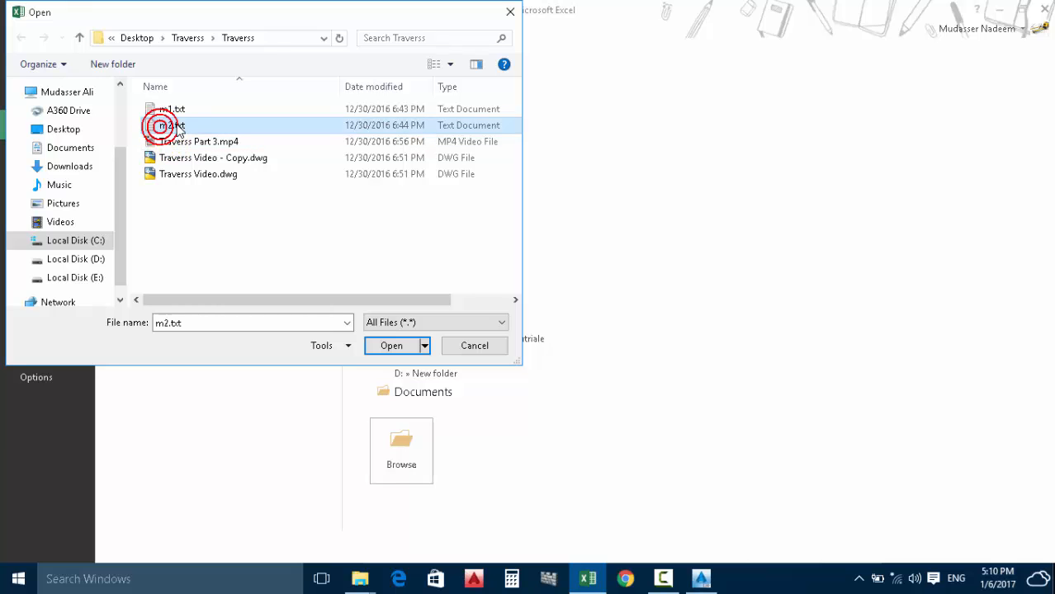
left_click(390, 345)
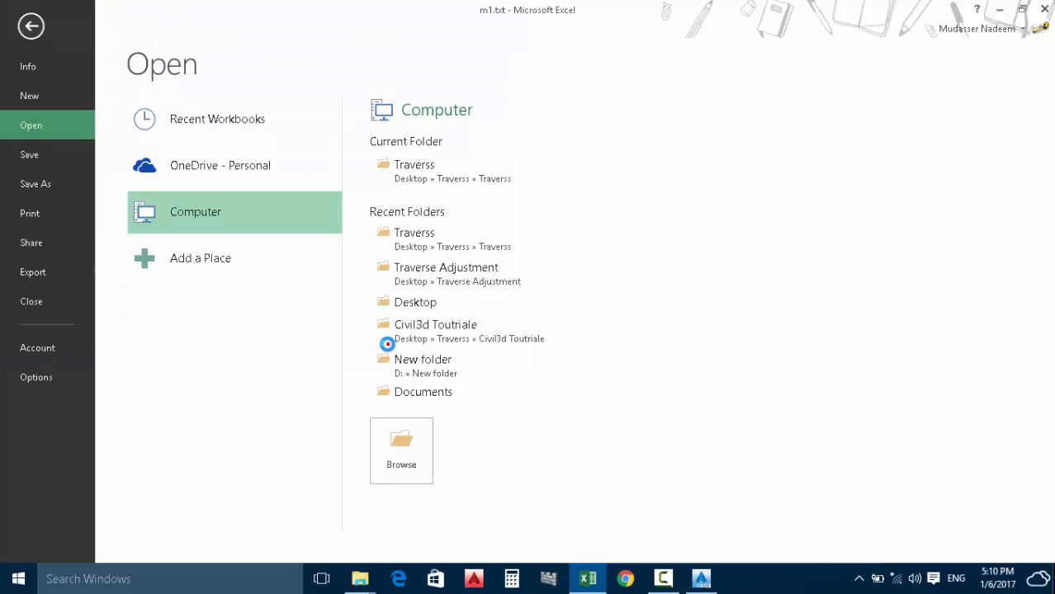
Complete the text import of m2.txt with Tab as the delimiter.
left_click(876, 487)
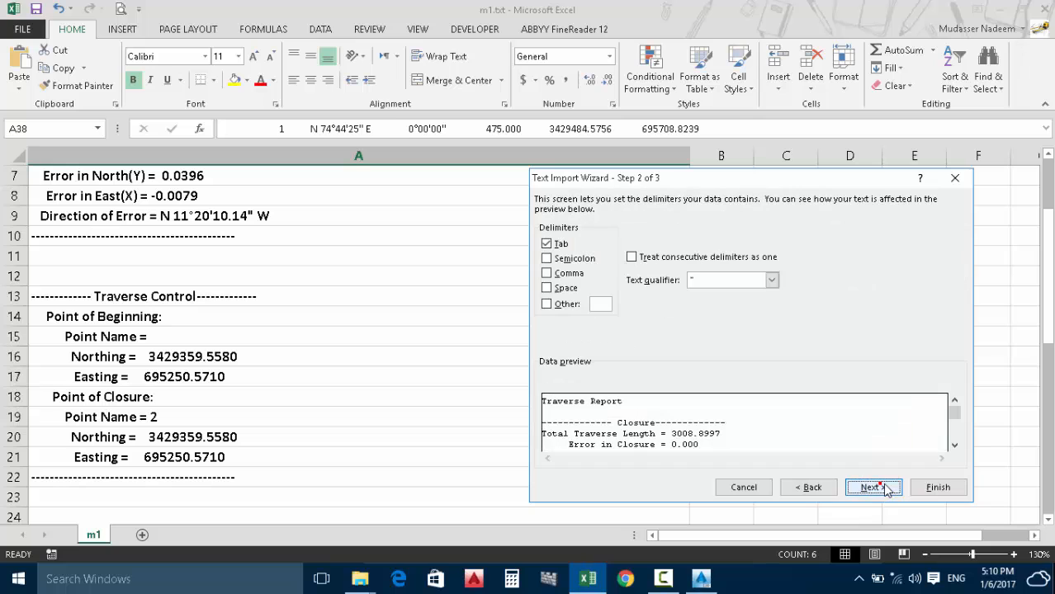
left_click(879, 487)
left_click(914, 487)
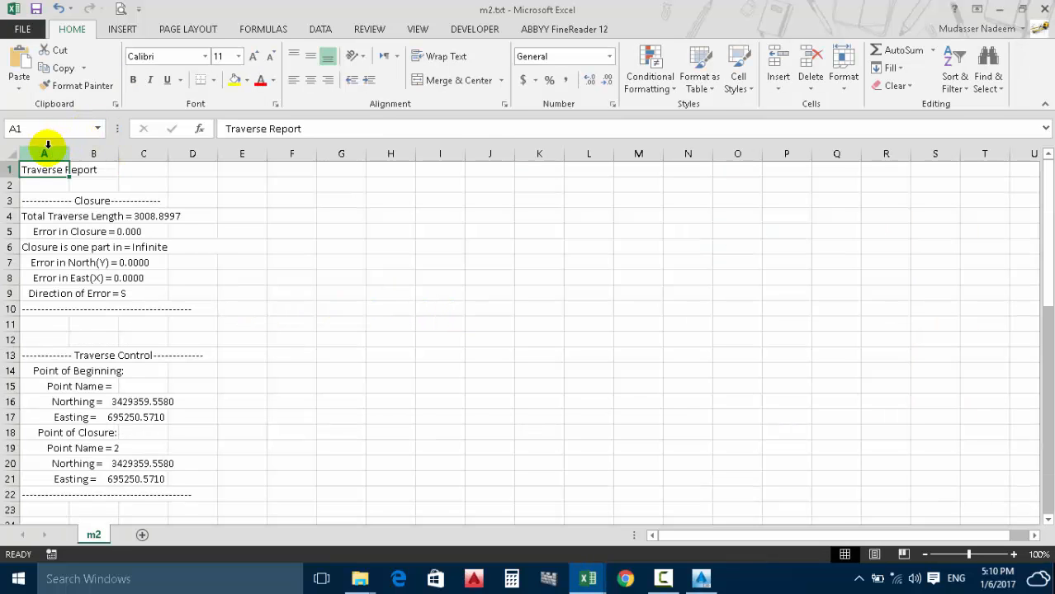
Make columns A to D of the m2 report bold and fit their widths to the contents.
left_click_drag(48, 145, 188, 155)
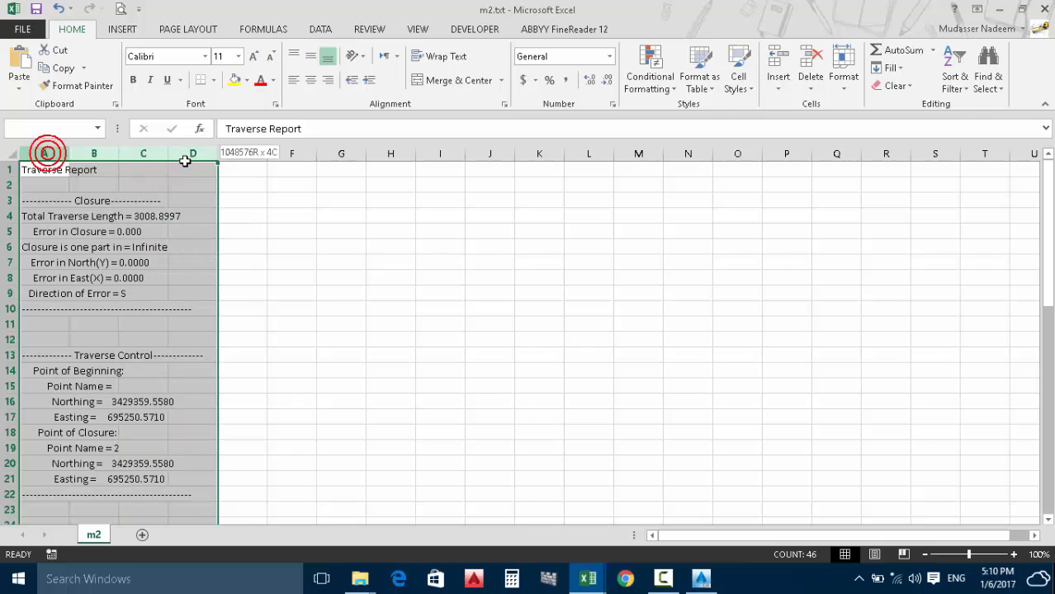
left_click(134, 81)
double_click(218, 152)
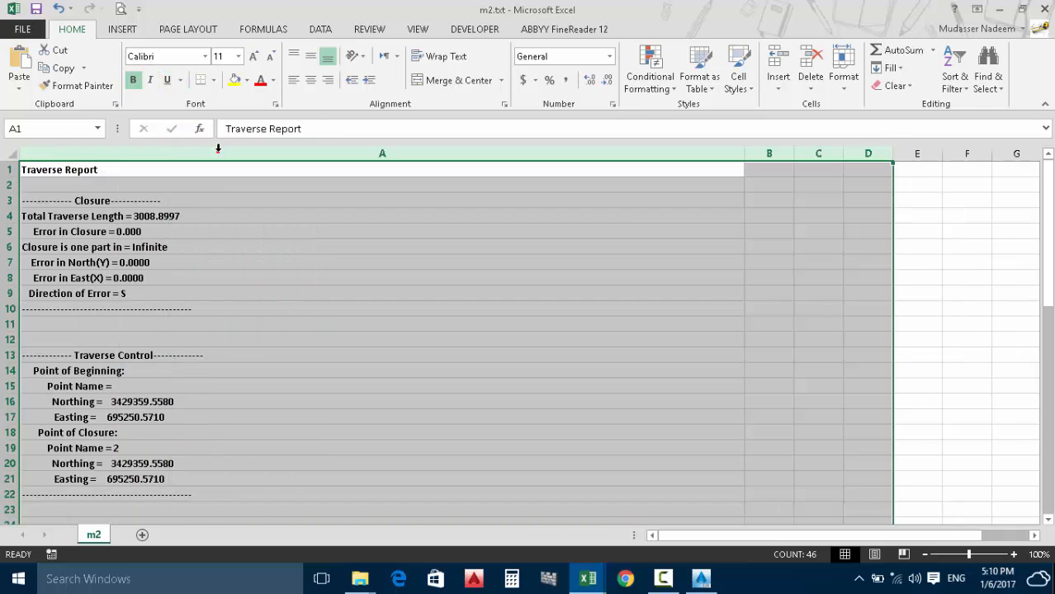
Restore the m2 and m1 report windows to a smaller size, minimize Civil 3D and place both reports side by side.
left_click(1022, 9)
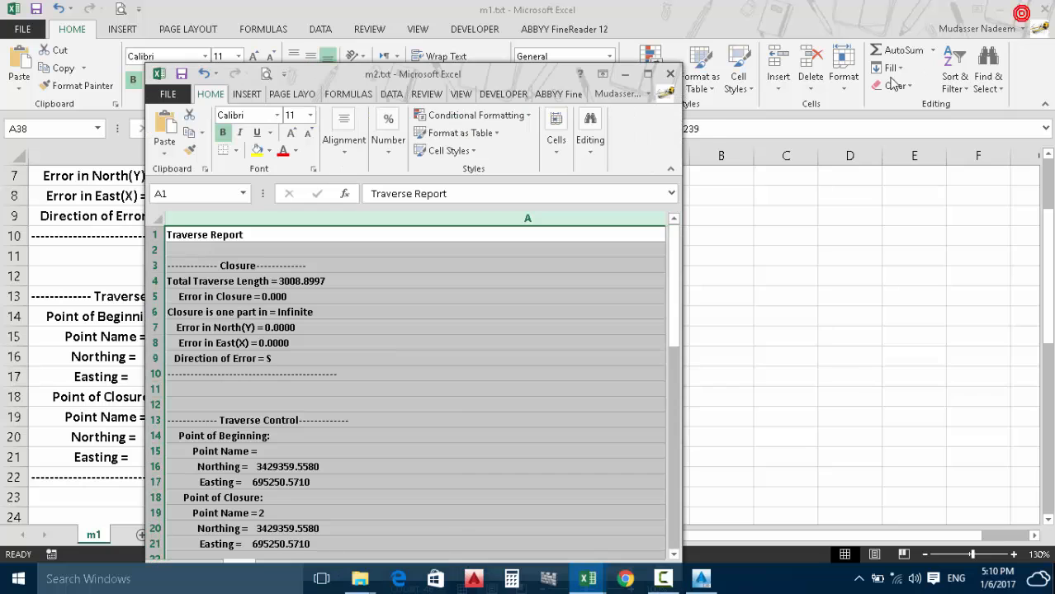
left_click_drag(364, 78, 426, 78)
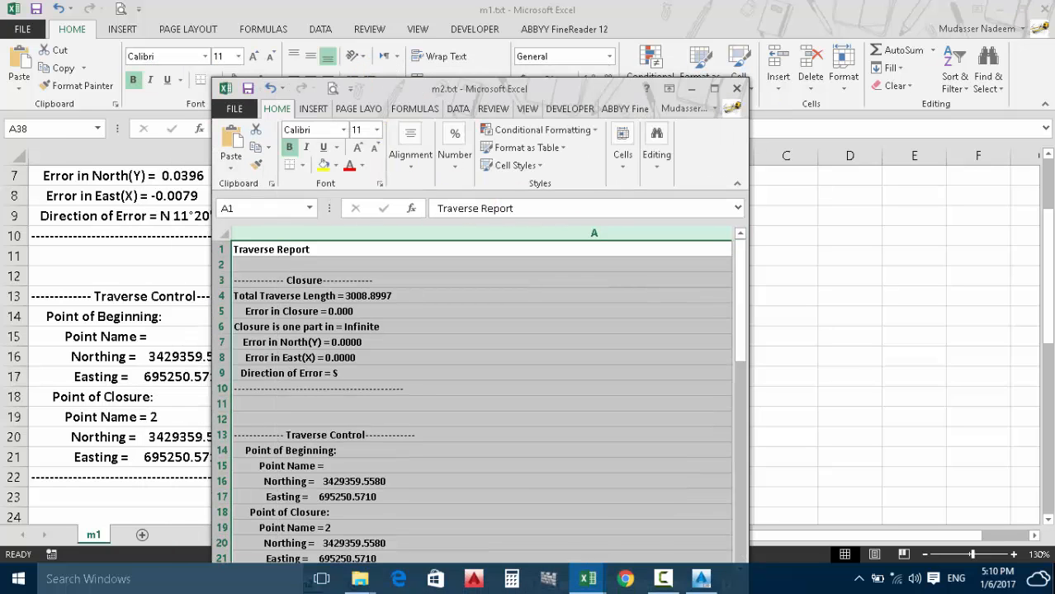
left_click(871, 254)
left_click(1022, 10)
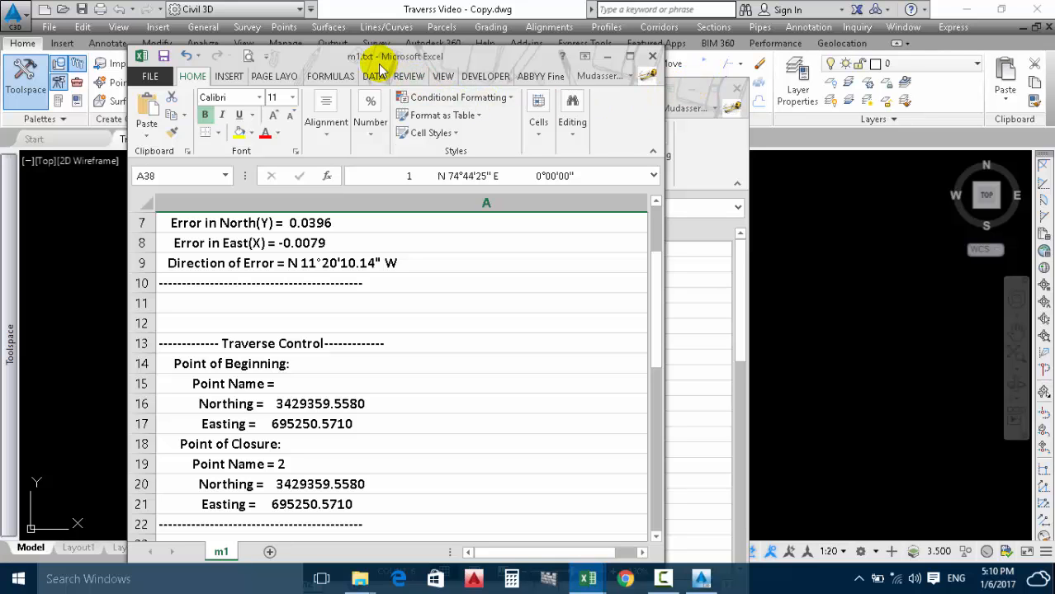
left_click_drag(379, 70, 275, 75)
left_click(966, 9)
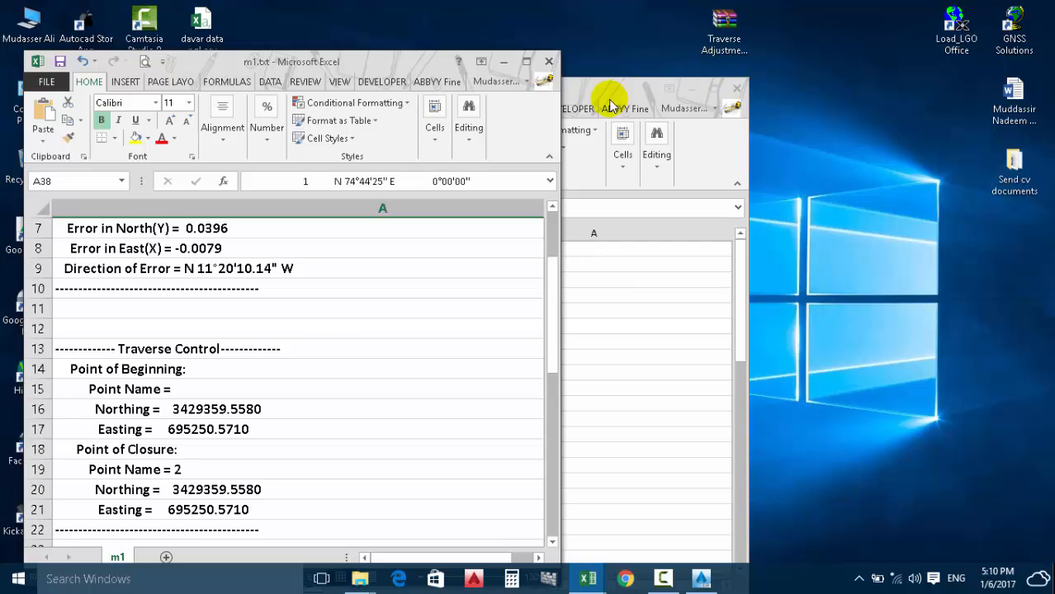
left_click_drag(607, 98, 926, 72)
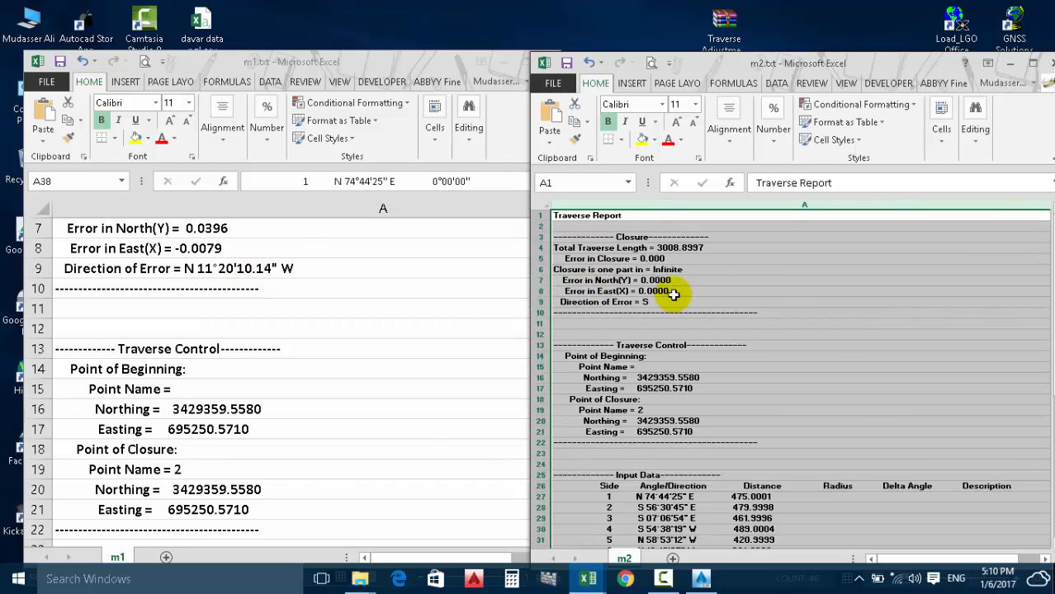
Clear the column selection in m2.txt and narrow the m1.txt window so it no longer overlaps the m2 report.
left_click(760, 294)
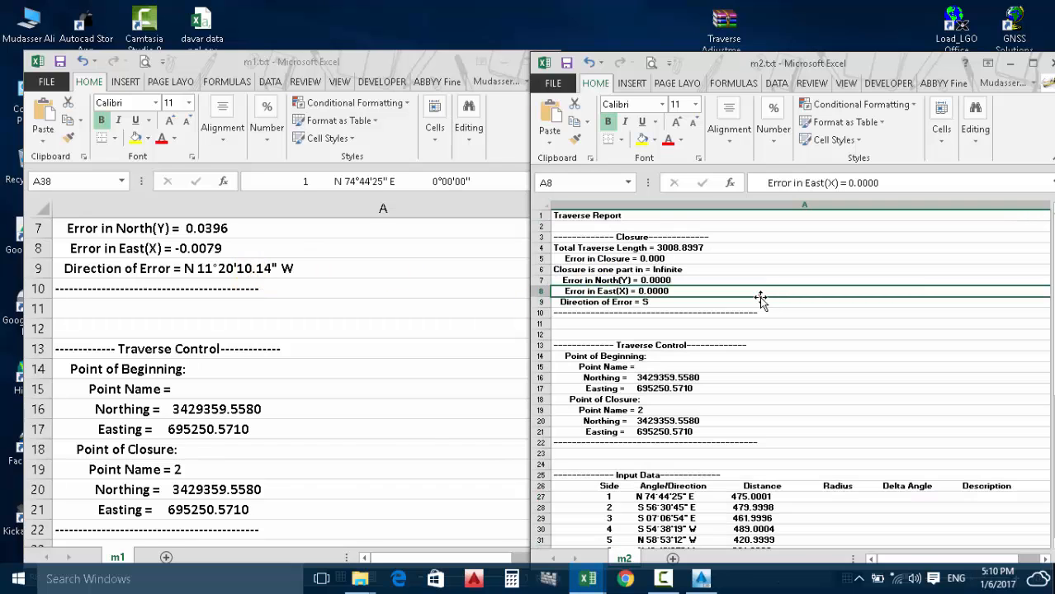
left_click(199, 356)
scroll(180, 350, "up", 2)
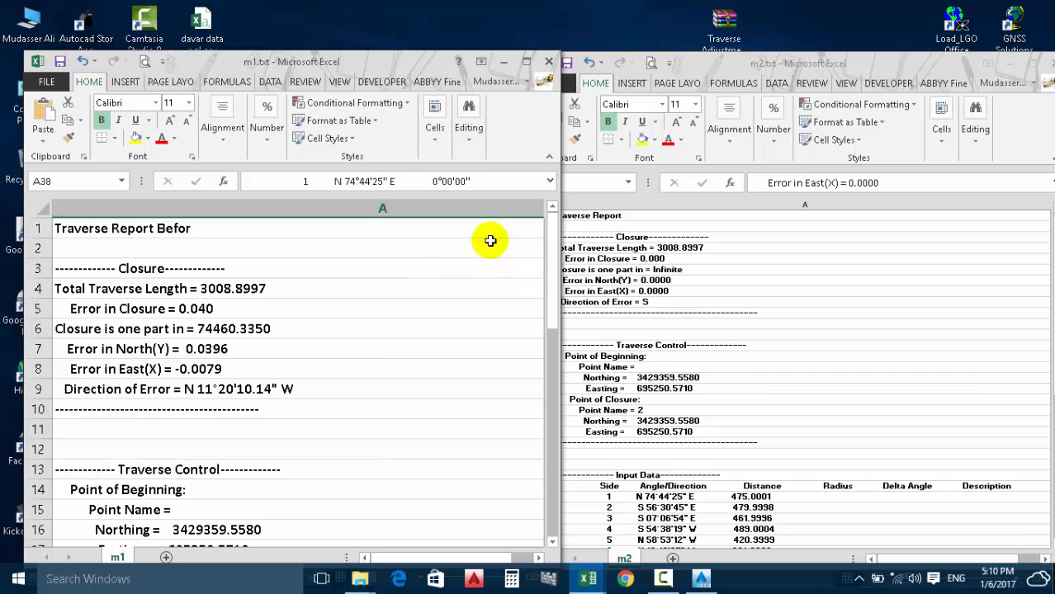
left_click_drag(559, 400, 532, 399)
left_click(536, 399)
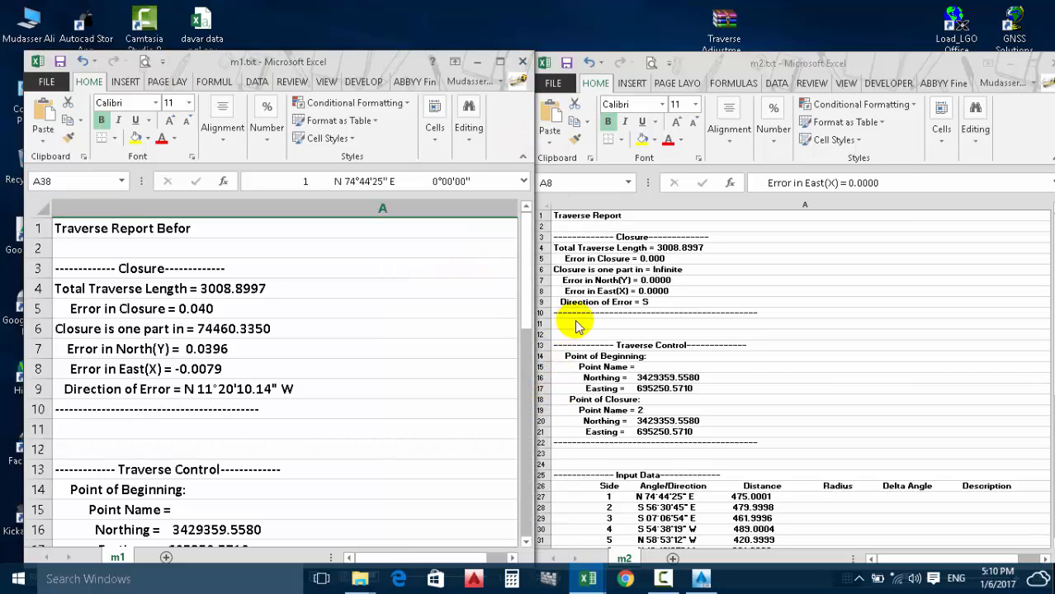
Enlarge both reports and compare the closure errors in their Closure sections.
scroll(616, 255, "up", 2, "ctrl")
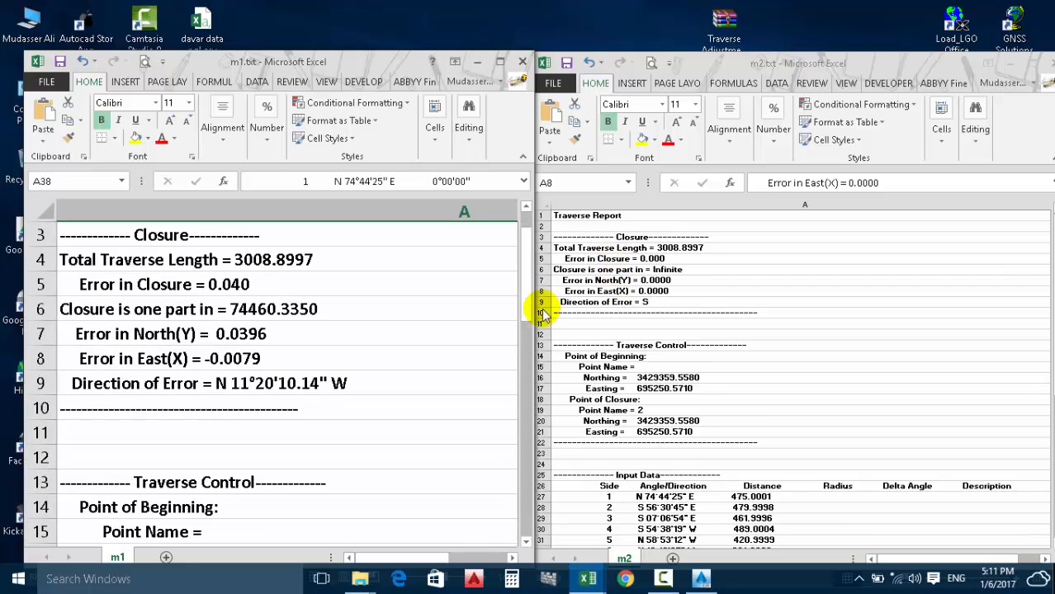
scroll(187, 334, "up", 1)
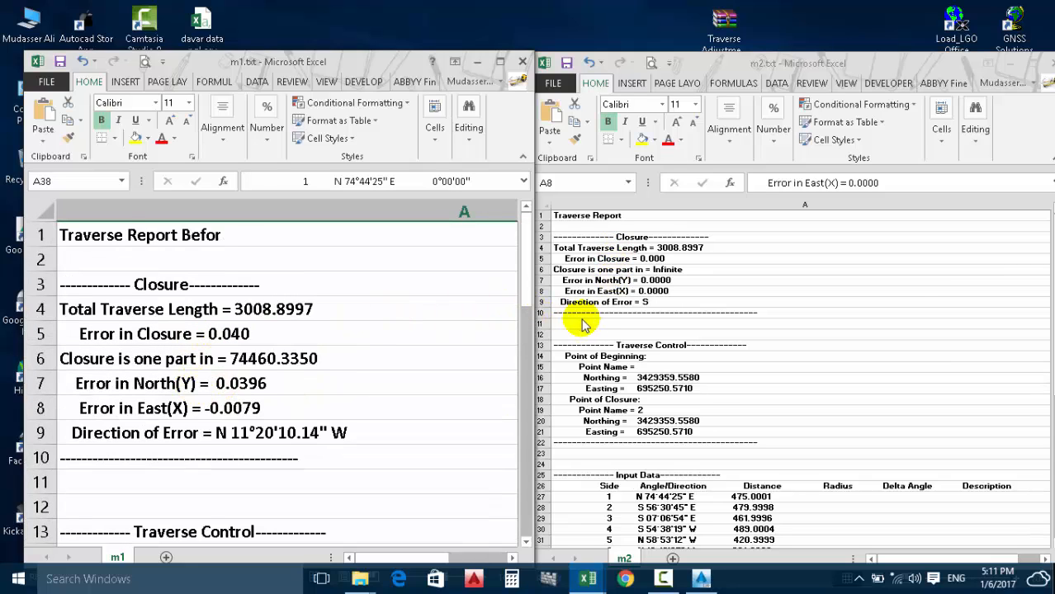
left_click(627, 304)
scroll(642, 268, "up", 4, "ctrl")
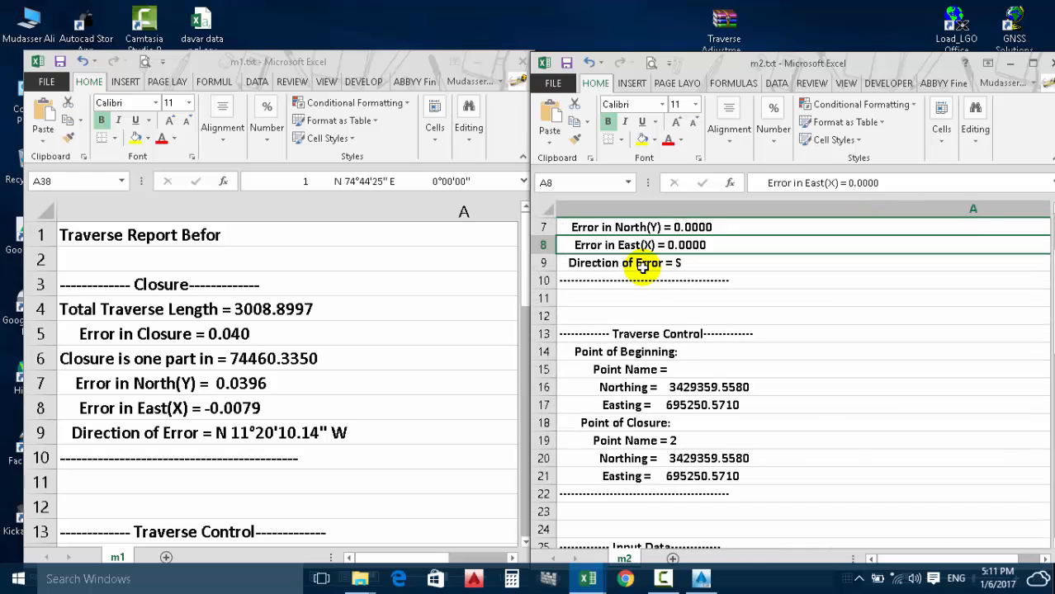
scroll(641, 301, "up", 2)
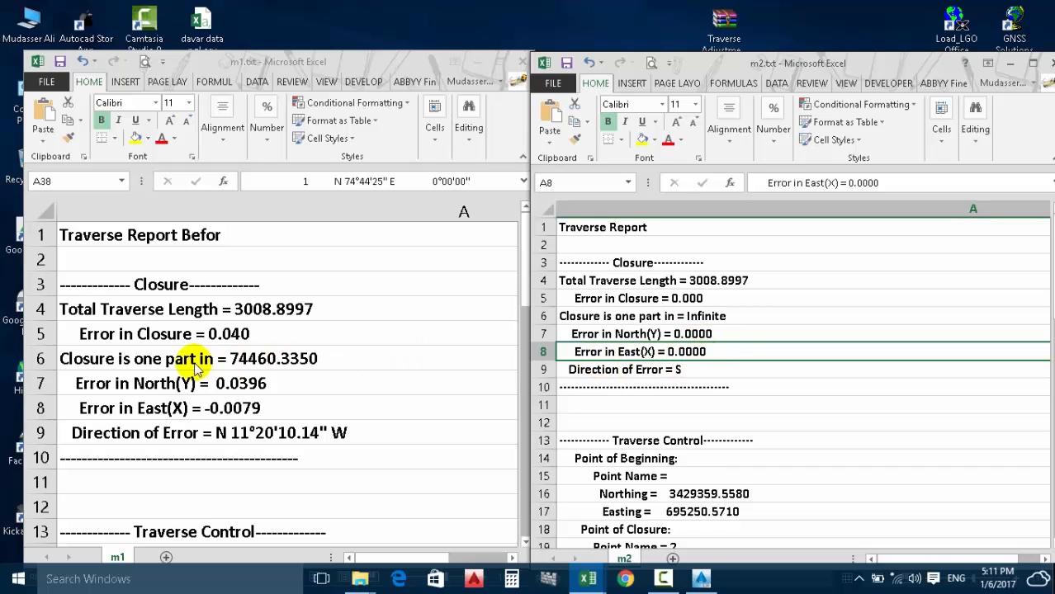
scroll(636, 367, "up", 3, "ctrl")
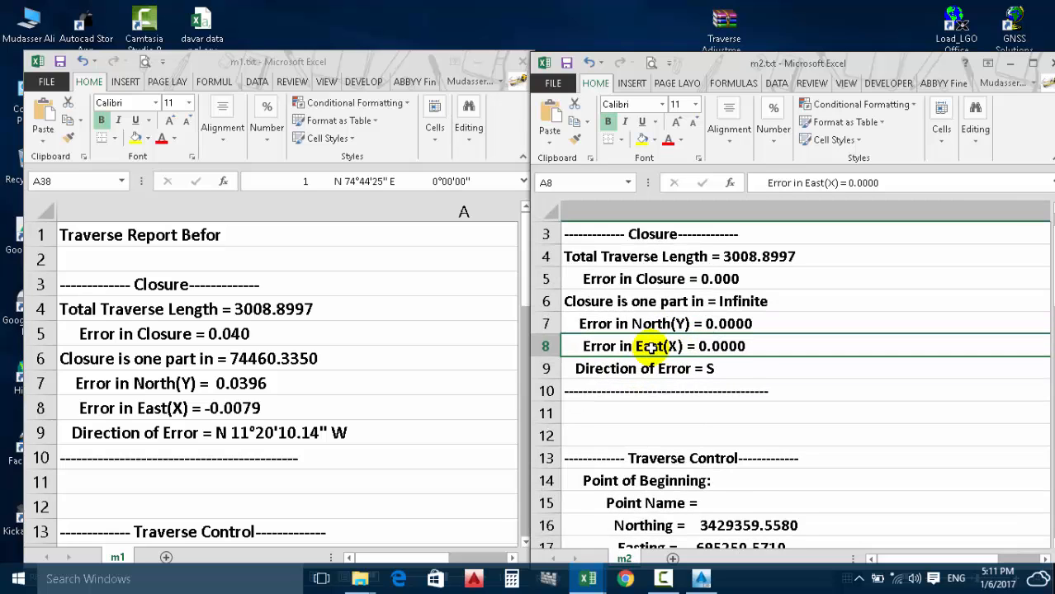
Compare the Traverse Control points and the Input Data directions and distances between the m1 and m2 reports.
scroll(651, 345, "down", 4)
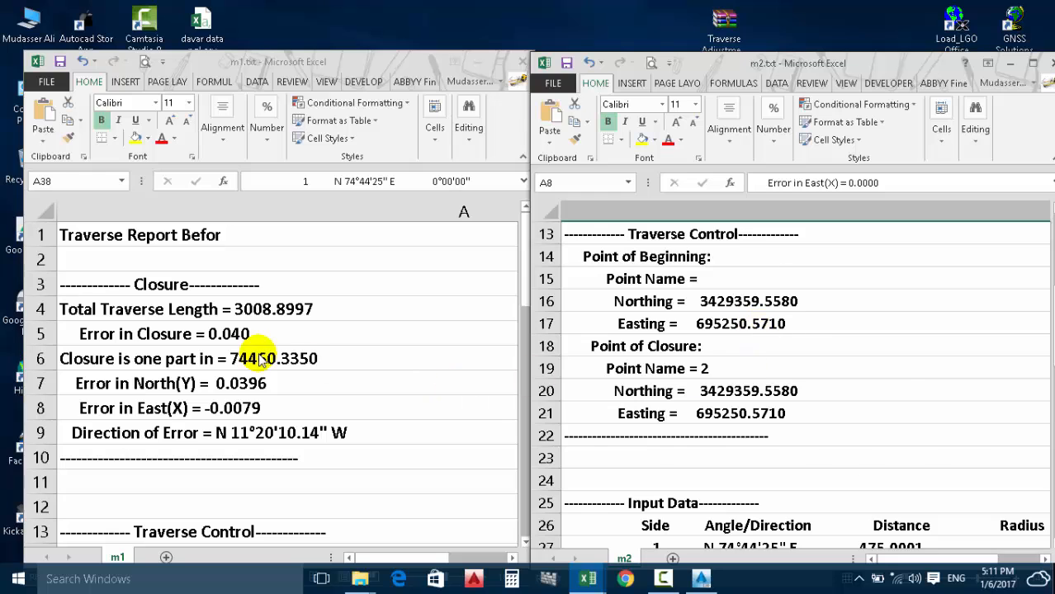
scroll(260, 353, "down", 3)
scroll(686, 378, "up", 1)
scroll(690, 382, "up", 3)
left_click(491, 431)
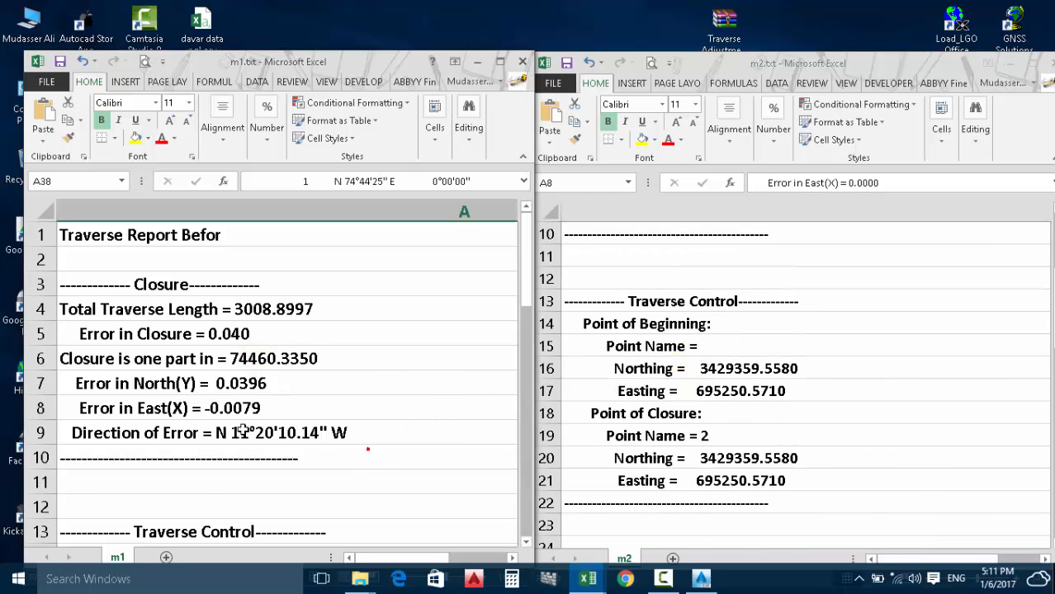
scroll(365, 436, "down", 6)
scroll(243, 408, "down", 2)
scroll(217, 428, "up", 1)
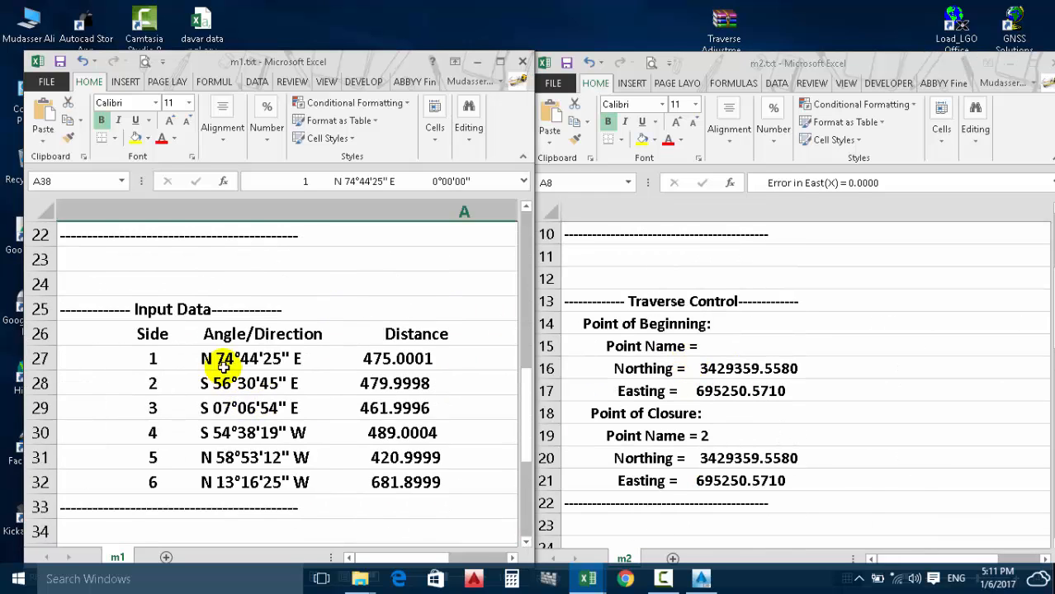
left_click(712, 376)
scroll(686, 330, "down", 4)
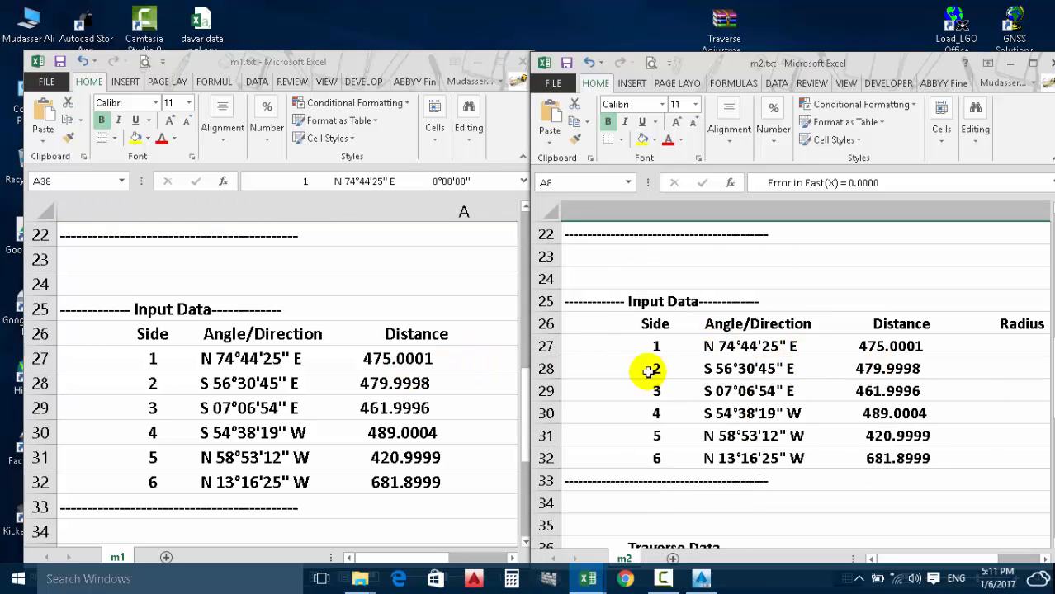
Compare the Traverse Data sections of the m1 and m2 reports.
left_click(347, 398)
scroll(300, 379, "down", 4)
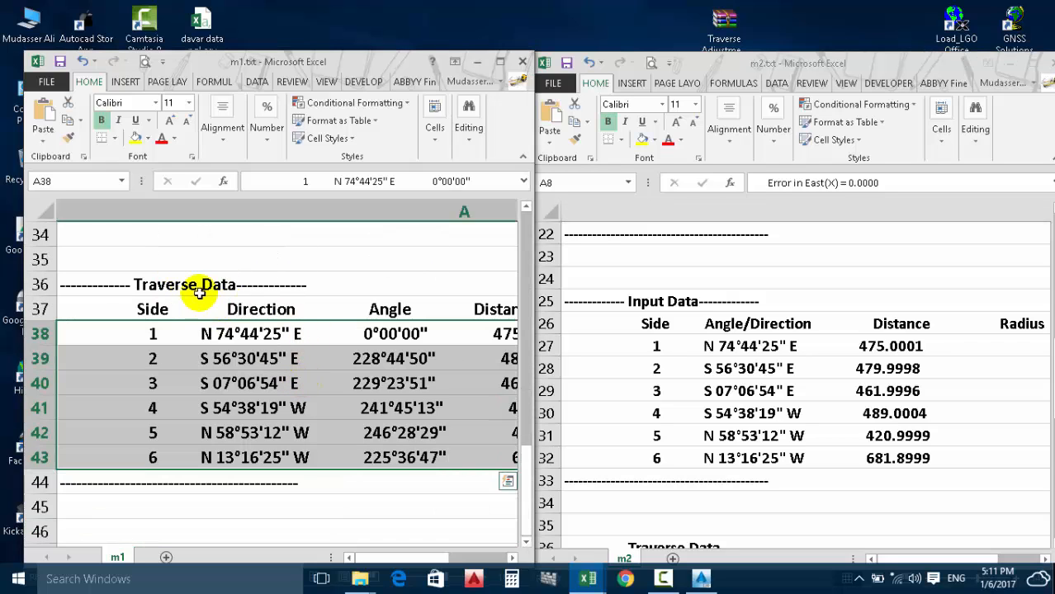
scroll(256, 364, "down", 5)
scroll(266, 392, "down", 2)
scroll(245, 413, "up", 10)
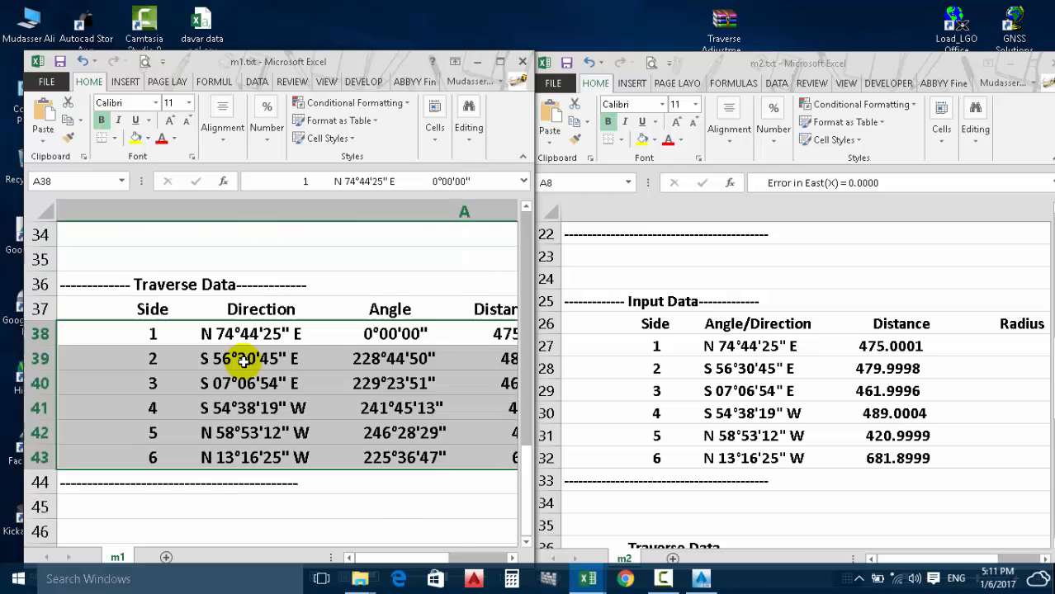
left_click(678, 376)
scroll(660, 363, "down", 4)
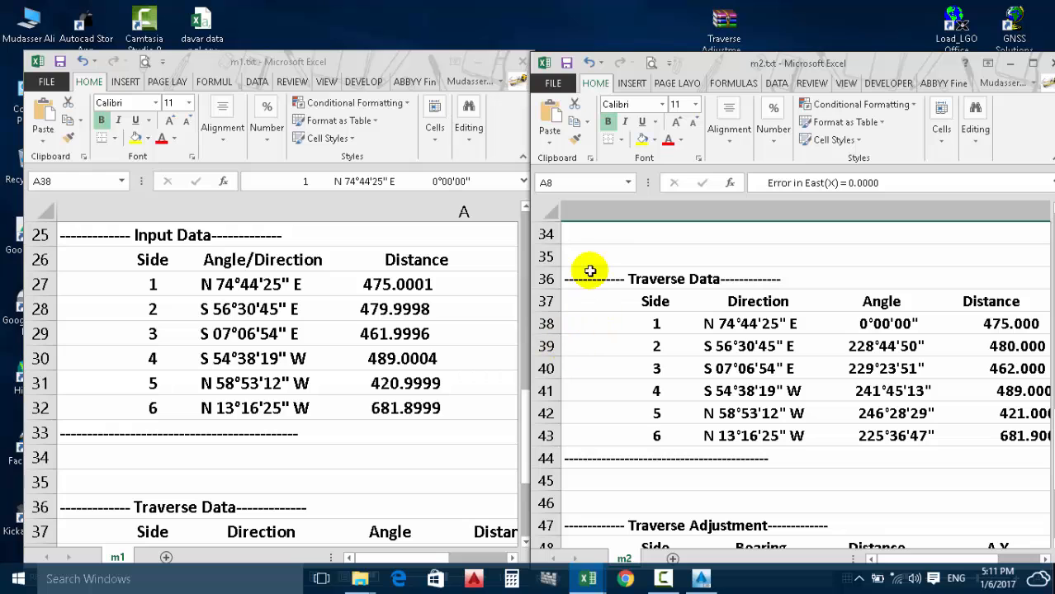
Maximize the m2 report window and examine the bearings, distances and corrections in its Traverse Adjustment section.
left_click(1032, 65)
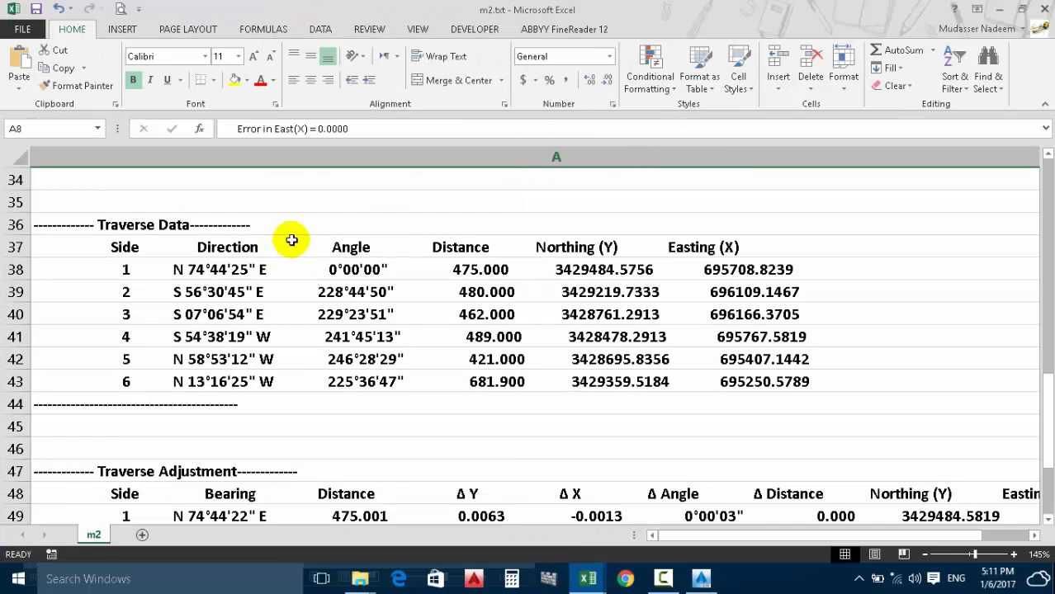
scroll(346, 281, "down", 1)
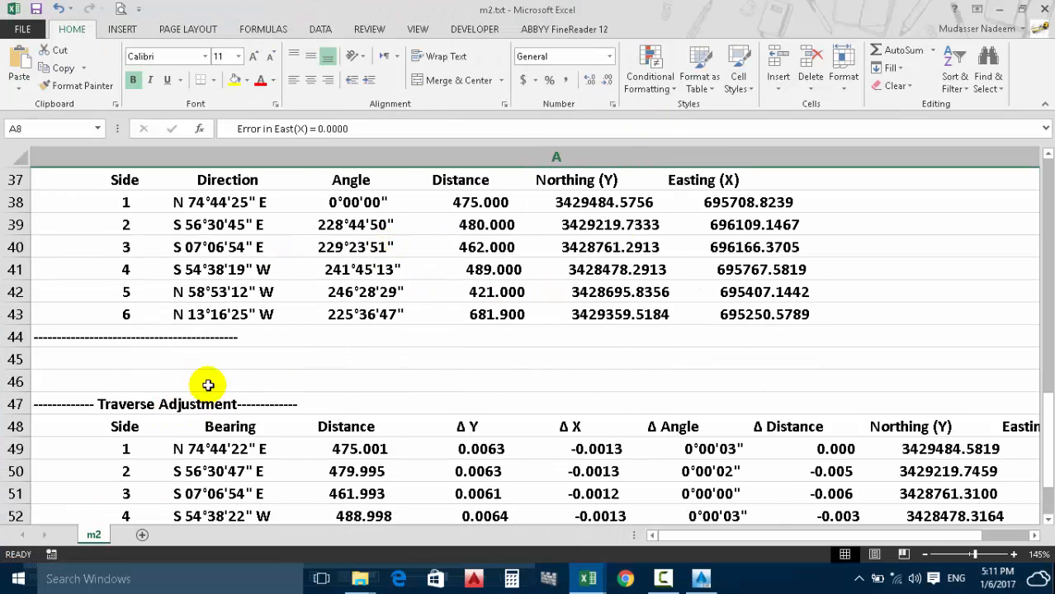
scroll(281, 314, "down", 2)
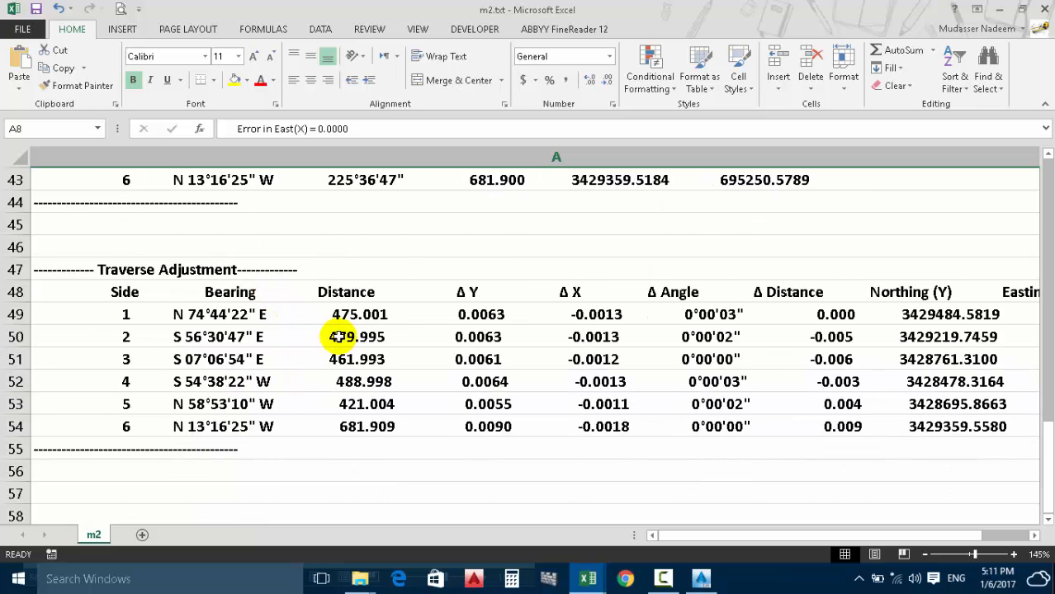
scroll(474, 332, "up", 1)
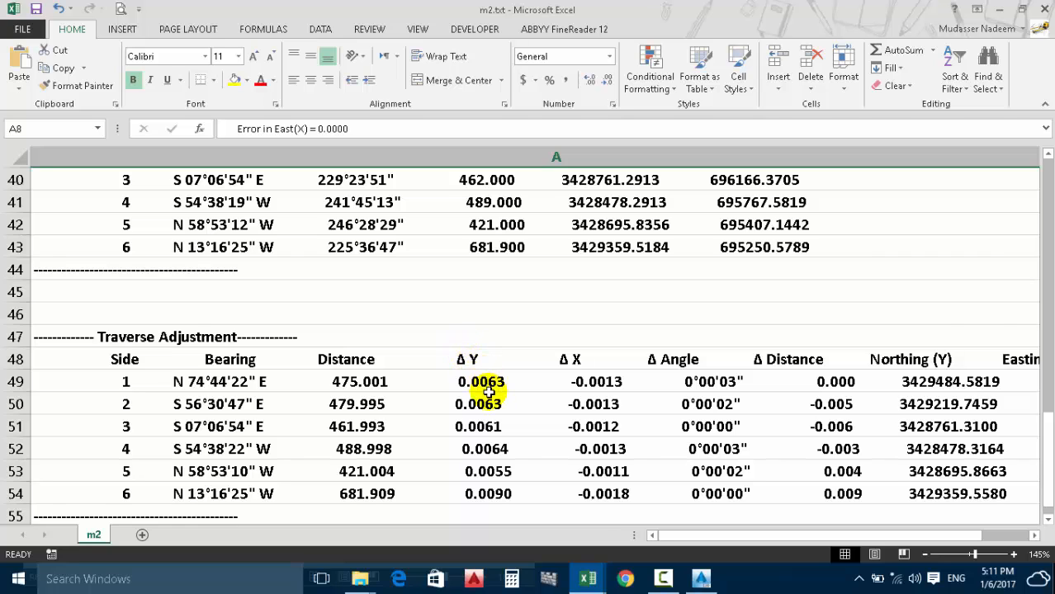
scroll(216, 278, "down", 2)
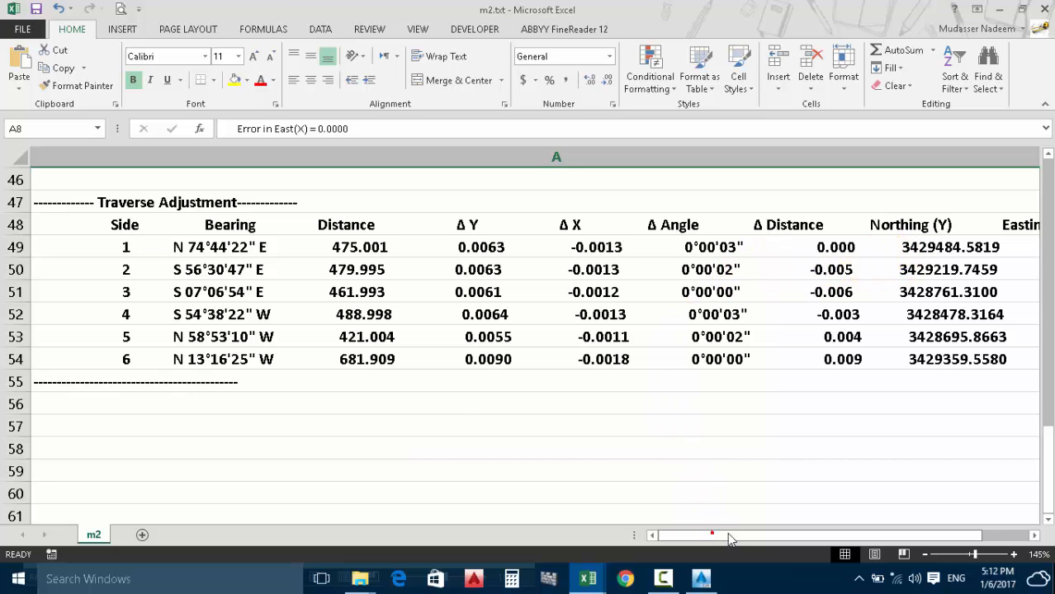
Zoom the m2 sheet out to 115% and select the adjusted coordinate rows A49:C54 under Traverse Adjustment.
mouse_move(728, 538)
left_mouse_down()
mouse_move(773, 530)
mouse_move(702, 532)
mouse_move(718, 533)
left_mouse_up()
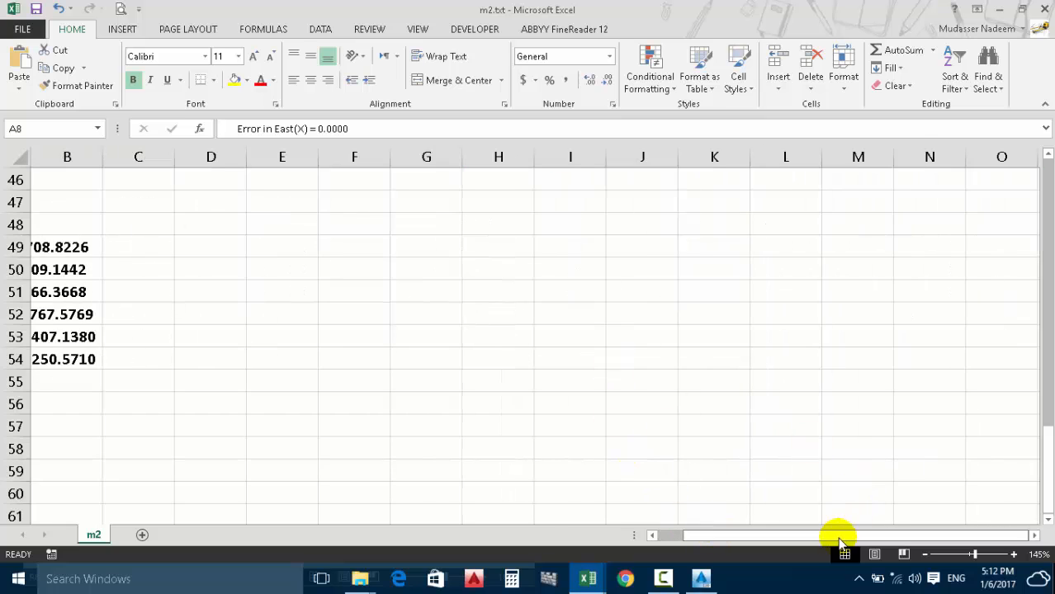
left_click(653, 536)
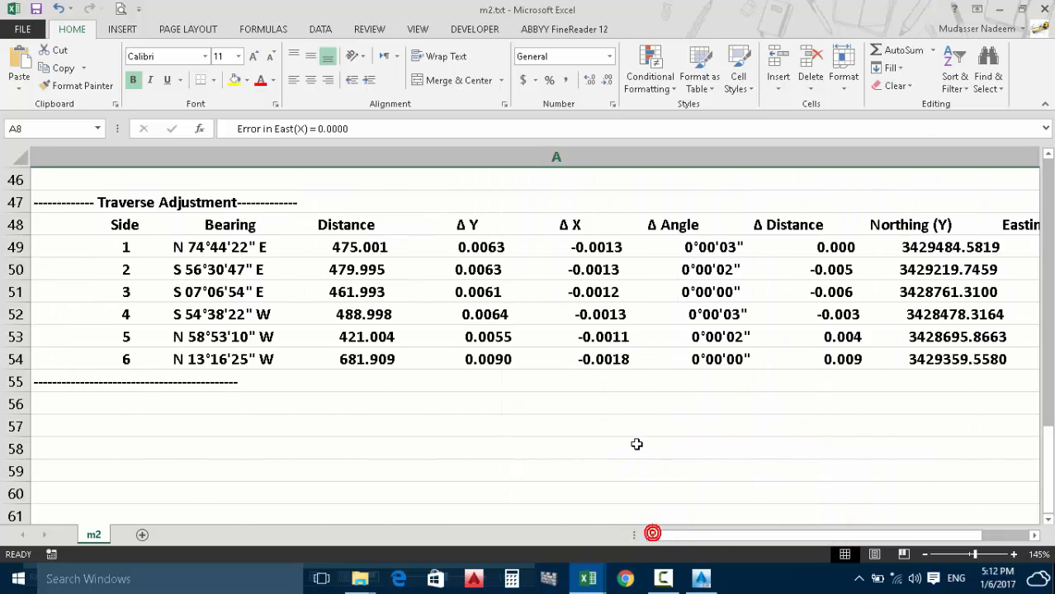
scroll(632, 392, "down", 2, "ctrl")
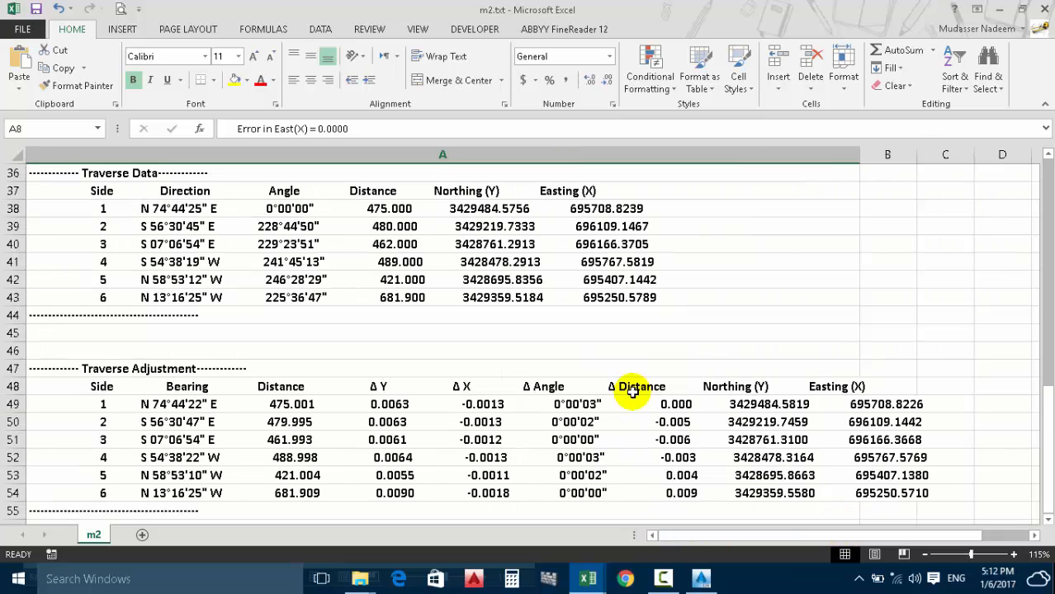
left_click(738, 404)
left_click(885, 405)
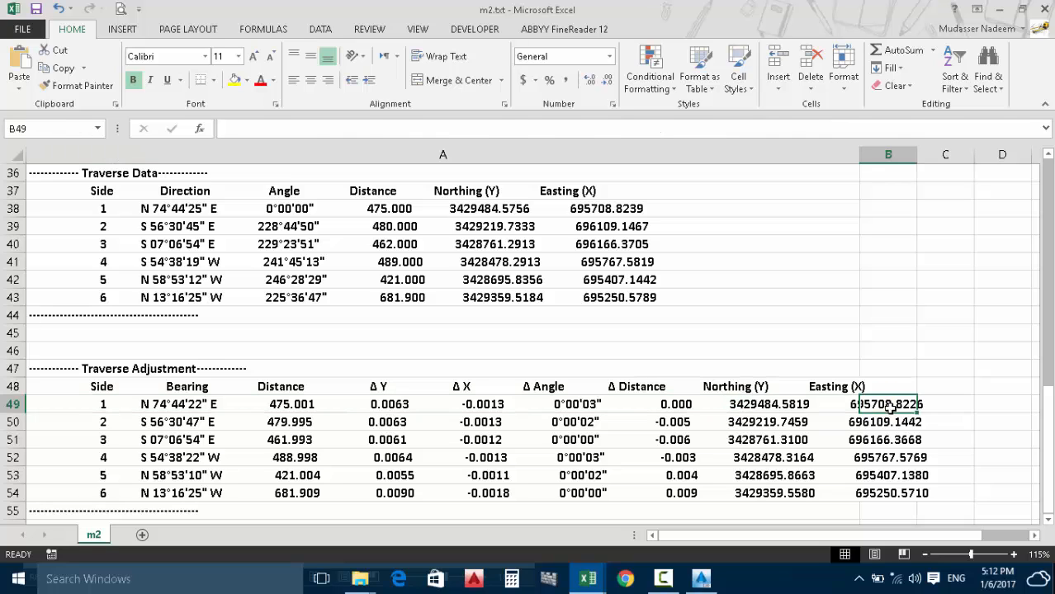
left_click(751, 404)
left_click_drag(765, 413, 928, 497)
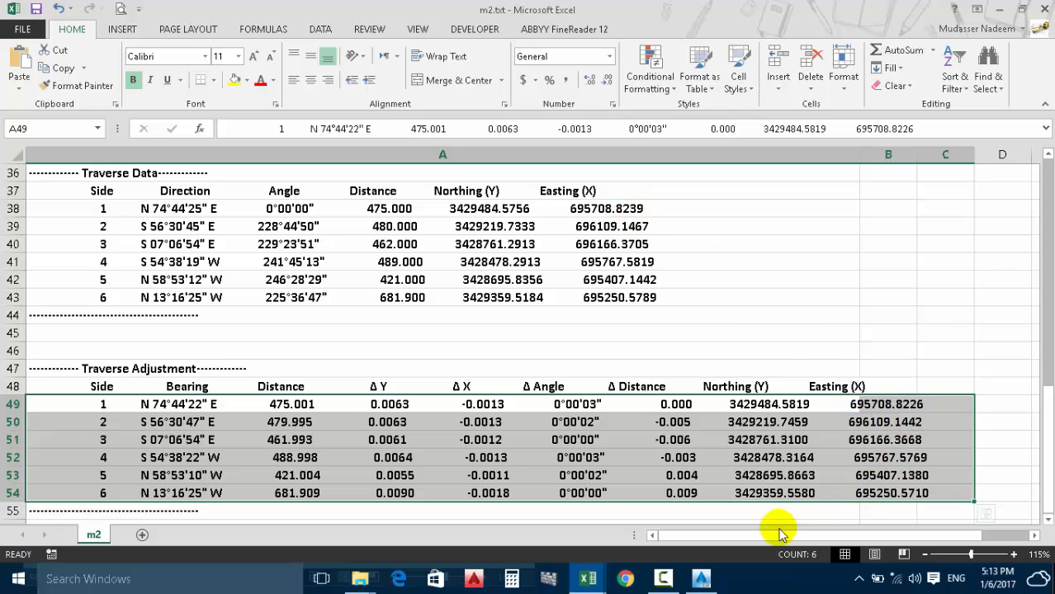
left_click(665, 578)
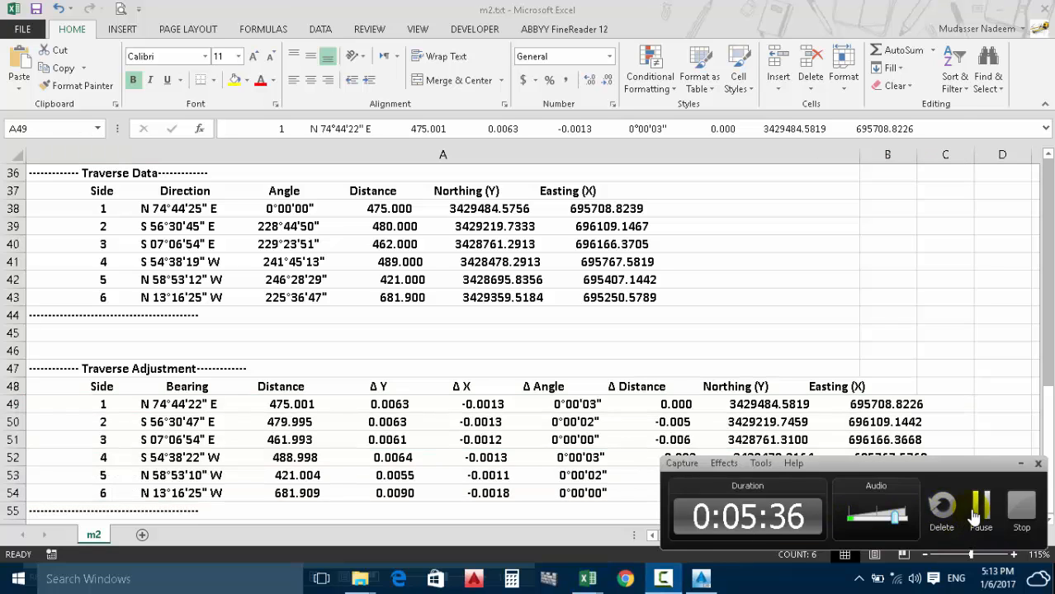
left_click(981, 516)
left_click(661, 581)
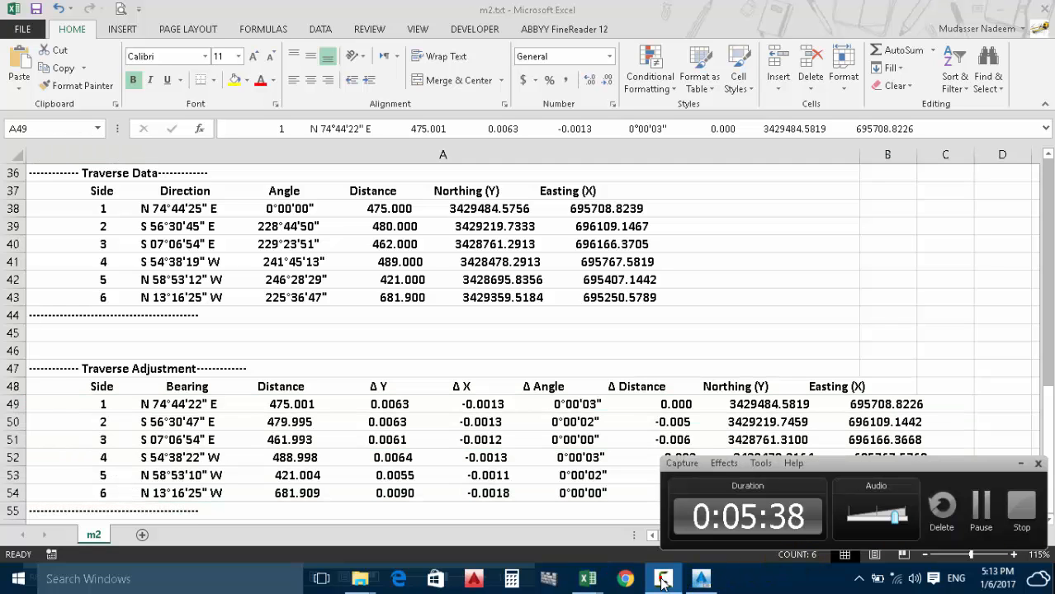
left_click(661, 580)
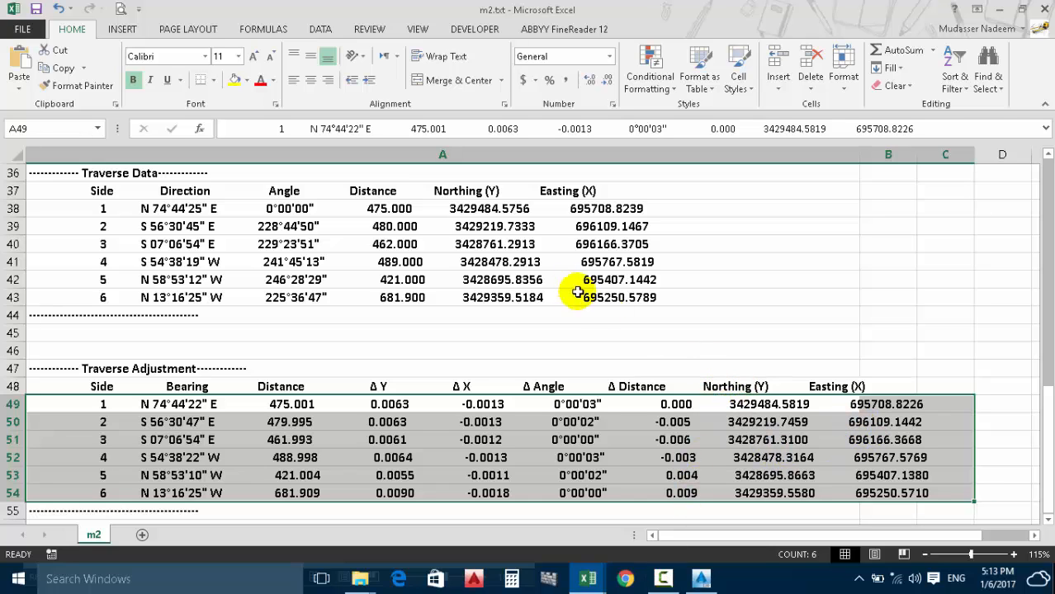
Go through the Traverse Adjustment rows for sides 1 to 6 and compare their bearings with the Traverse Data directions.
left_click(484, 227)
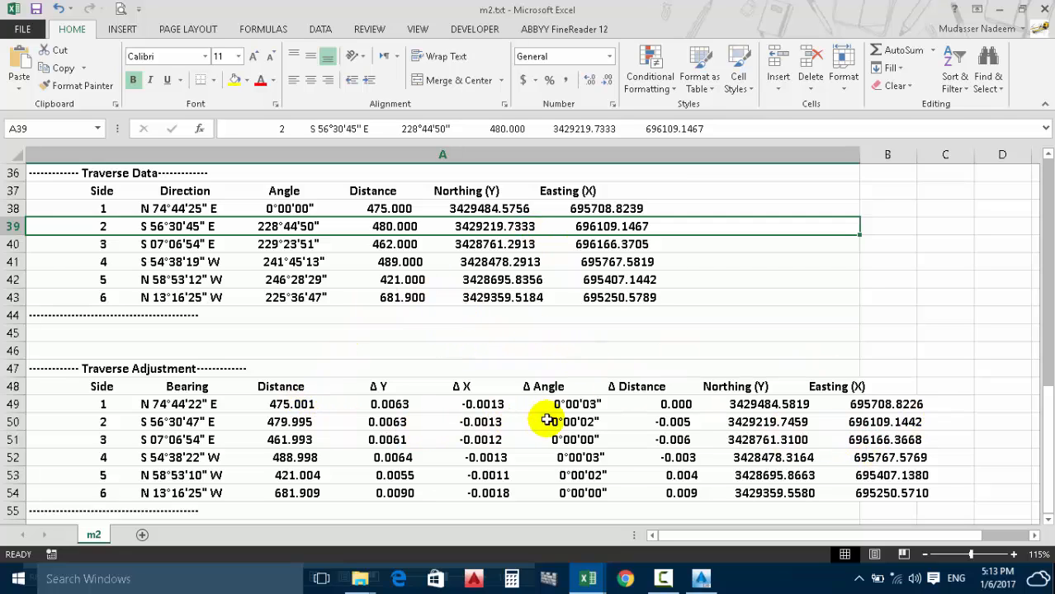
left_click(177, 404)
left_click(169, 422)
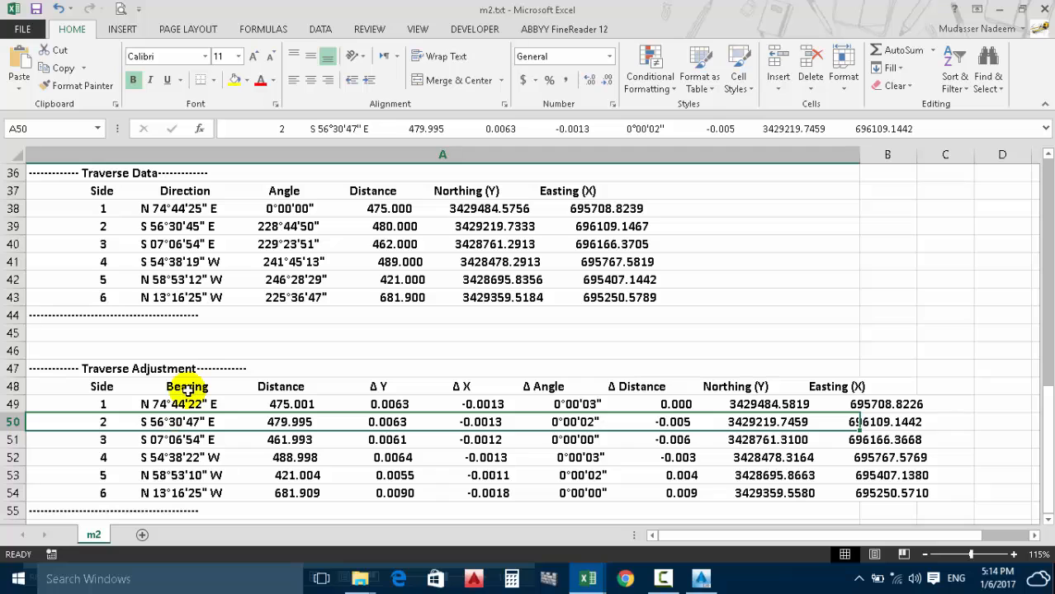
left_click(184, 405)
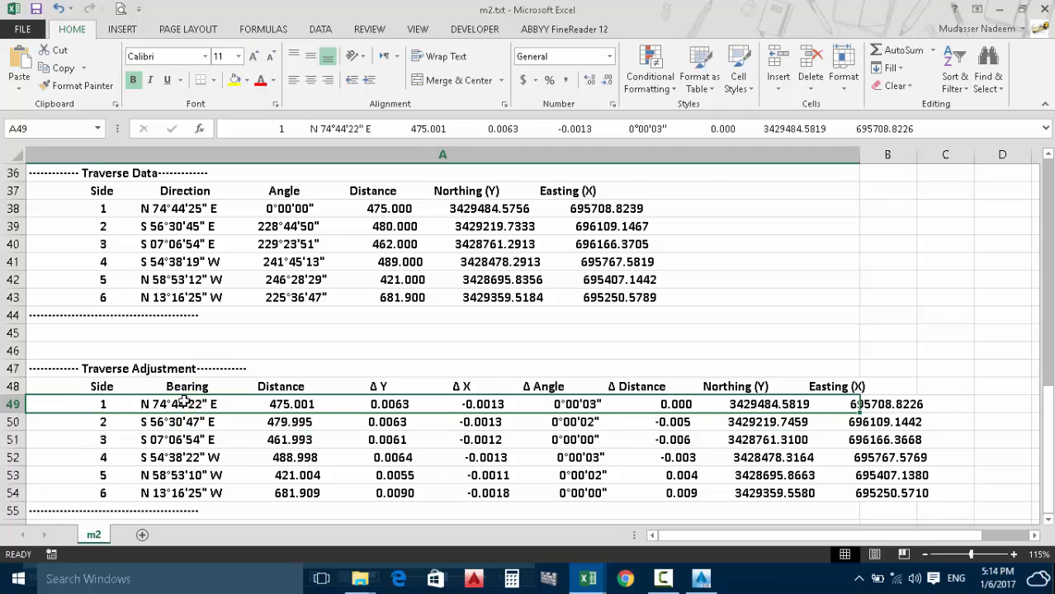
left_click(180, 422)
left_click(176, 440)
left_click(175, 458)
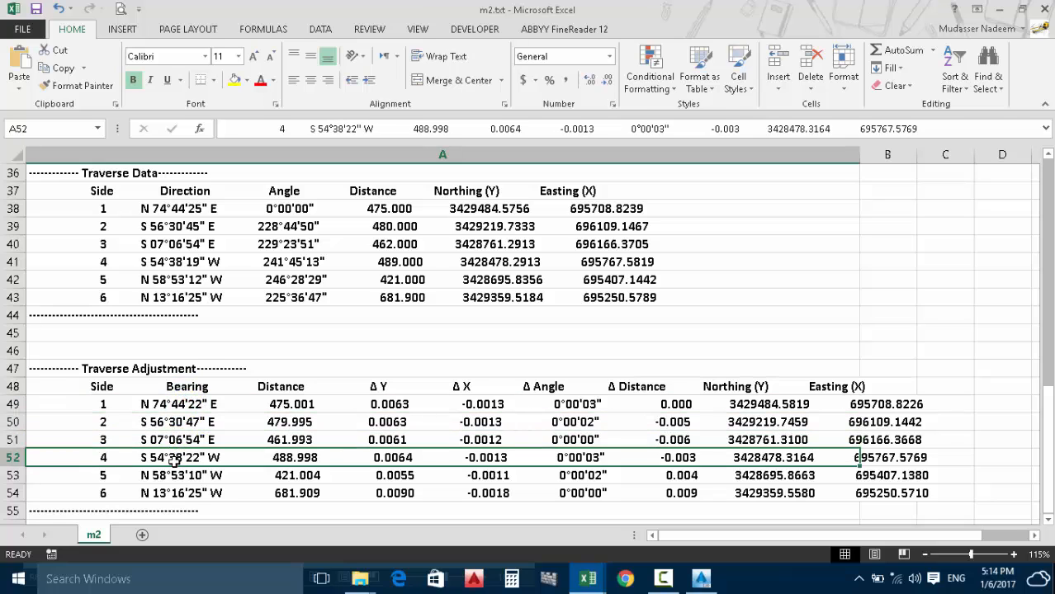
left_click(176, 476)
left_click(175, 490)
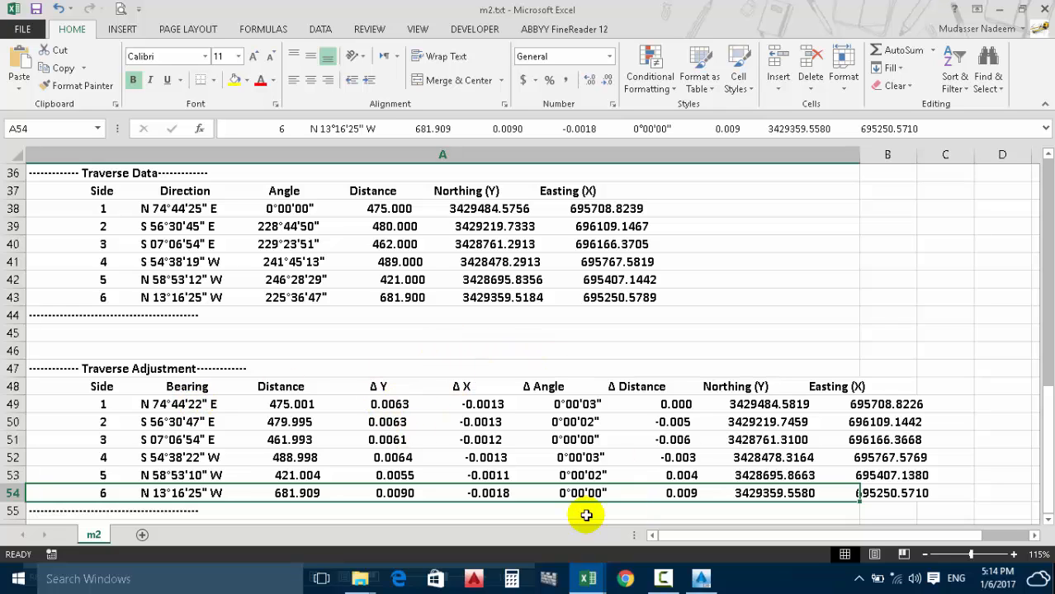
Compare the original Input Data and Traverse Data with the adjusted distances and coordinates in the m2 report.
scroll(482, 314, "up", 3)
scroll(483, 314, "down", 4)
scroll(481, 313, "up", 2)
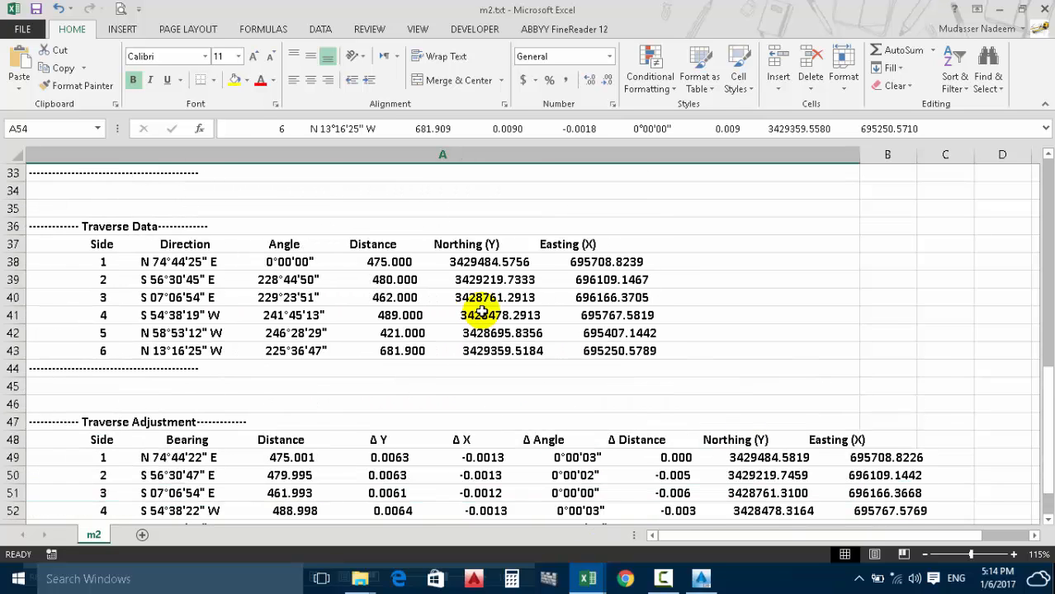
scroll(490, 297, "down", 1)
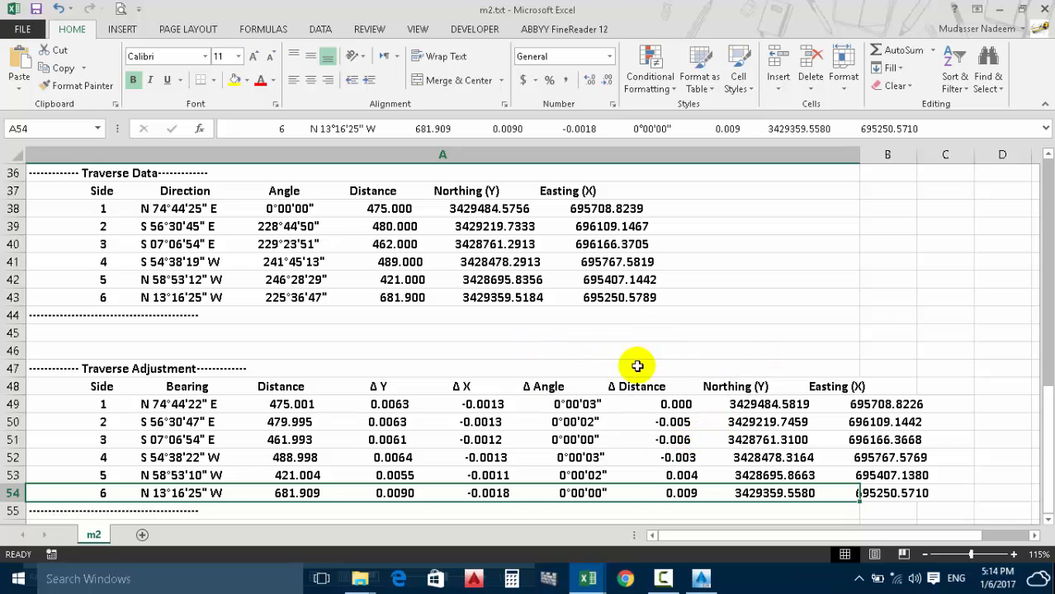
scroll(476, 328, "up", 5)
scroll(475, 329, "down", 1)
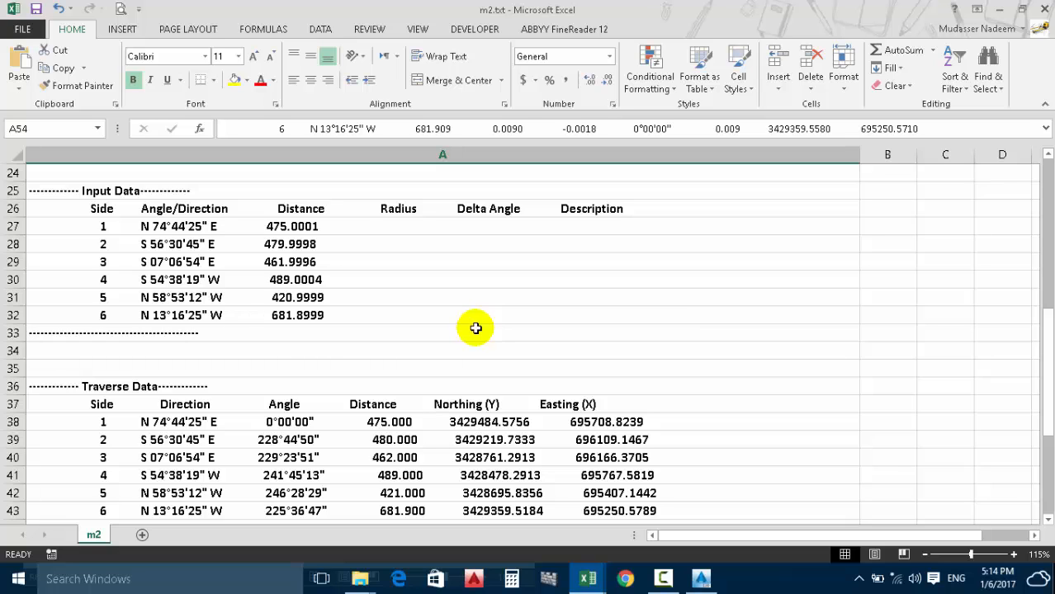
scroll(476, 329, "down", 4)
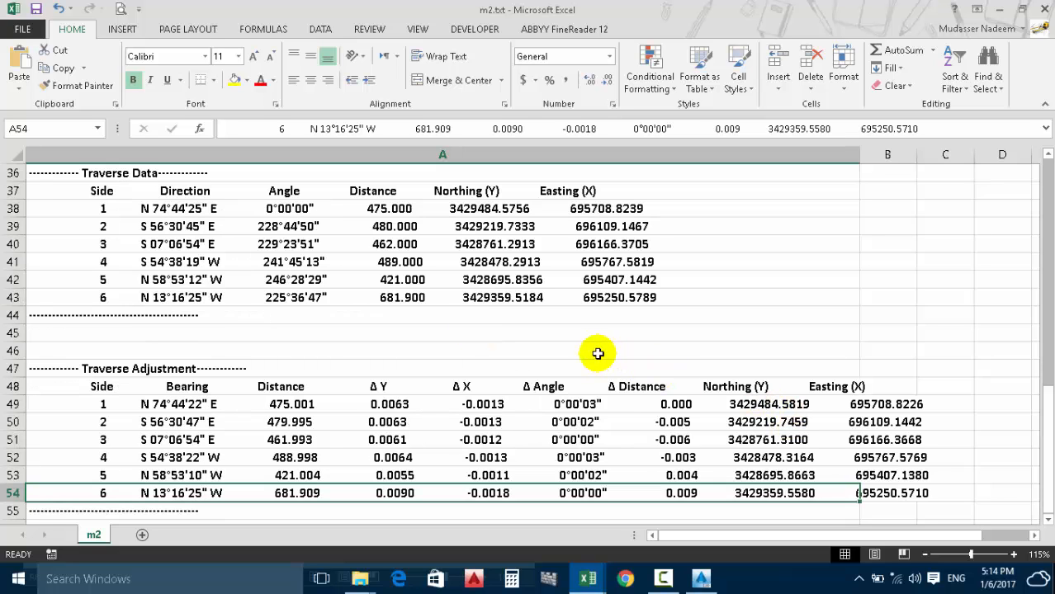
Minimize the m2 report, switch to Traverss Video - Copy.dwg in Civil 3D and locate the traverse's starting corner.
left_click(1015, 10)
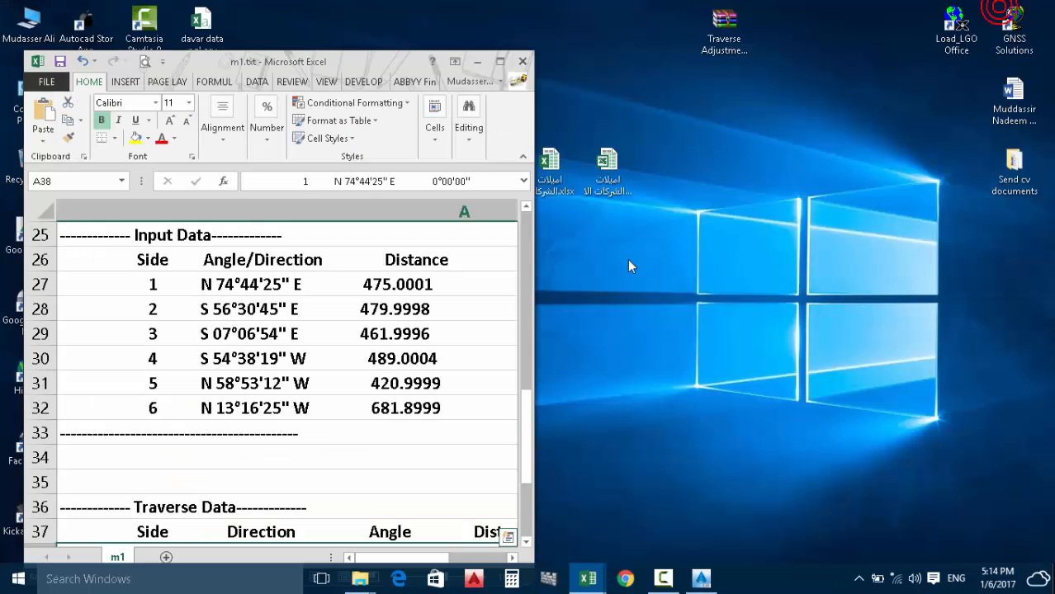
left_click(701, 578)
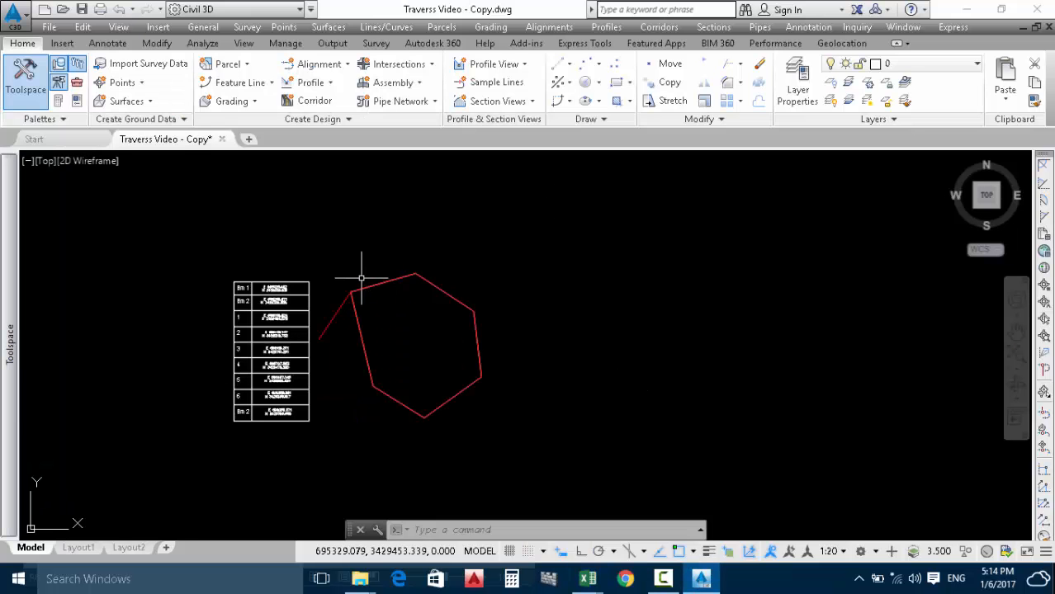
scroll(354, 278, "up", 3)
scroll(199, 472, "up", 2)
scroll(328, 297, "up", 5)
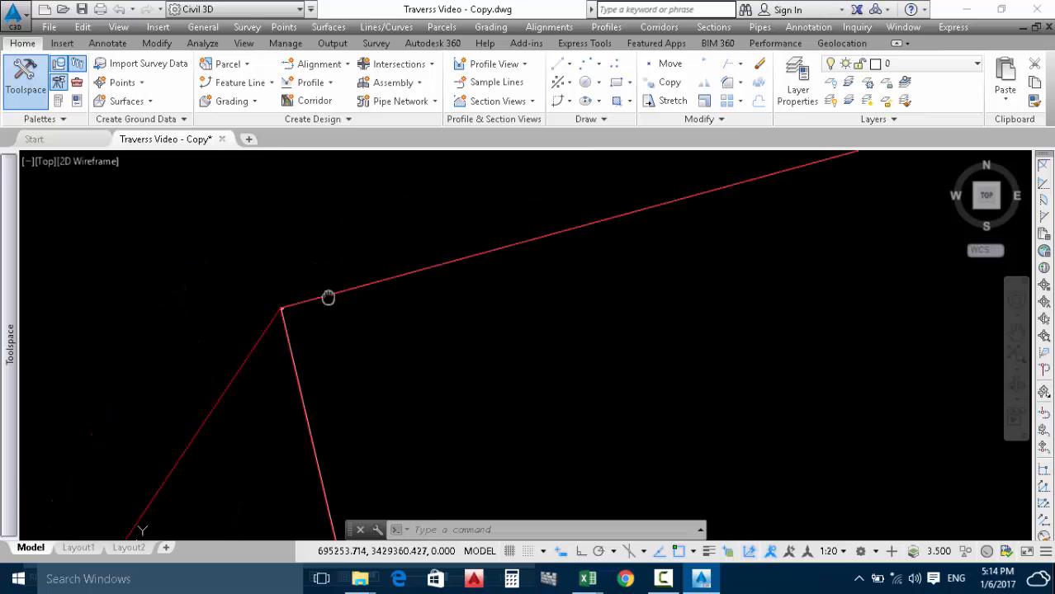
scroll(312, 316, "up", 8)
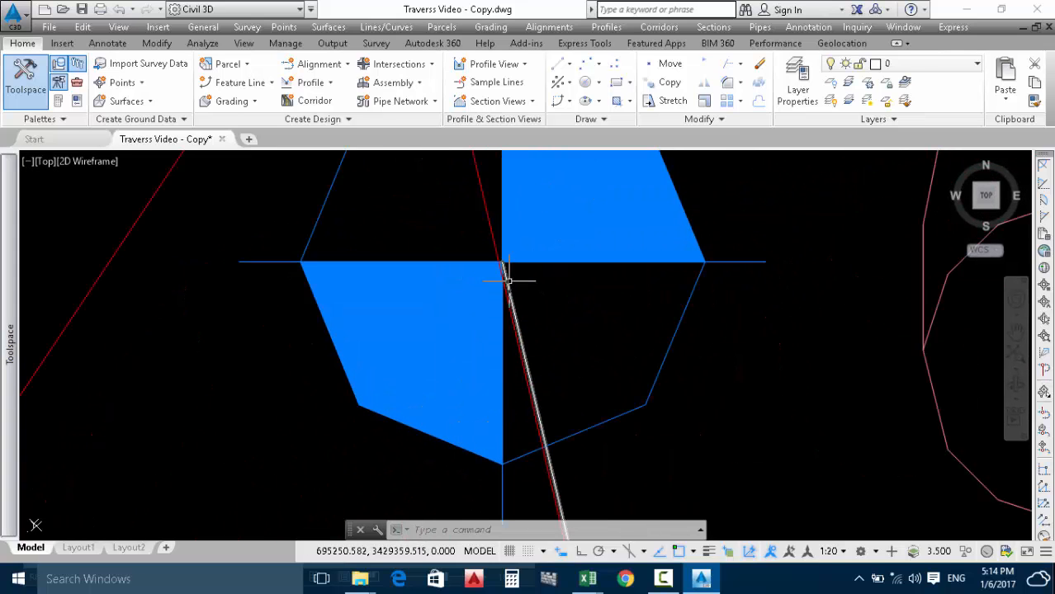
Move the white traverse polyline by its starting vertex to empty space northeast of the red traverse.
left_click(510, 281)
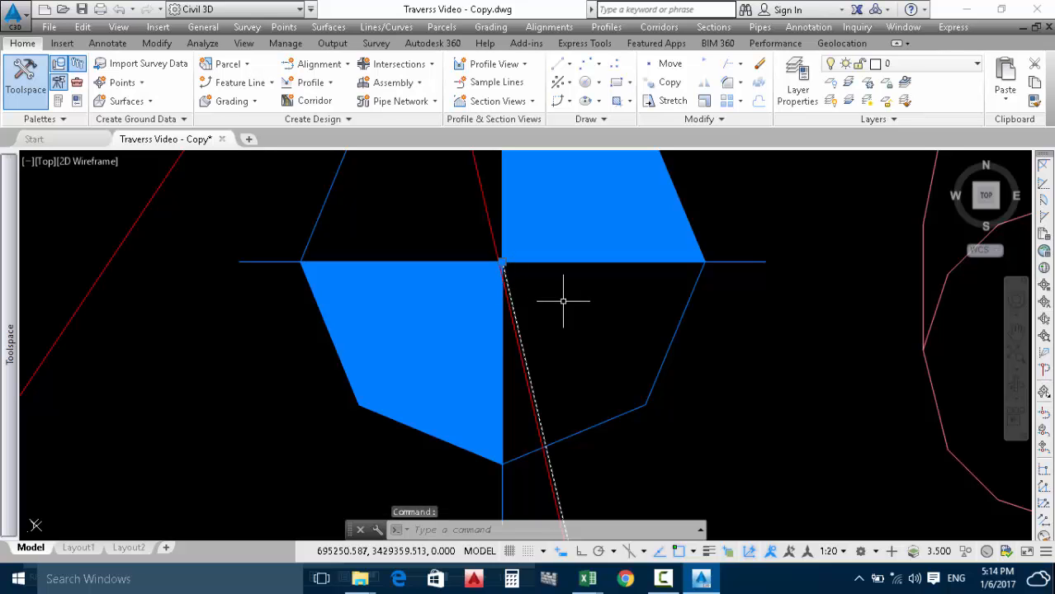
type("m")
key("Return")
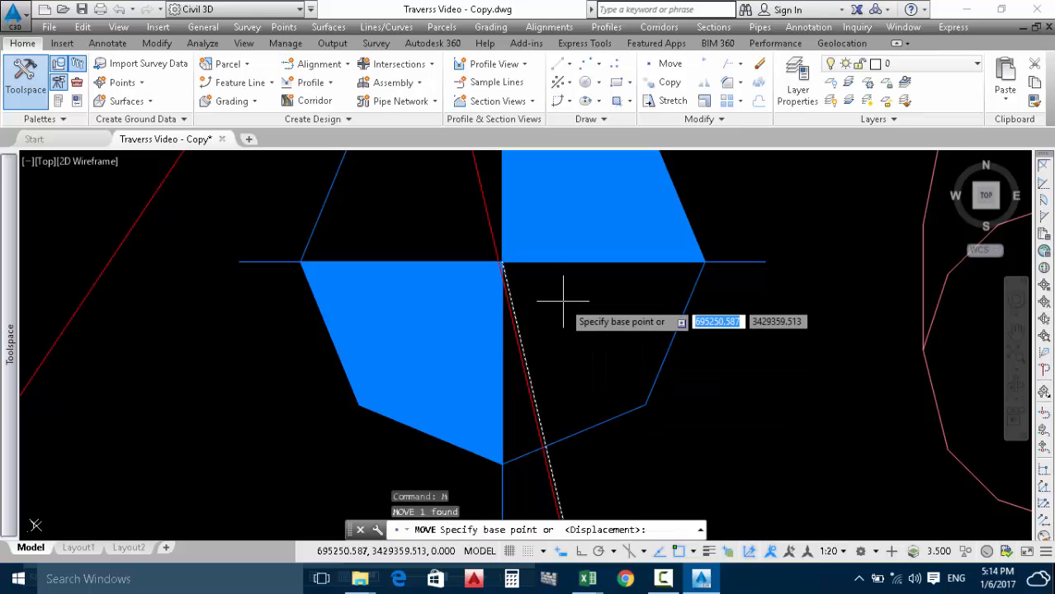
left_click(502, 262)
scroll(501, 252, "down", 8)
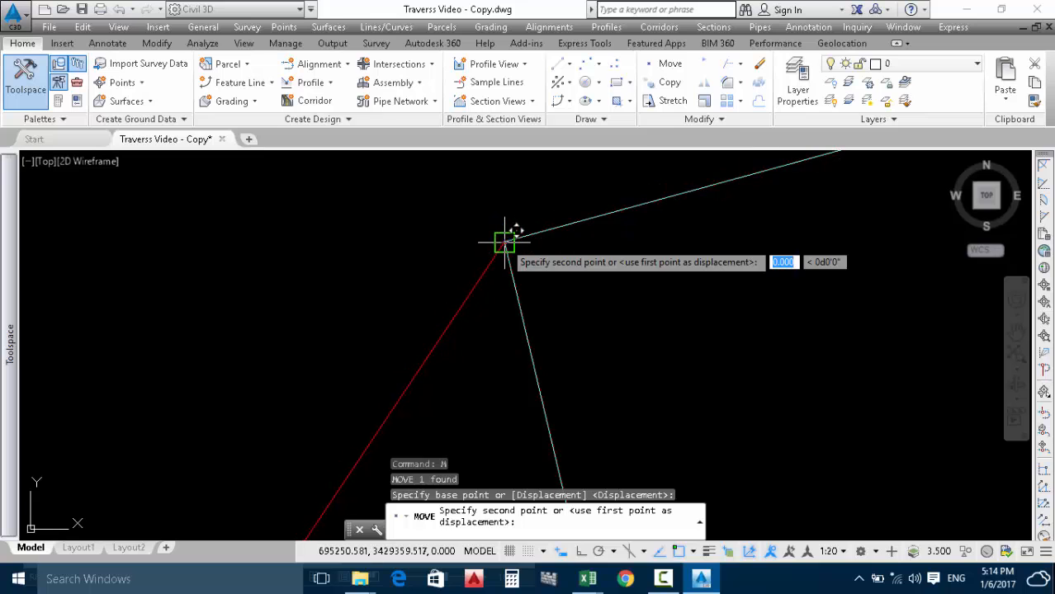
scroll(505, 242, "down", 10)
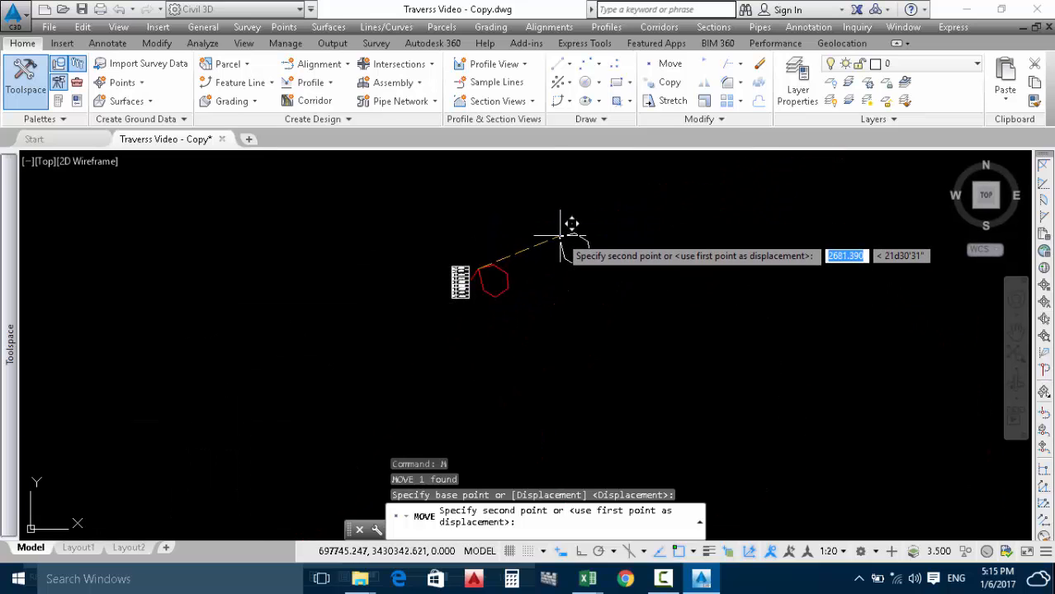
left_click(560, 237)
Inspect the moved polyline's starting corner for a closure gap between its first and last segments.
scroll(558, 236, "up", 10)
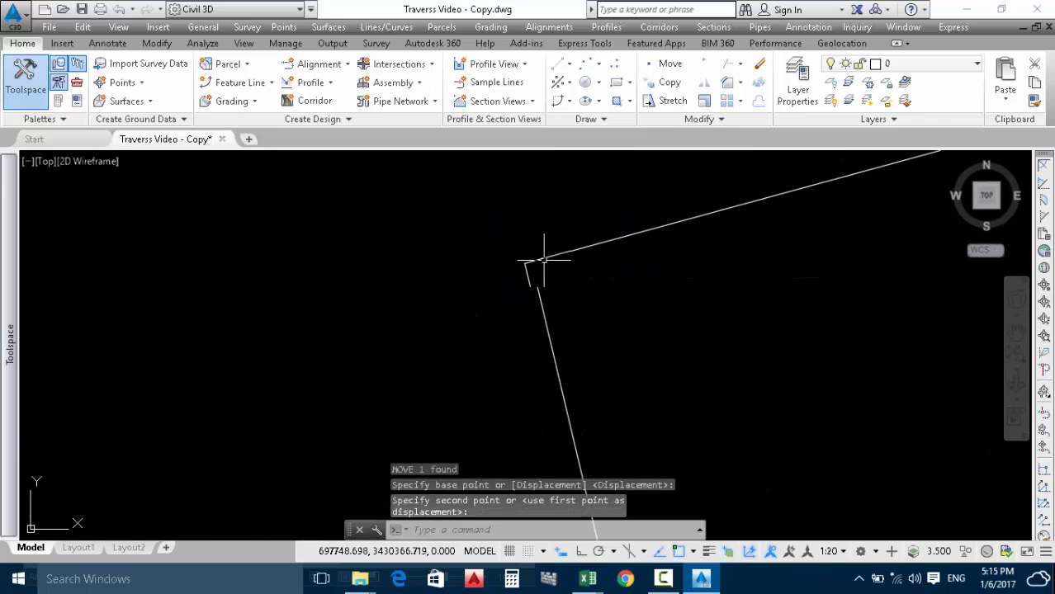
mouse_move(542, 261)
middle_mouse_down()
mouse_move(514, 252)
mouse_move(478, 276)
mouse_move(500, 242)
middle_mouse_up()
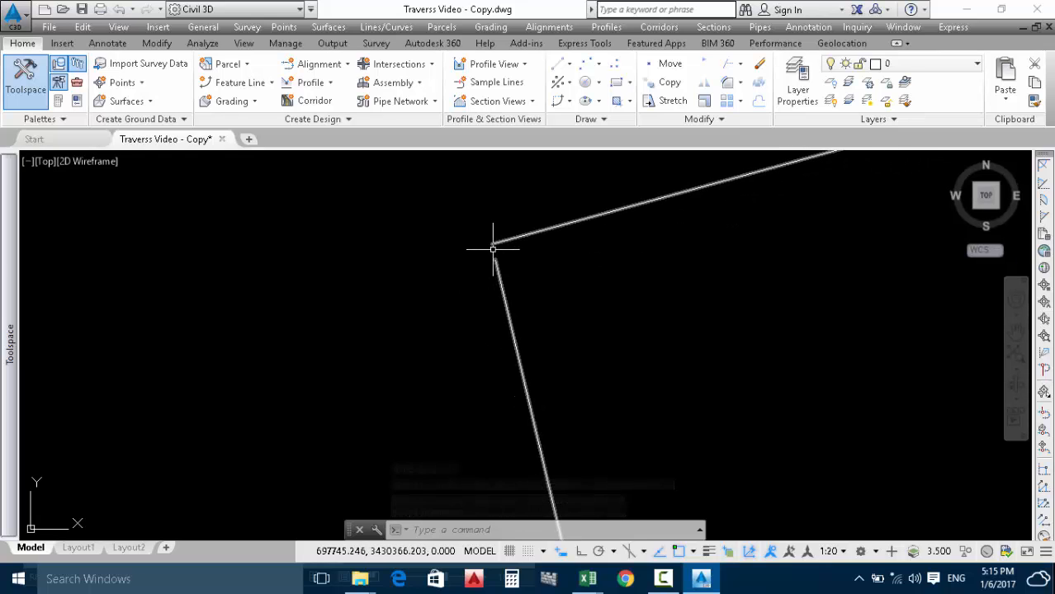
scroll(492, 252, "up", 3)
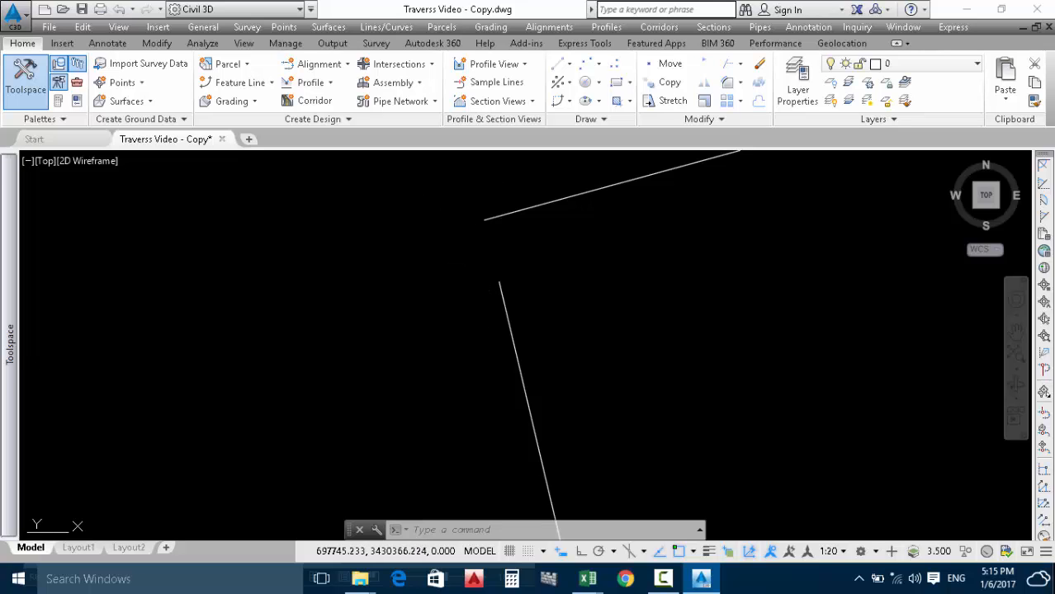
scroll(495, 231, "down", 5)
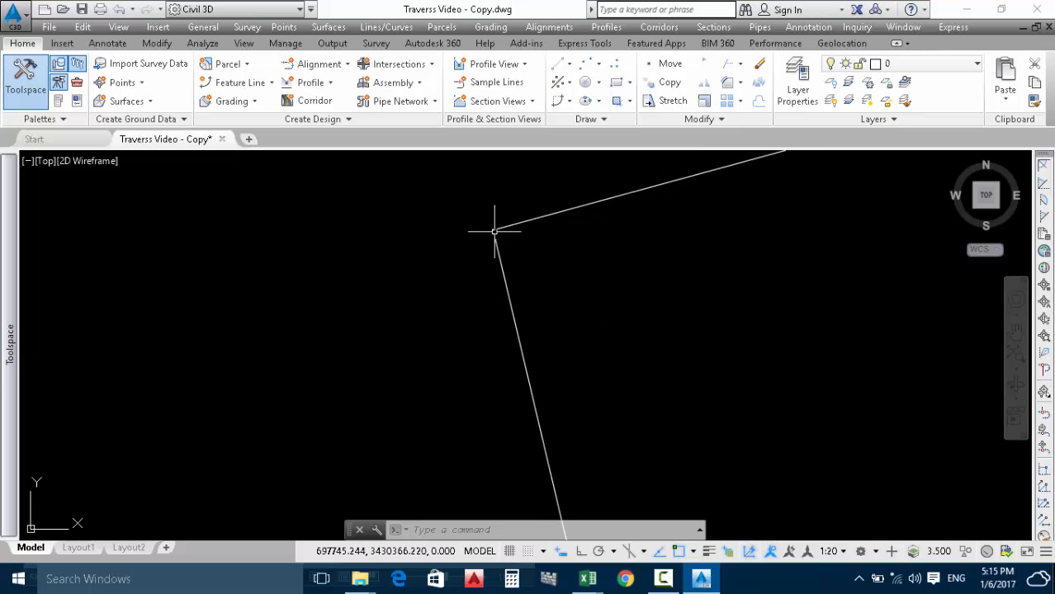
scroll(492, 241, "down", 5)
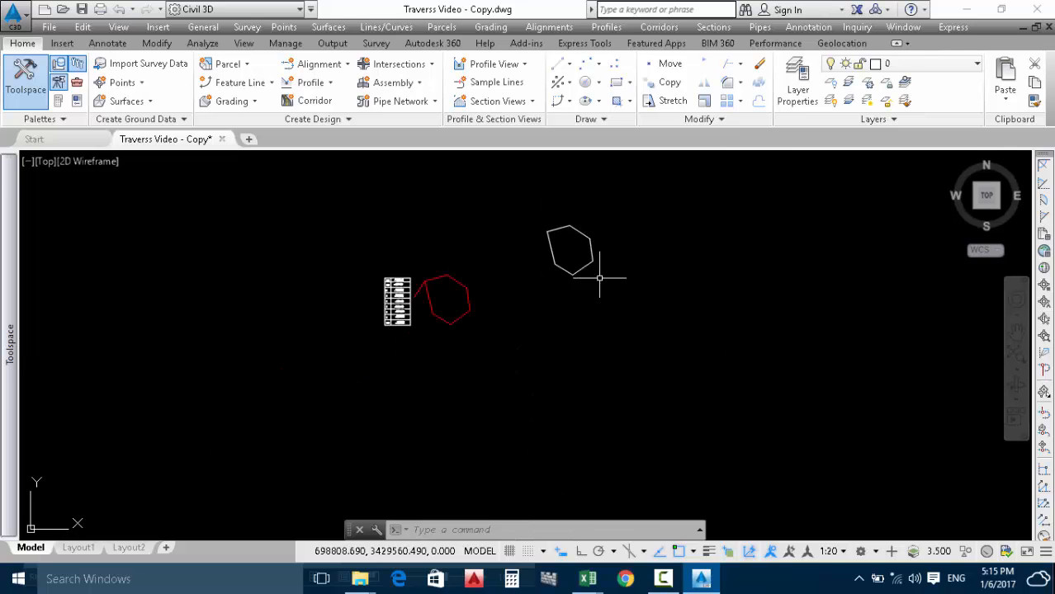
Erase the white traverse polyline northeast of the red traverse.
scroll(421, 280, "up", 10)
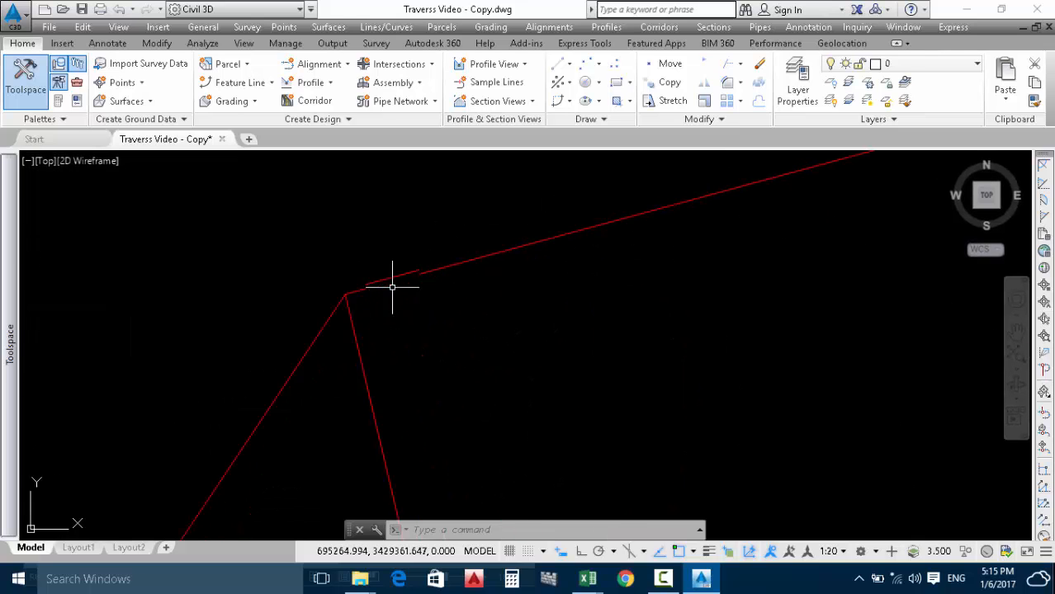
scroll(269, 314, "up", 6)
scroll(326, 217, "down", 6)
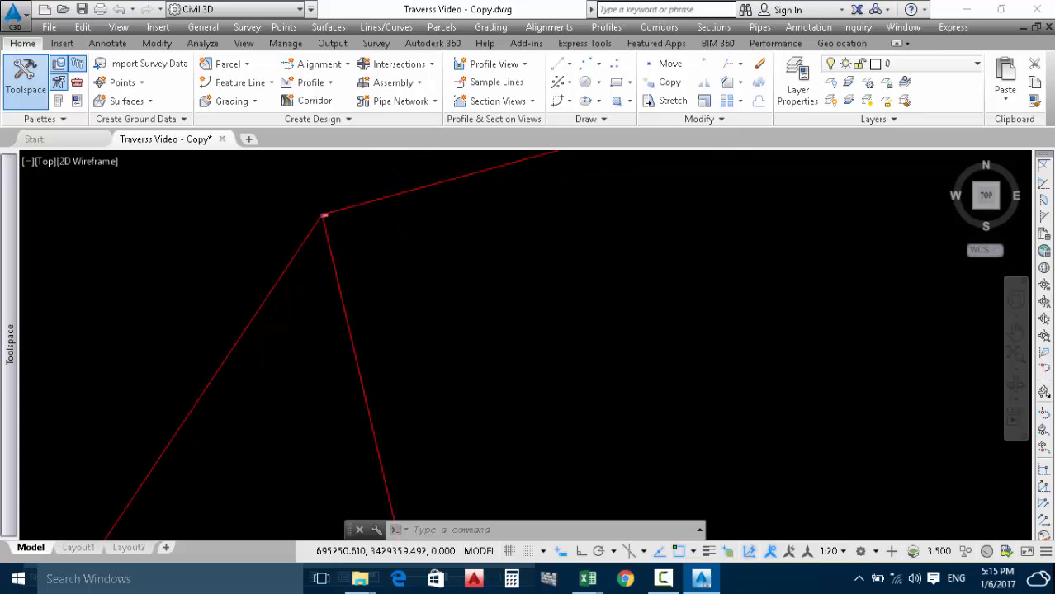
scroll(330, 220, "down", 6)
left_click(655, 175)
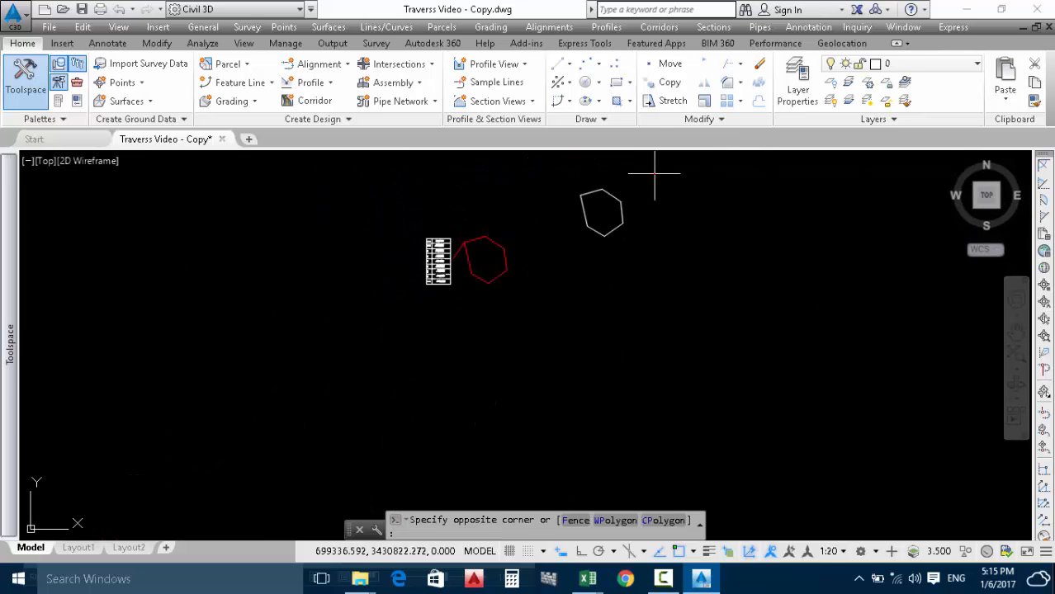
left_click(556, 256)
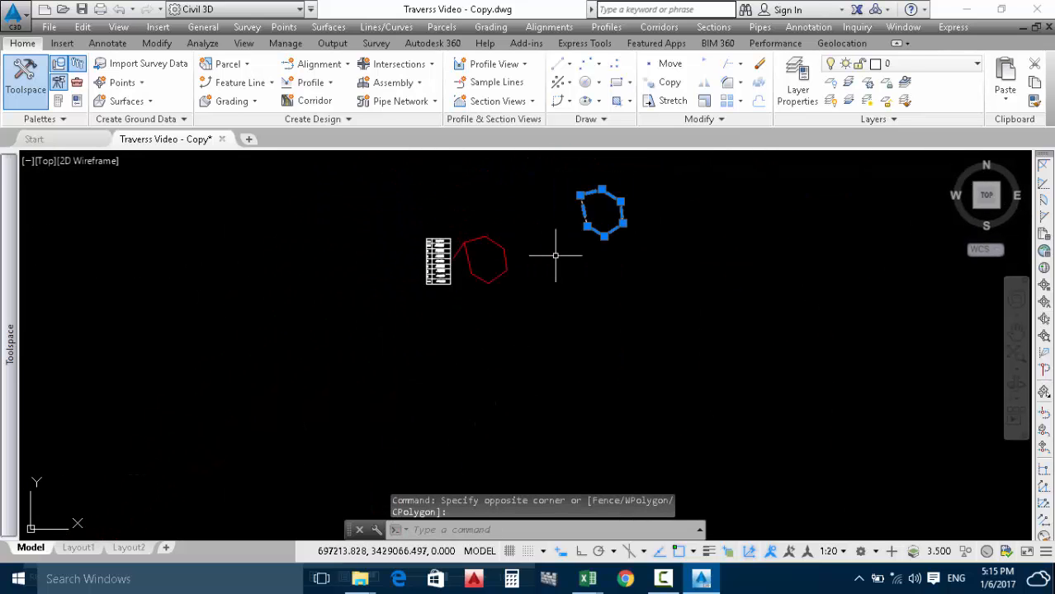
key("Delete")
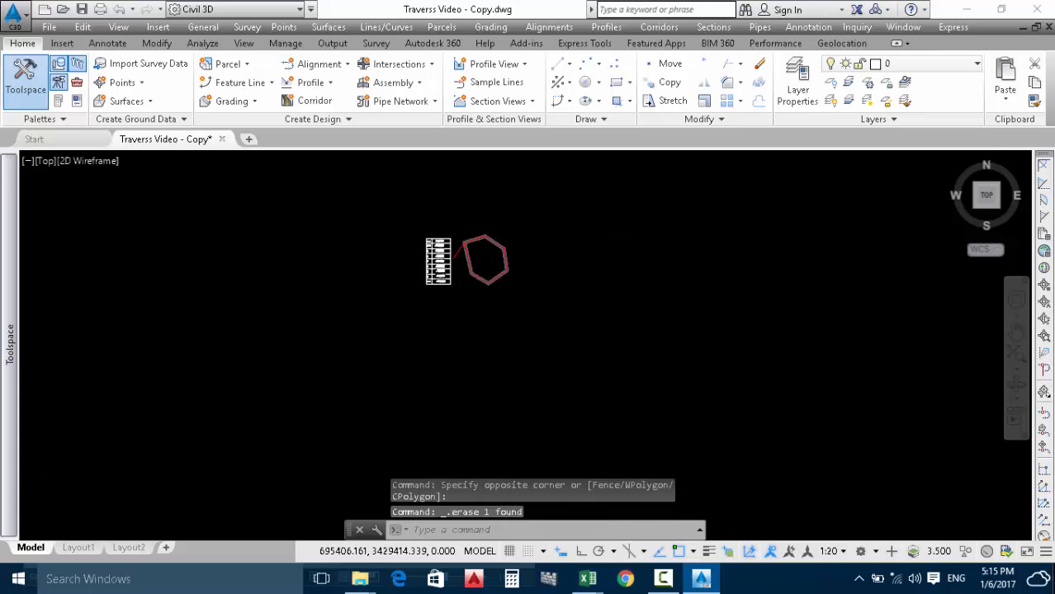
Examine the red traverse's starting corner and the coordinate table, comparing point 6 with the closing Bm2 entry.
scroll(466, 236, "up", 8)
scroll(460, 233, "down", 8)
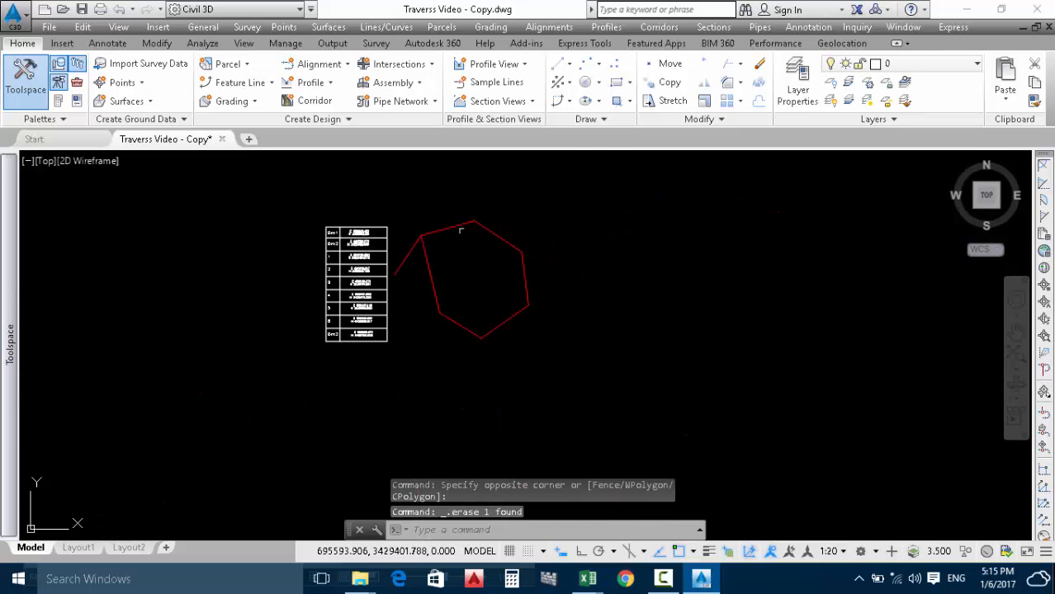
scroll(384, 217, "up", 7)
scroll(391, 264, "down", 11)
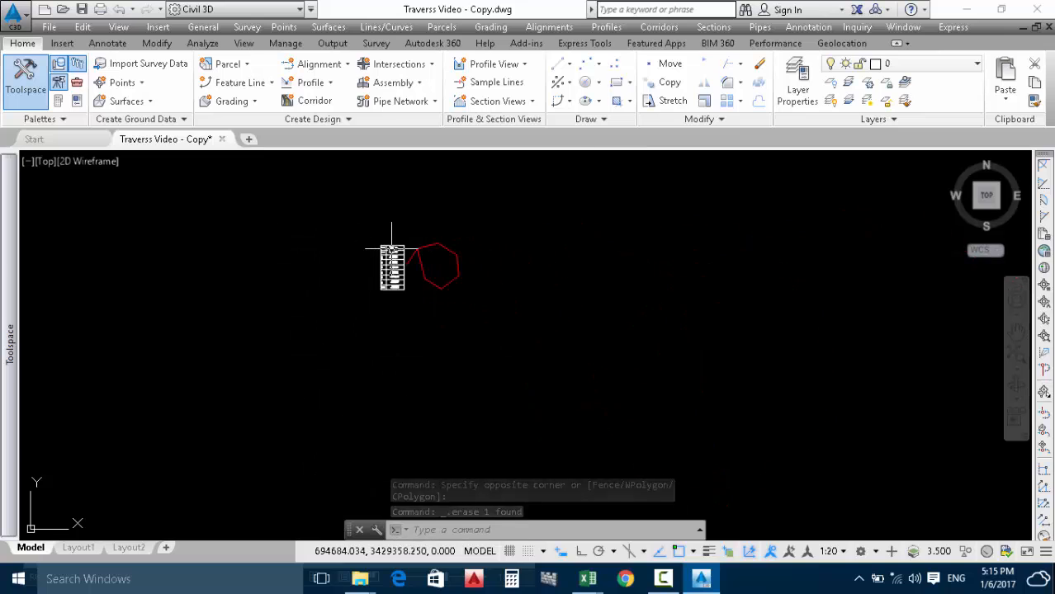
scroll(391, 270, "up", 7)
scroll(405, 297, "down", 1)
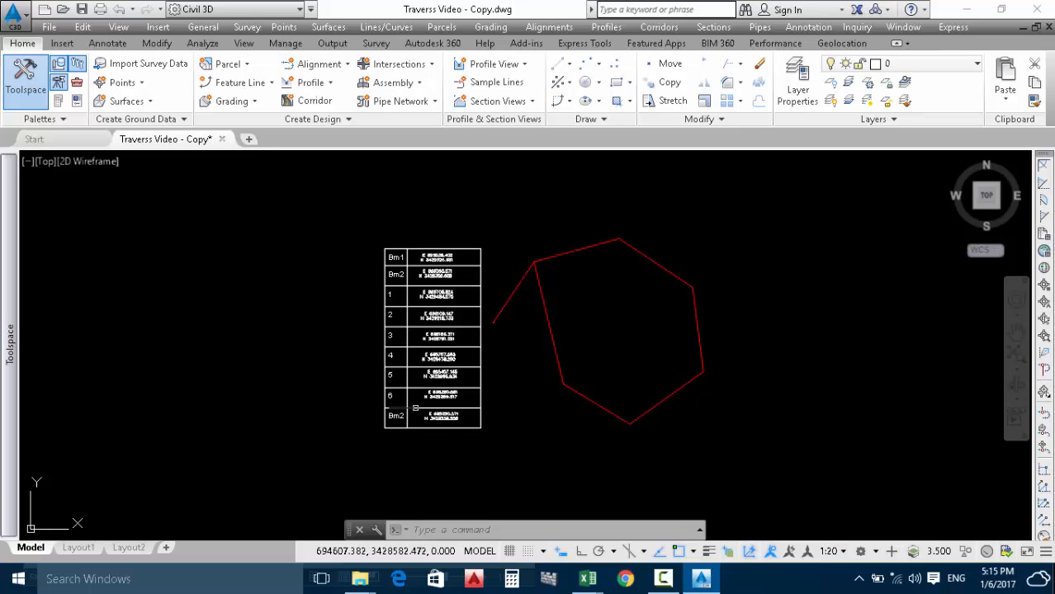
scroll(412, 346, "up", 3)
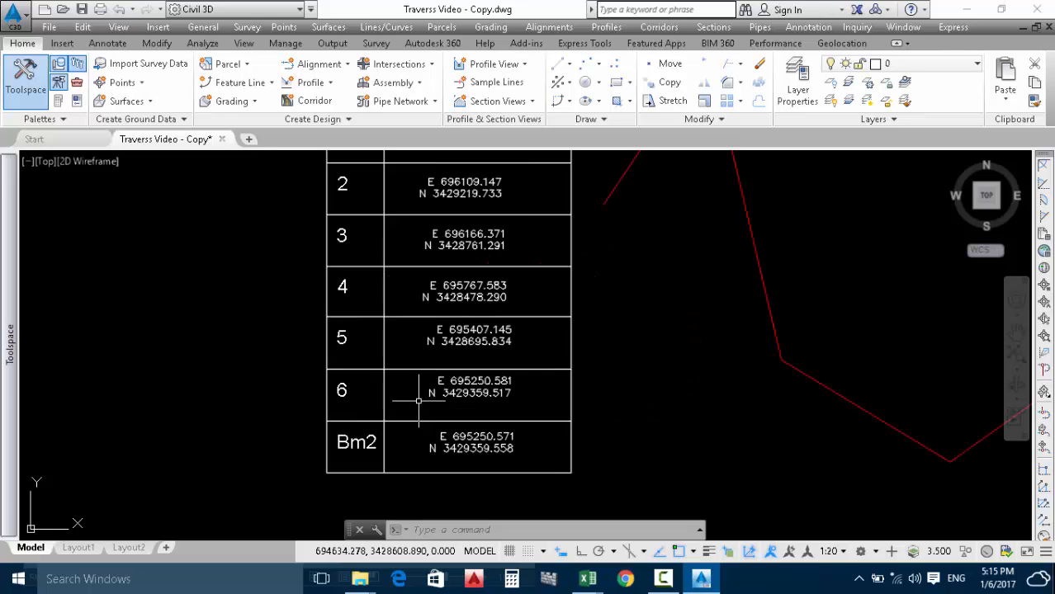
scroll(409, 363, "down", 3)
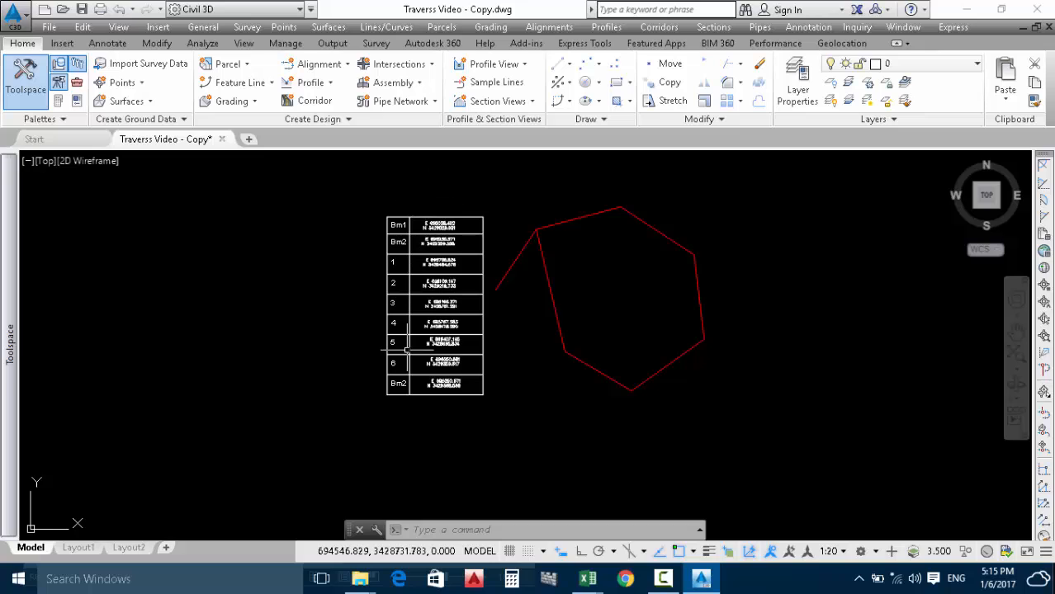
scroll(421, 210, "up", 2)
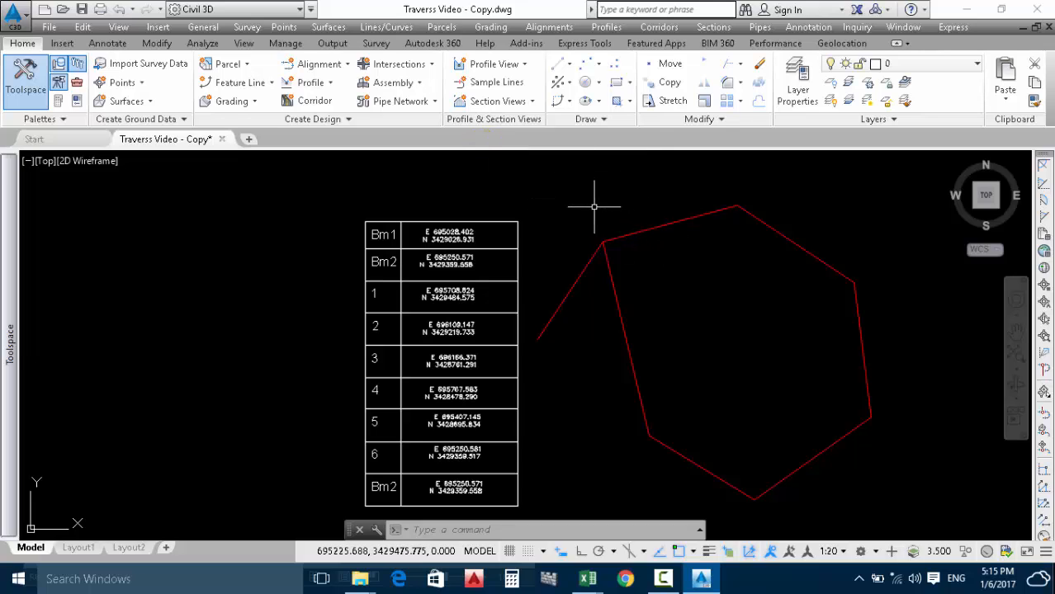
Switch to the m2 report in Excel, review its Traverse Data and Traverse Adjustment sections, and minimize it.
left_click(582, 579)
left_click(627, 505)
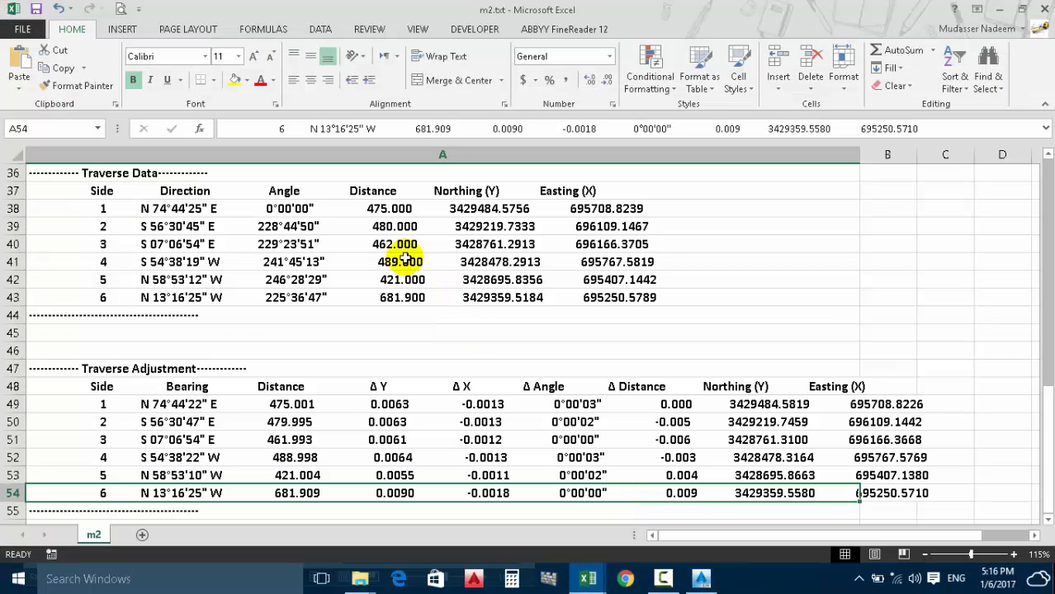
scroll(388, 421, "down", 1)
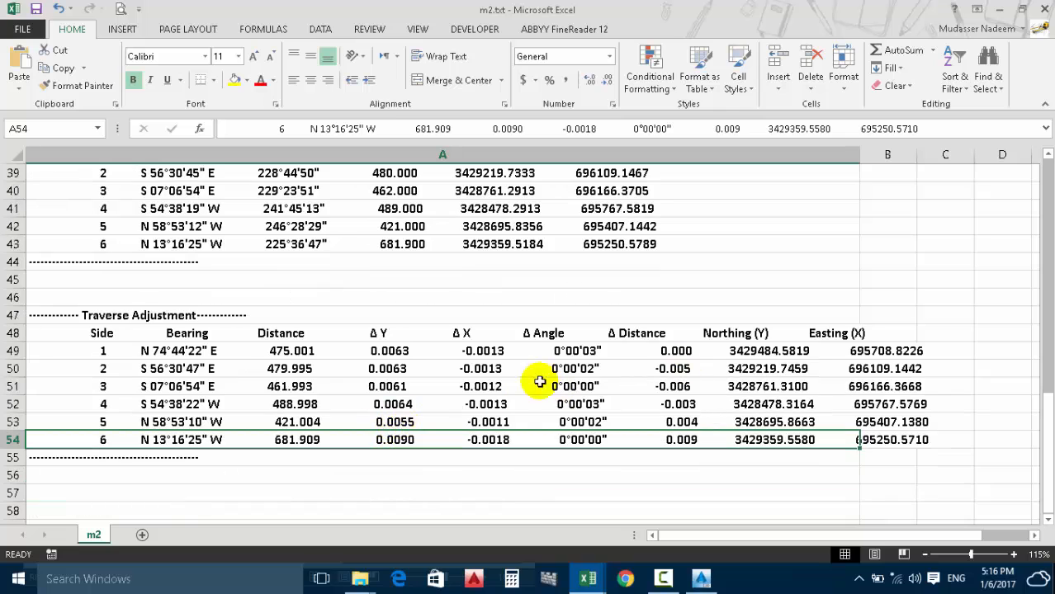
left_click(1004, 10)
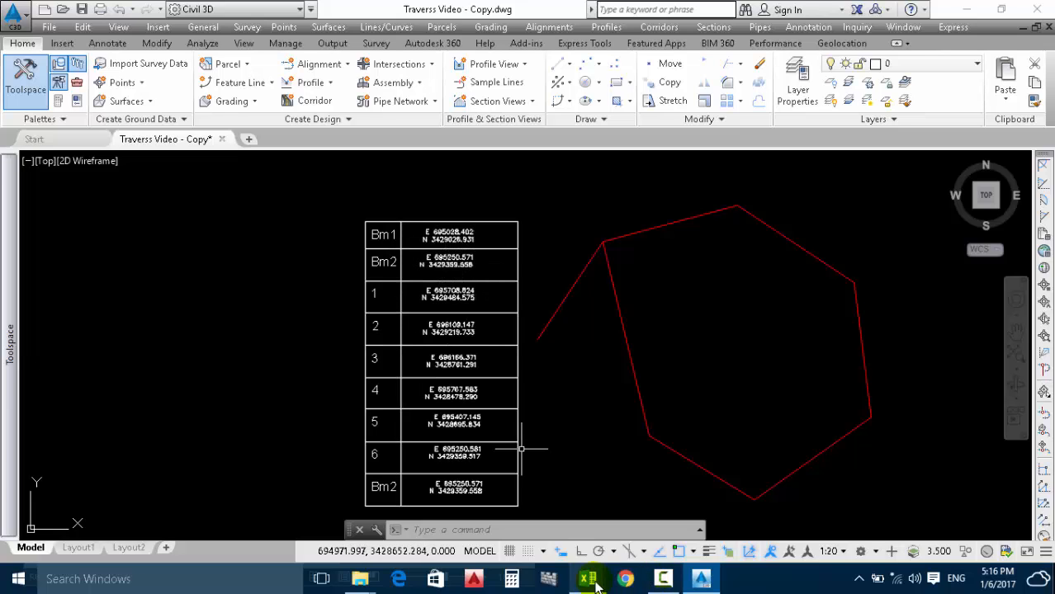
Reopen the m2 report, select the adjusted rows 49 to 54, compare them with the Traverse Data, and minimize the report.
mouse_move(594, 582)
left_click(624, 523)
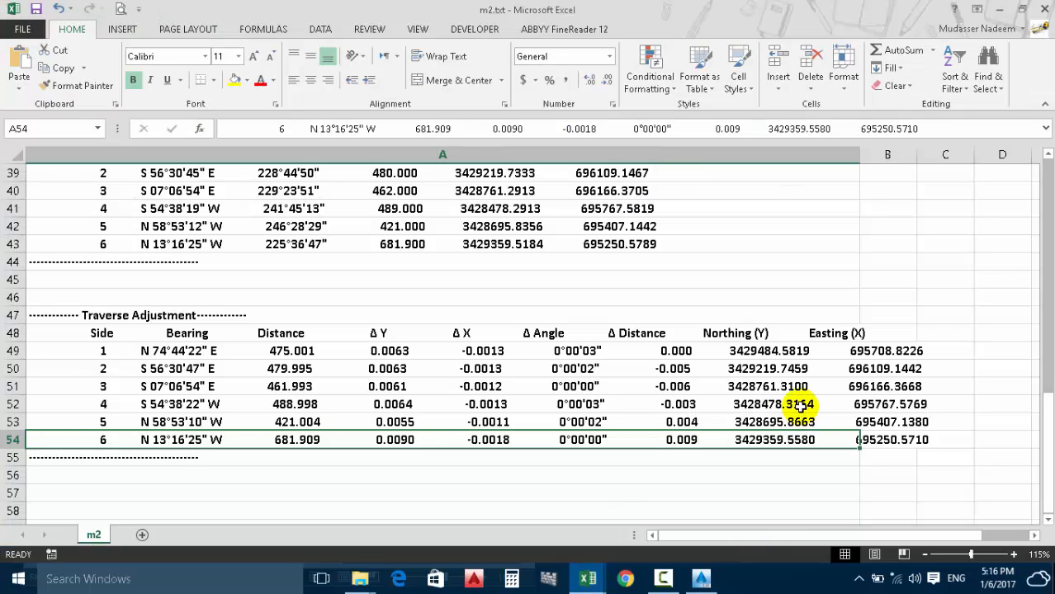
mouse_move(749, 358)
left_mouse_down()
mouse_move(768, 424)
mouse_move(898, 448)
mouse_move(949, 445)
left_mouse_up()
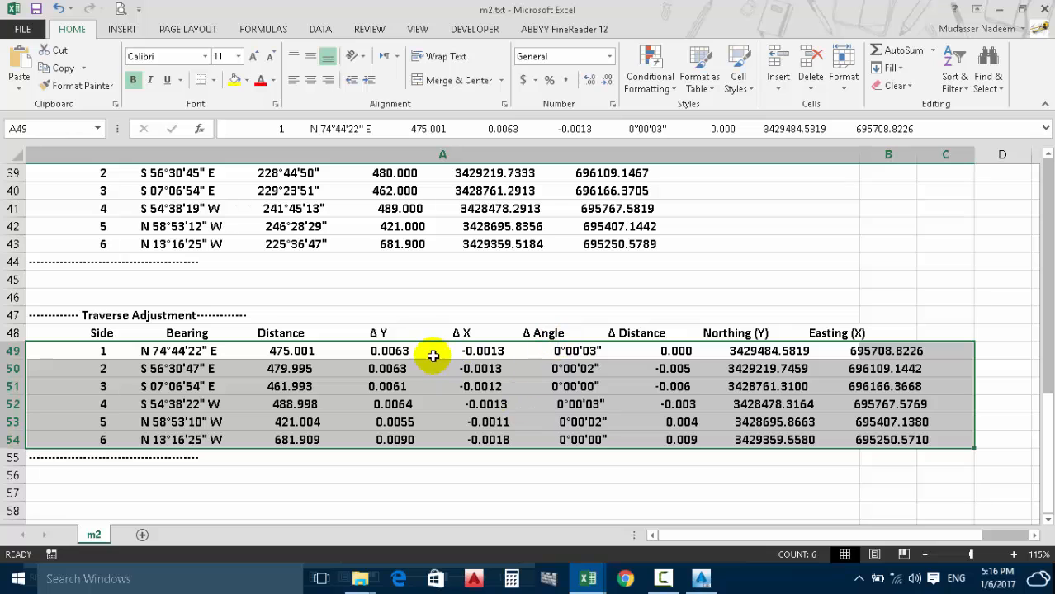
scroll(410, 377, "up", 1)
scroll(409, 376, "up", 2)
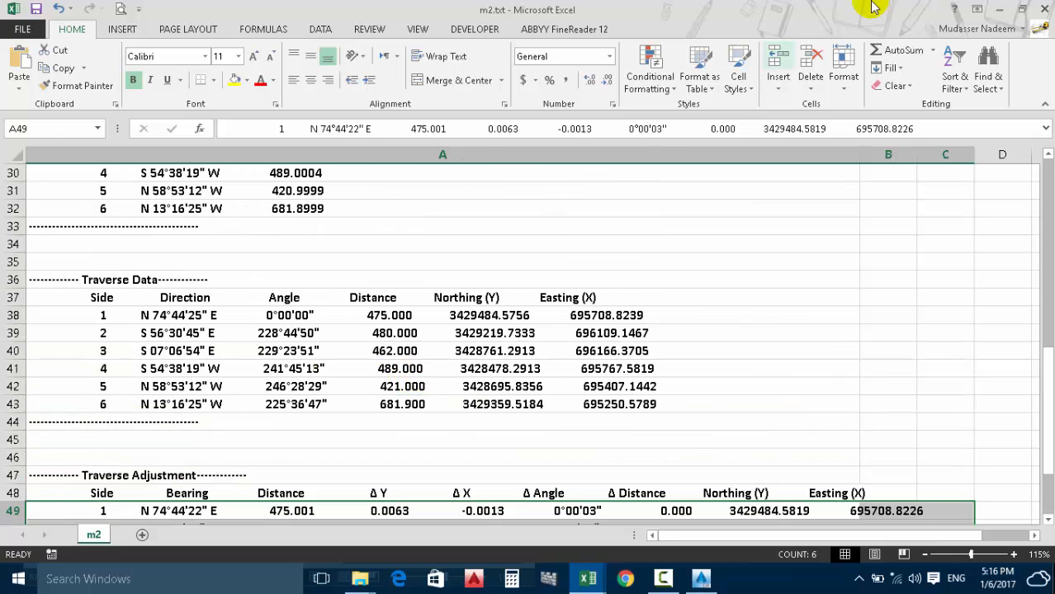
left_click(998, 11)
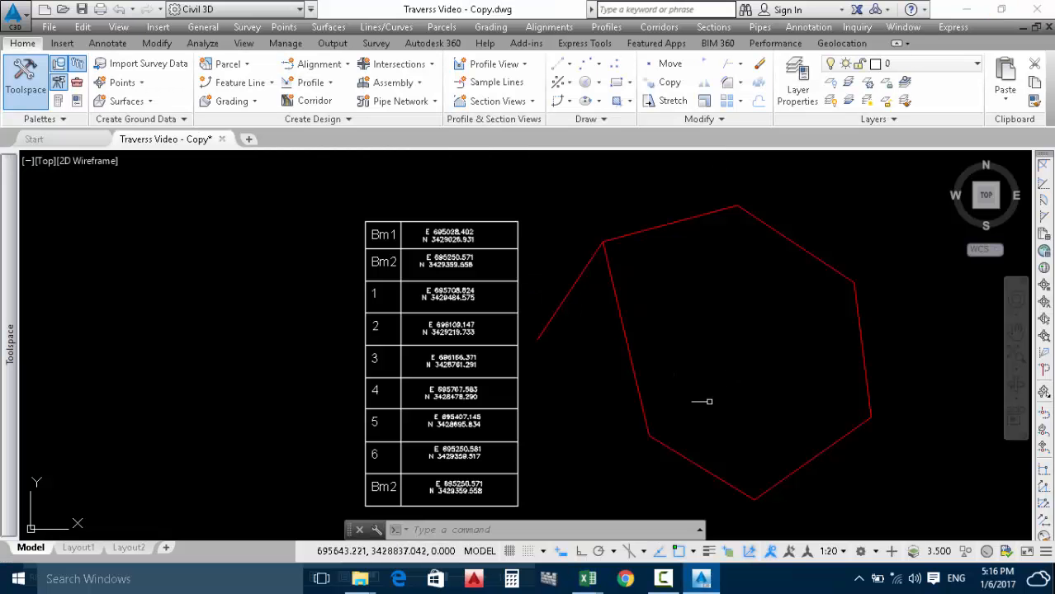
left_click(663, 579)
left_click(980, 506)
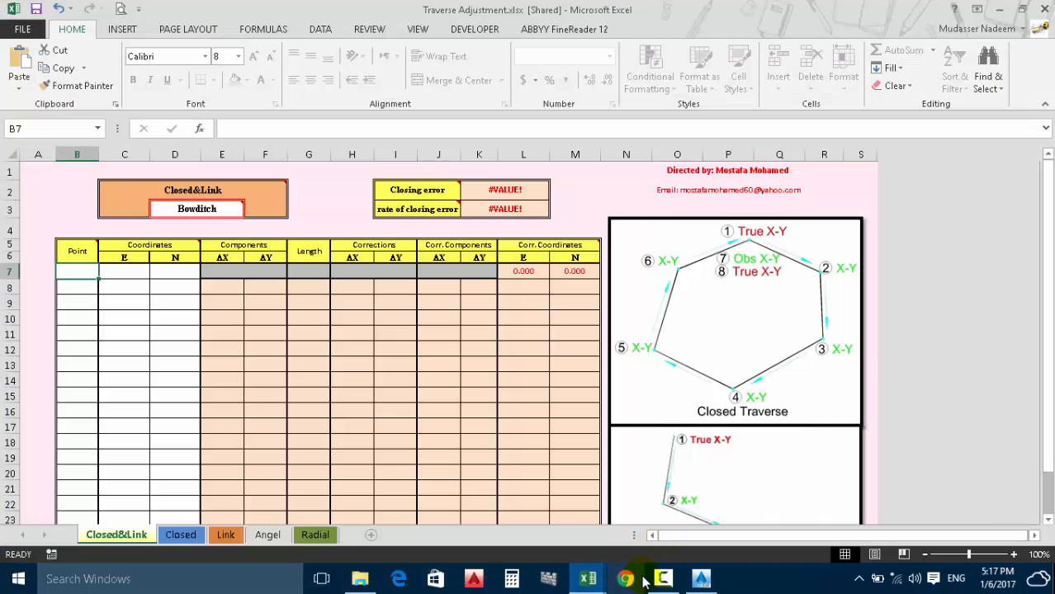
left_click(662, 579)
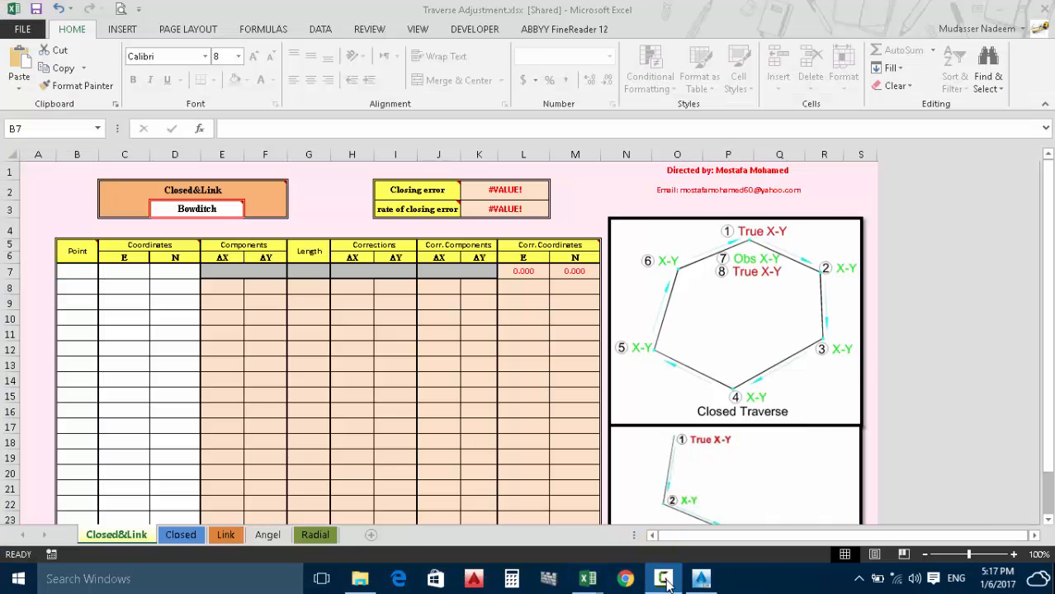
left_click(663, 579)
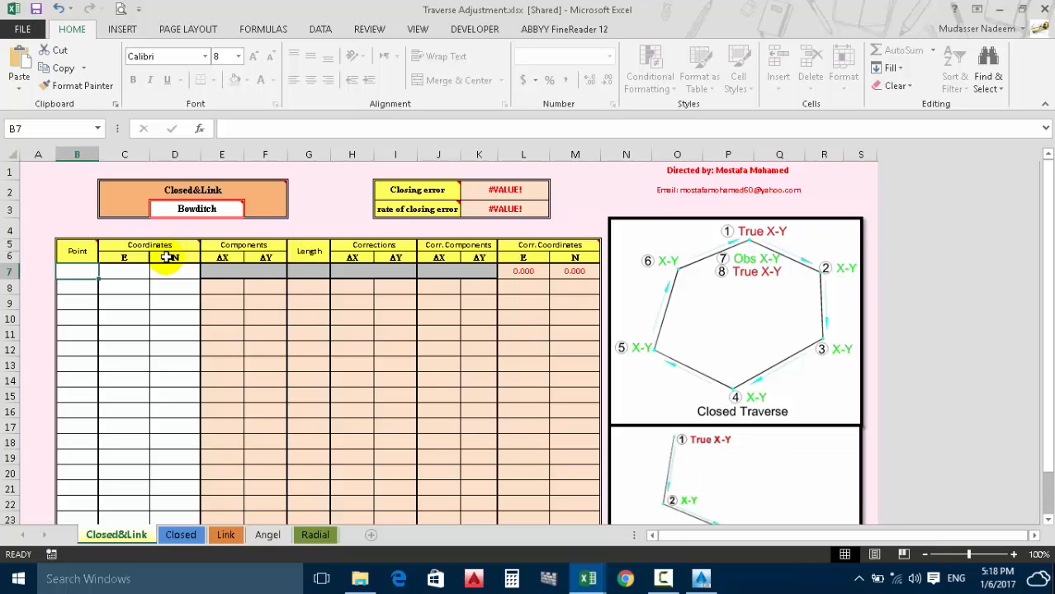
Examine the point and coordinate columns and the closed and link traverse diagrams on the Closed&Link sheet.
scroll(165, 259, "down", 1)
scroll(169, 259, "up", 1)
scroll(238, 271, "down", 3)
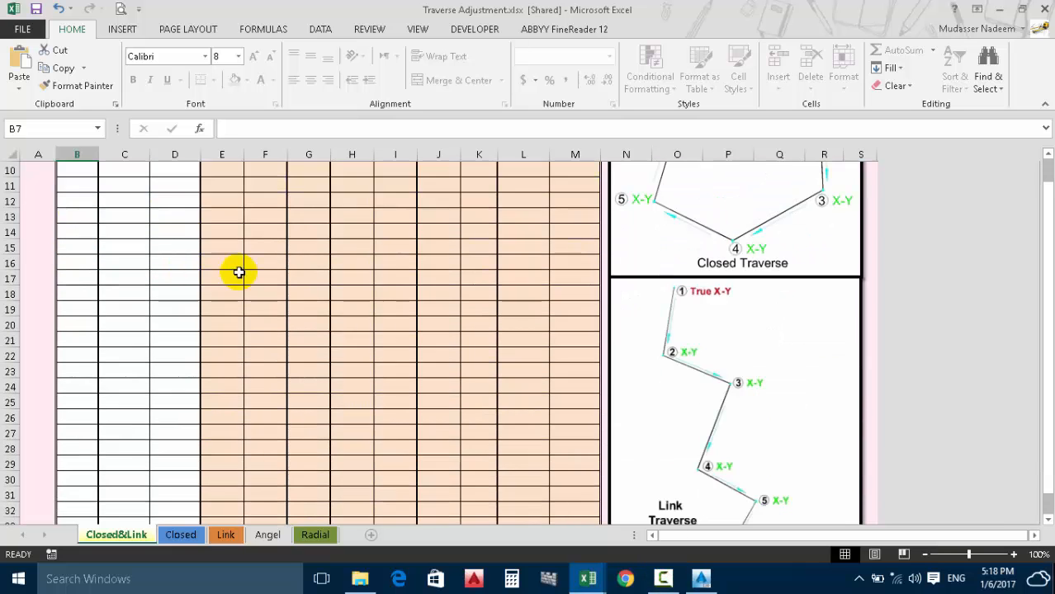
scroll(292, 279, "up", 3)
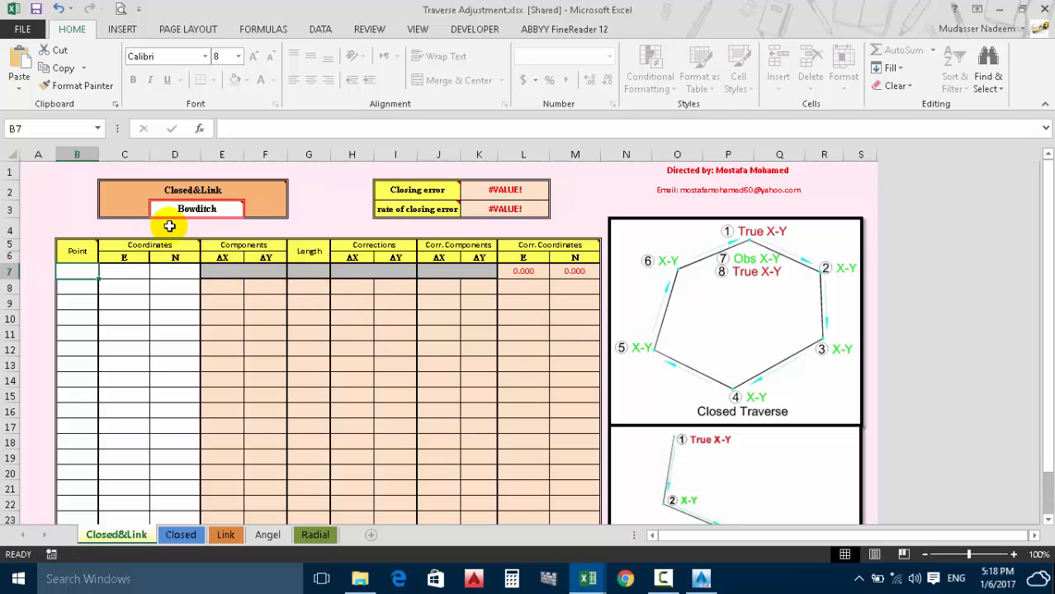
scroll(129, 273, "up", 1, "ctrl")
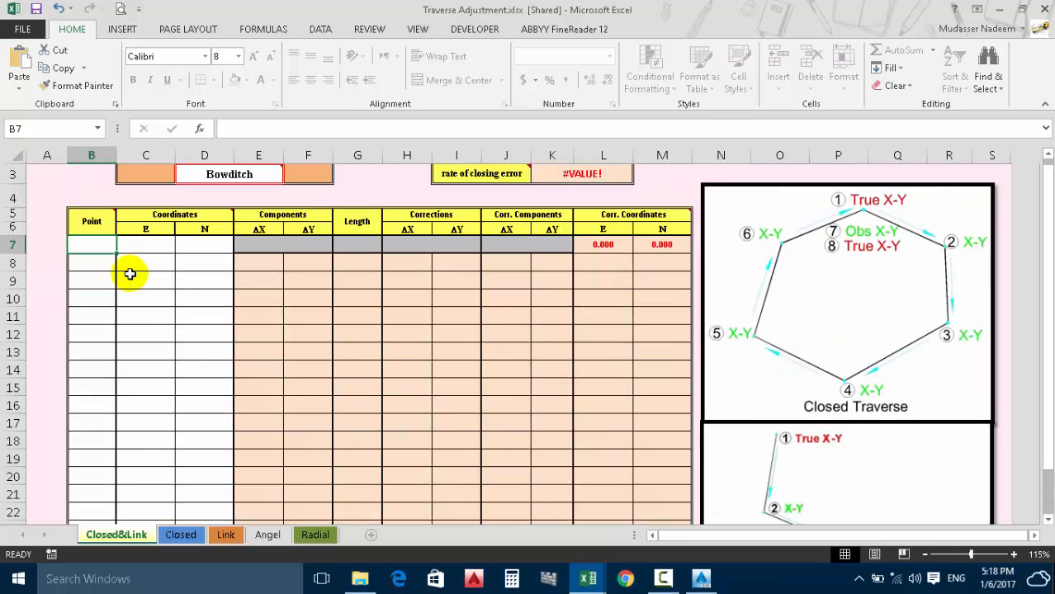
Try the Coordinates adjustment method in cell D3 of the Closed&Link sheet and return the selection to Bowditch.
left_click(263, 225)
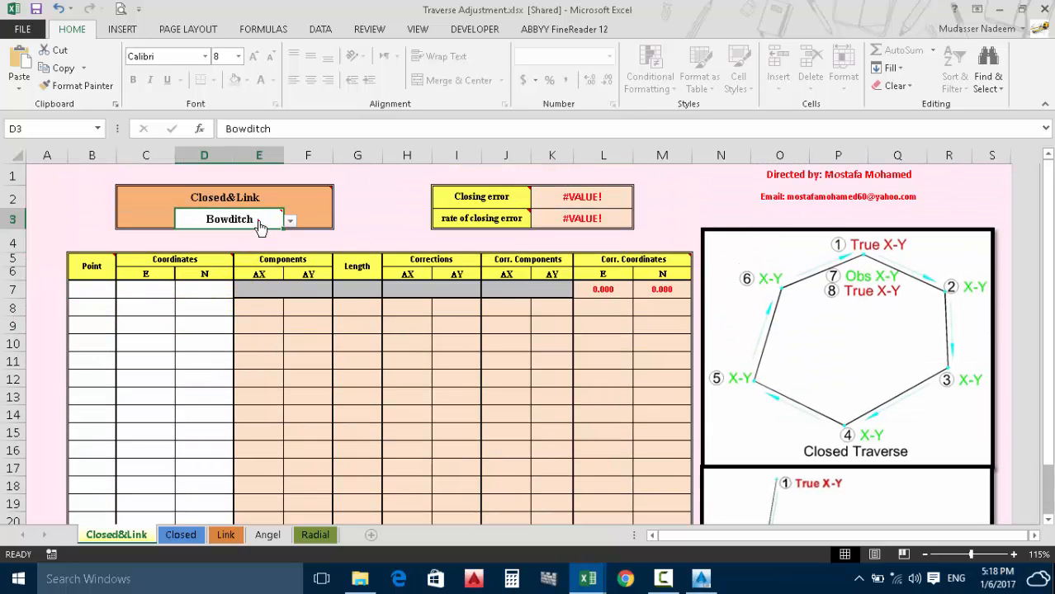
left_click(291, 223)
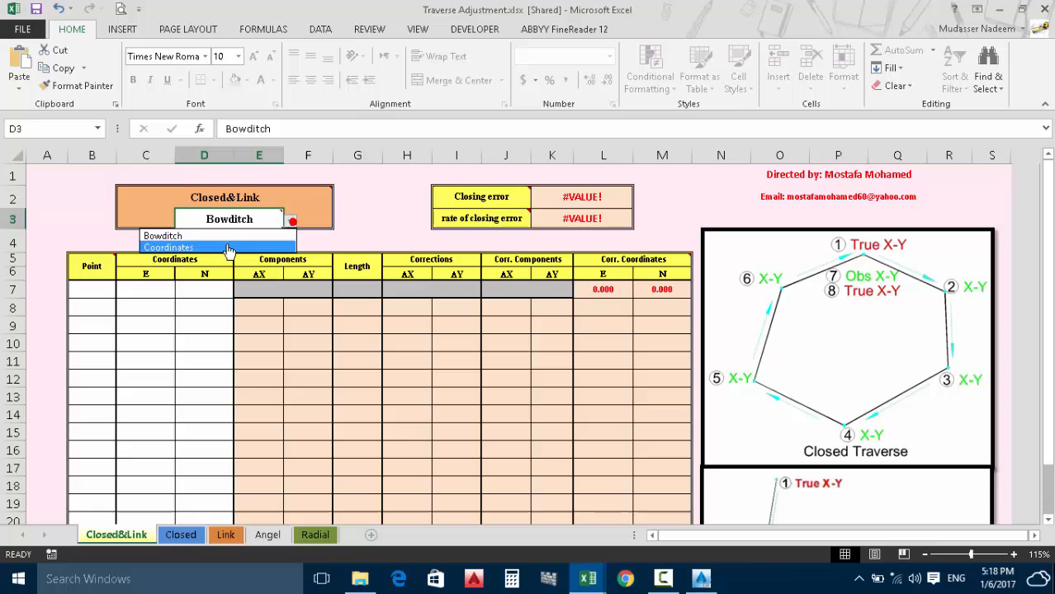
left_click(163, 237)
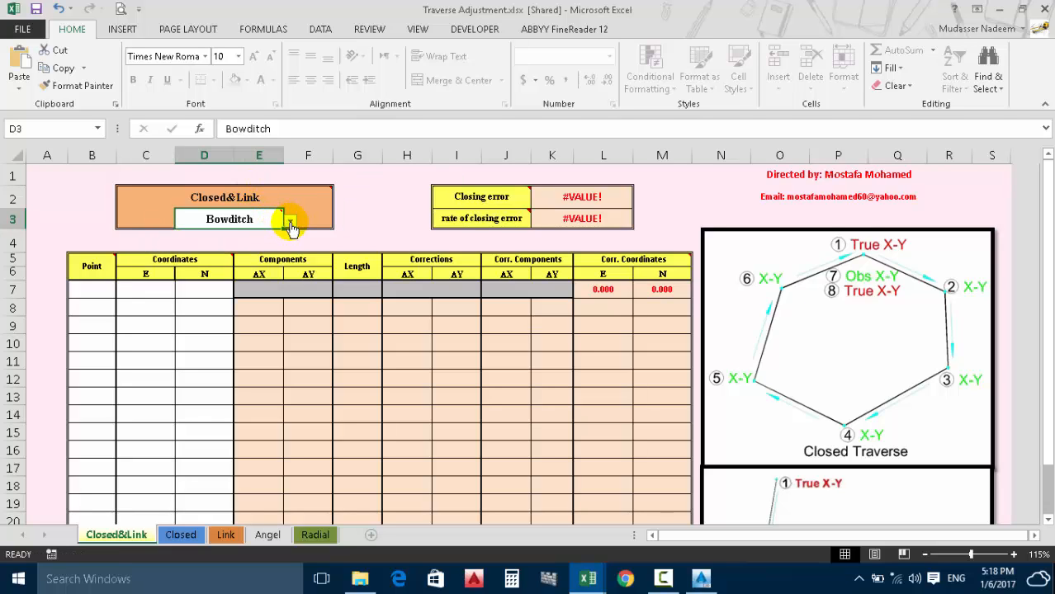
left_click(291, 227)
left_click(162, 247)
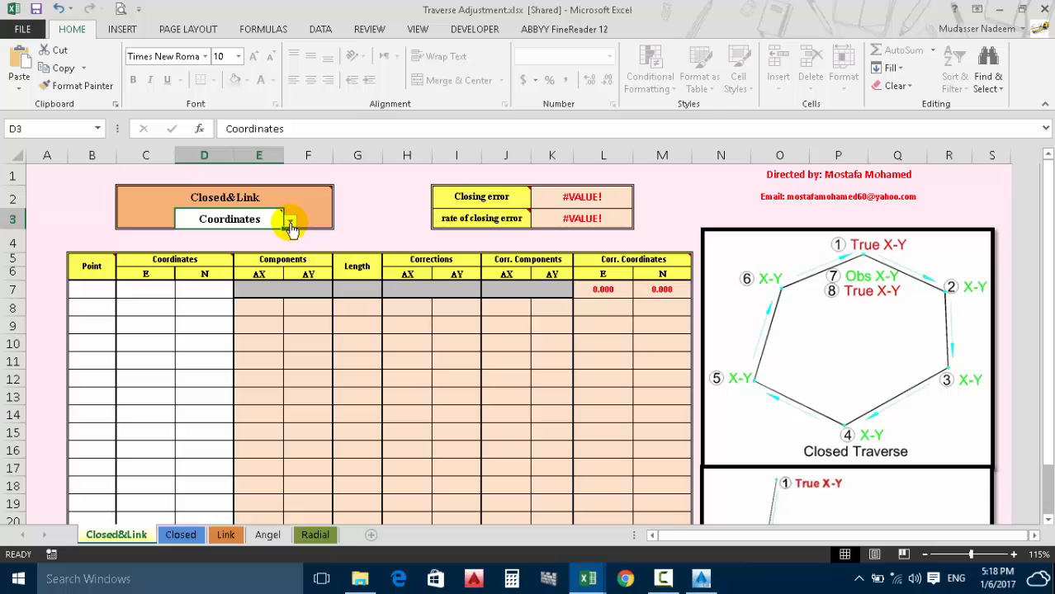
left_click(290, 223)
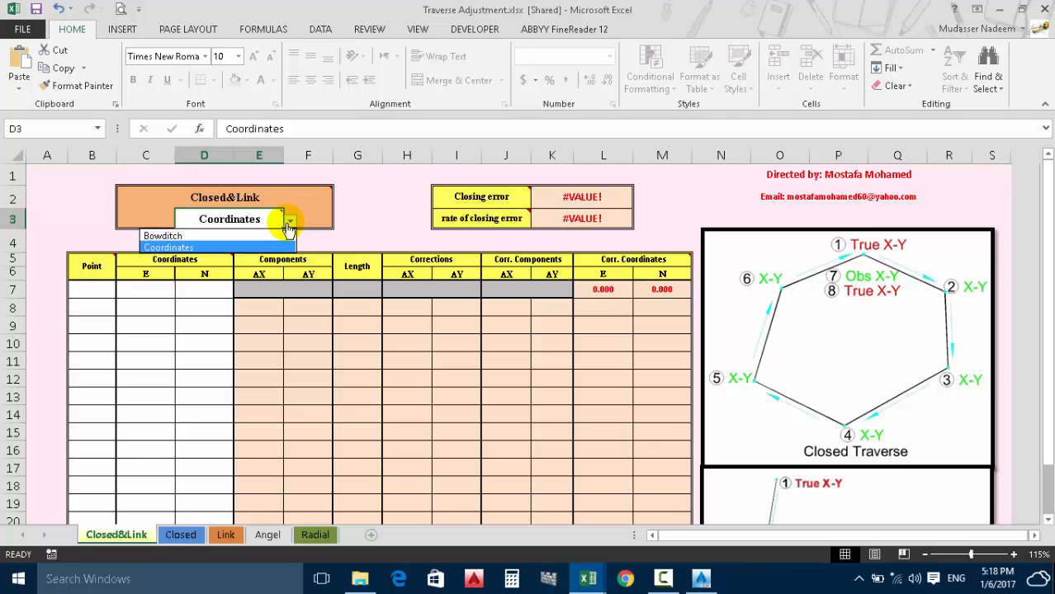
left_click(168, 241)
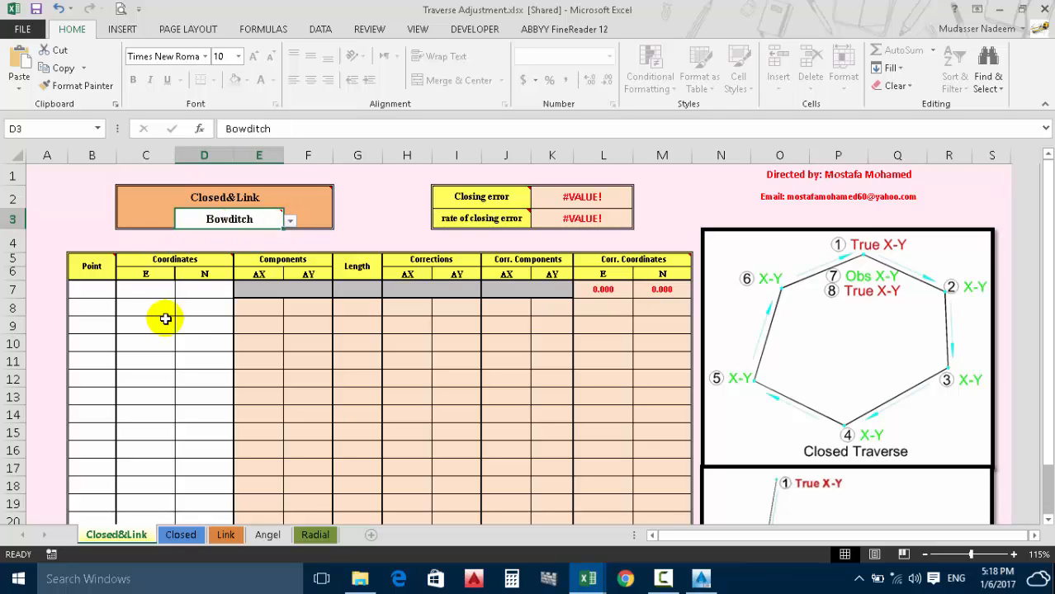
Review the Closed&Link table down to its error totals and select the first Point cell, B7.
scroll(105, 308, "down", 5)
scroll(105, 308, "down", 7)
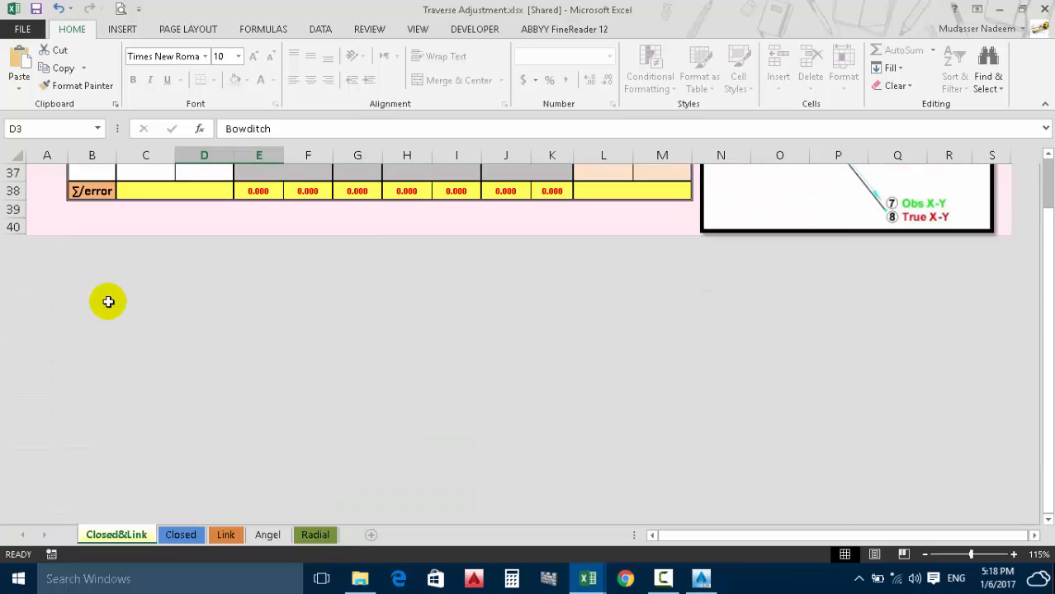
scroll(106, 299, "up", 10)
scroll(109, 302, "up", 2)
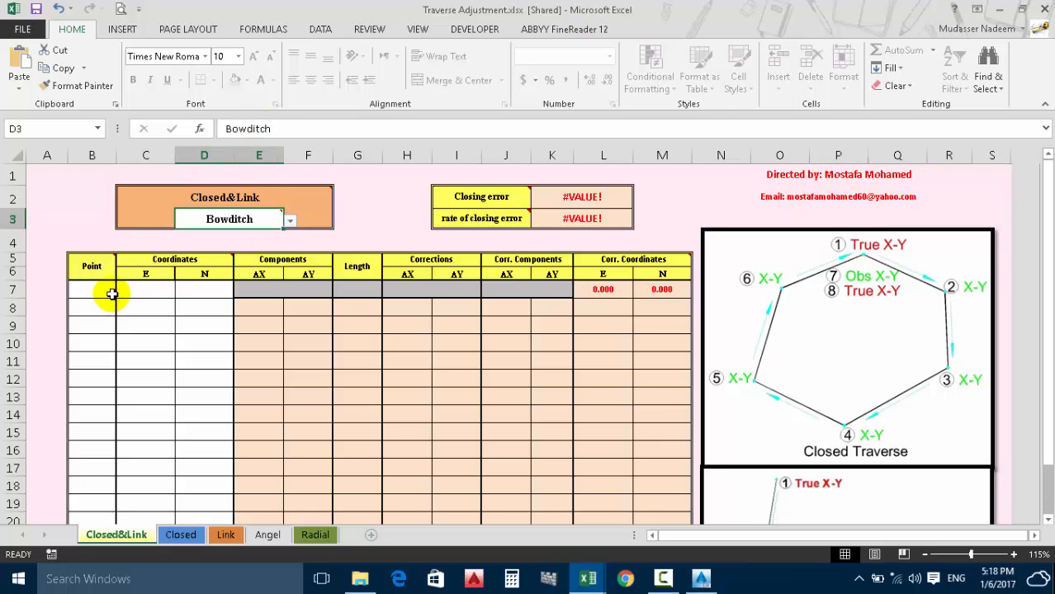
left_click(85, 291)
left_click(86, 292)
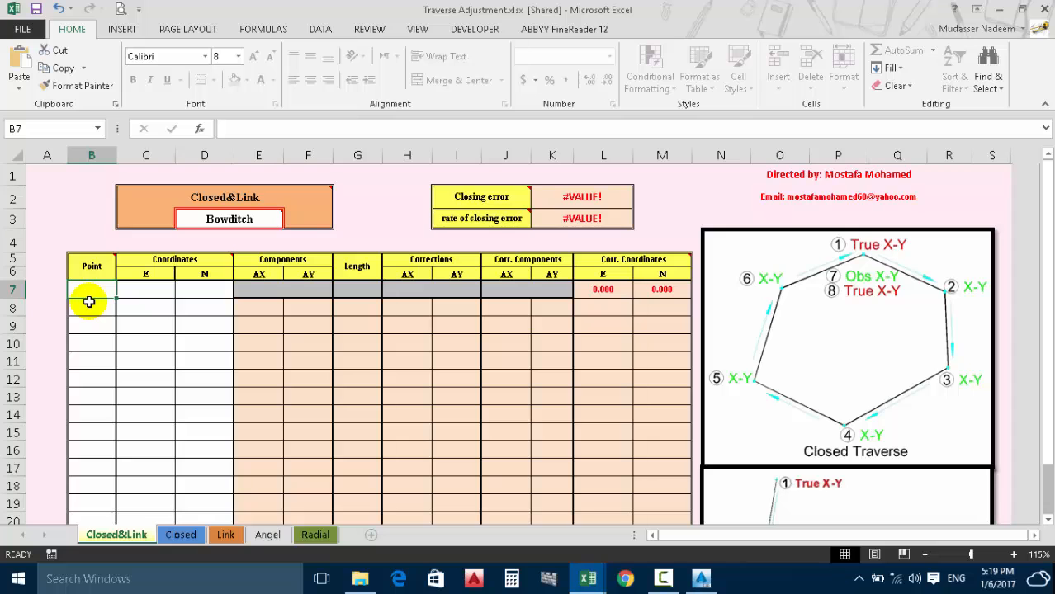
Minimize Traverse Adjustment.xlsx and switch back to Traverss Video - Copy.dwg in Civil 3D.
left_click(999, 10)
left_click(1038, 8)
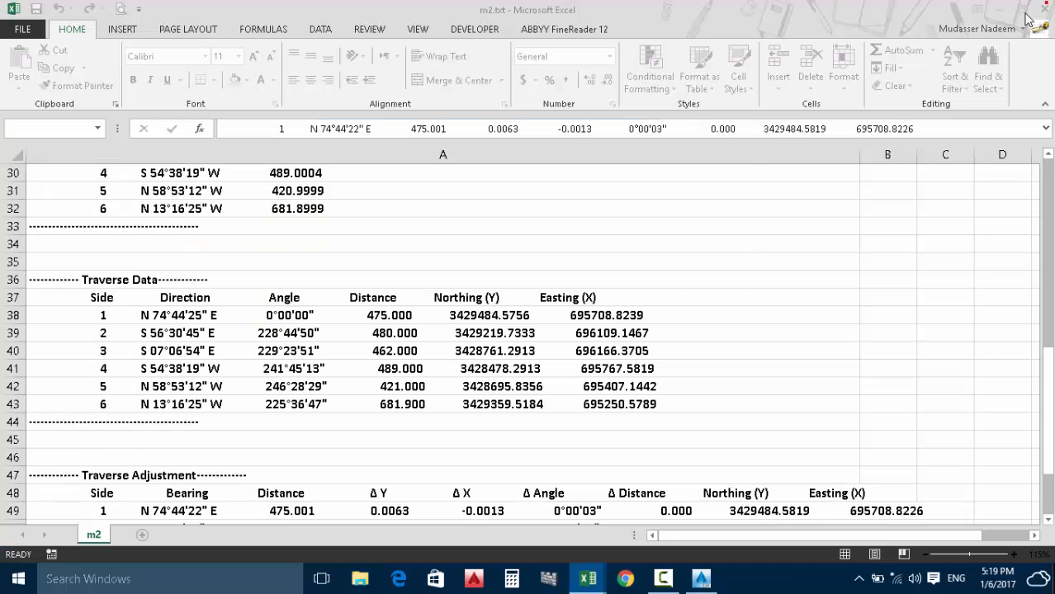
left_click(700, 579)
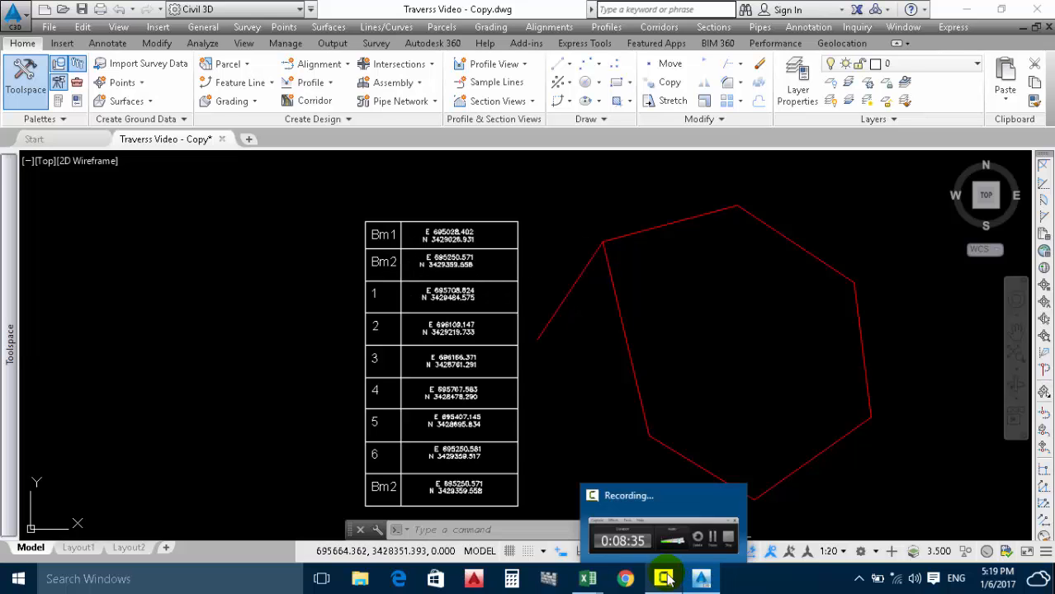
Check the Closed&Link table against the Civil 3D drawing and examine the traverse vertex at Bm2.
mouse_move(588, 583)
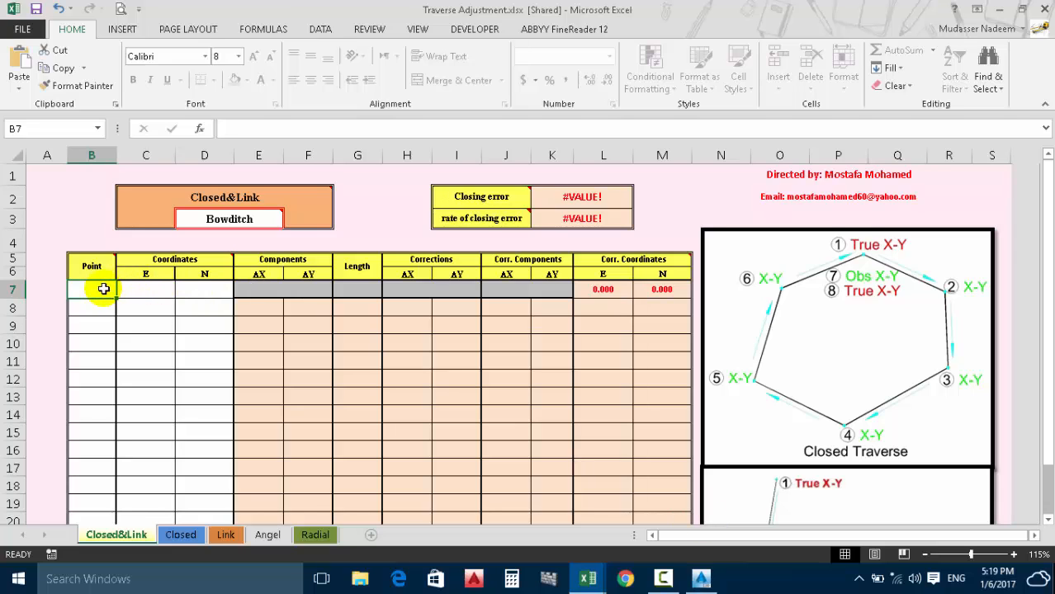
left_click(1001, 7)
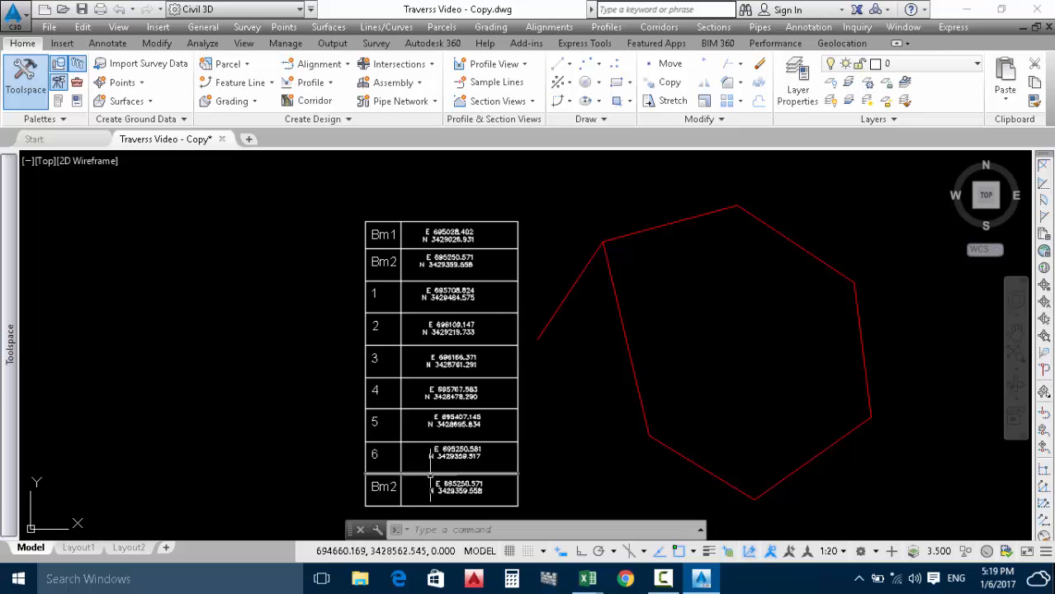
scroll(603, 244, "up", 5)
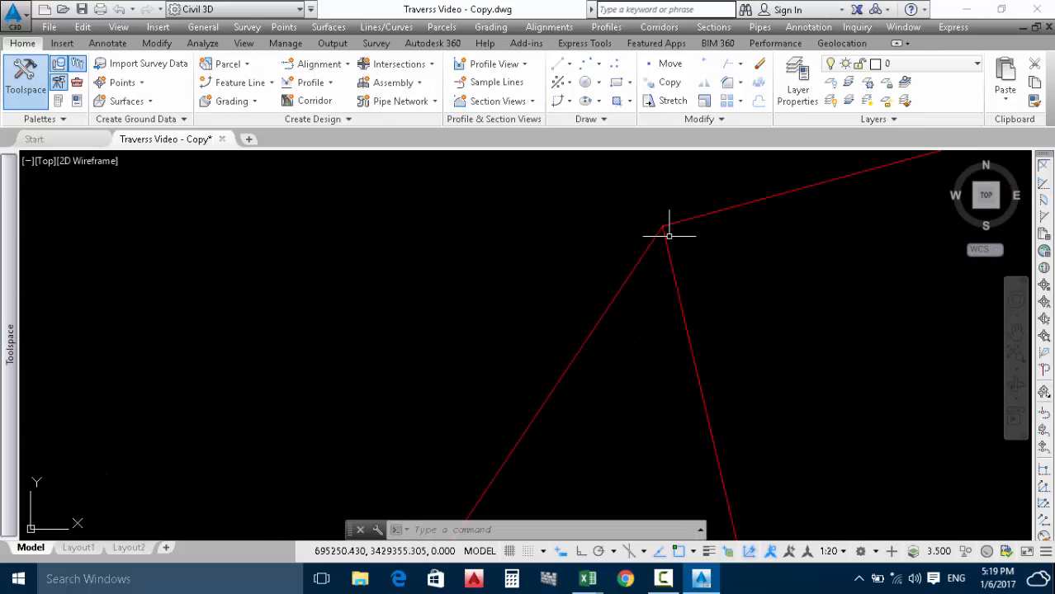
scroll(668, 236, "up", 4)
scroll(639, 196, "up", 3)
scroll(638, 196, "down", 4)
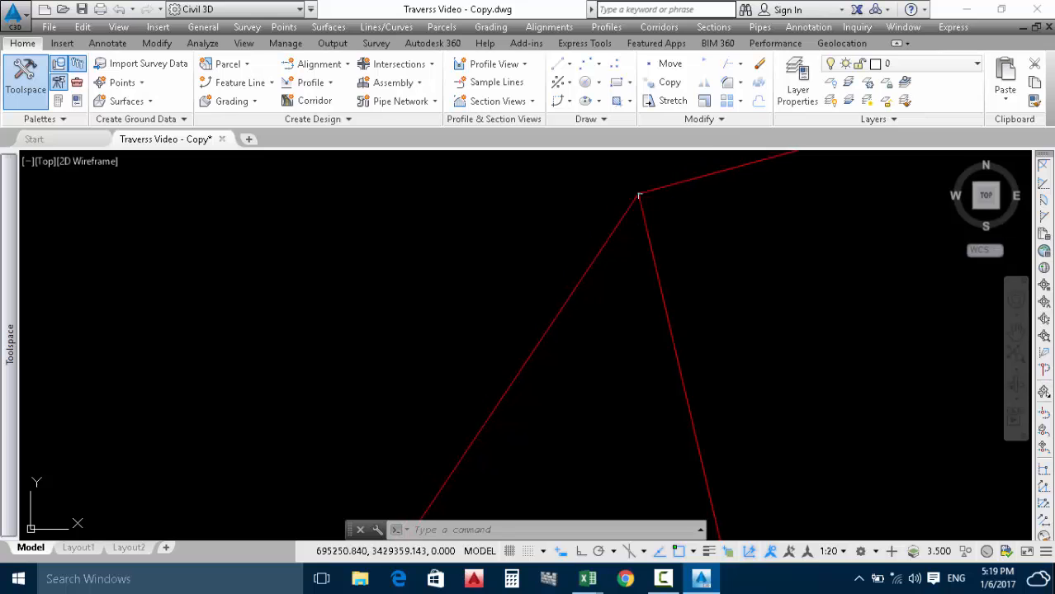
scroll(639, 196, "down", 5)
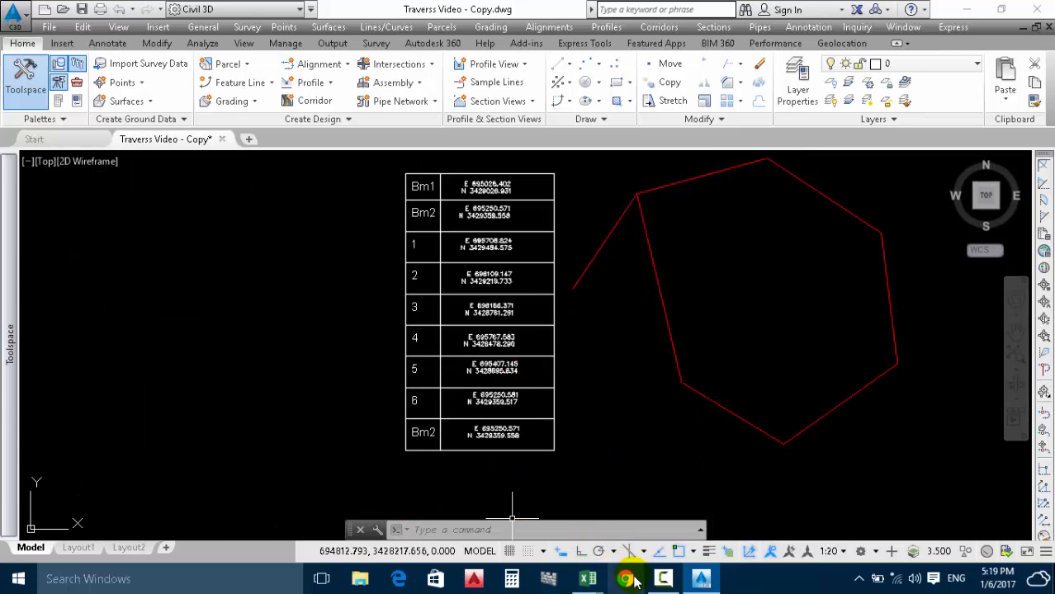
Arrange the Traverse Adjustment.xlsx workbook and the Civil 3D drawing as side-by-side windows.
mouse_move(586, 584)
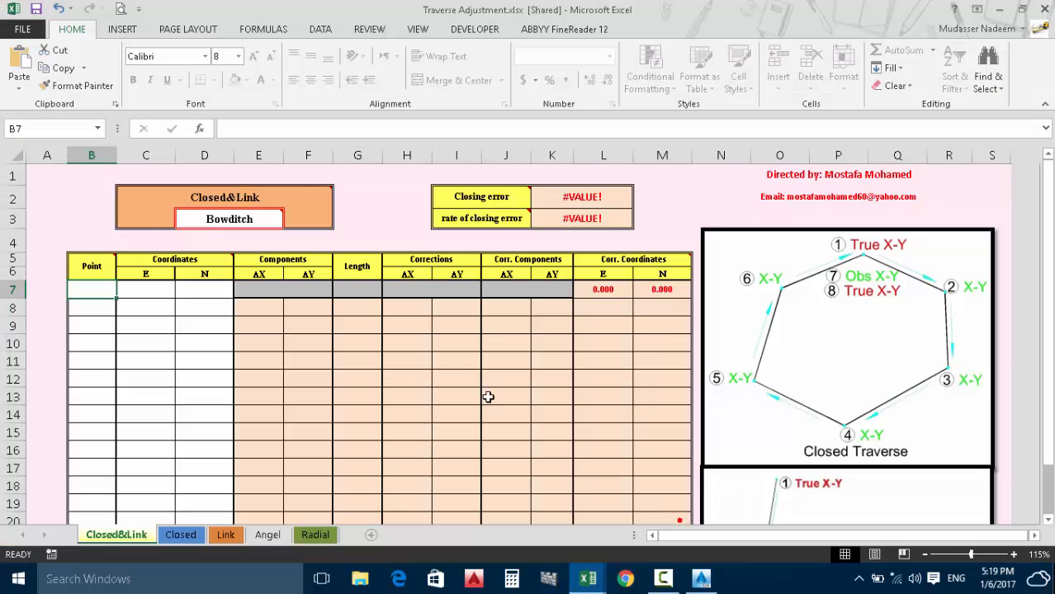
left_click(669, 483)
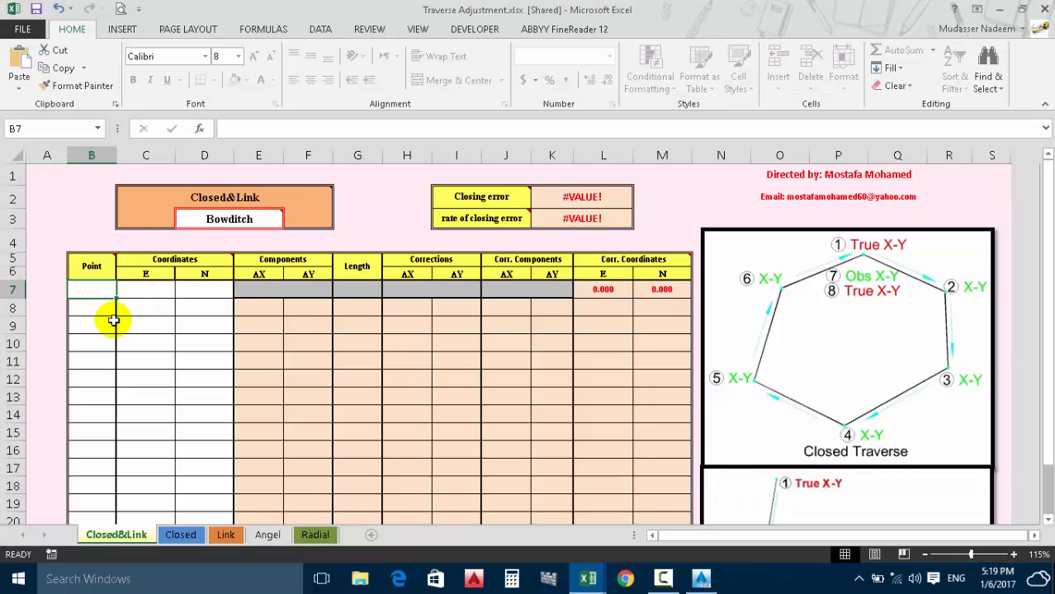
left_click(1022, 10)
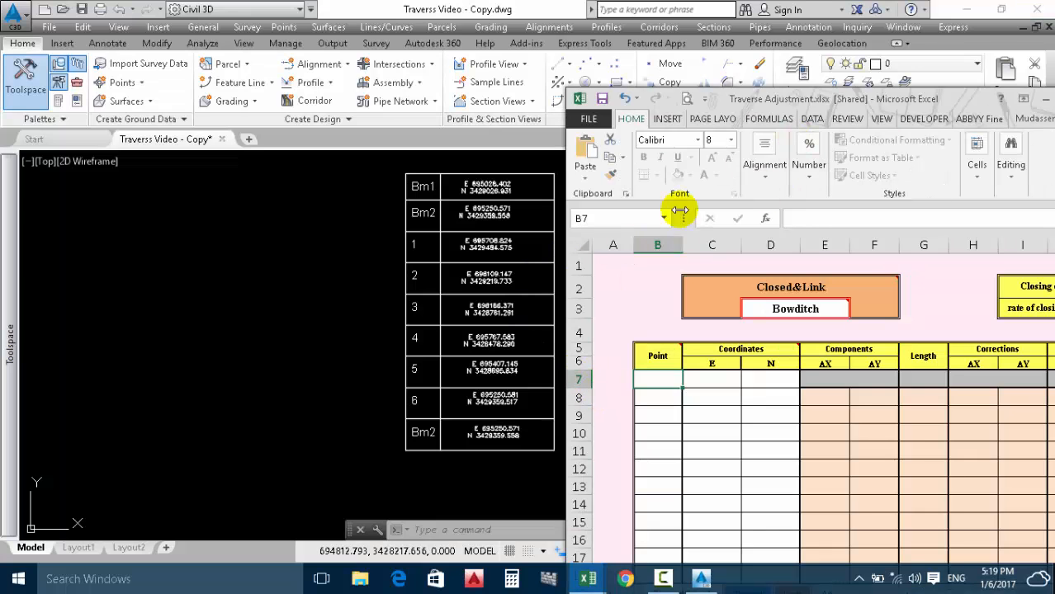
left_click_drag(918, 96, 369, 68)
left_click(1008, 10)
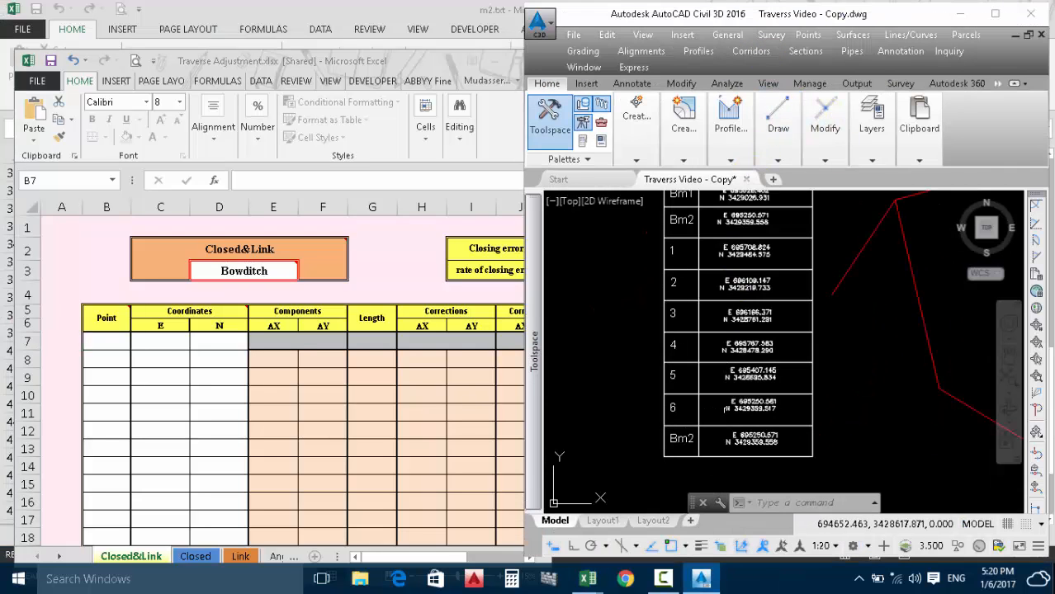
Enter BM2 as the first point name in cell B7 of the Closed&Link sheet.
left_click(116, 336)
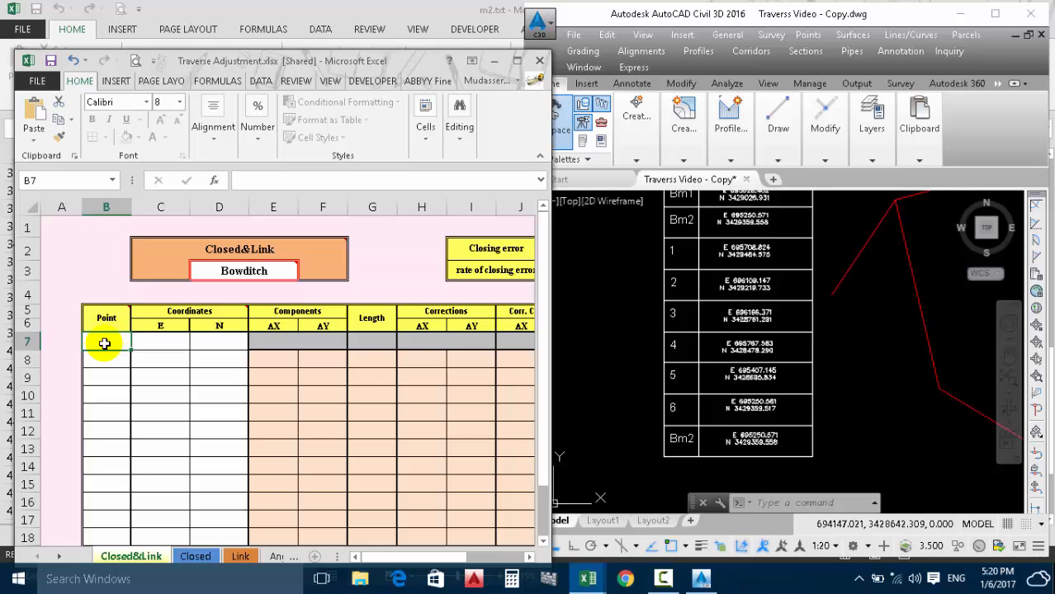
key("Return")
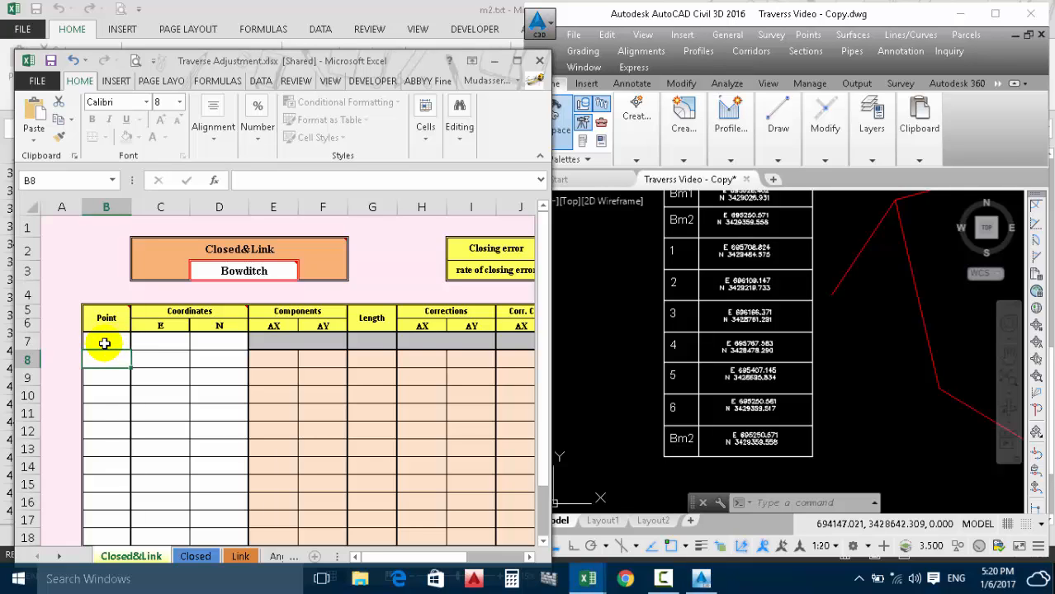
left_click(111, 338)
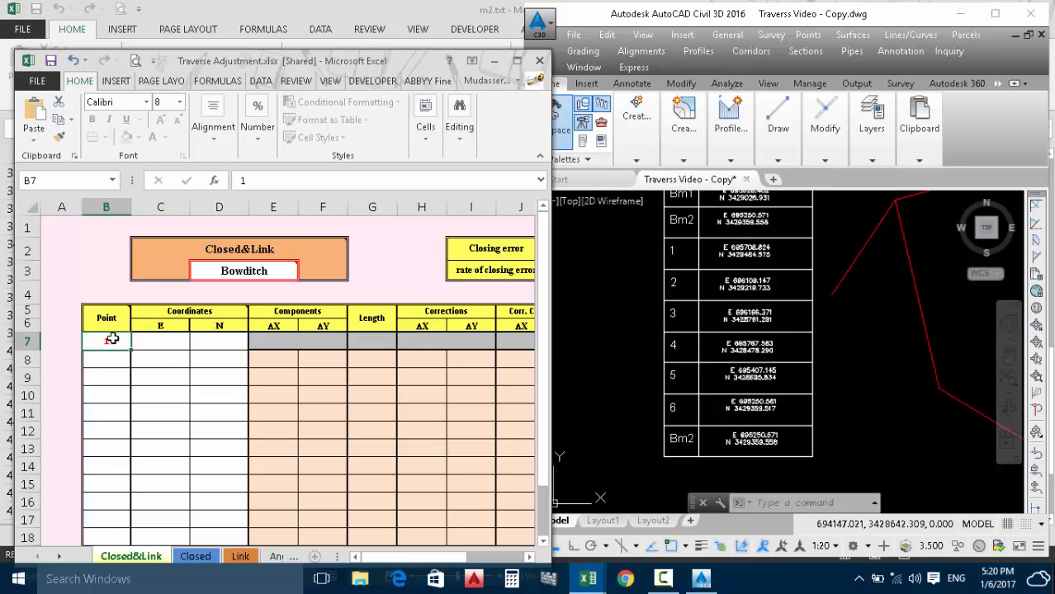
key("BackSpace")
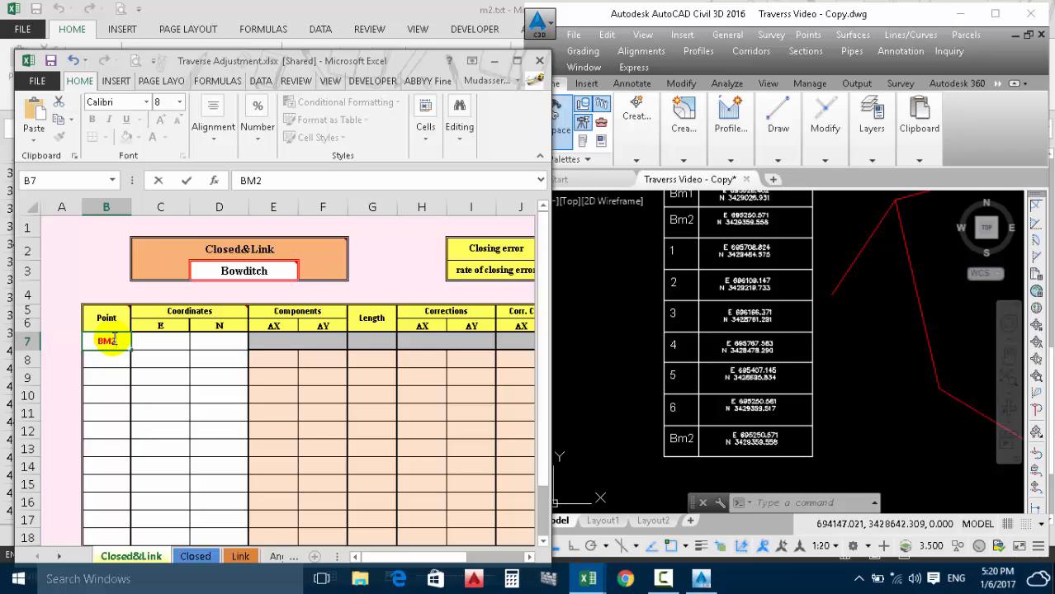
left_click(112, 359)
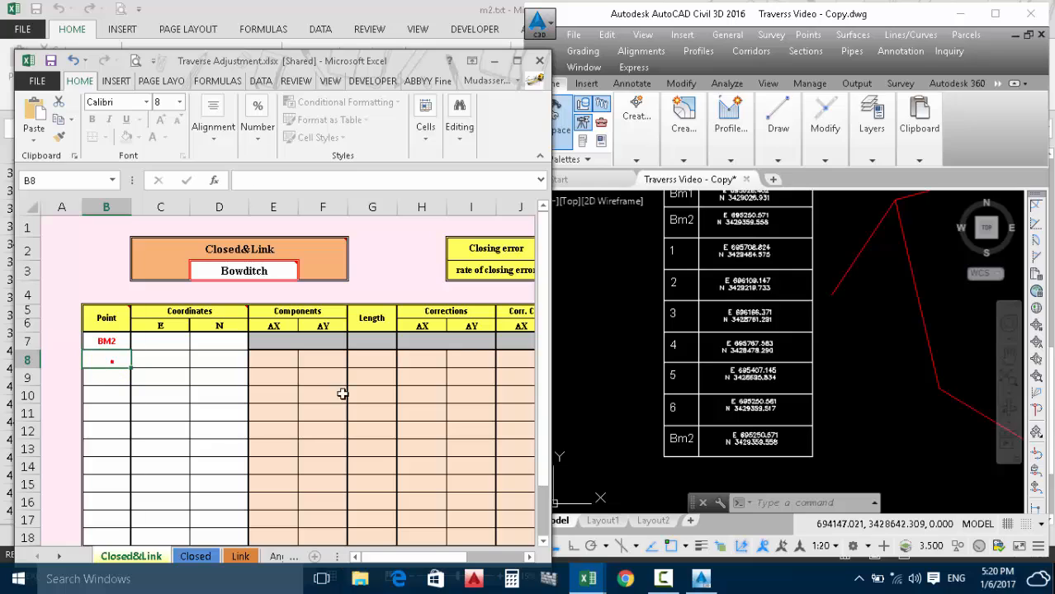
Switch to the Civil 3D drawing at full size and change the workspace to Drafting & Annotation.
scroll(701, 352, "down", 2)
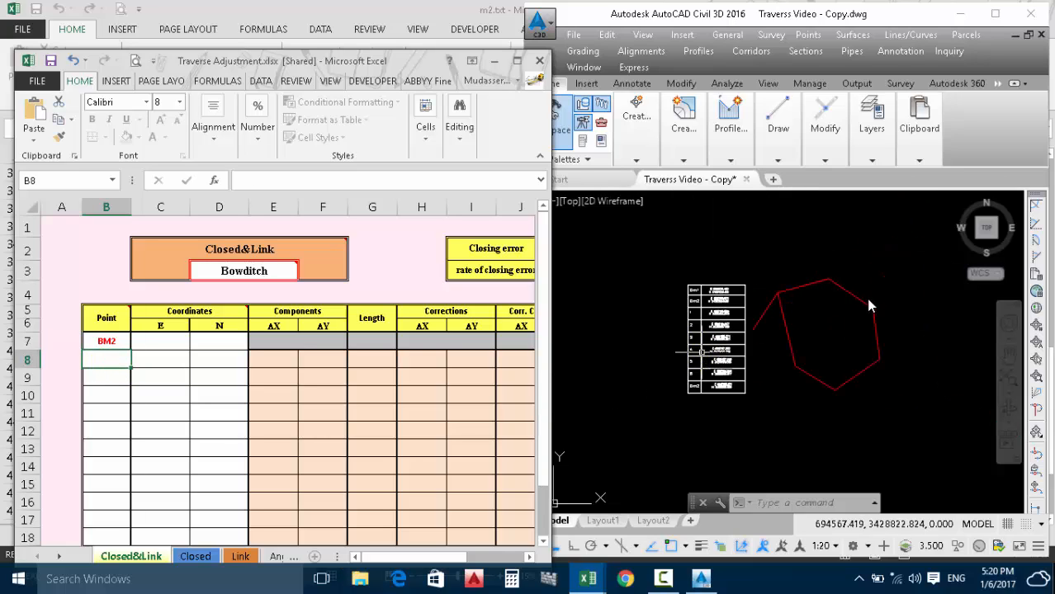
left_click(996, 14)
scroll(511, 287, "up", 6)
middle_click_drag(500, 342, 436, 257)
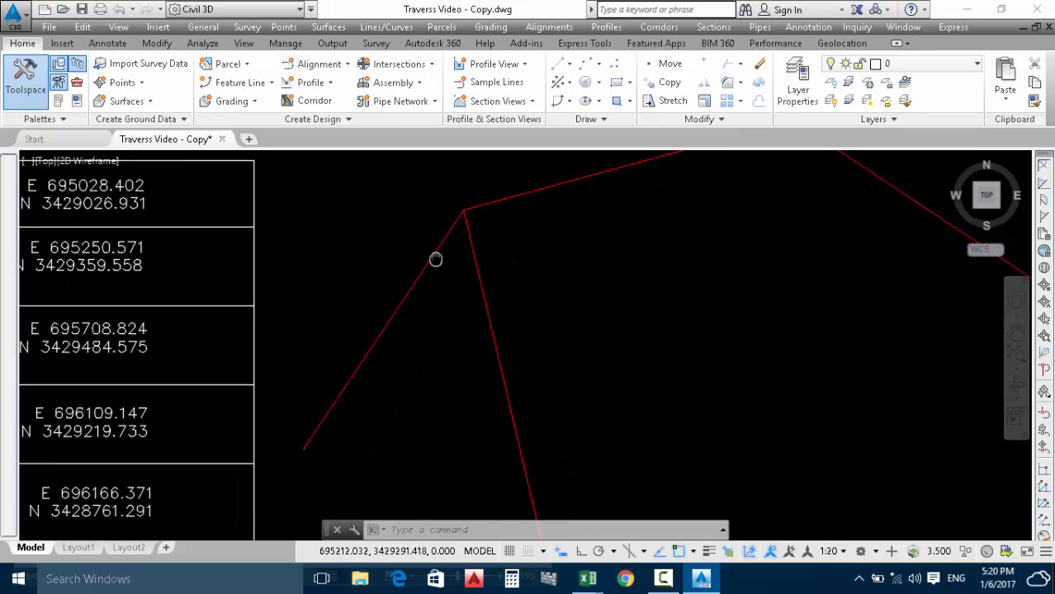
left_click(413, 291)
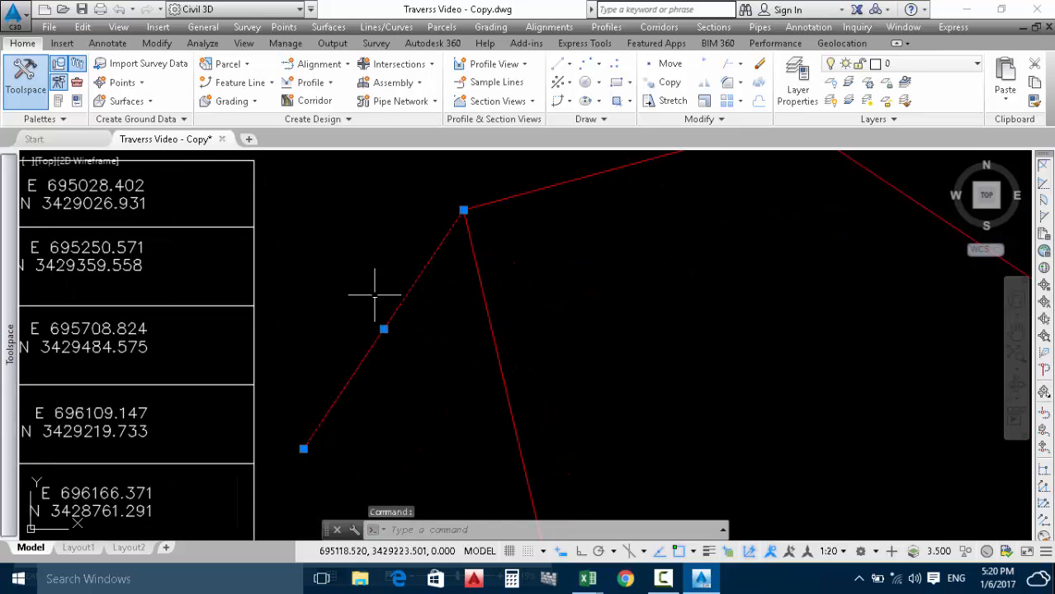
left_click(300, 10)
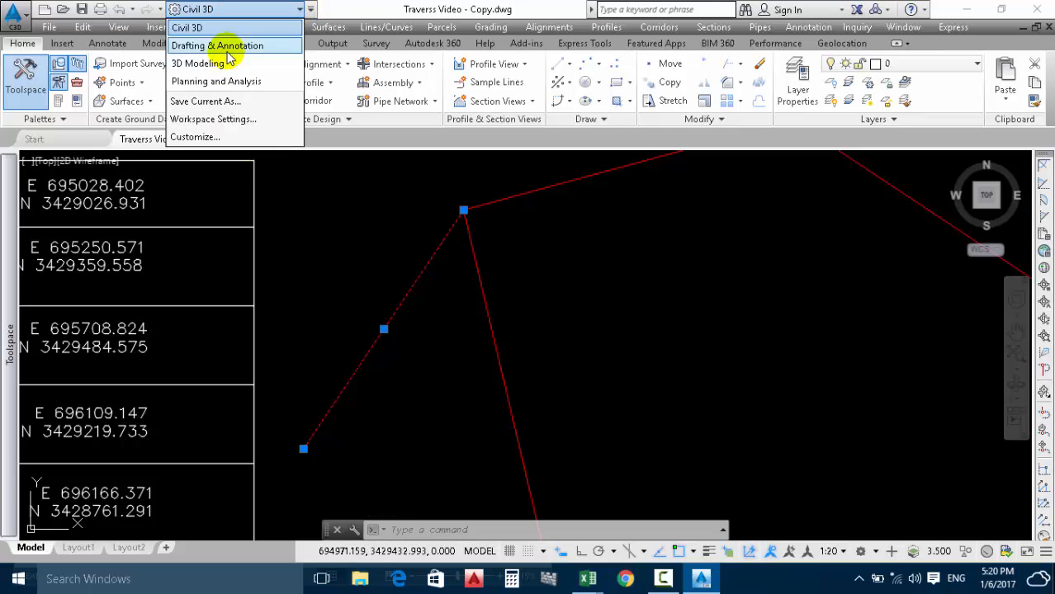
left_click(256, 41)
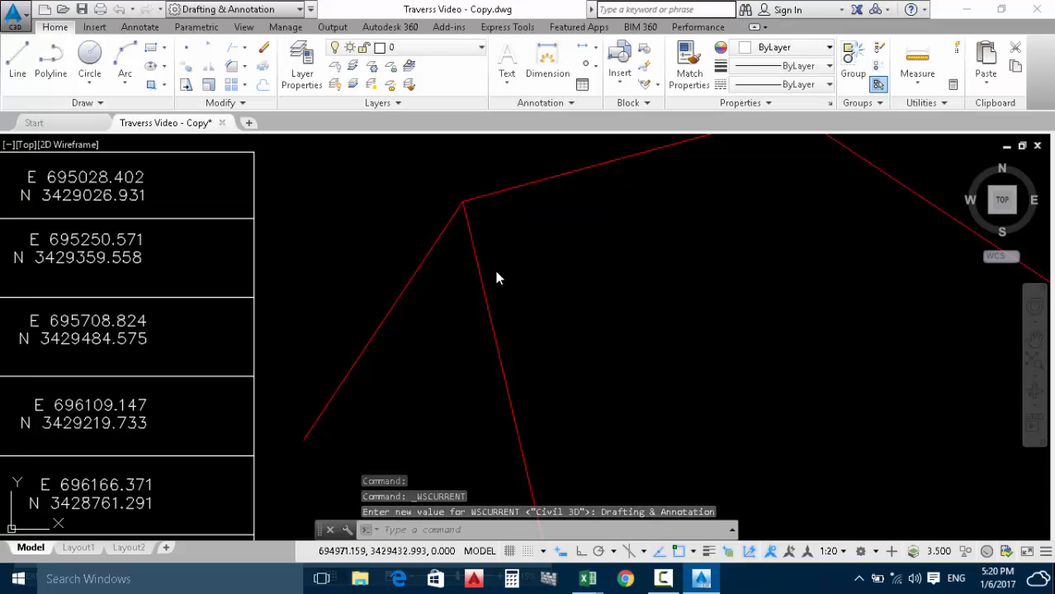
Add an aligned dimension to the red baseline from its Bm2 end to its Bm1 end.
left_click(595, 47)
left_click(604, 105)
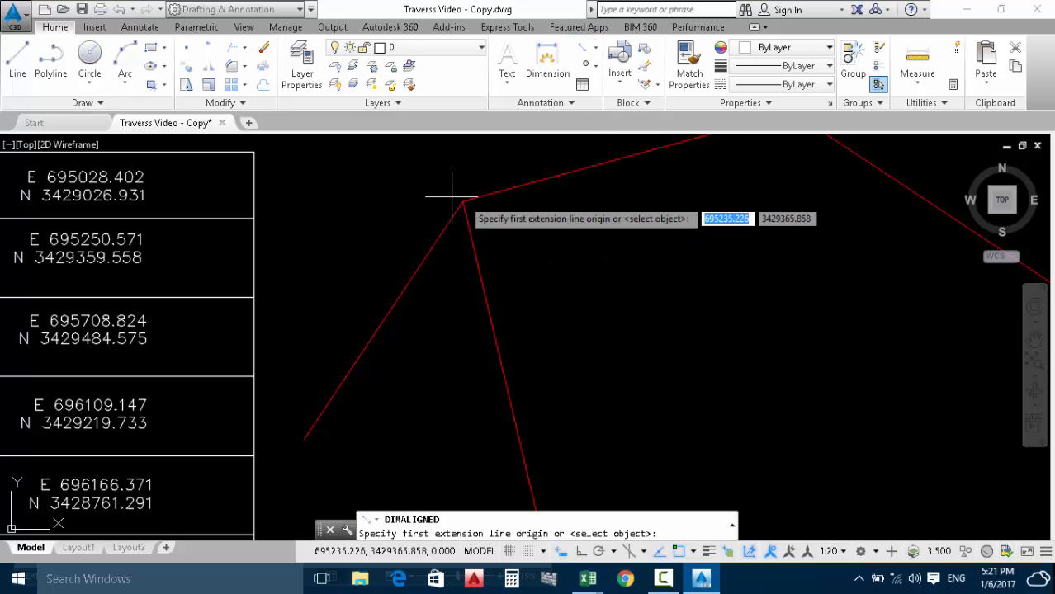
left_click(463, 199)
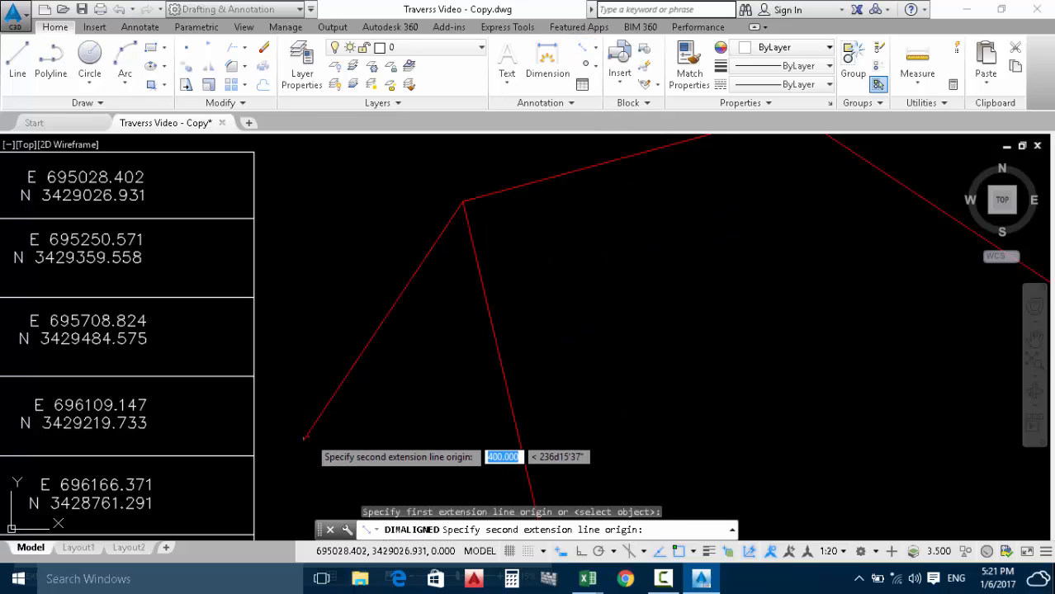
left_click(305, 438)
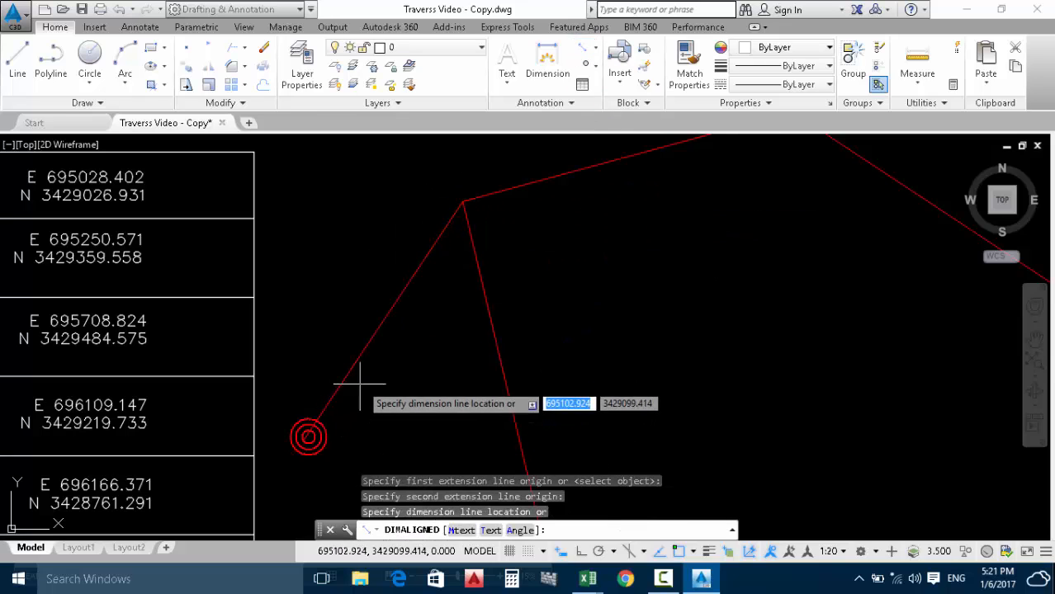
left_click(402, 350)
scroll(470, 313, "up", 6)
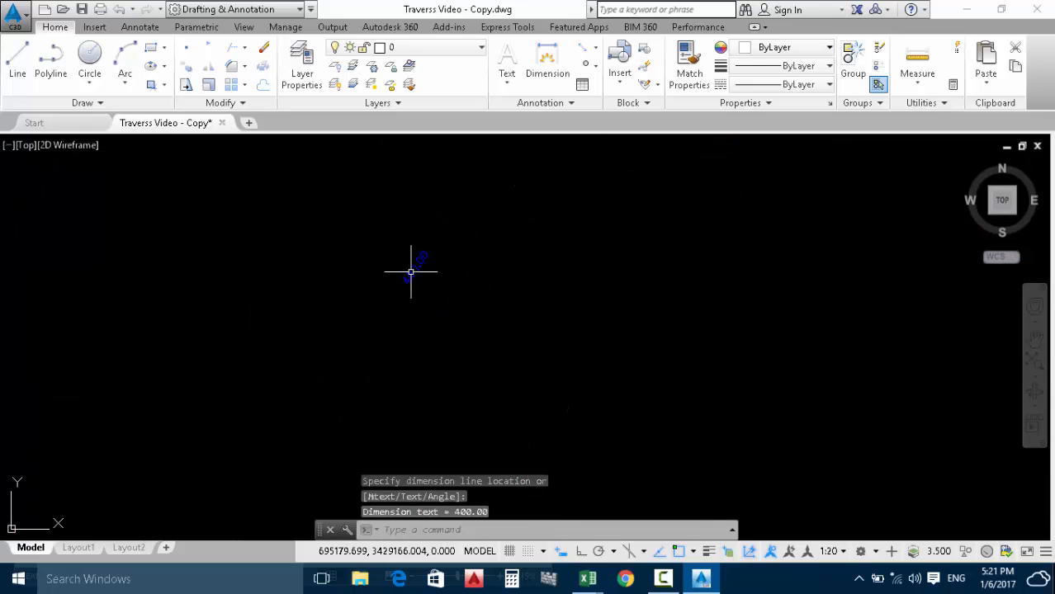
scroll(405, 280, "down", 3)
scroll(410, 284, "down", 3)
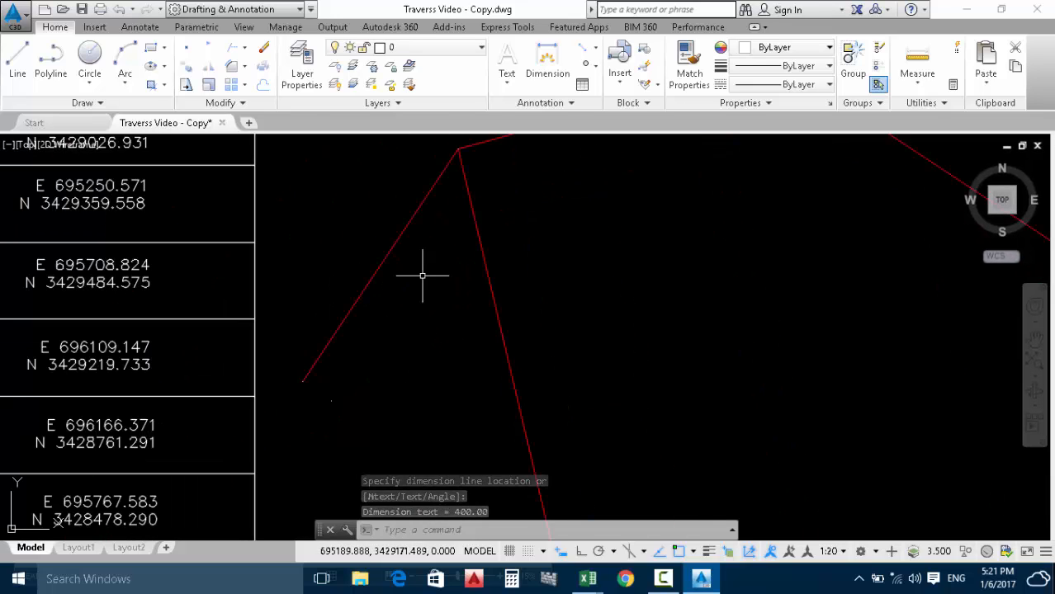
Draw a diagonal line about 650 units long above the traverse polygon, across the baseline's direction beyond Bm2.
middle_click_drag(441, 264, 391, 369)
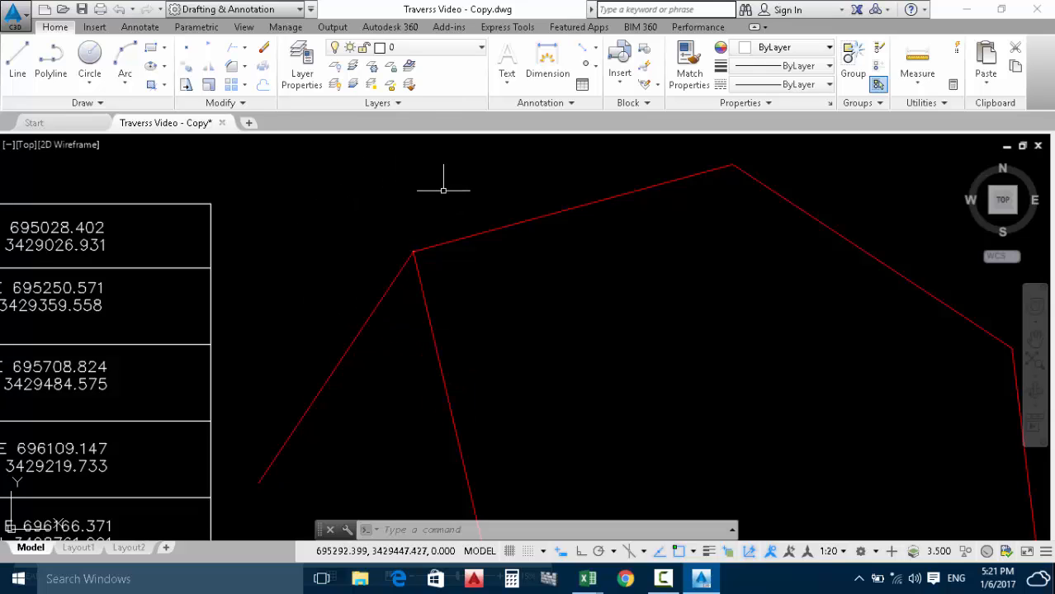
middle_click_drag(449, 191, 399, 255)
left_click(17, 58)
scroll(370, 347, "down", 4)
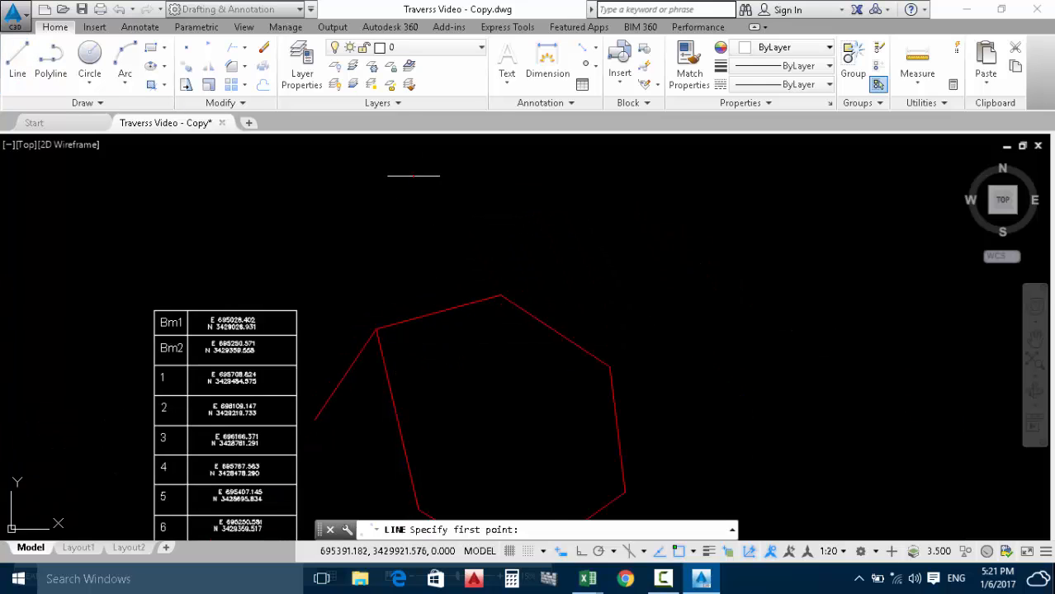
left_click(413, 175)
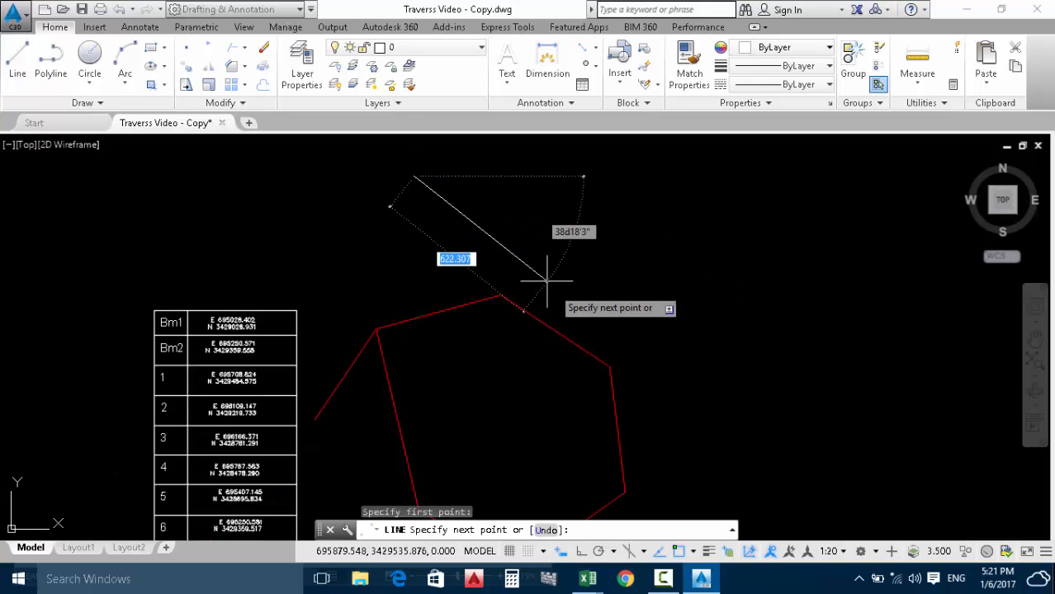
left_click(551, 286)
key("Return")
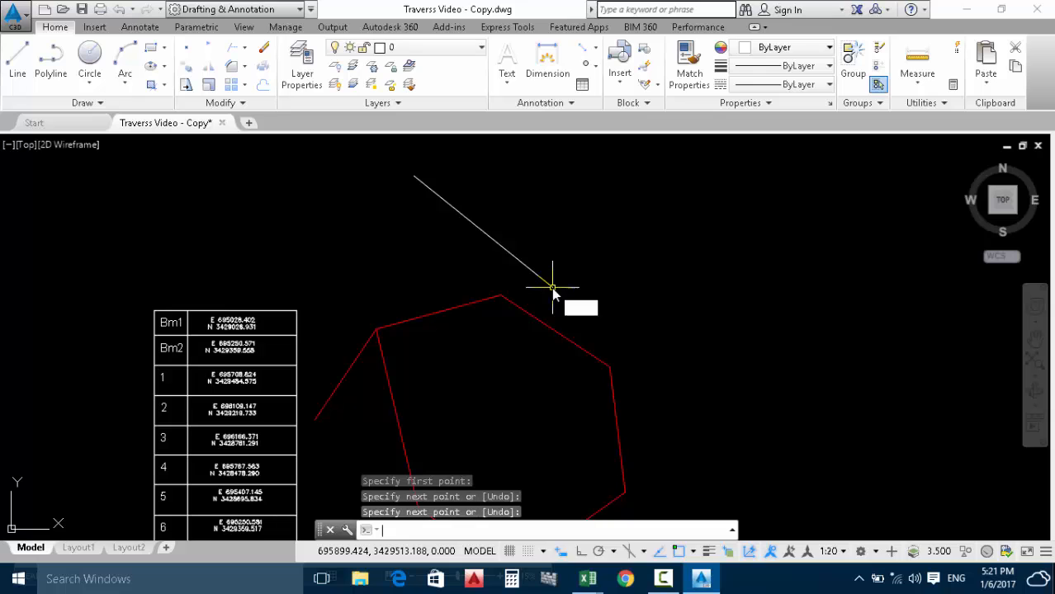
Extend the Bm1–Bm2 baseline to the diagonal boundary line and check where it passes the Bm2 vertex.
type("ex")
key("Return")
left_click(485, 235)
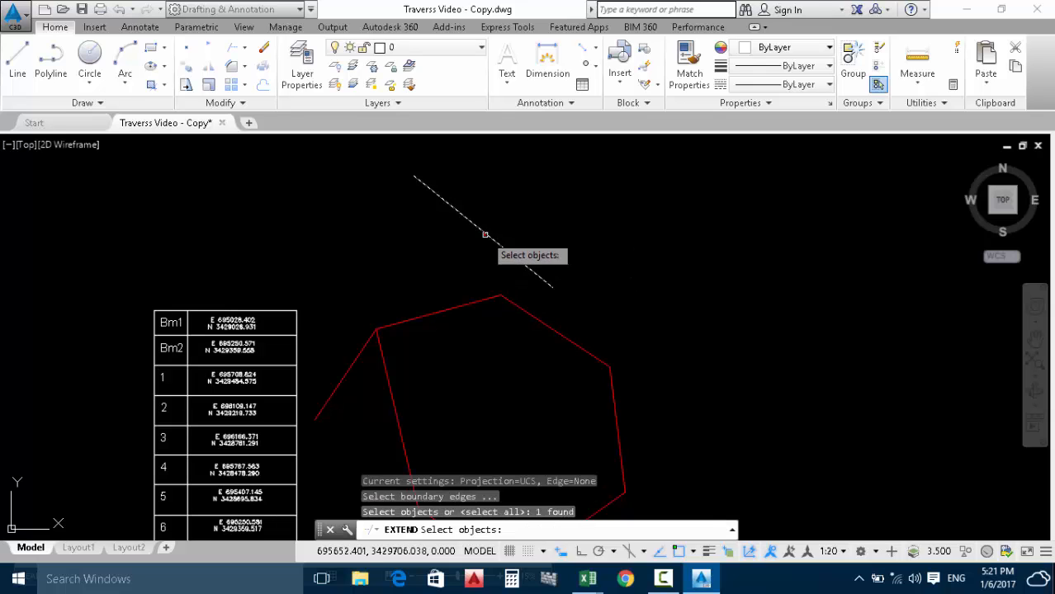
right_click(323, 282)
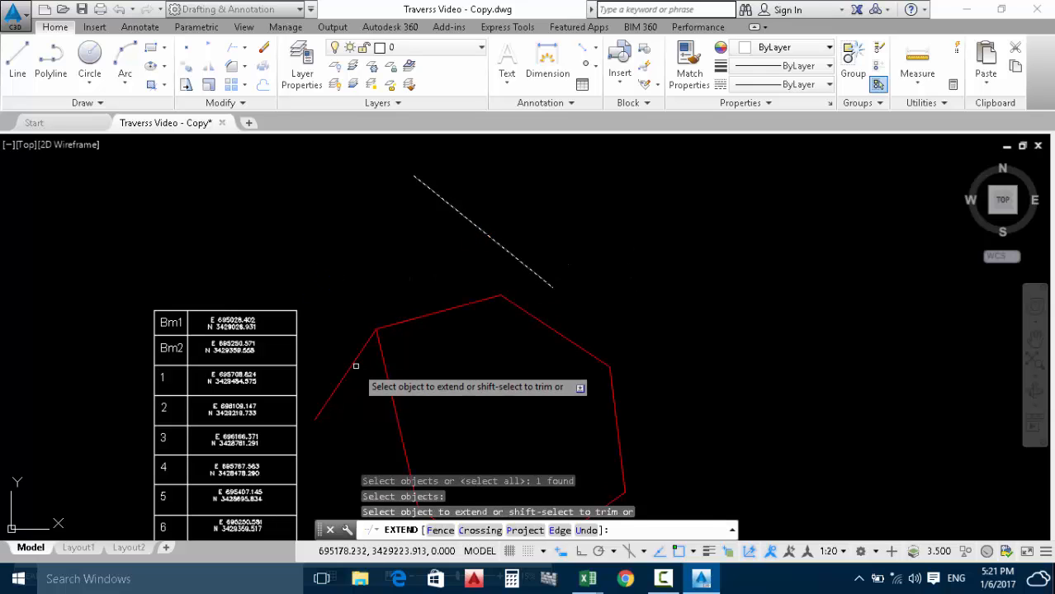
left_click(348, 373)
key("Escape")
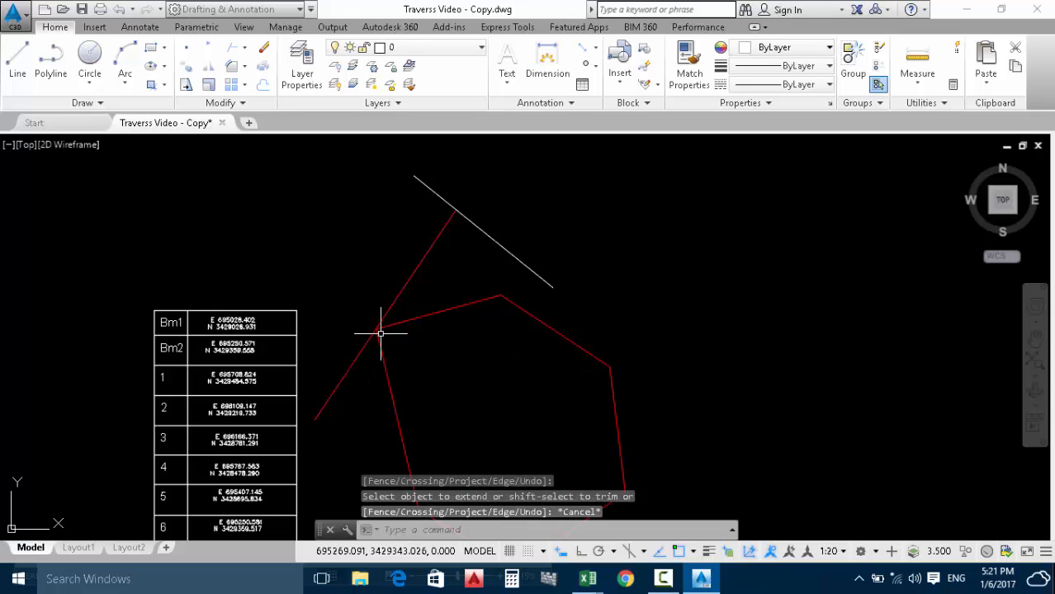
scroll(380, 332, "up", 3)
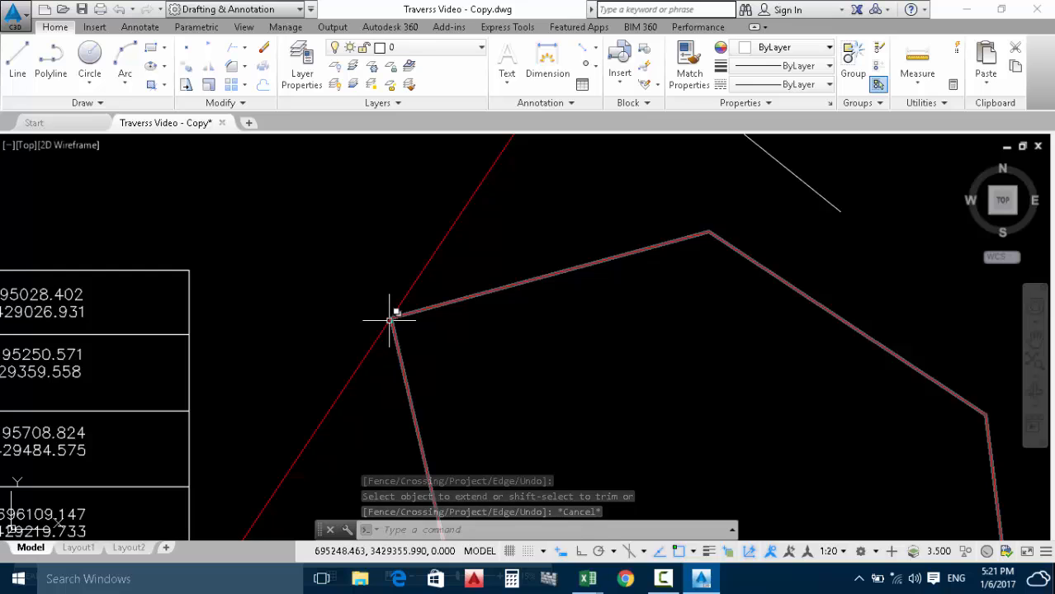
scroll(388, 318, "down", 3)
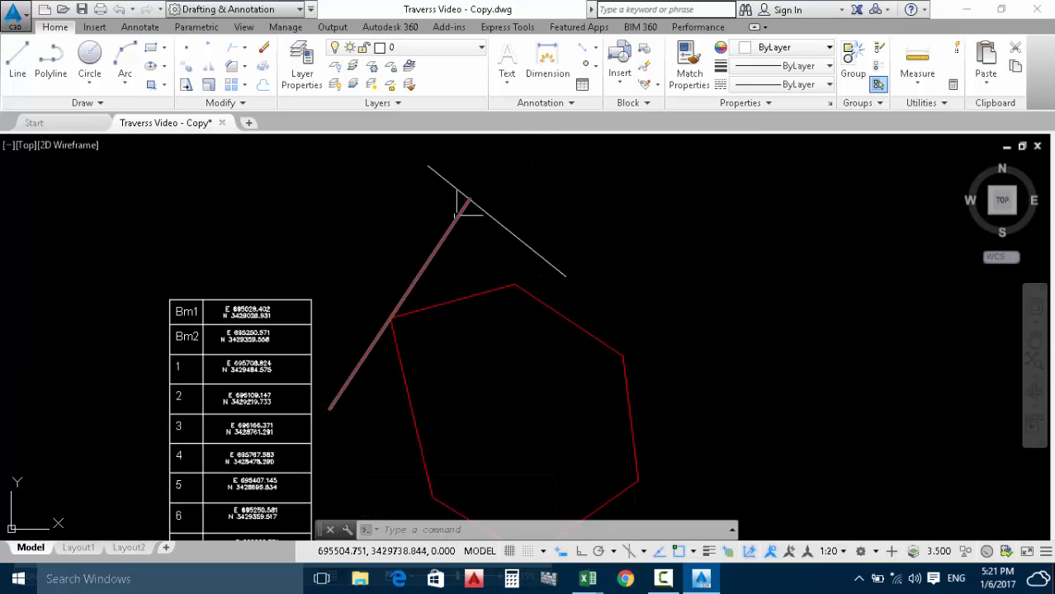
scroll(378, 318, "up", 4)
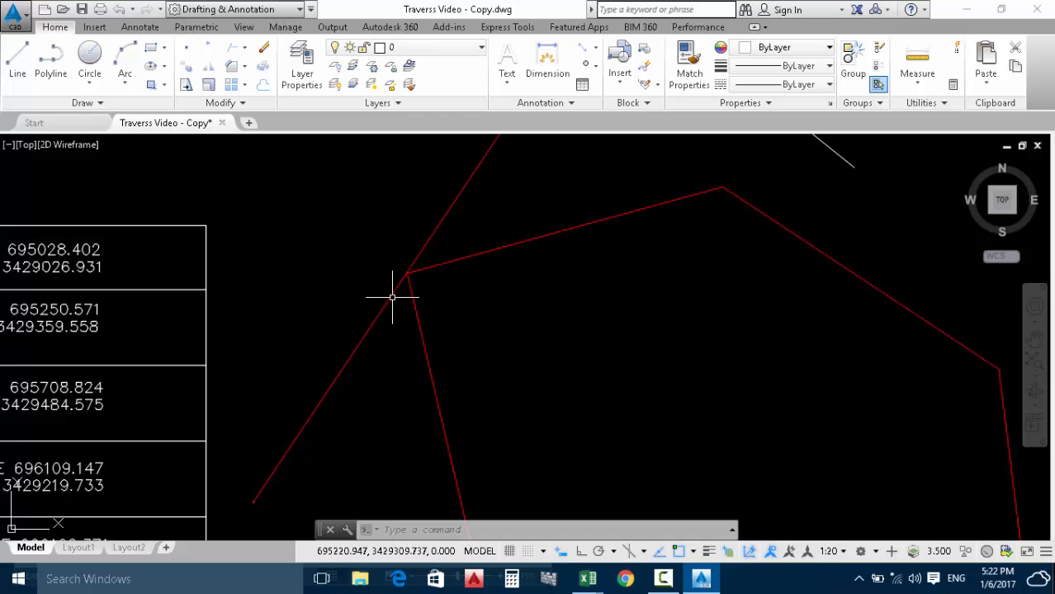
scroll(383, 299, "down", 5)
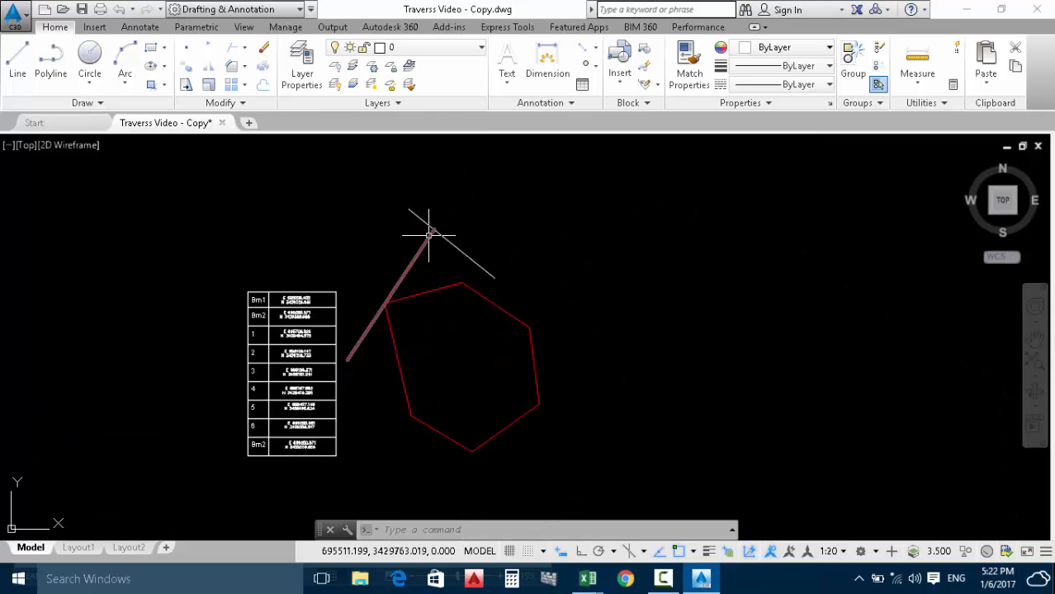
Add an angular dimension between the extended baseline and the traverse side running from Bm2 to point 1.
scroll(386, 302, "up", 6)
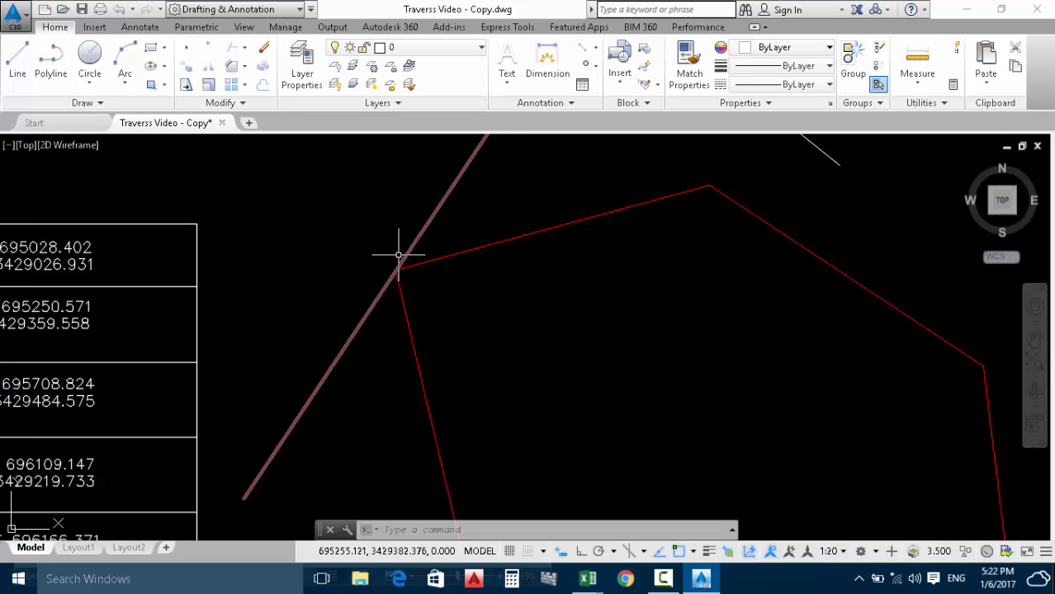
scroll(420, 260, "up", 3)
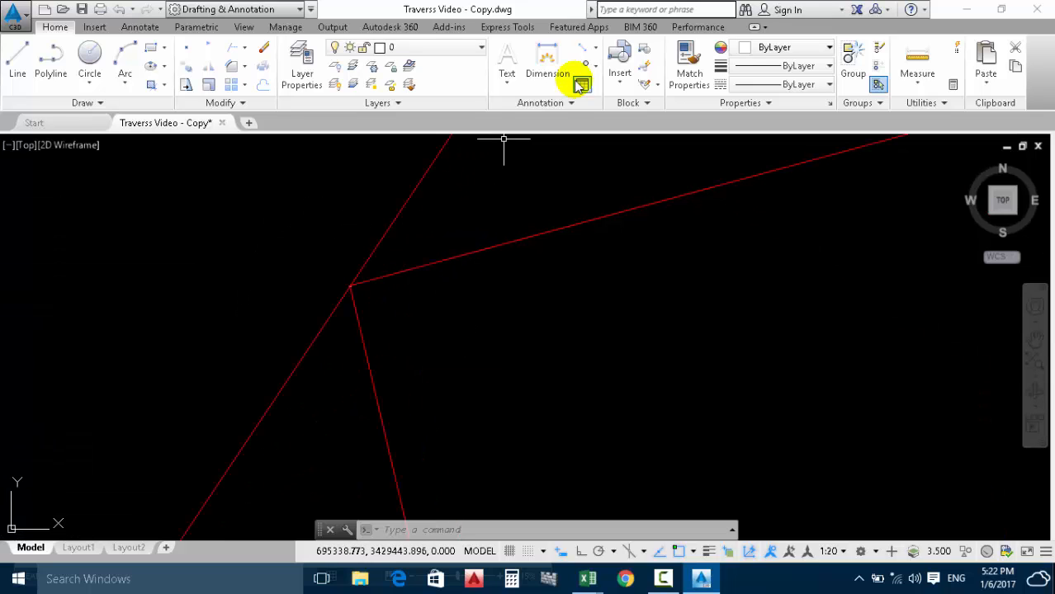
left_click(595, 47)
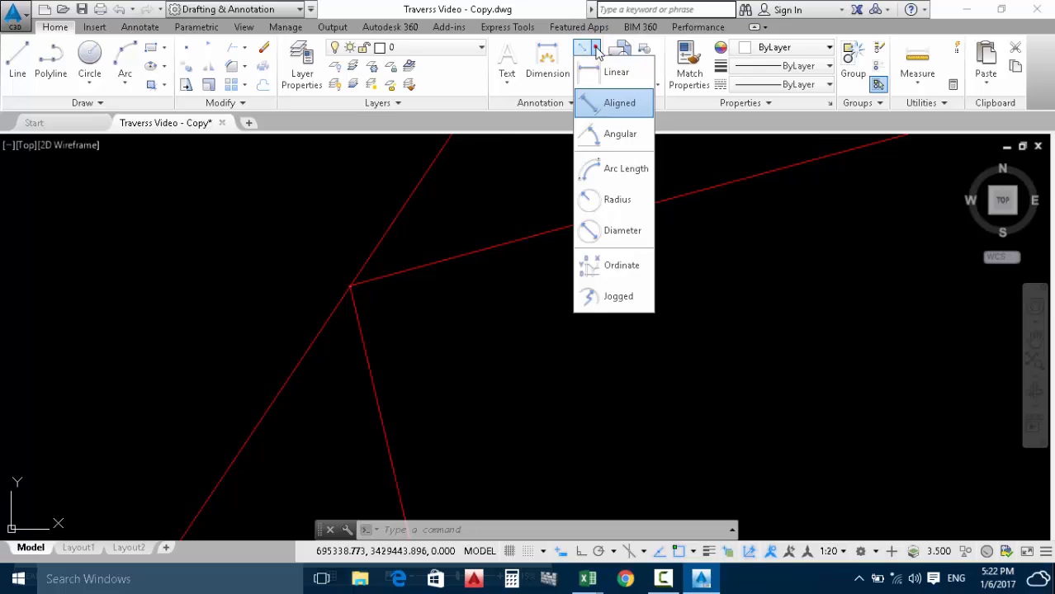
left_click(600, 133)
left_click(402, 213)
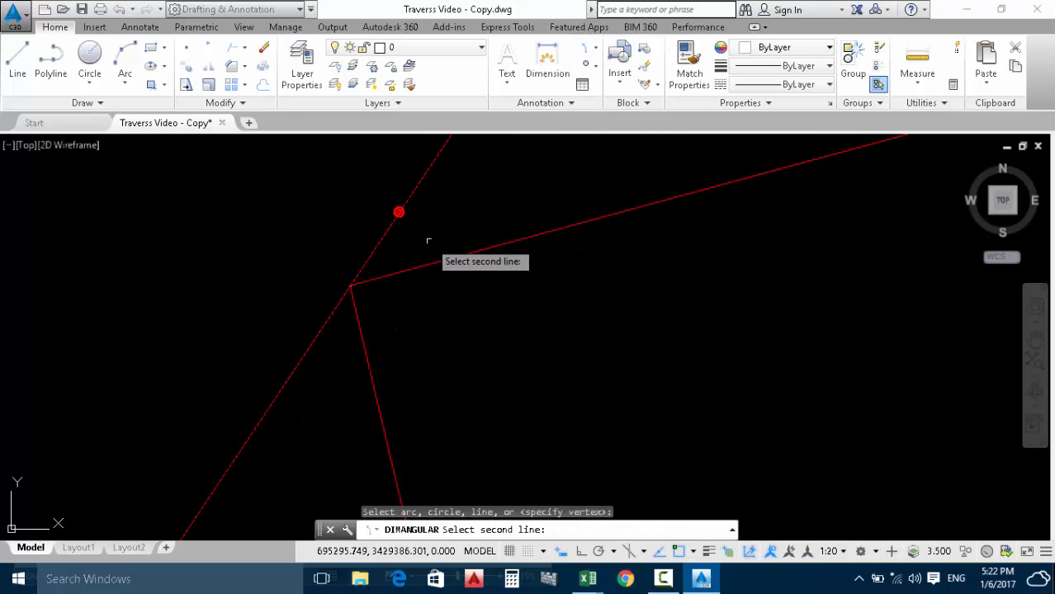
left_click(448, 260)
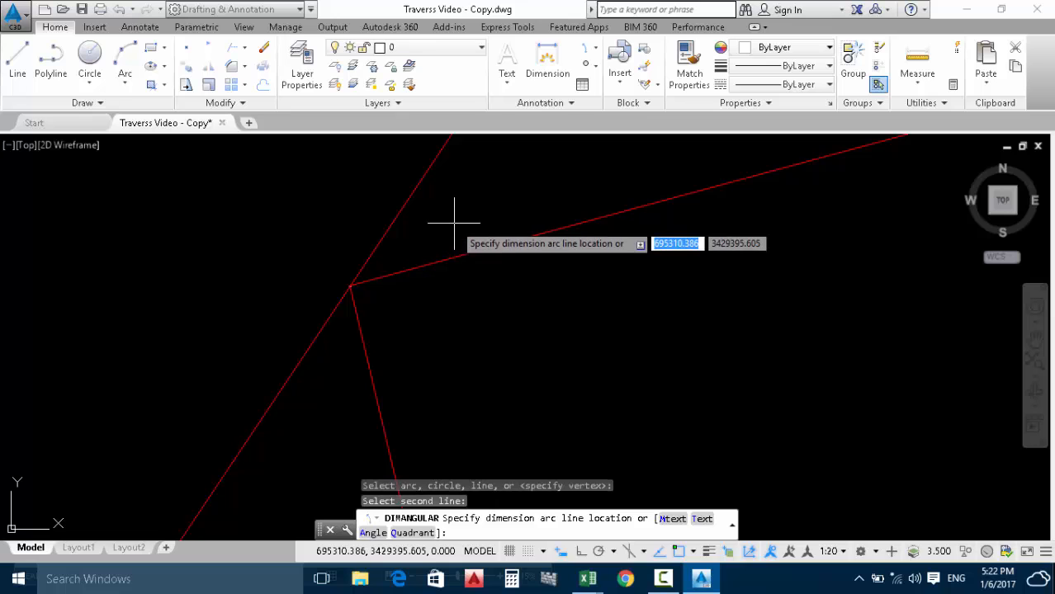
left_click(452, 218)
scroll(450, 217, "up", 8)
scroll(408, 164, "up", 4)
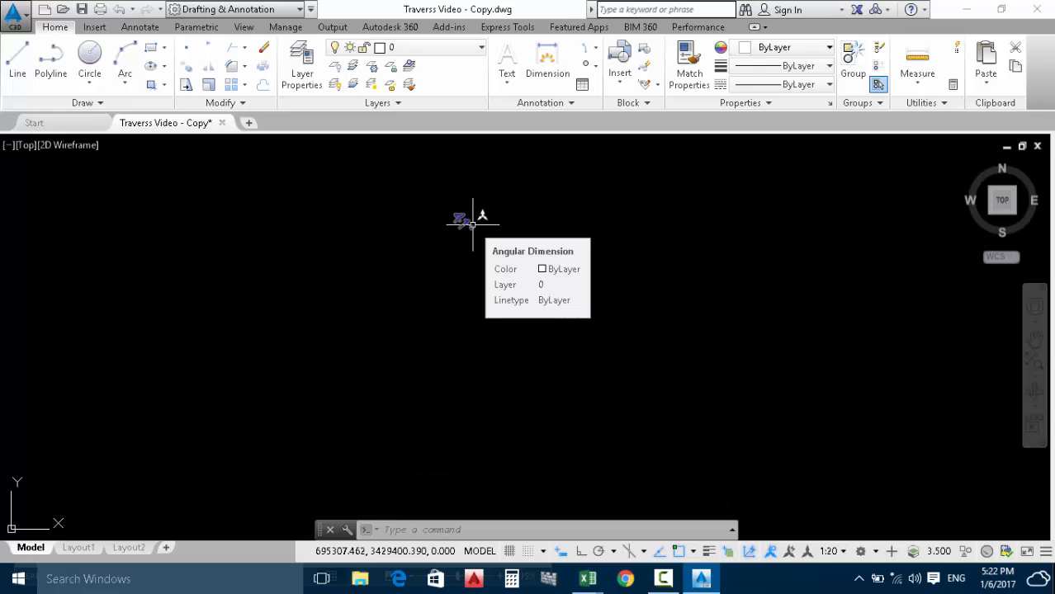
scroll(382, 248, "down", 5)
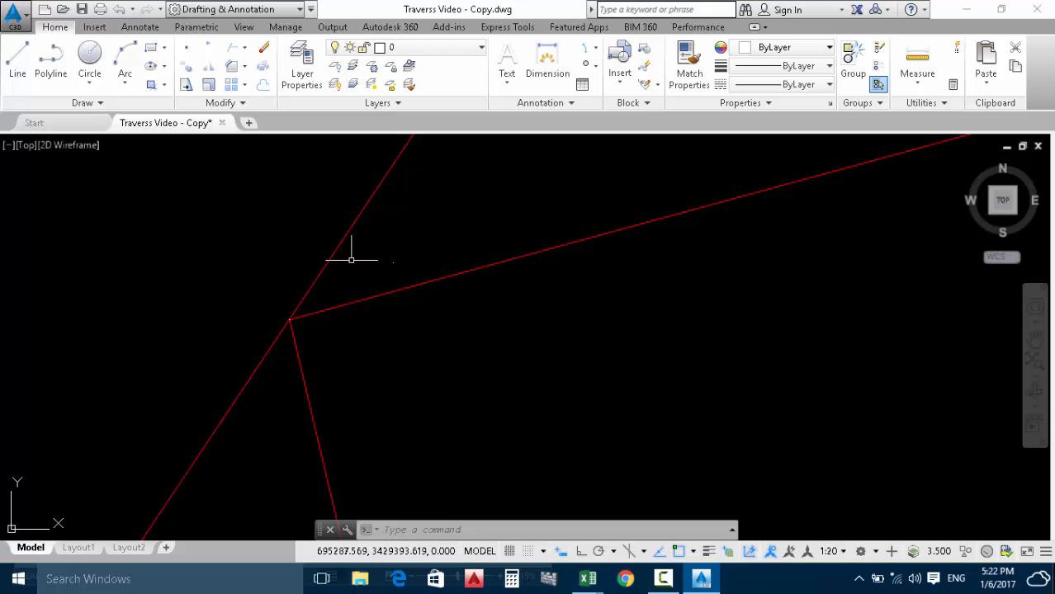
scroll(419, 235, "down", 5)
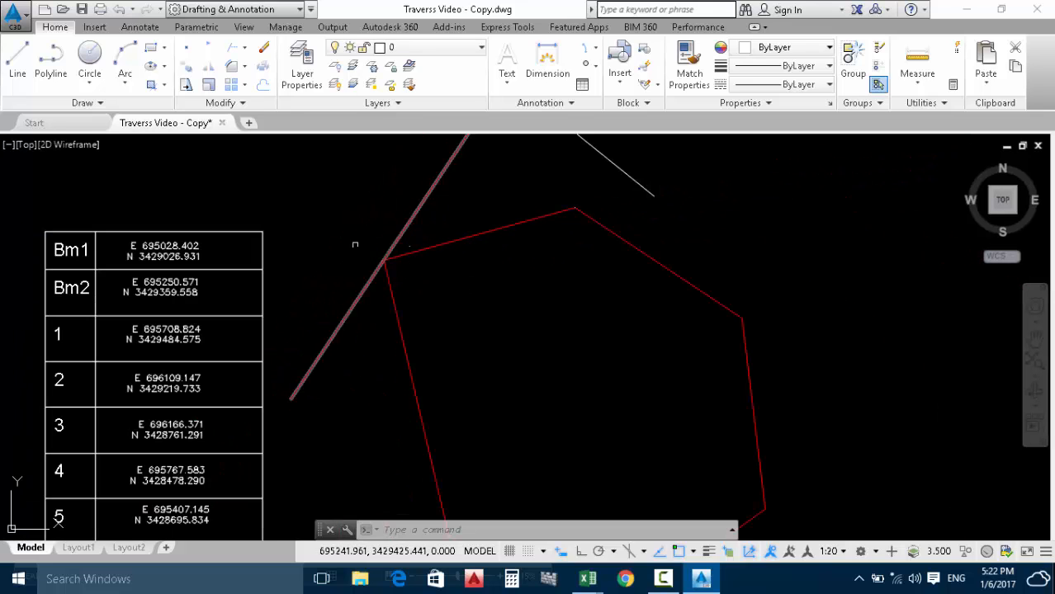
Undo the angular dimension, the baseline extension and the diagonal boundary line.
key("Escape")
key("Escape")
key("ctrl+z")
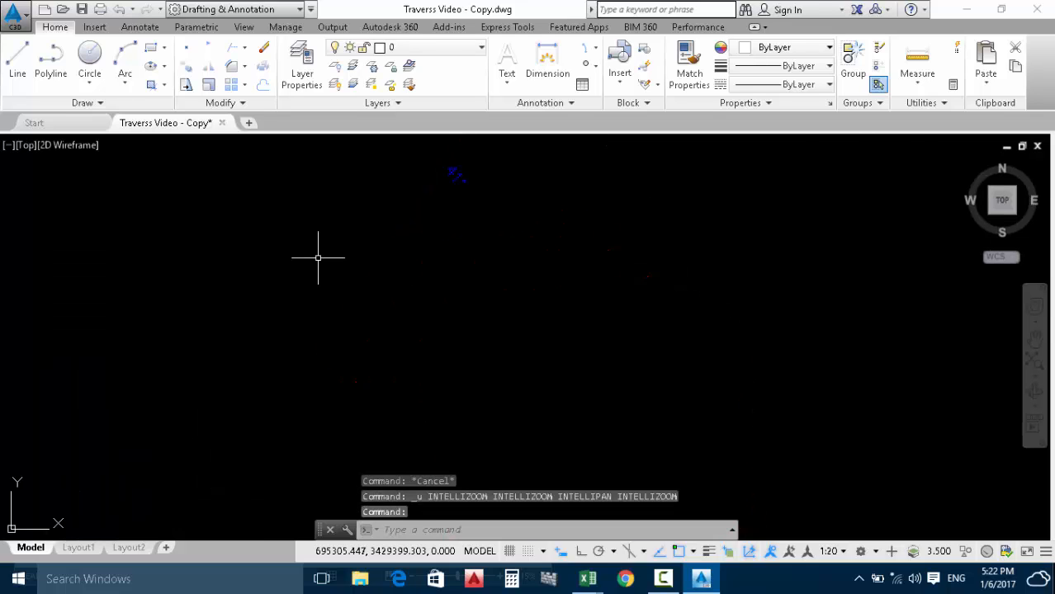
key("ctrl+z")
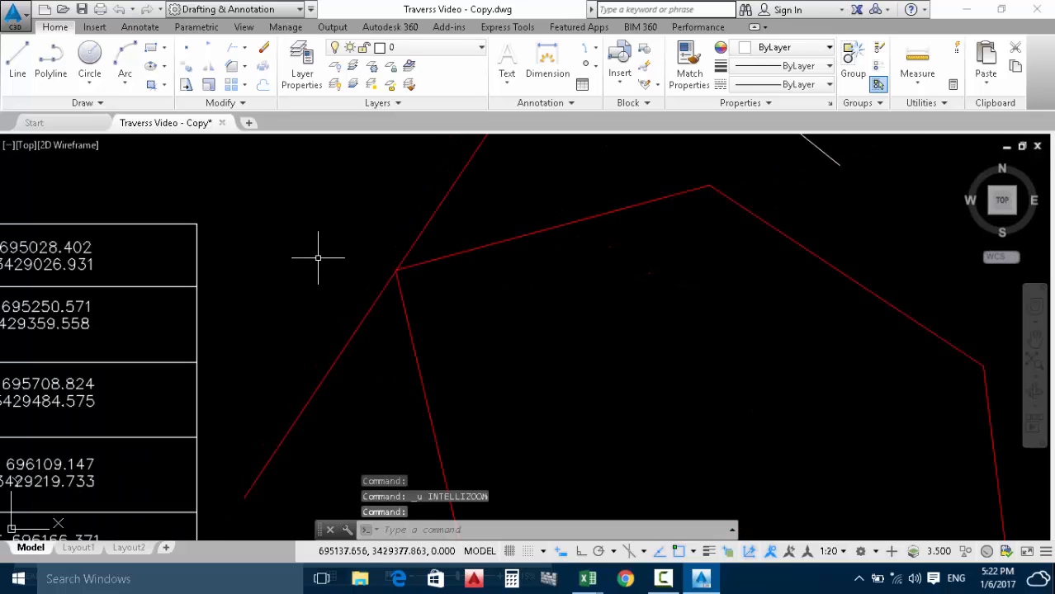
key("ctrl+z")
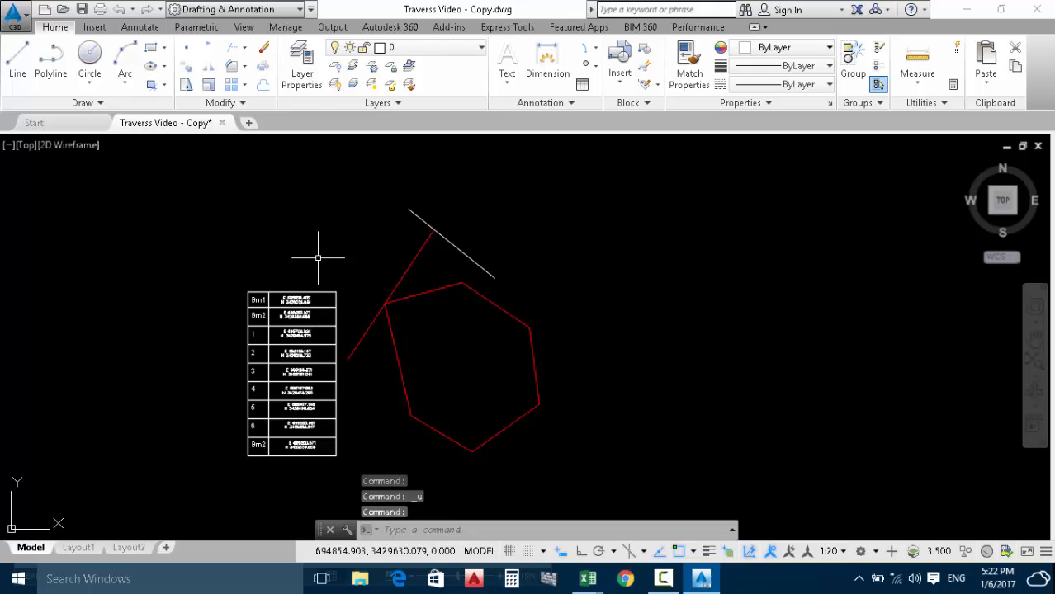
key("ctrl+z")
key("ctrl+z")
key("ctrl+z")
key("ctrl+z")
key("ctrl+z")
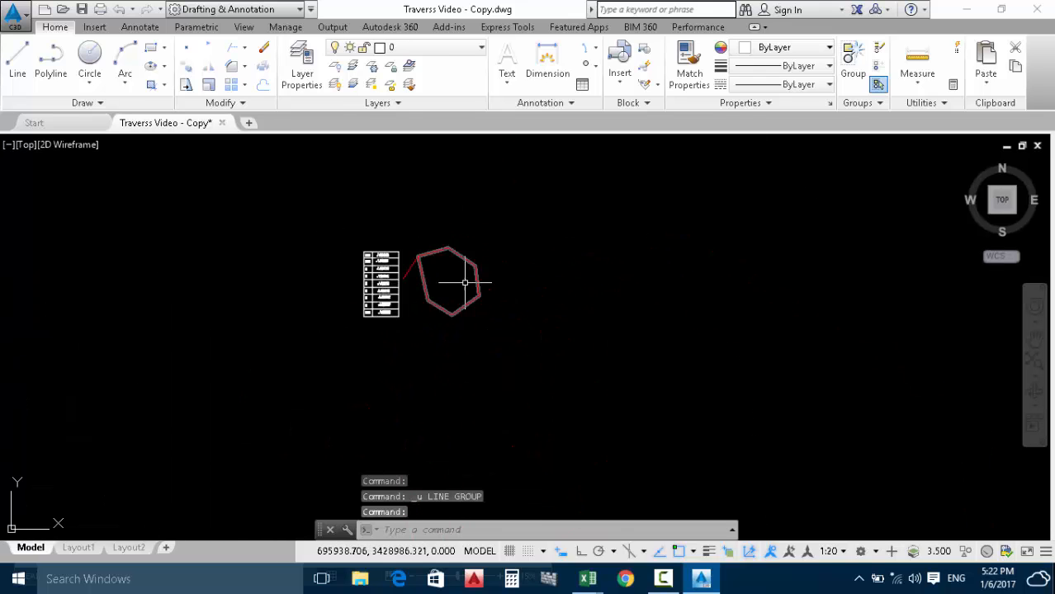
Restore the drawing window beside the workbook and number the traverse points 1 to 6 below BM2 in cells B8 to B13 of Closed&Link.
scroll(367, 248, "up", 6)
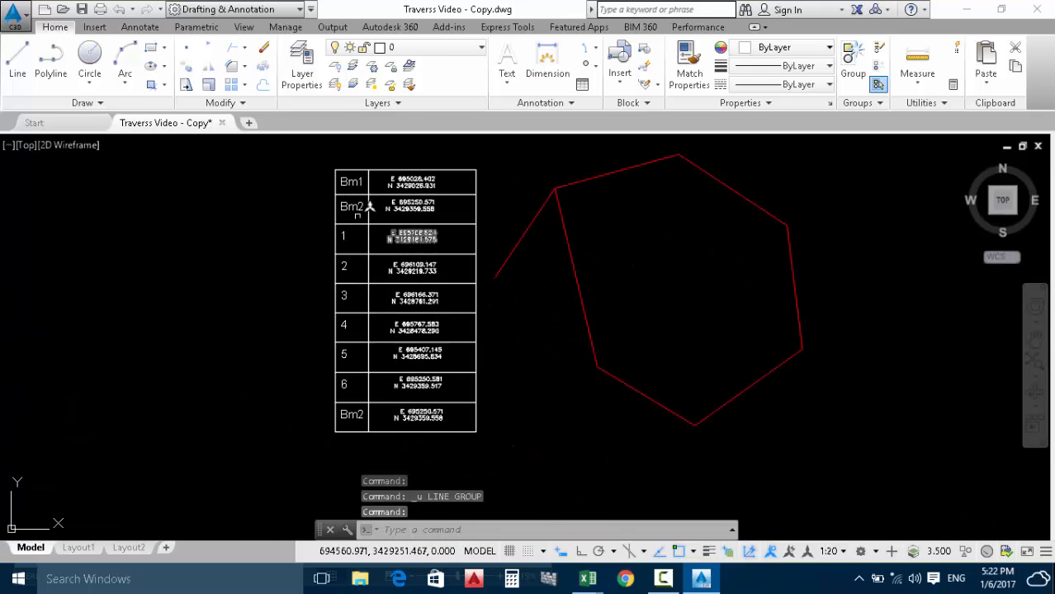
left_click(1001, 9)
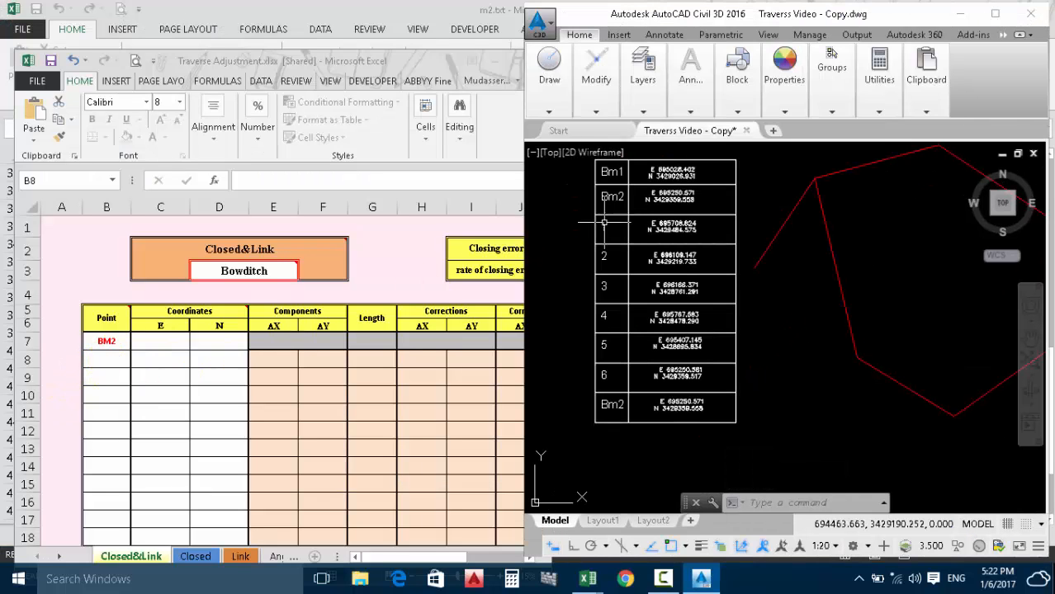
left_click(106, 361)
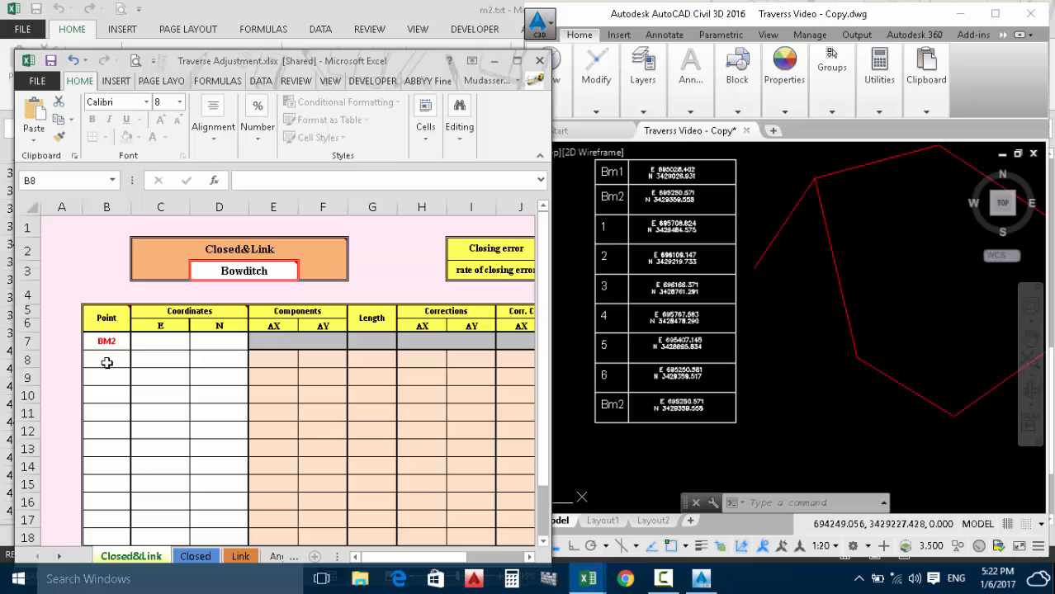
left_click(105, 362)
left_click(105, 362)
key("Return")
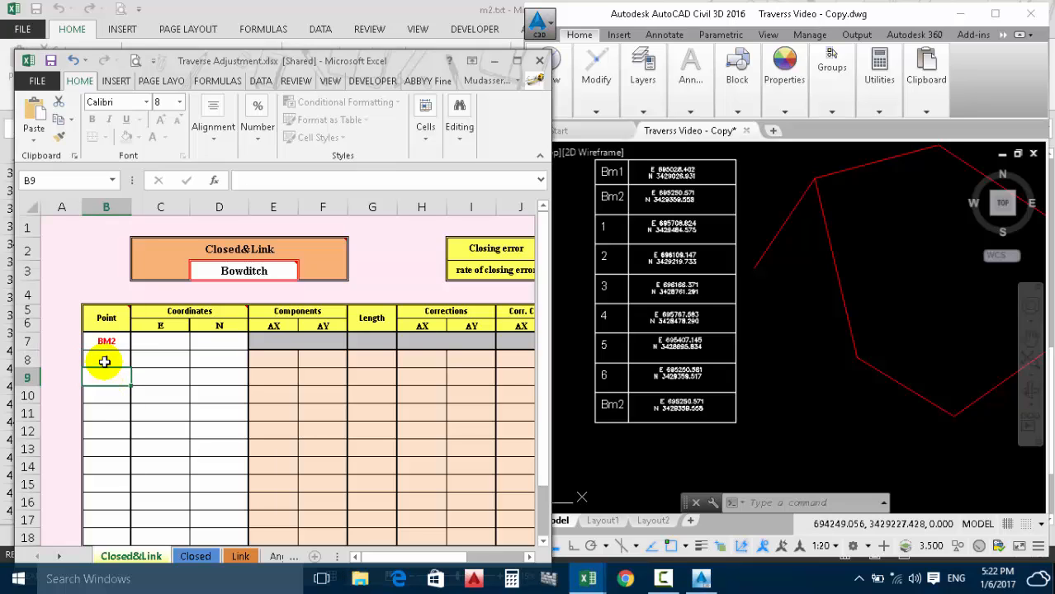
type("2")
key("Return")
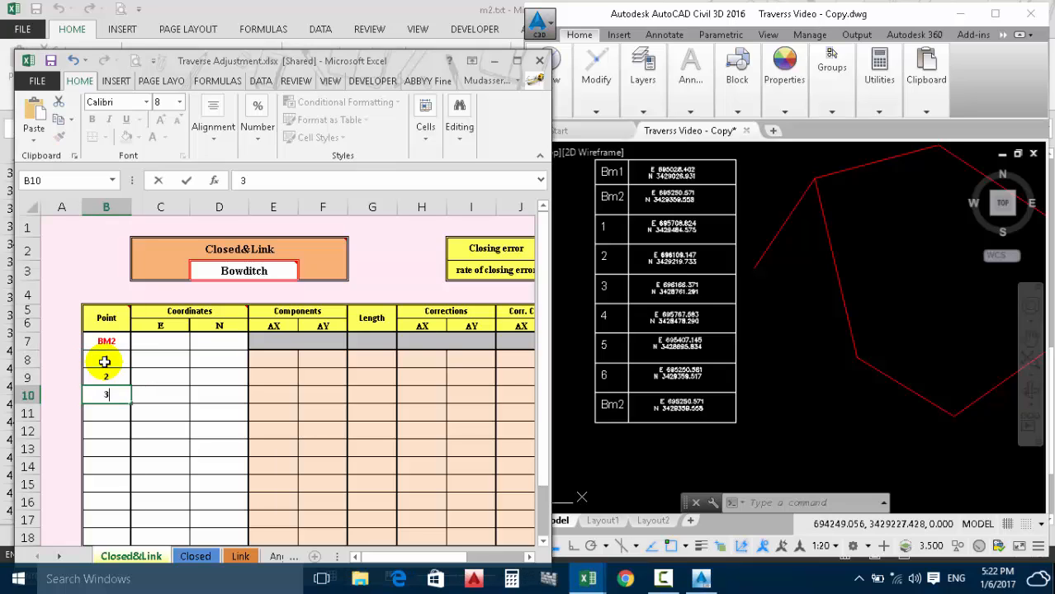
type("3")
key("Return")
type("4")
key("Return")
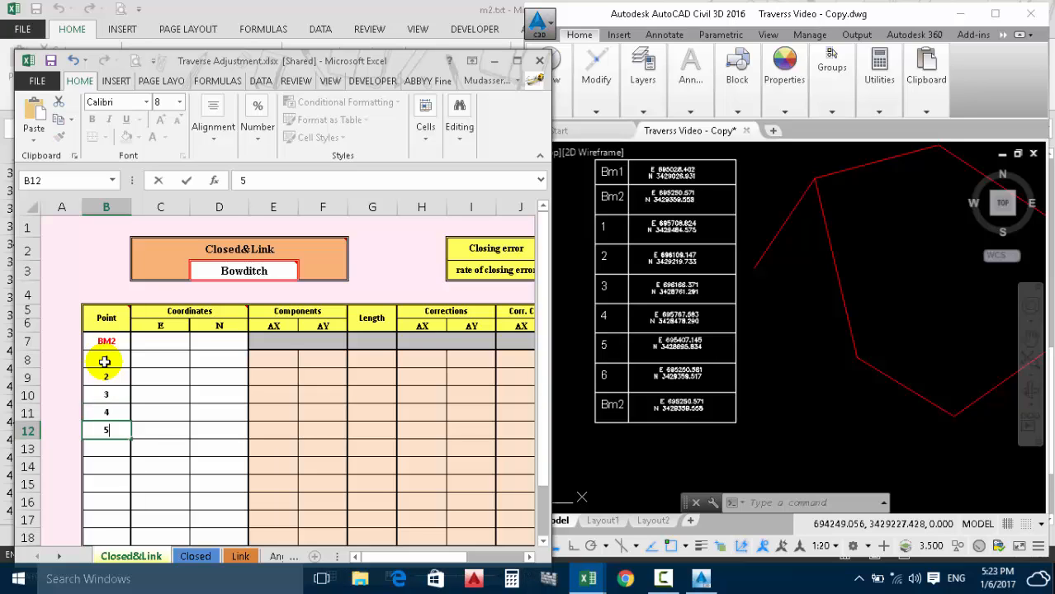
type("5")
key("Return")
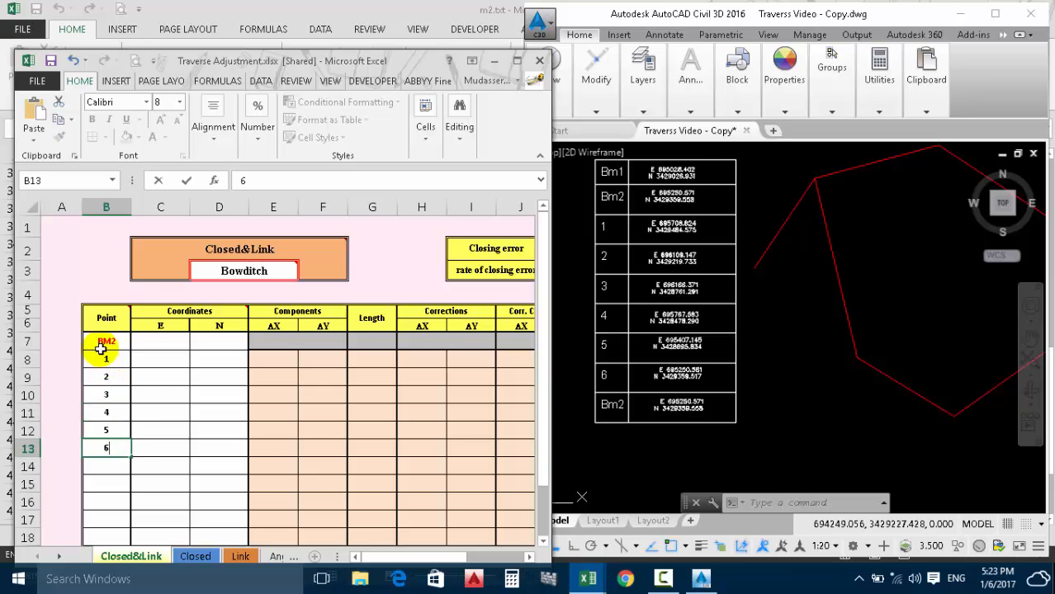
left_click(104, 457)
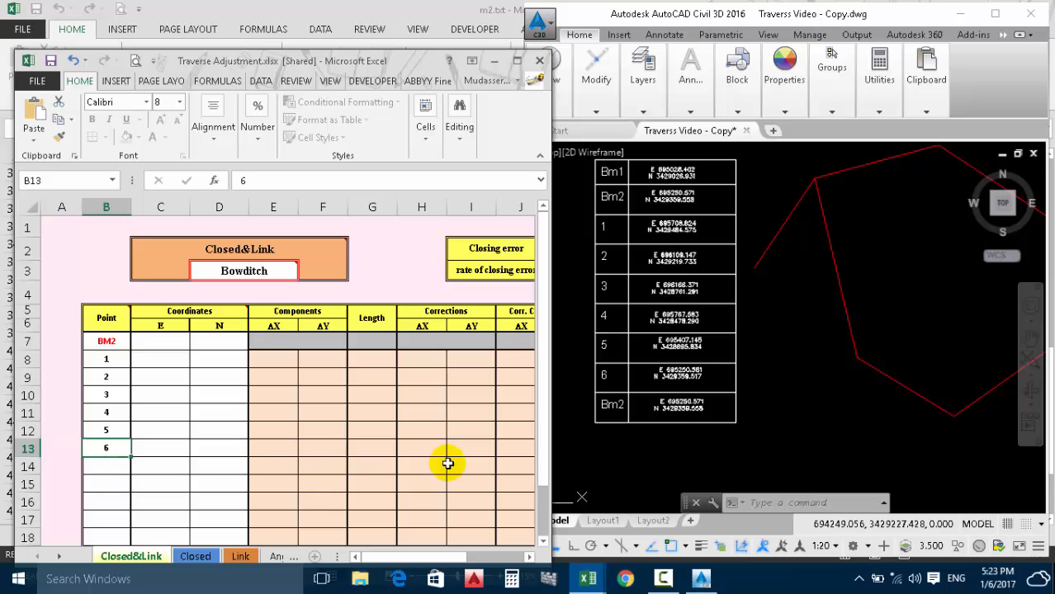
Enlarge the drawing window and undo the earlier changes back through the workspace switch and the removal and move of the white traverse outline.
left_click(825, 188)
scroll(813, 169, "up", 6)
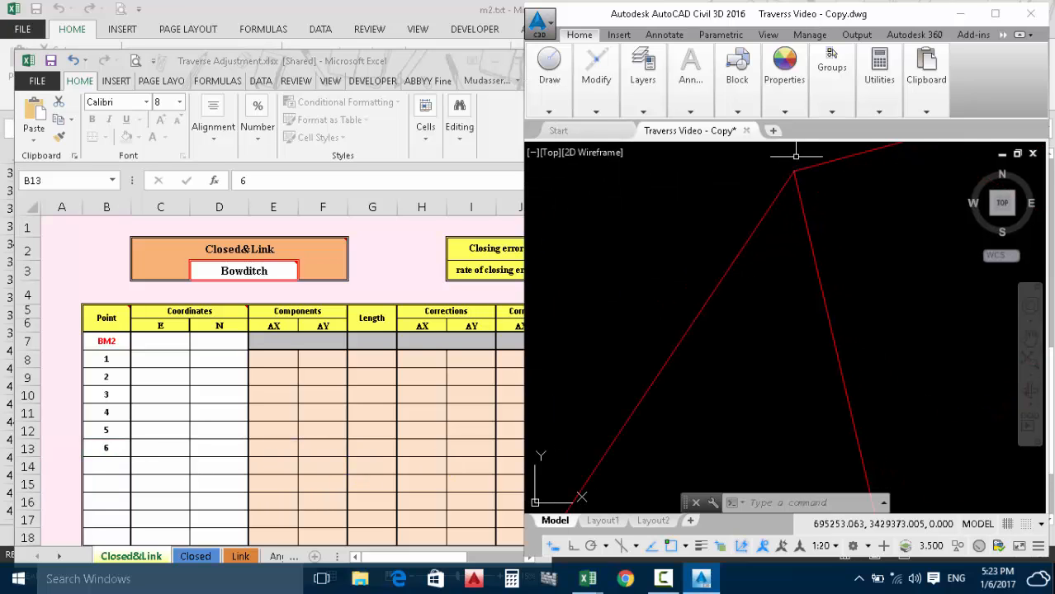
scroll(728, 252, "up", 5)
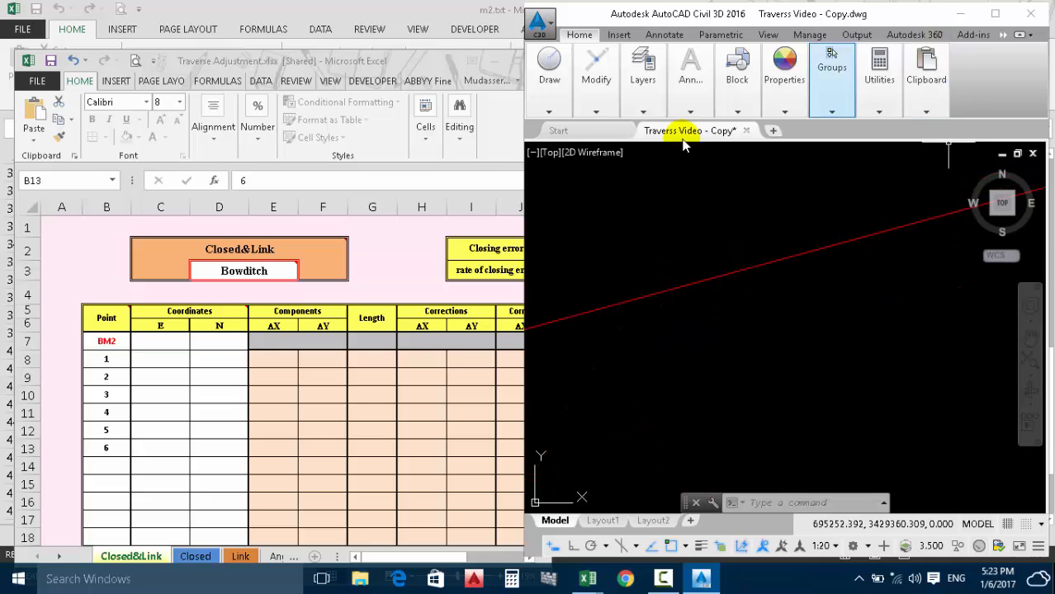
left_click(995, 13)
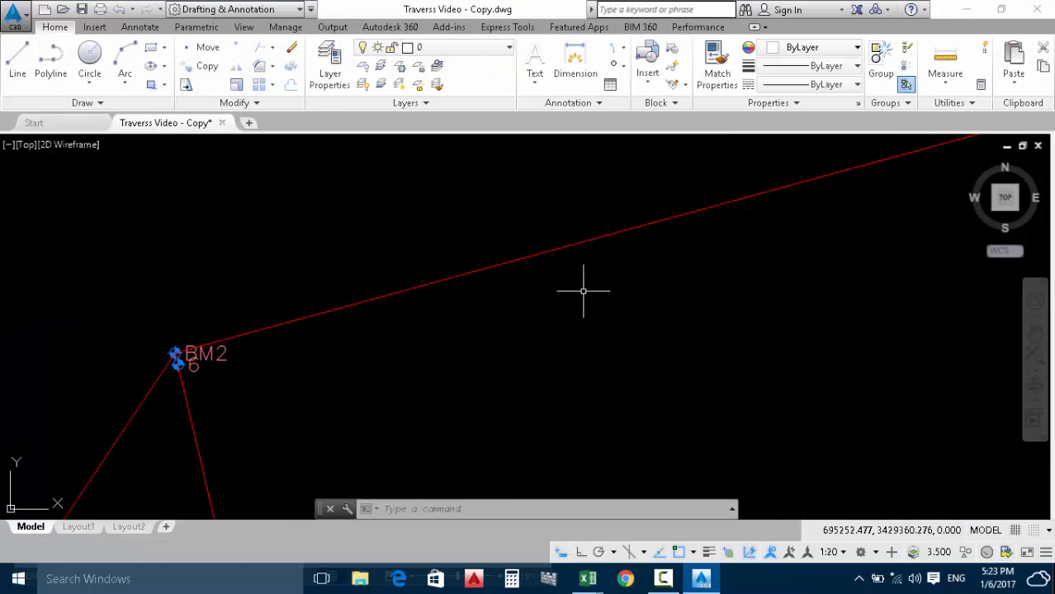
scroll(462, 204, "down", 6)
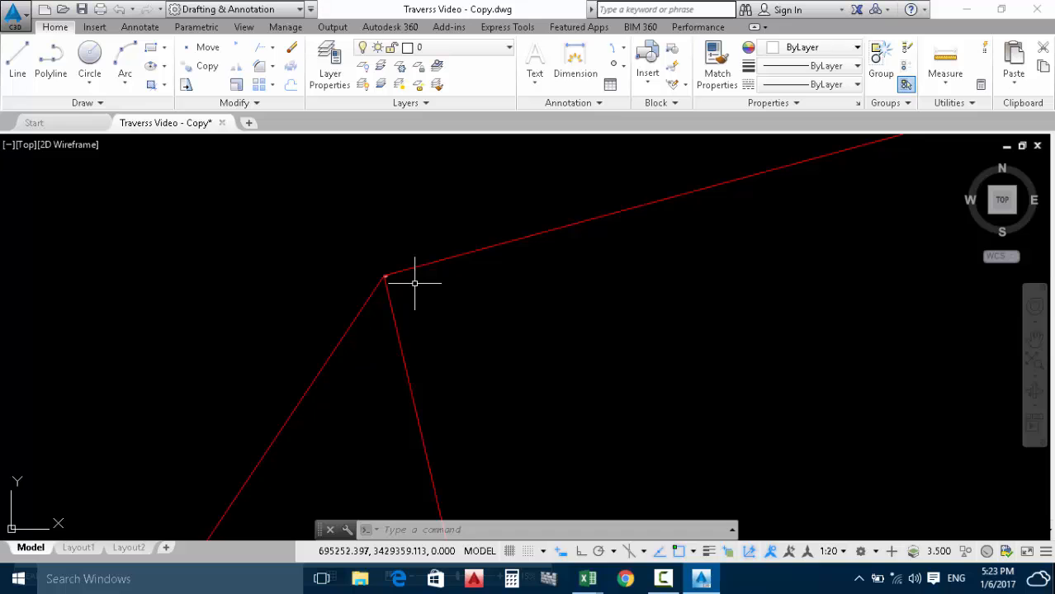
key("ctrl+z")
key("ctrl+z")
key("ctrl+z")
key("ctrl+z")
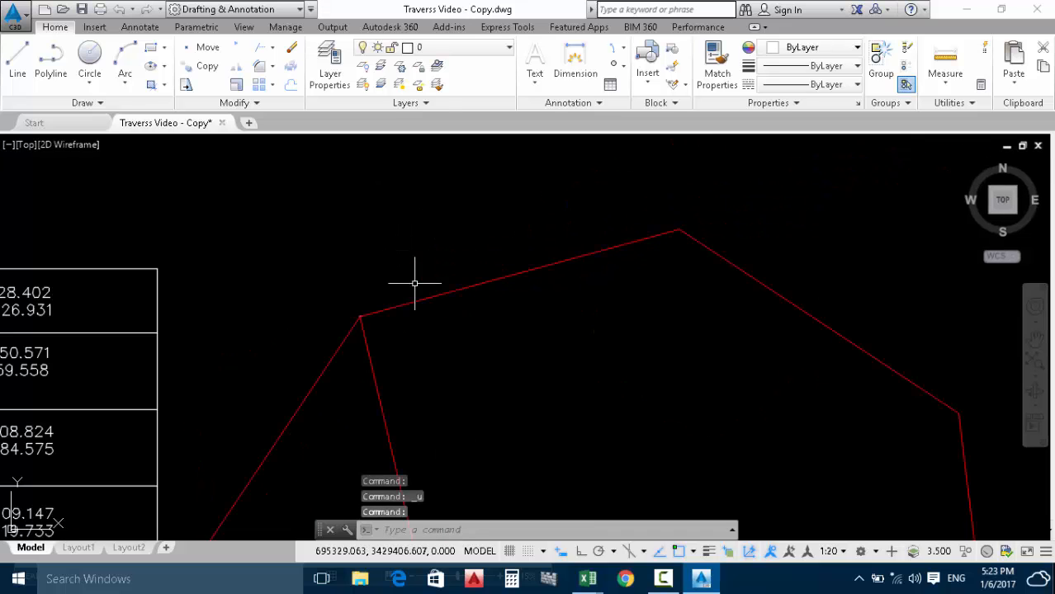
key("ctrl+z")
key("ctrl+z")
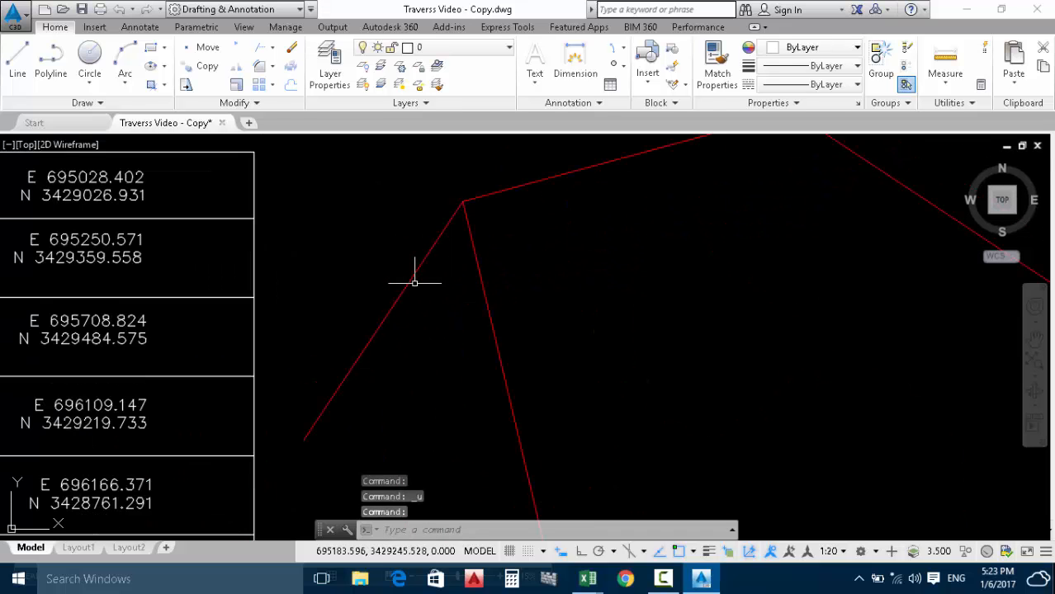
key("ctrl+z")
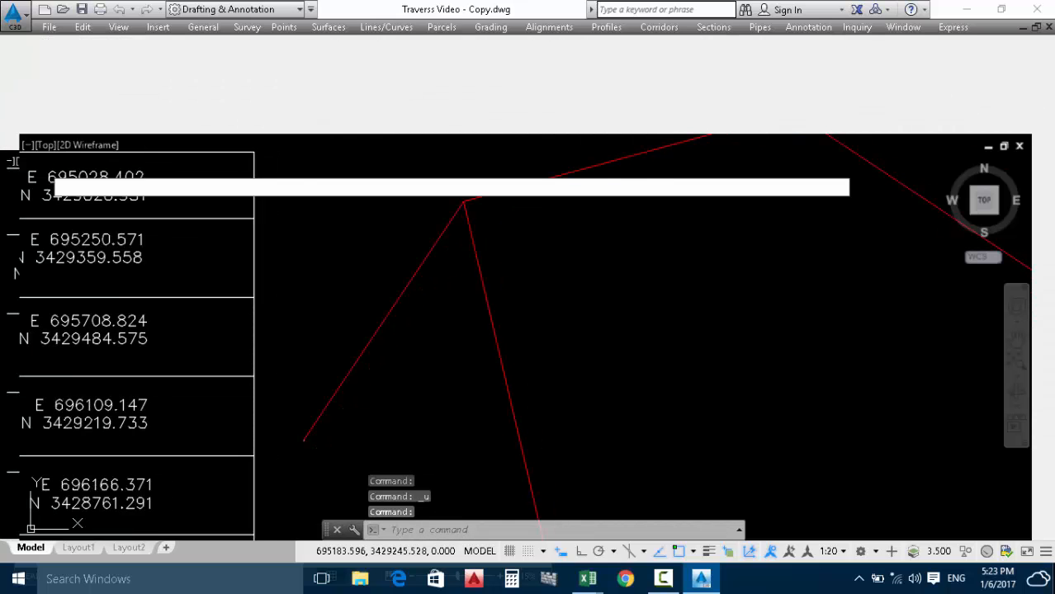
key("ctrl+z")
key("ctrl+z")
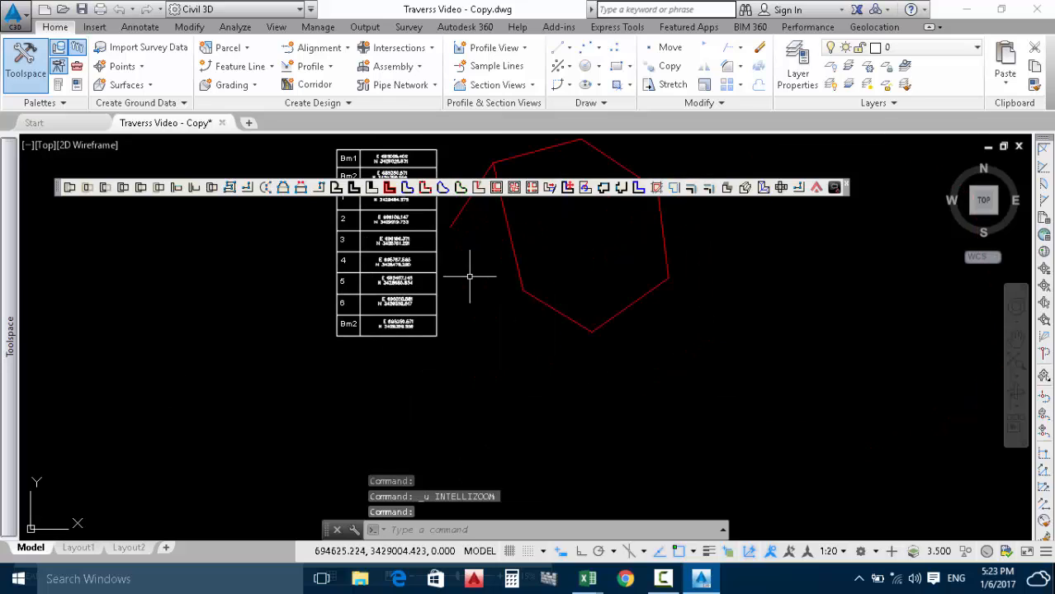
key("ctrl+z")
key("ctrl+z")
key("ctrl+z")
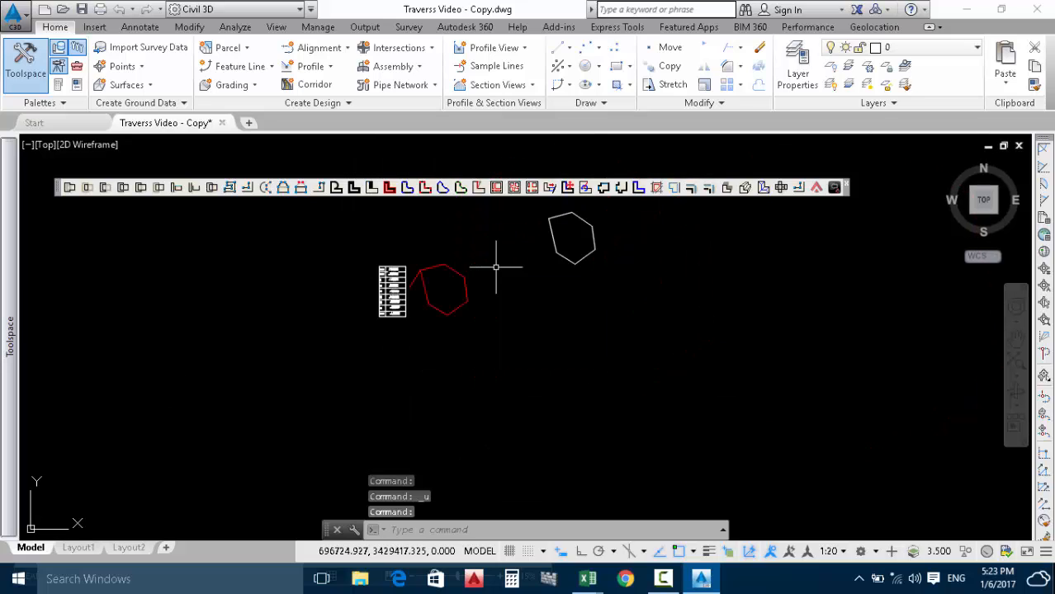
key("ctrl+z")
key("ctrl+z")
key("ctrl+z")
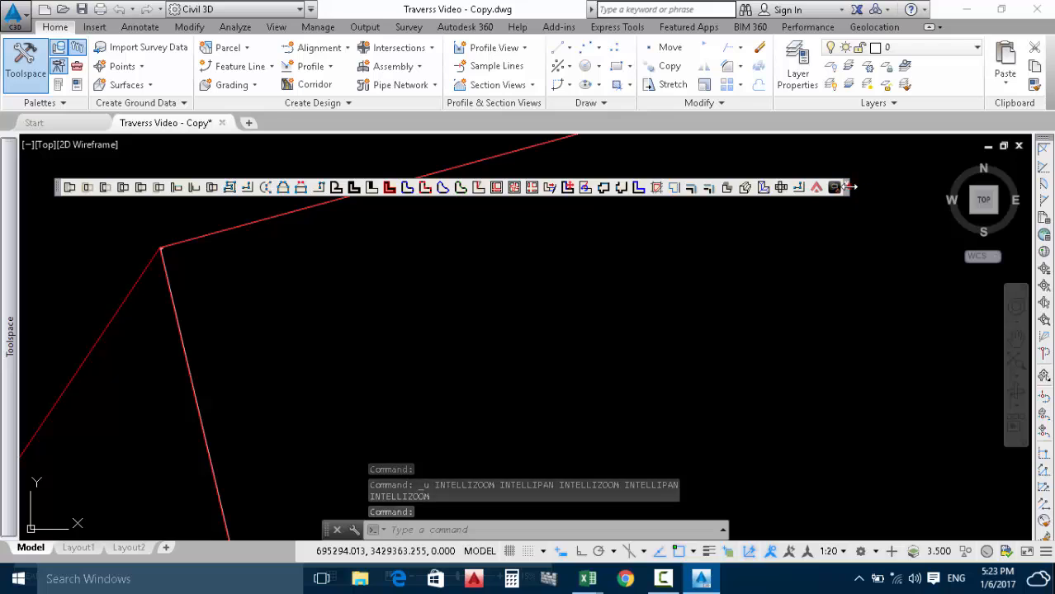
Change the workspace to Drafting & Annotation and close the floating toolbar over the drawing.
left_click(850, 187)
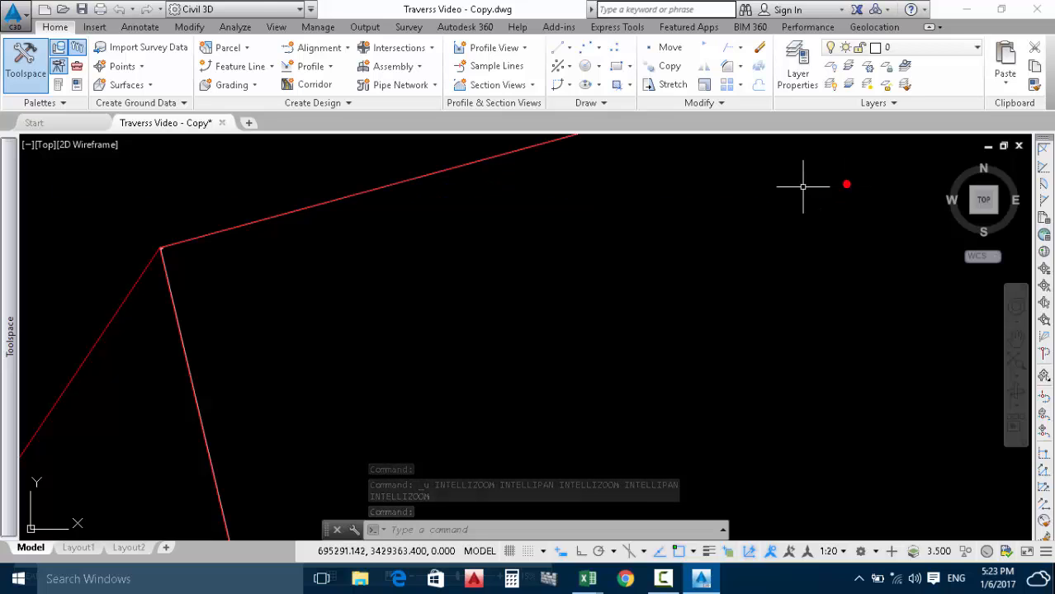
left_click(245, 9)
left_click(231, 42)
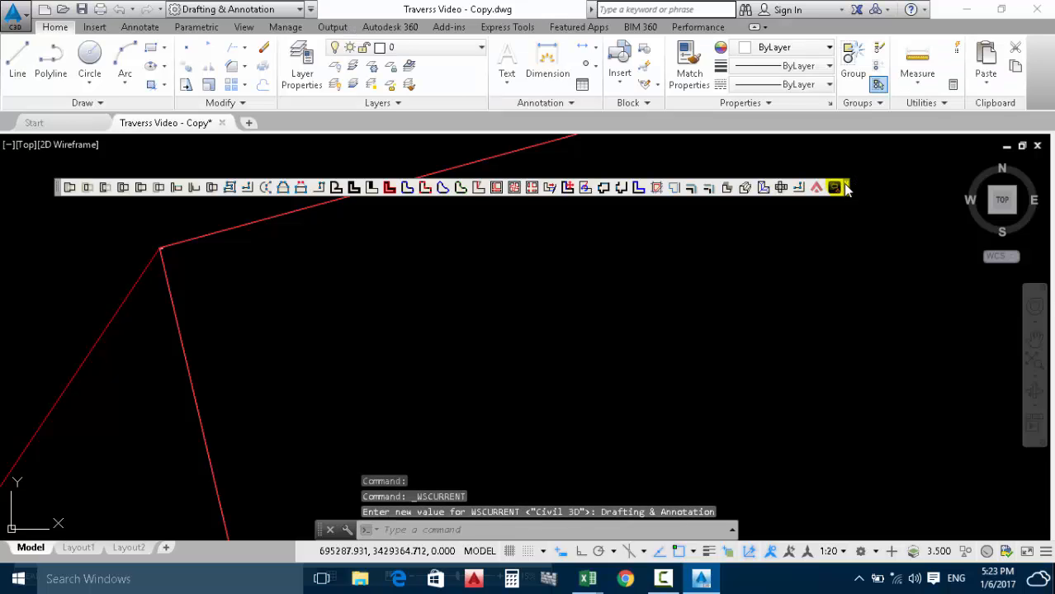
left_click(844, 184)
Restore the drawing window beside the workbook and examine the traverse lines up close at points BM2 and 6.
mouse_move(153, 247)
middle_mouse_down()
mouse_move(251, 301)
mouse_move(450, 332)
mouse_move(277, 284)
middle_mouse_up()
scroll(314, 242, "up", 5)
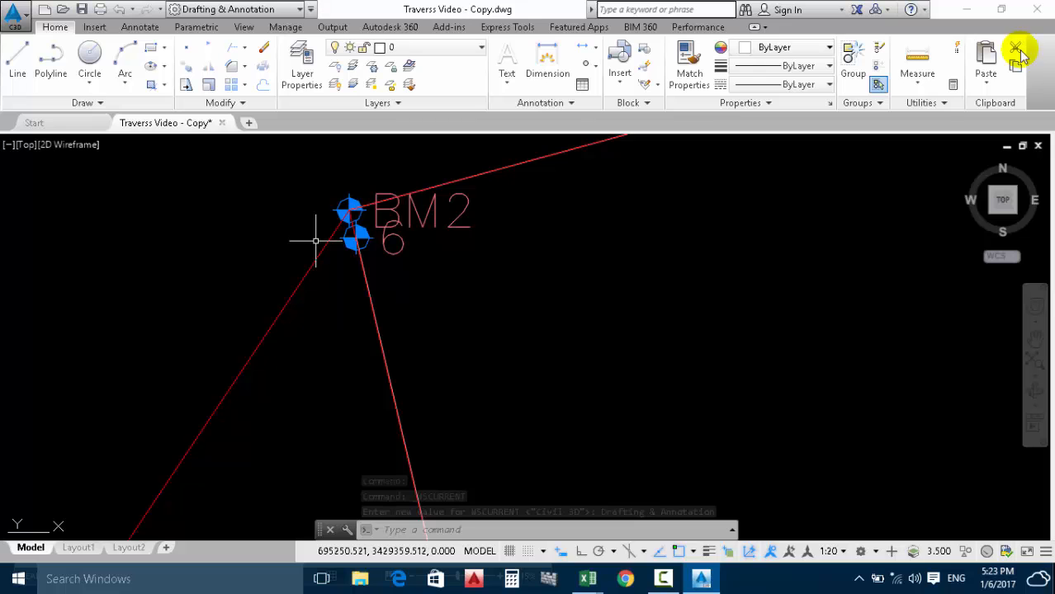
left_click(1000, 10)
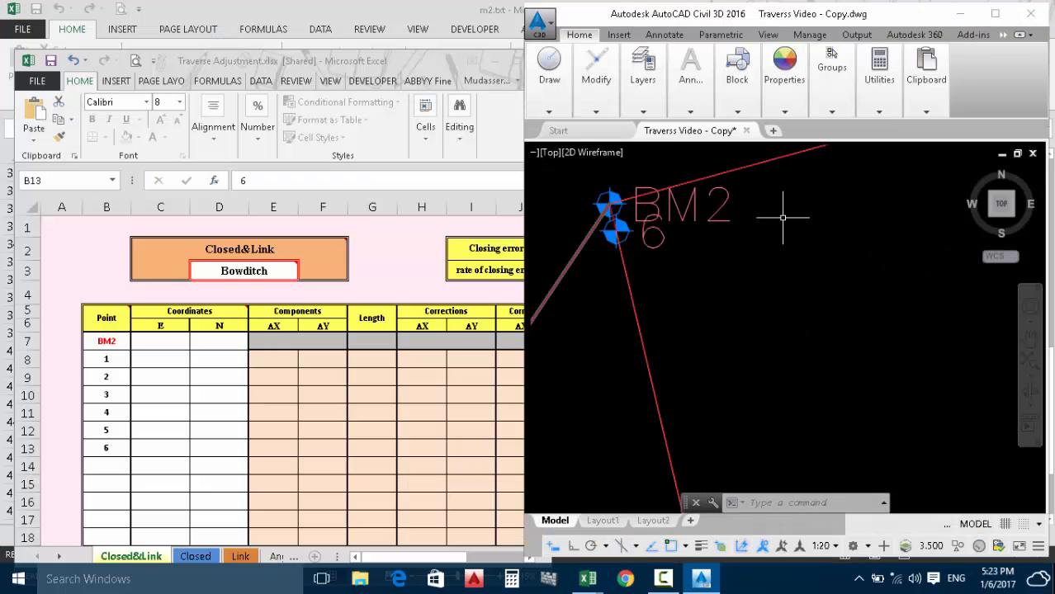
scroll(612, 225, "up", 6)
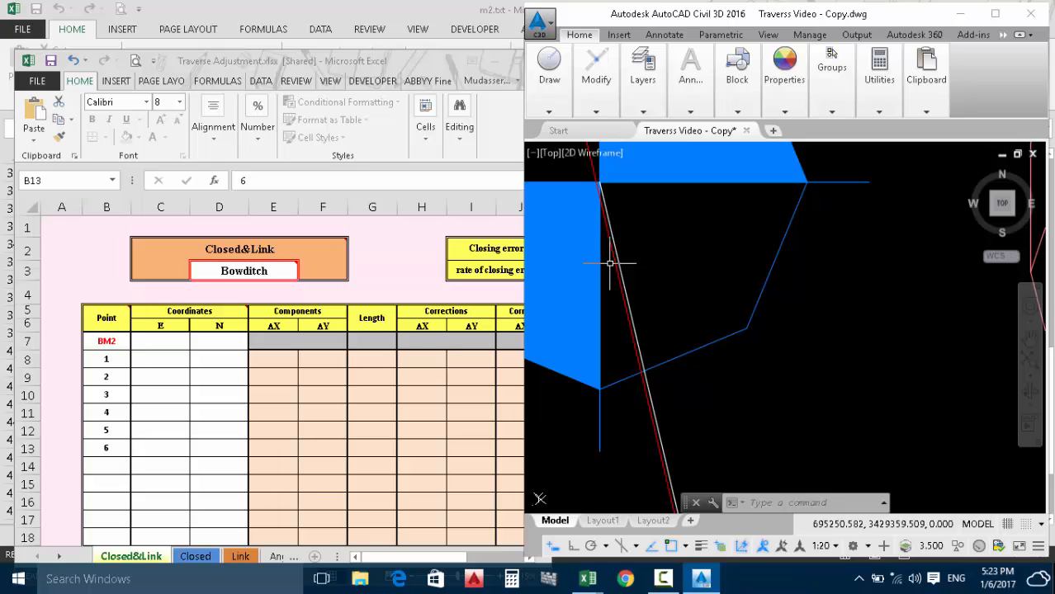
Locate the last row of the drawing's coordinate table and enter BM2 as the closing point in cell B14 of Closed&Link.
scroll(789, 172, "down", 1)
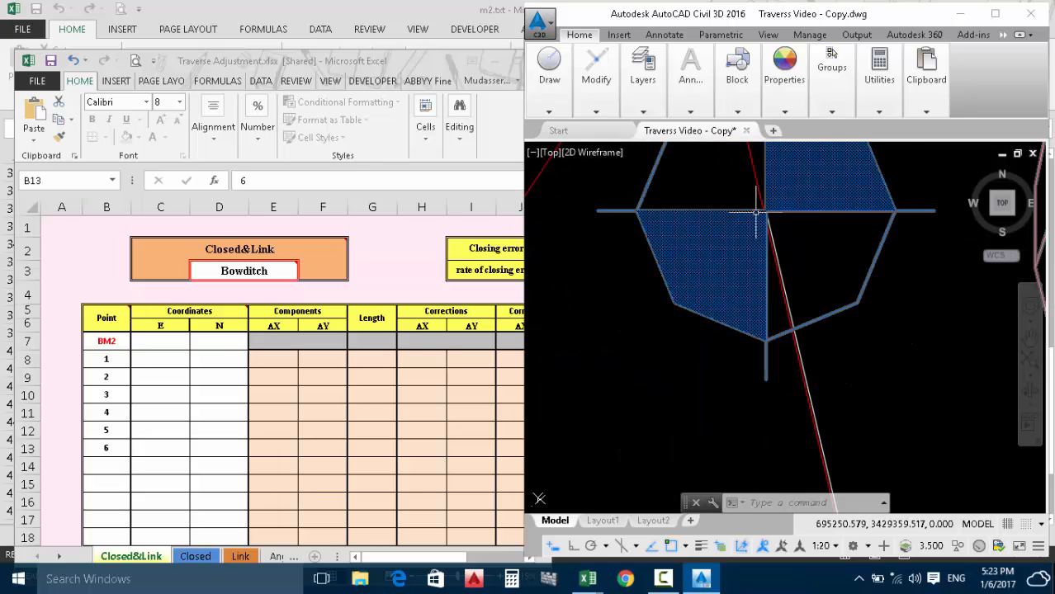
scroll(768, 213, "down", 5)
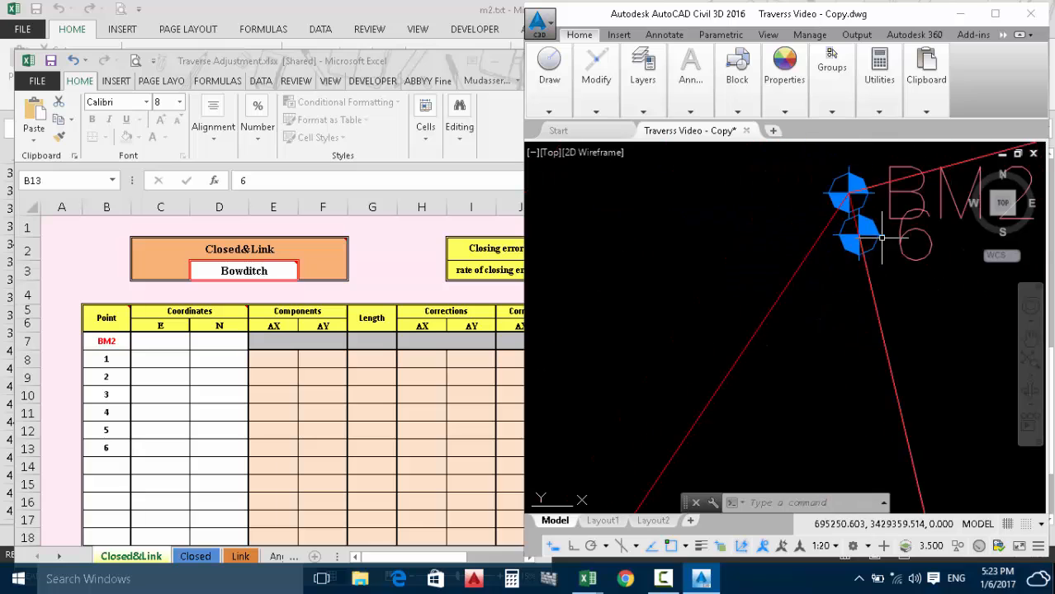
scroll(723, 251, "down", 11)
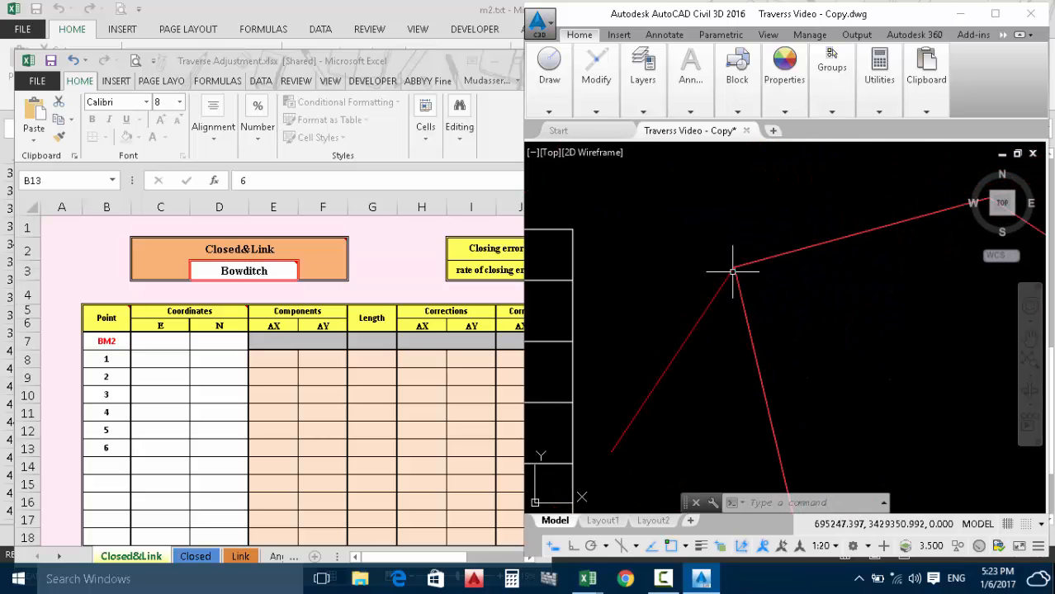
middle_click_drag(592, 368, 790, 271)
scroll(789, 271, "down", 1)
scroll(789, 271, "down", 5)
scroll(695, 361, "up", 5)
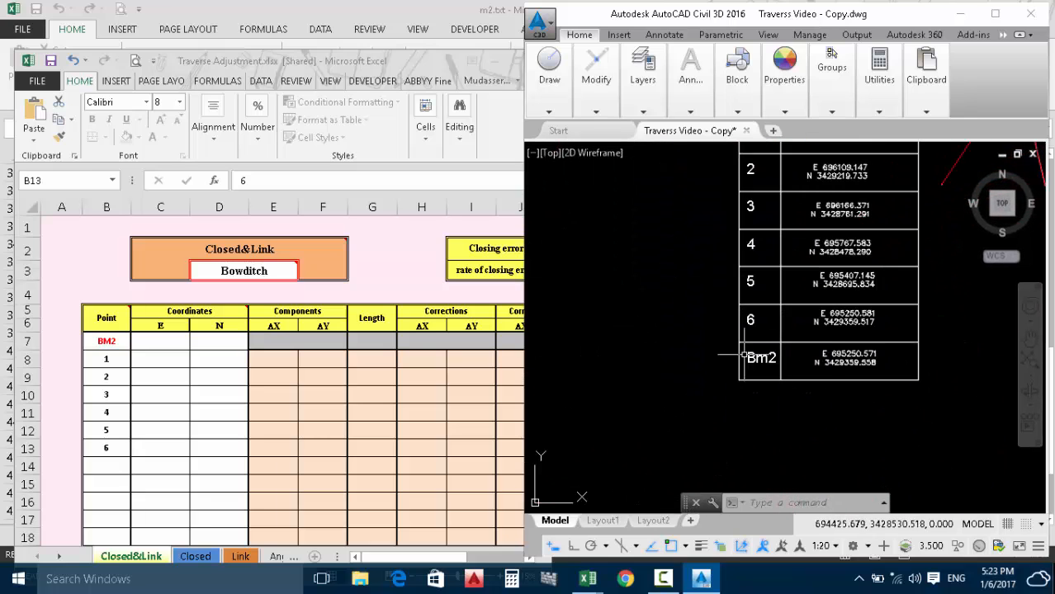
middle_click_drag(802, 337, 765, 326)
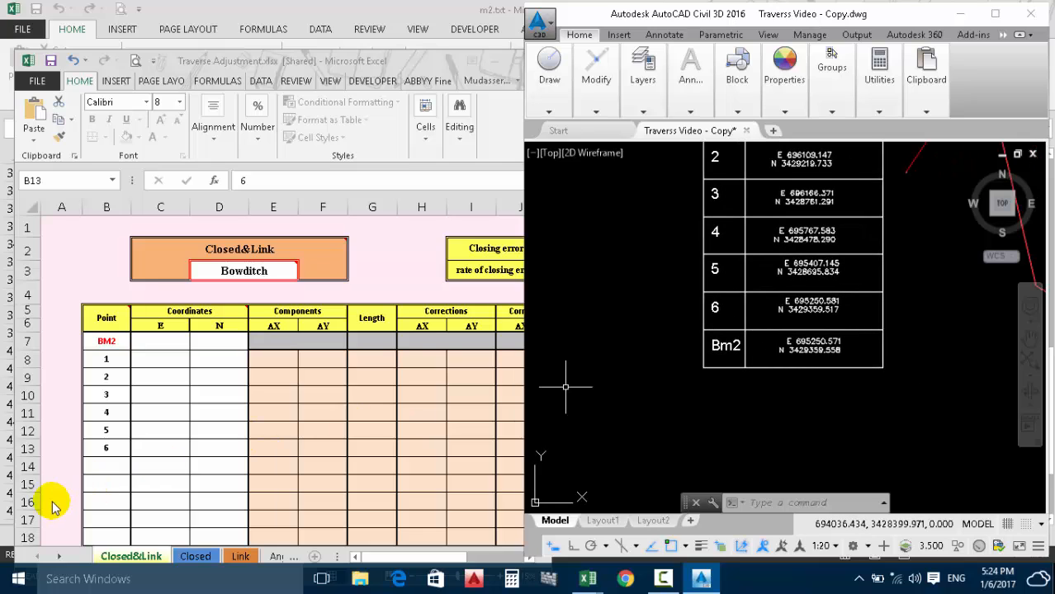
left_click(105, 466)
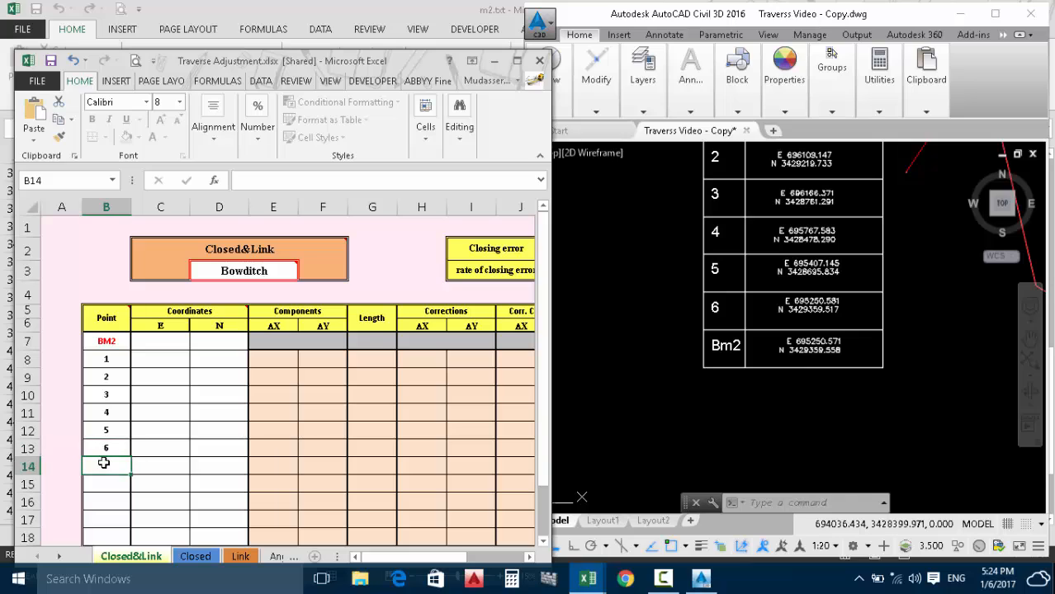
type("BM2")
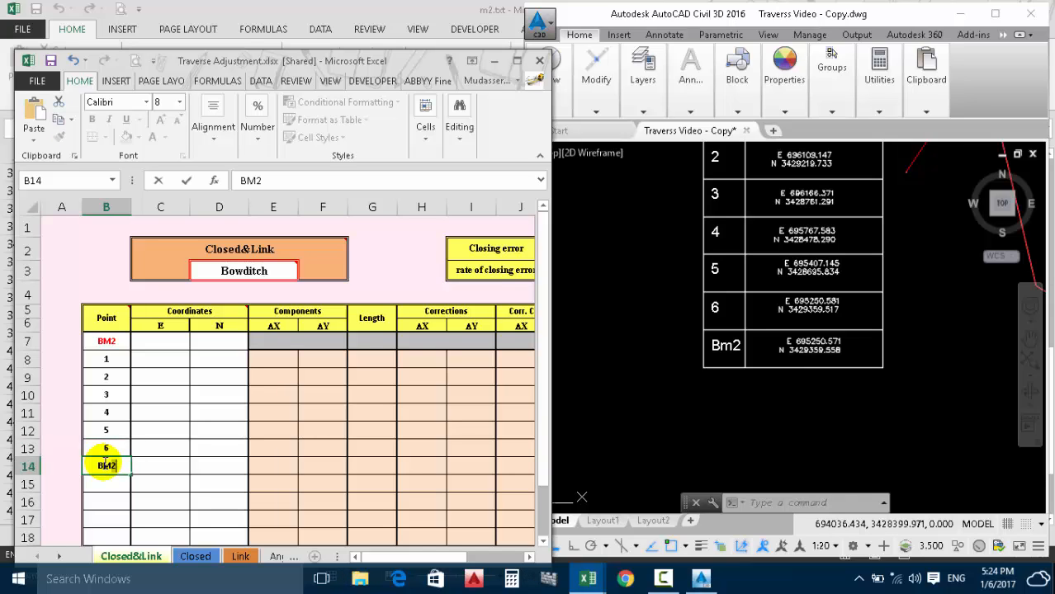
left_click(144, 493)
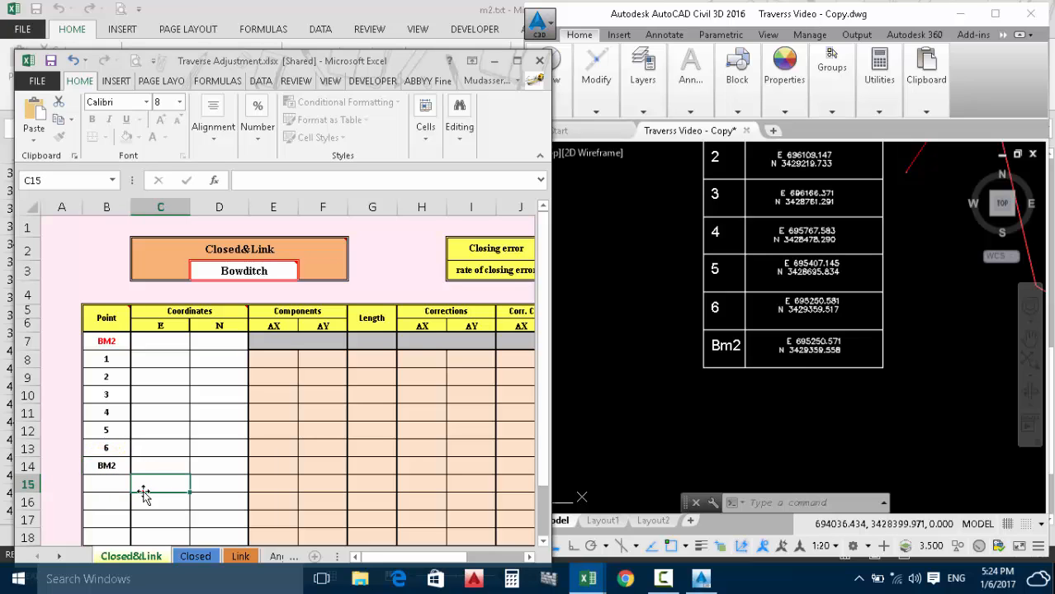
Examine the traverse corner where BM2 and point 6 lie close together in the drawing.
left_click(696, 331)
scroll(641, 358, "down", 3)
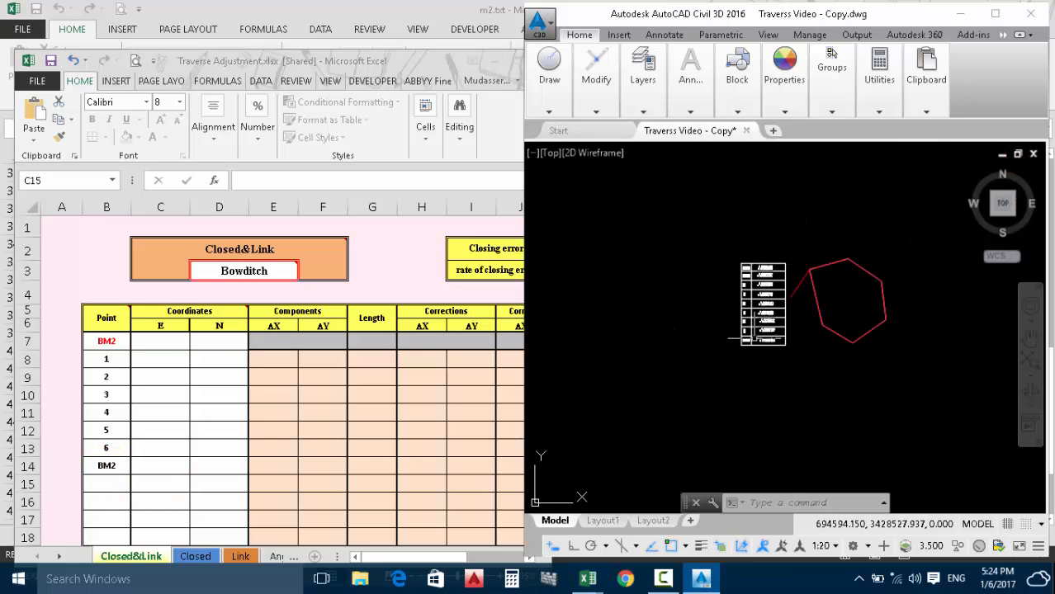
scroll(822, 281, "up", 1)
scroll(821, 279, "up", 5)
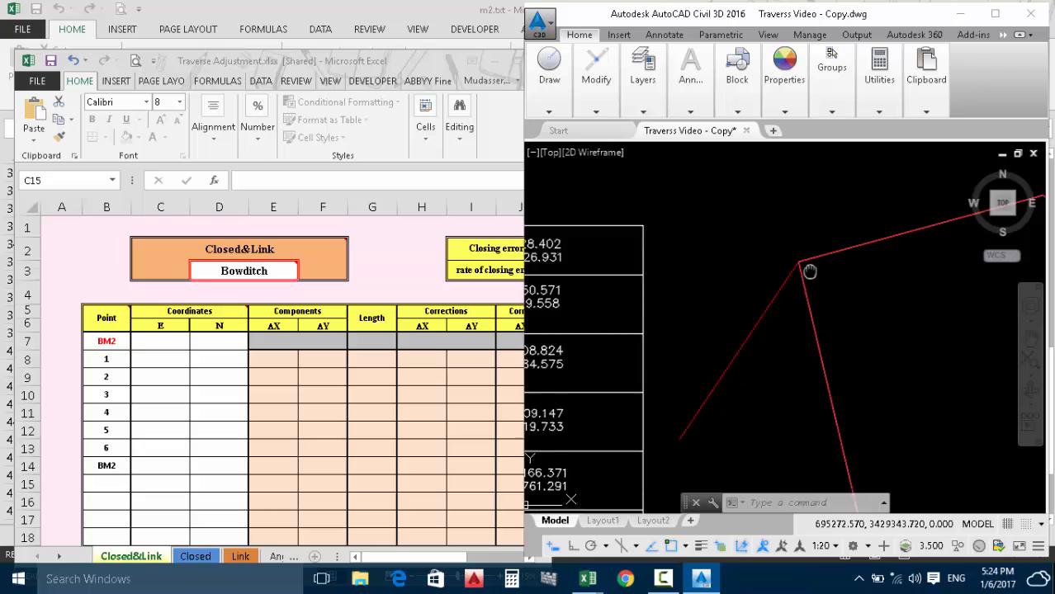
mouse_move(810, 266)
middle_mouse_down()
mouse_move(737, 282)
mouse_move(676, 280)
middle_mouse_up()
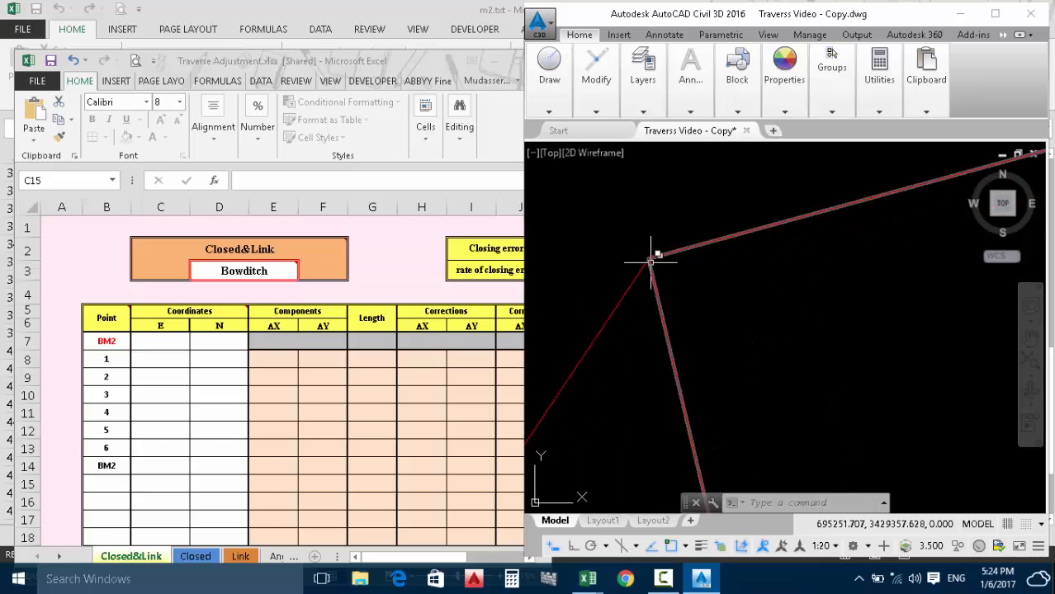
mouse_move(651, 262)
scroll(651, 262, "up", 3)
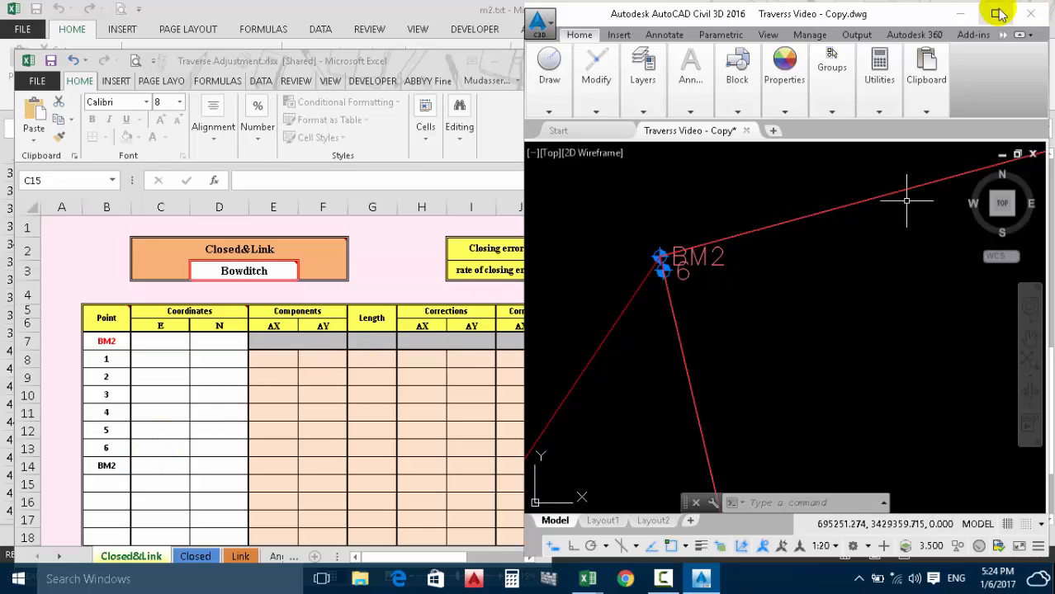
Enter the starting BM2 coordinates from the drawing's table: E 695250.571 in C7 and N 3429359.558 in D7.
mouse_move(660, 256)
middle_mouse_down()
mouse_move(659, 188)
mouse_move(876, 165)
mouse_move(859, 214)
middle_mouse_up()
scroll(859, 213, "down", 4)
scroll(685, 201, "up", 4)
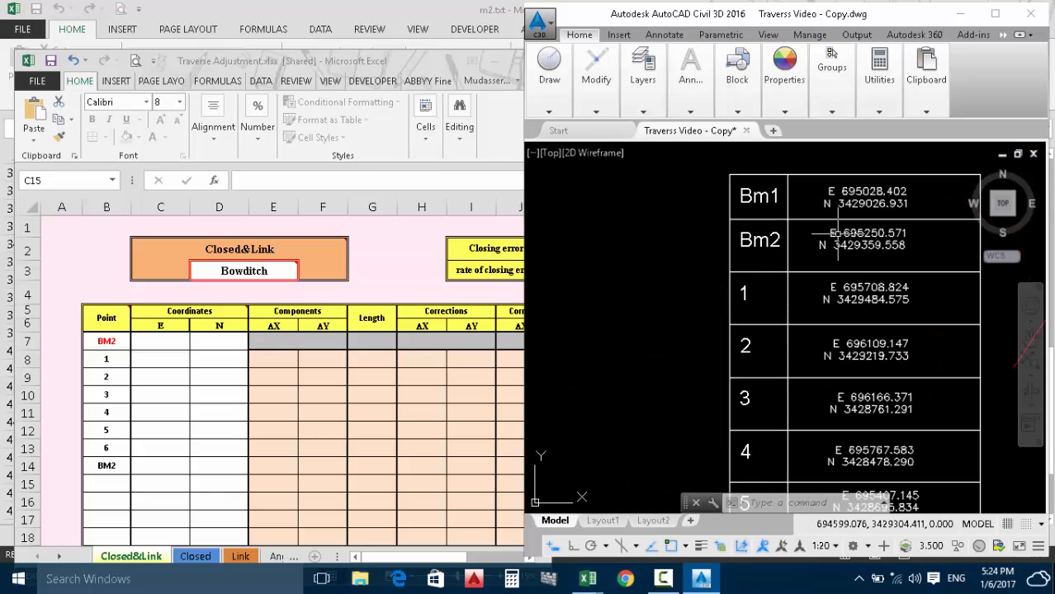
middle_click_drag(913, 248, 890, 248)
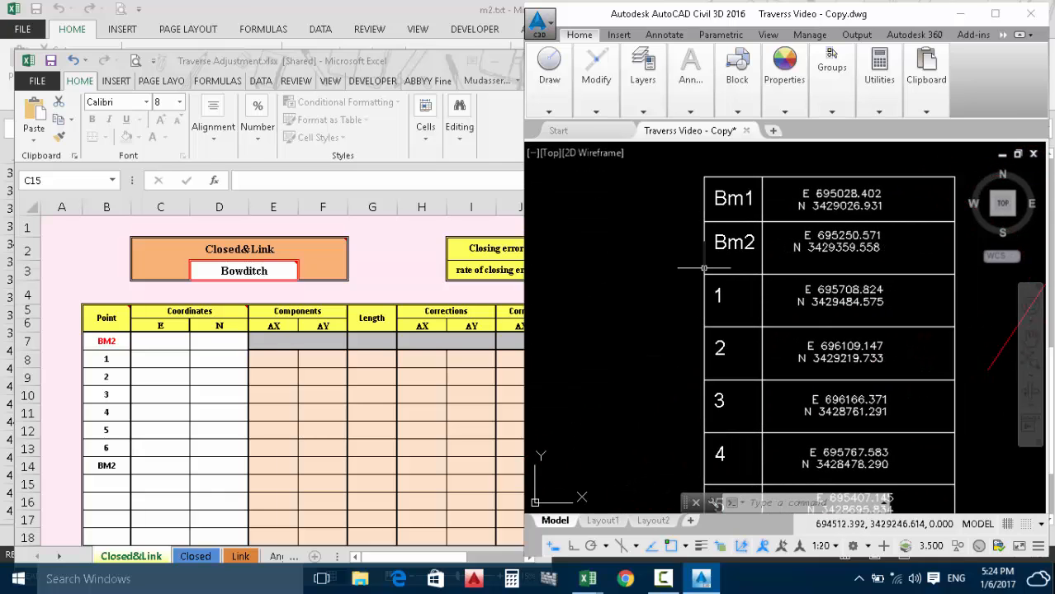
left_click(150, 342)
left_click(150, 342)
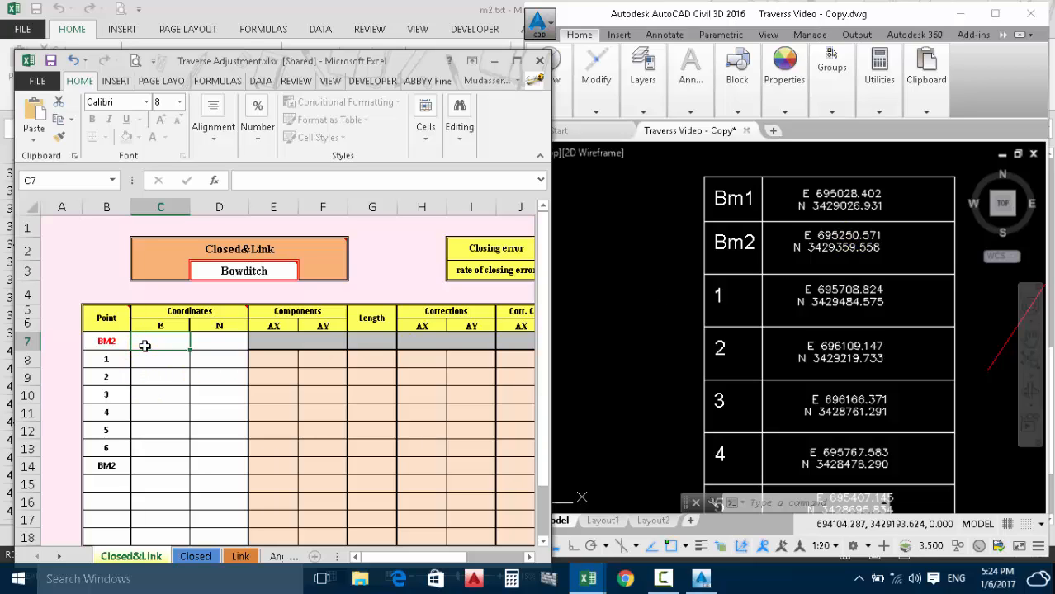
type("695250.571")
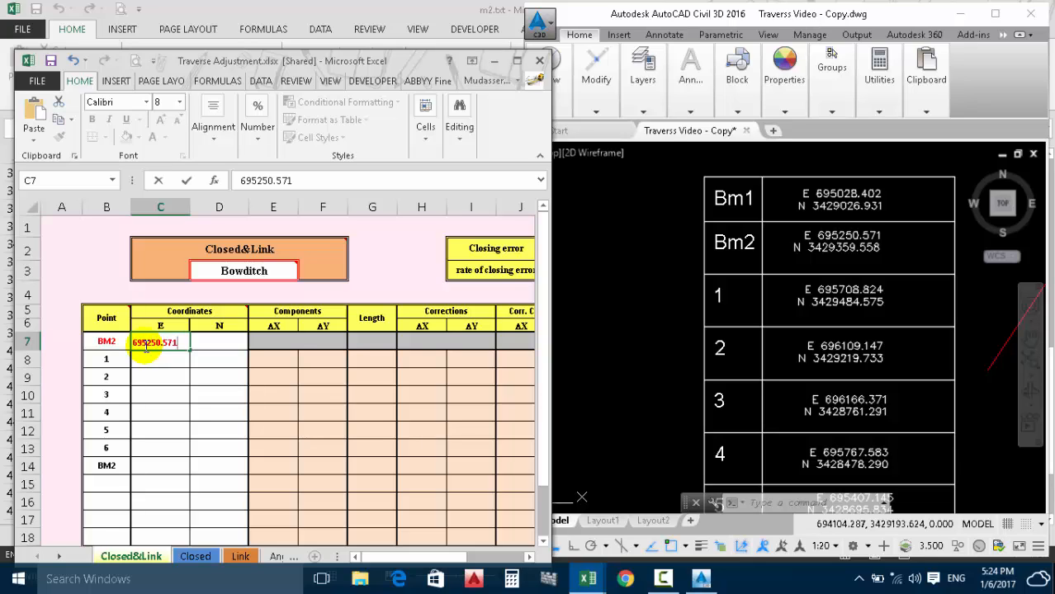
left_click(205, 345)
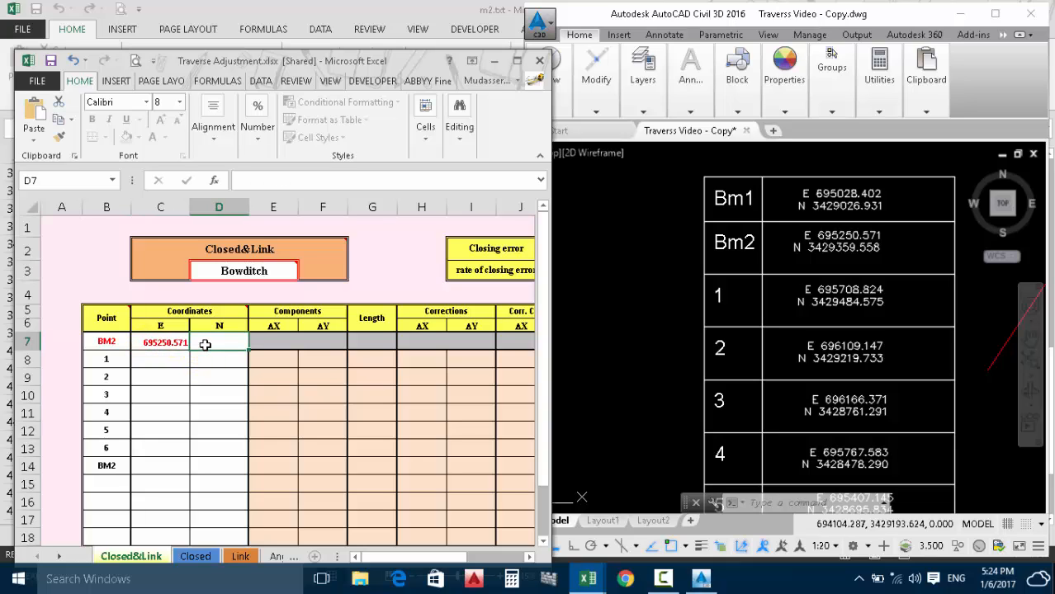
left_click(206, 345)
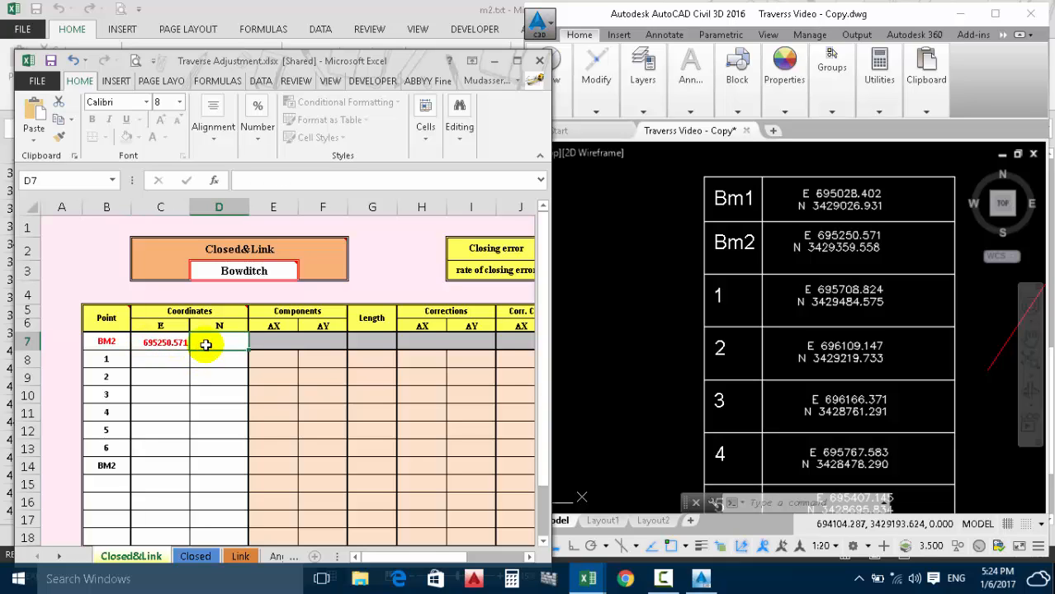
type("3429359.558")
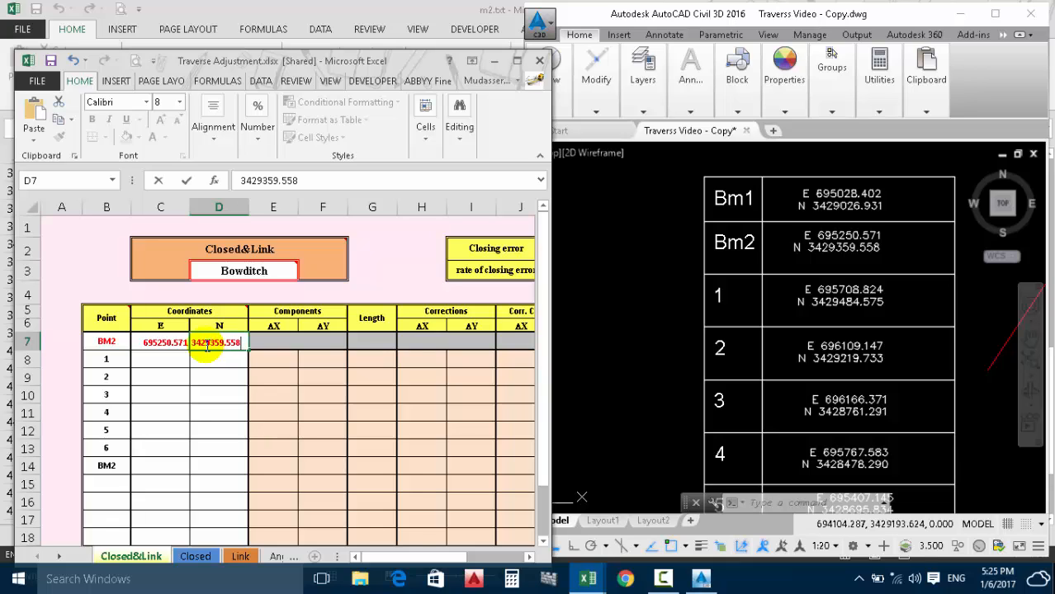
left_click(147, 357)
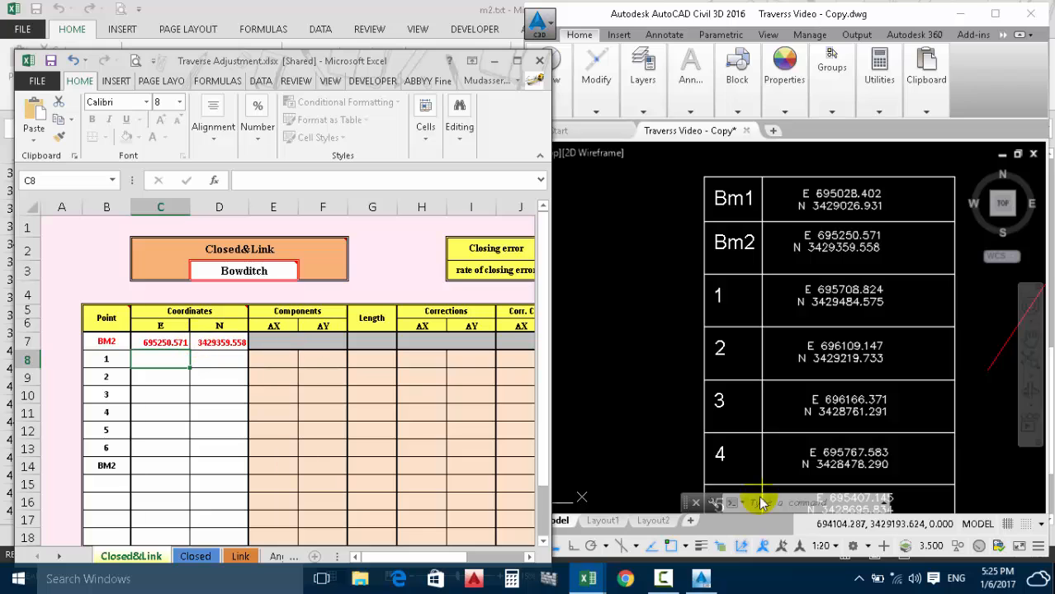
left_click(664, 581)
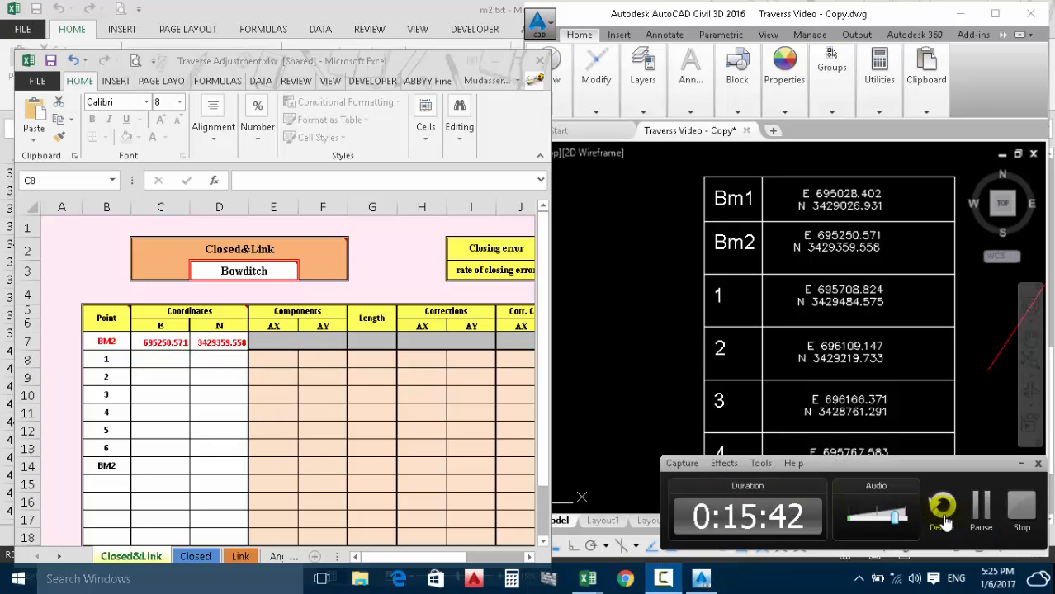
left_click(979, 505)
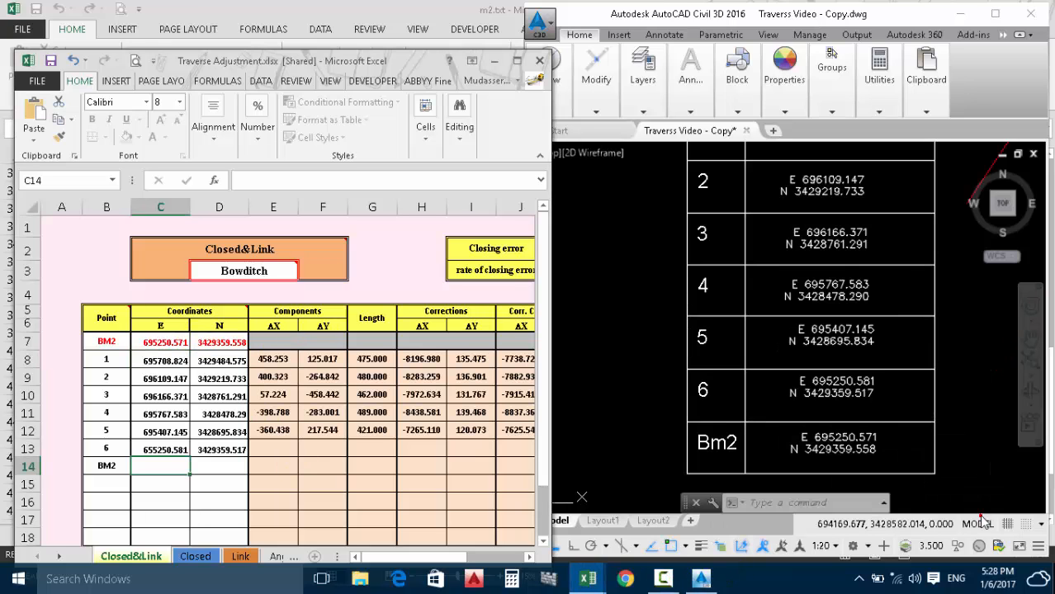
left_click(664, 580)
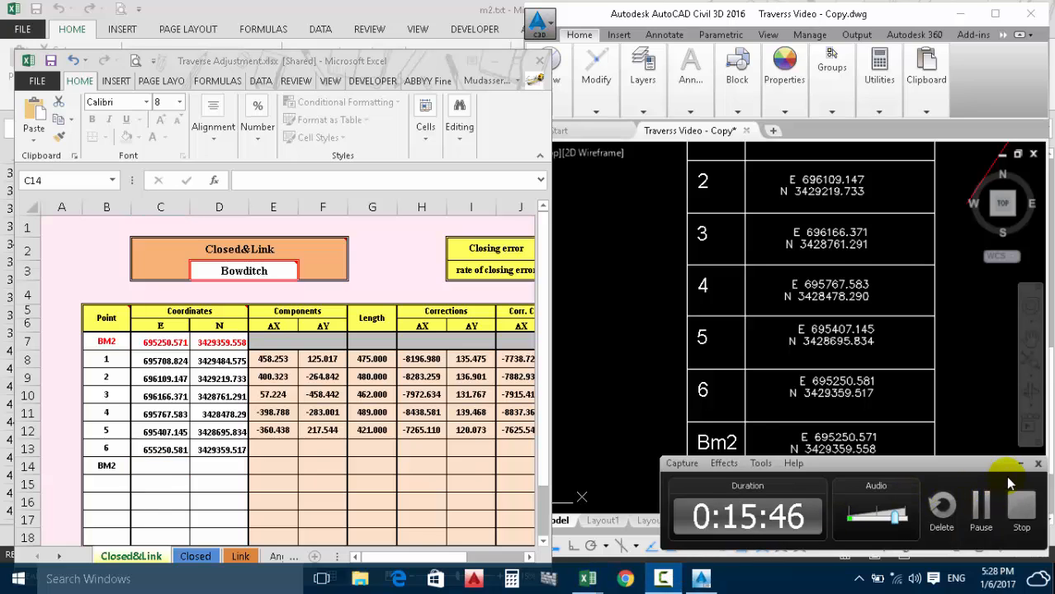
left_click(1019, 465)
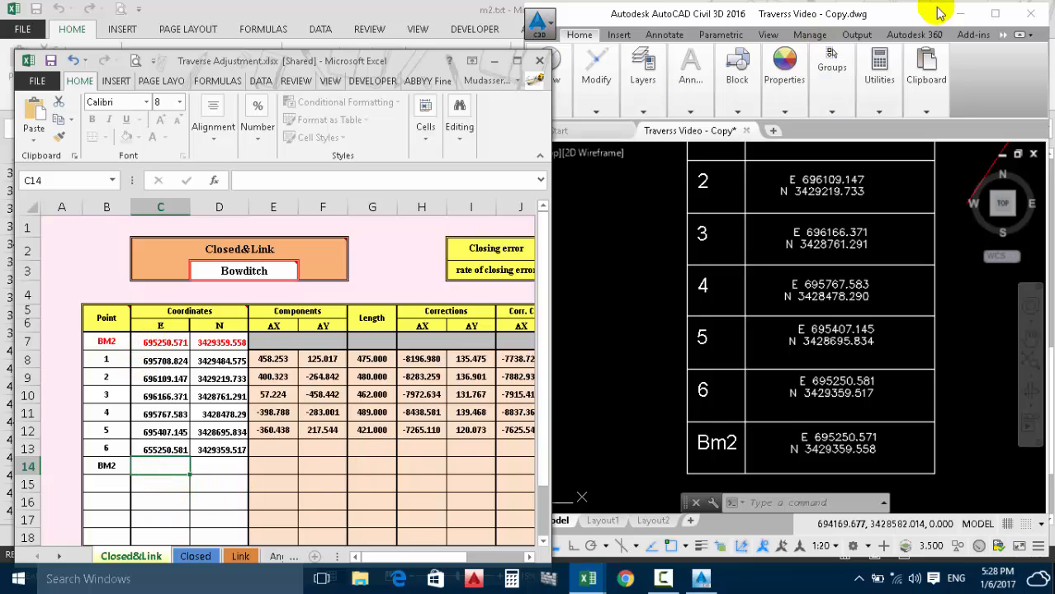
Maximize the workbook and enter the closing BM2 coordinates: E 695250.571 in C14 and N 3429359.558 in D14.
left_click(516, 60)
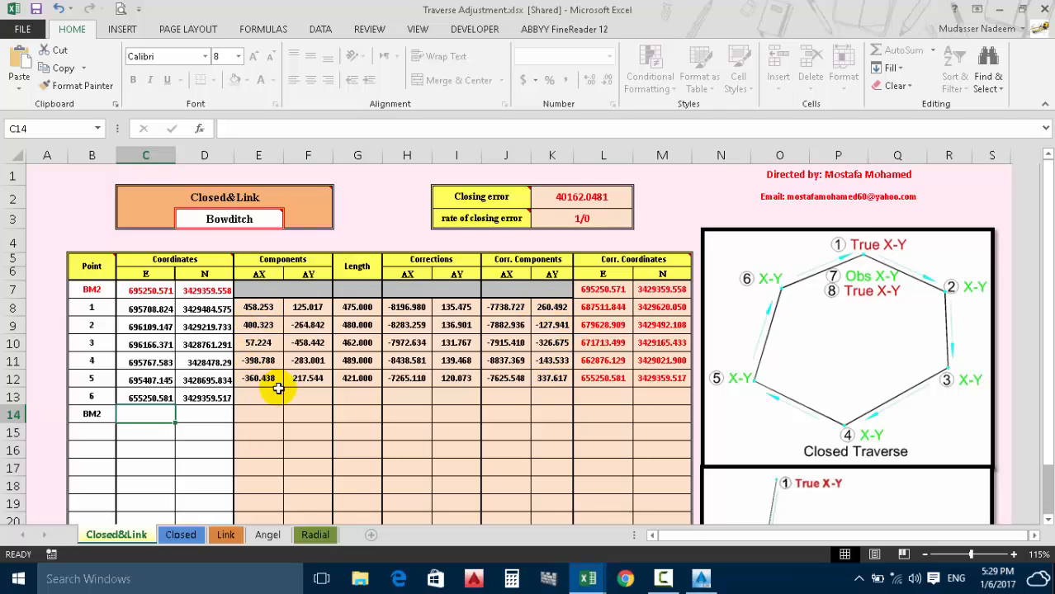
left_click(137, 415)
type("6952")
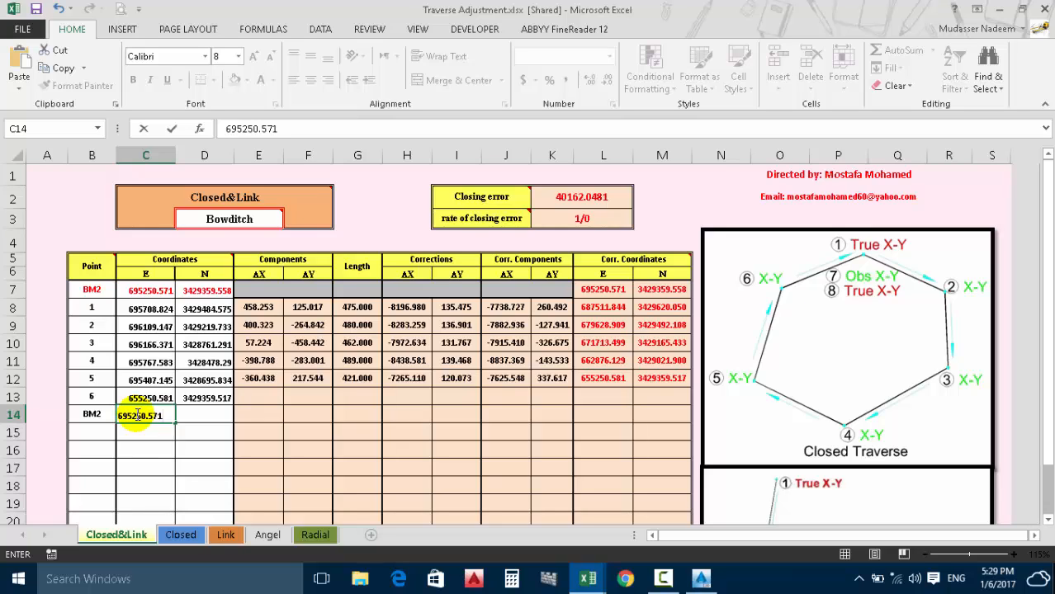
type("50.571")
key("Tab")
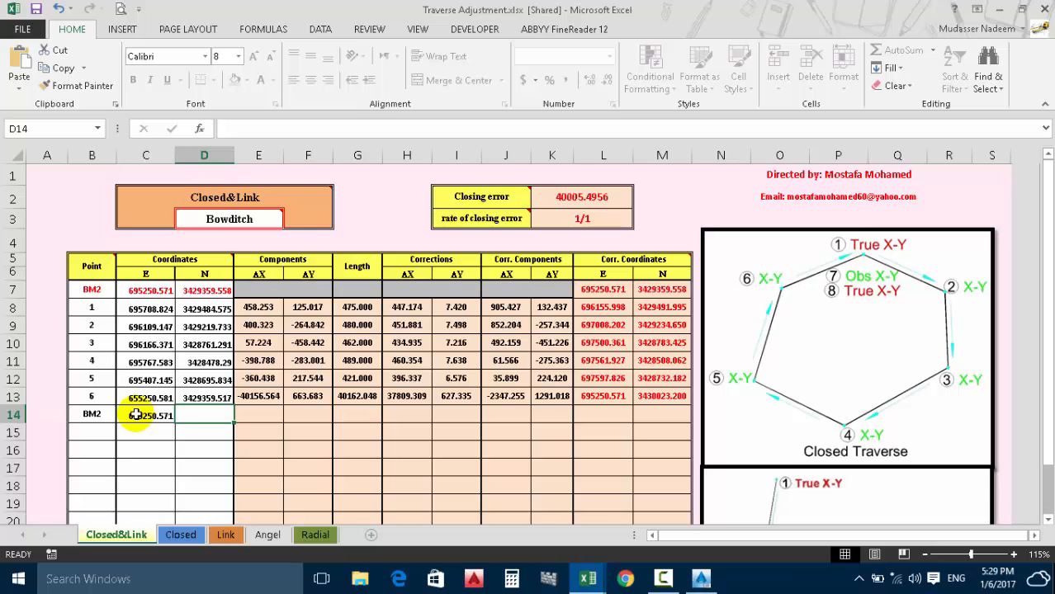
type("342")
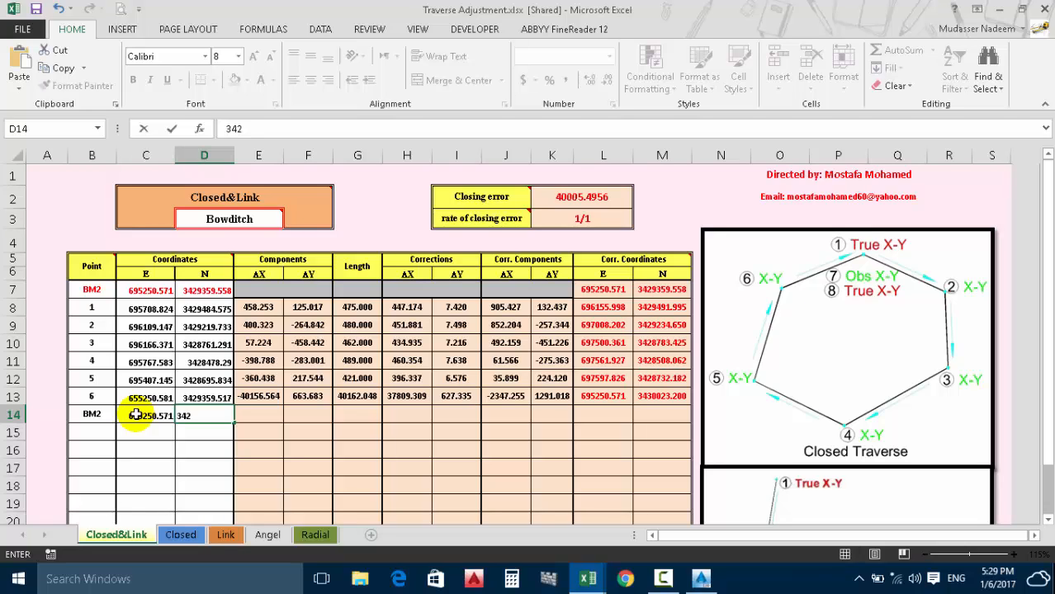
type("9359.558")
key("Return")
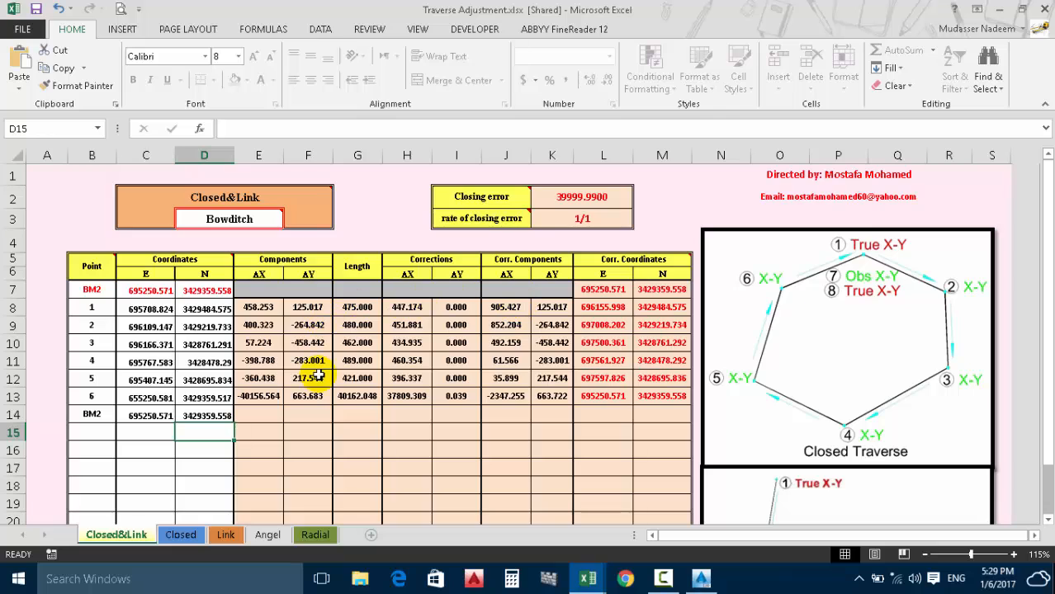
left_click_drag(595, 290, 658, 400)
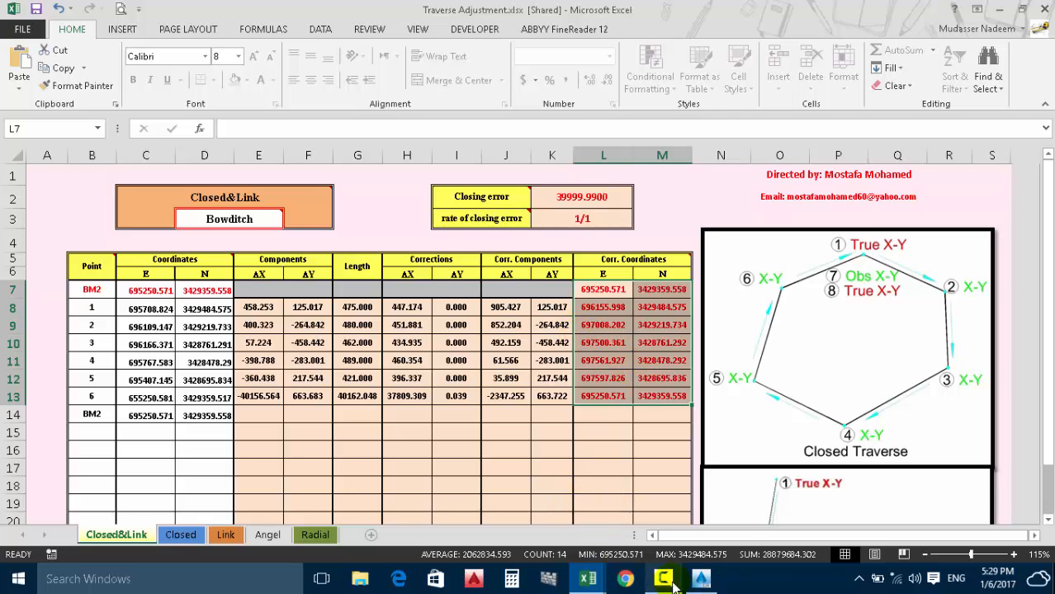
left_click(673, 585)
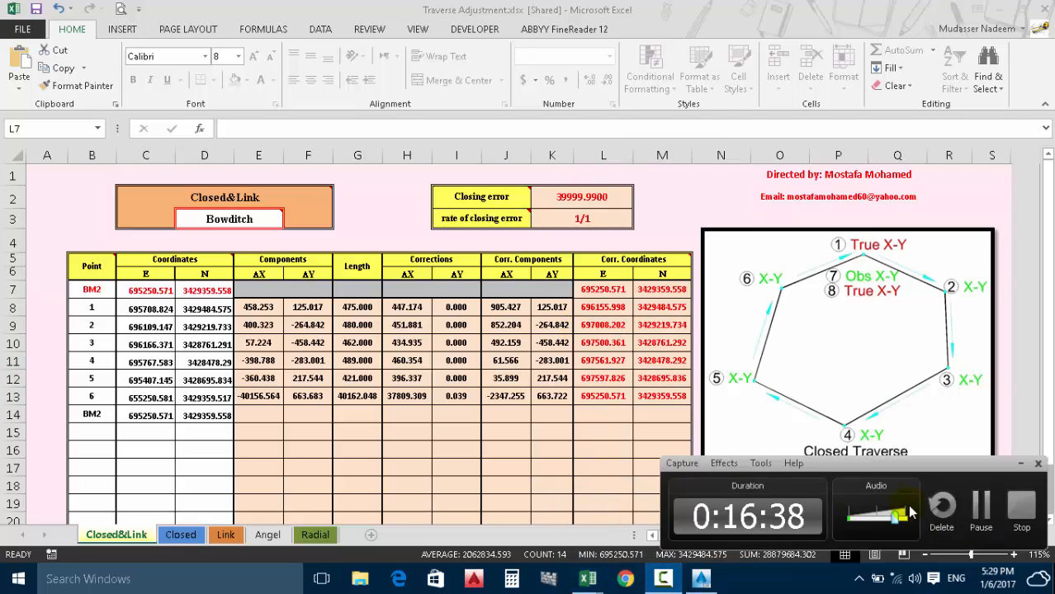
left_click(981, 516)
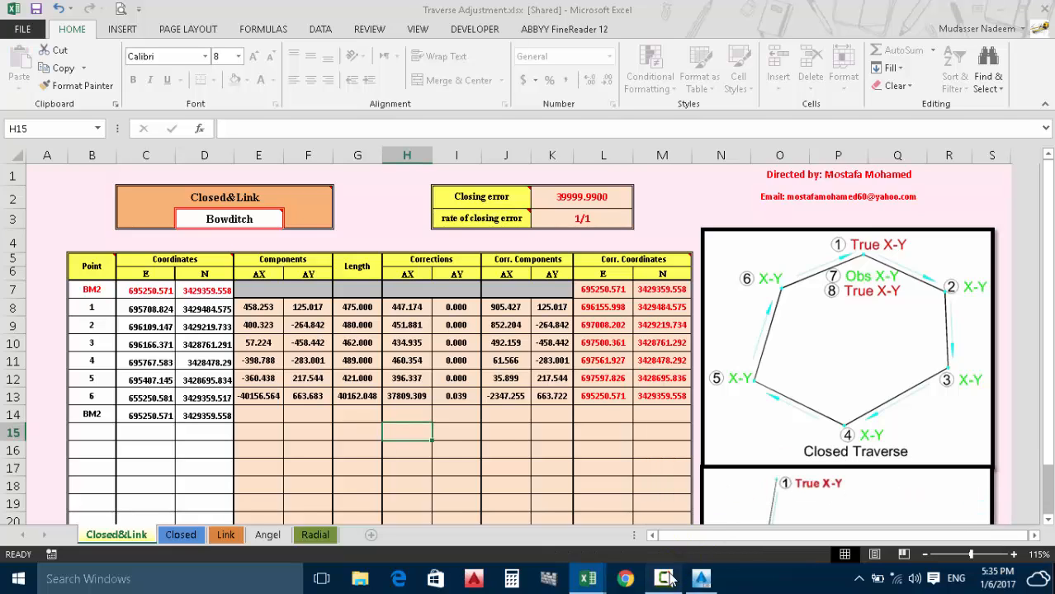
left_click(664, 580)
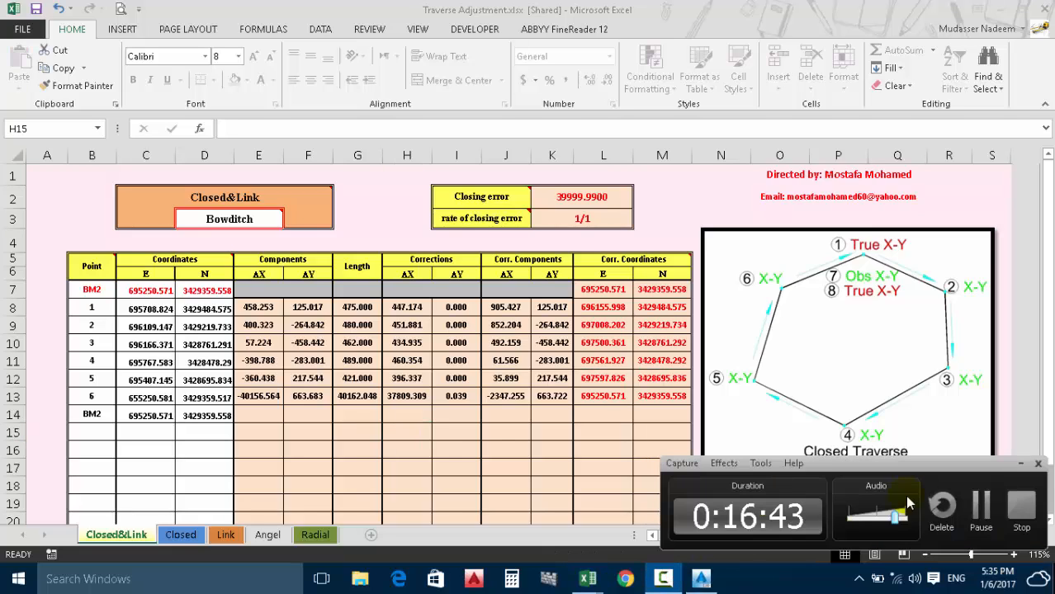
left_click(1021, 463)
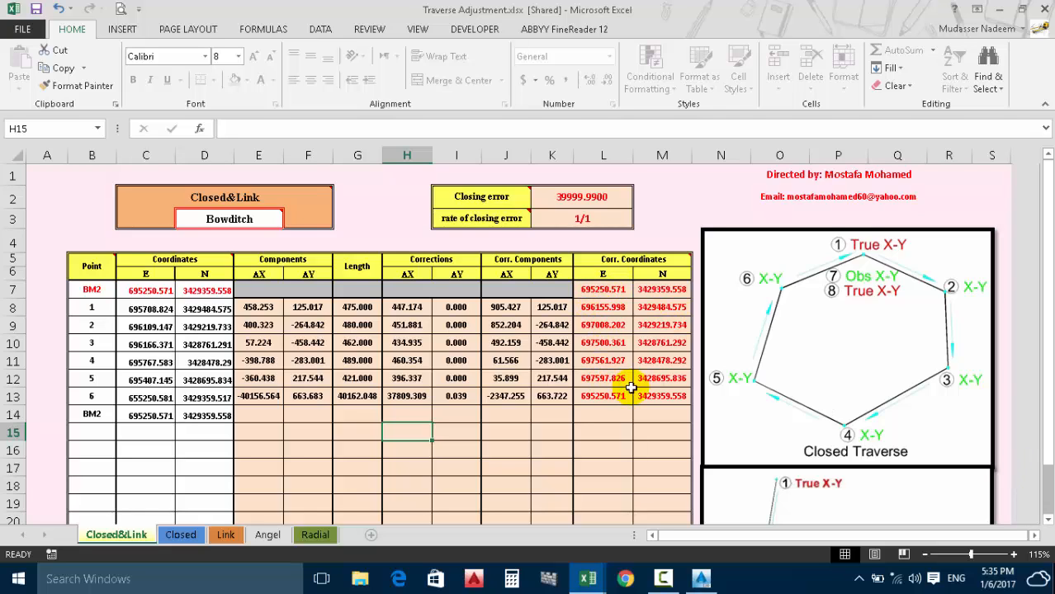
Copy the corrected coordinates L7:M13 from Closed&Link and paste them as values into the m2.txt workbook starting at J61.
left_click_drag(586, 287, 667, 393)
right_click(600, 295)
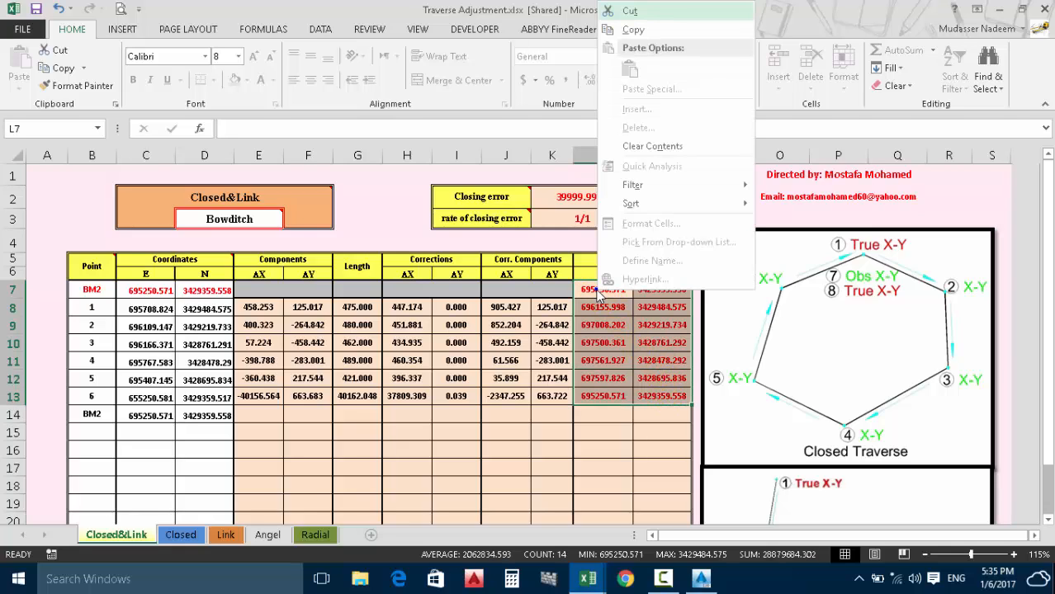
left_click(631, 32)
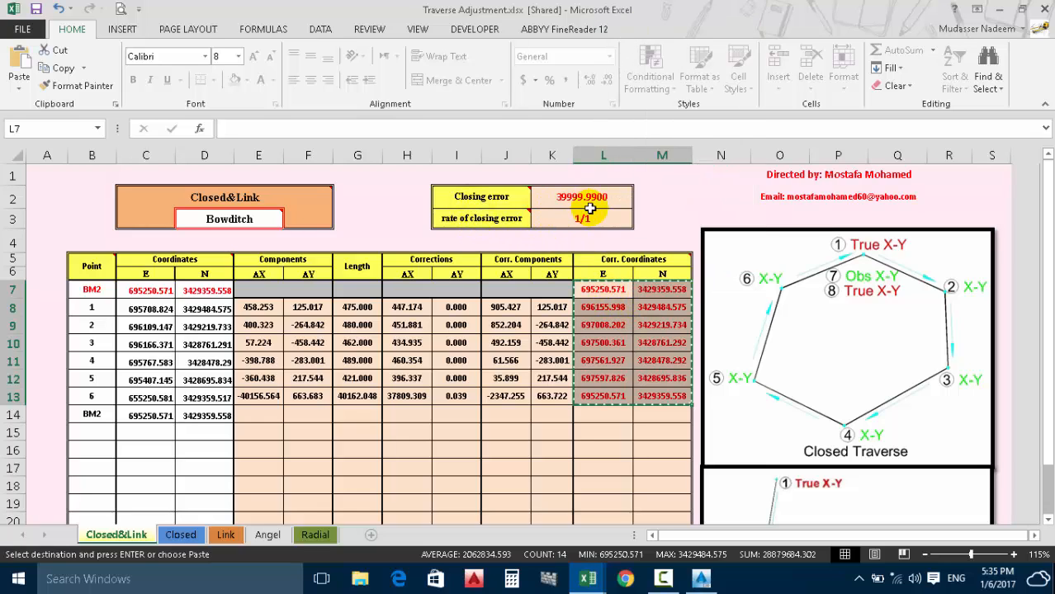
scroll(489, 290, "down", 11)
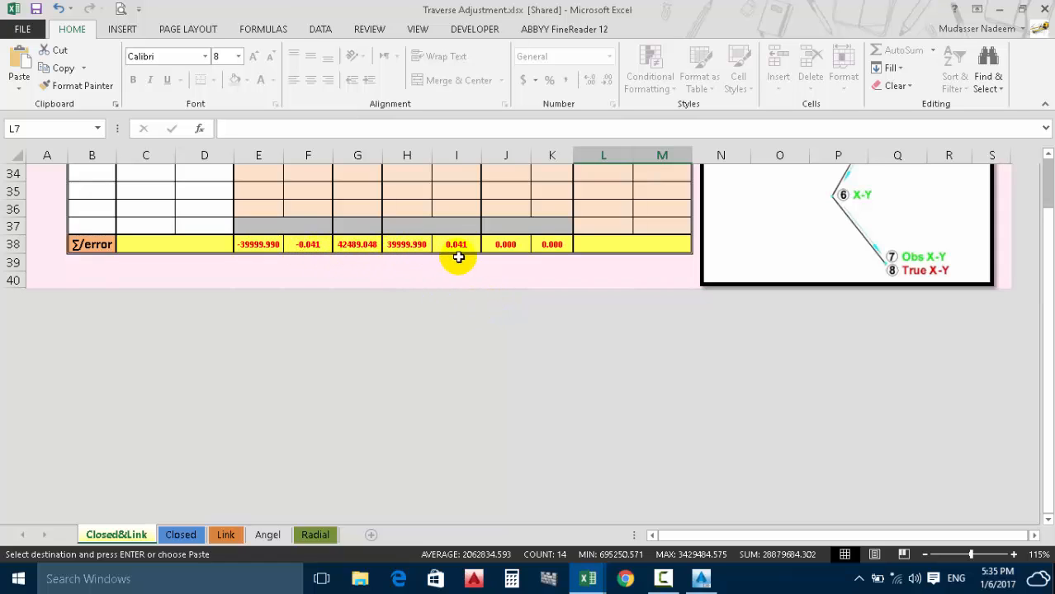
scroll(555, 266, "up", 7)
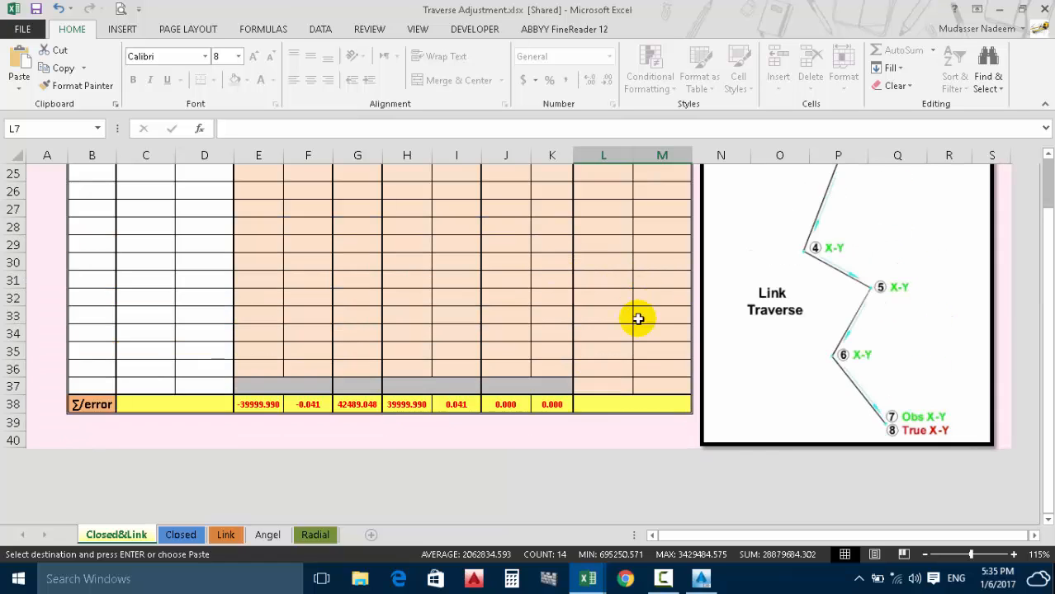
scroll(582, 282, "up", 4)
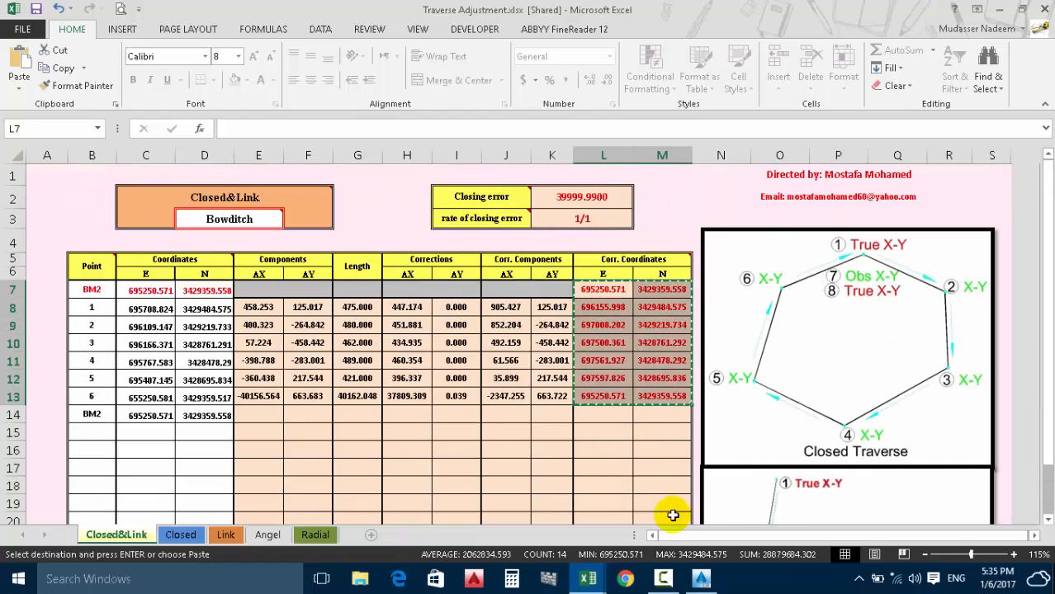
mouse_move(588, 578)
left_click(517, 528)
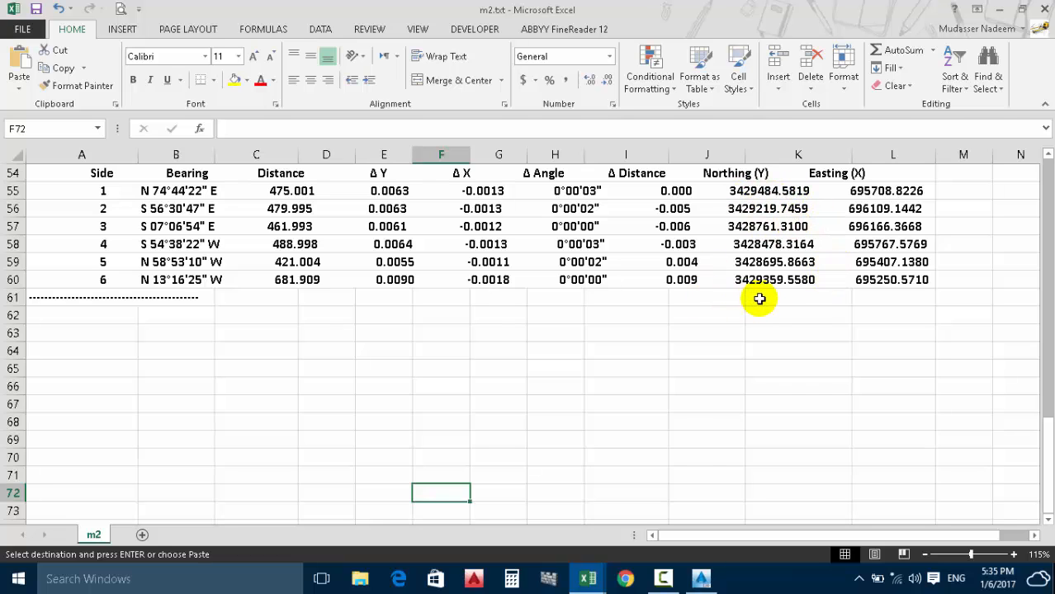
left_click(719, 296)
right_click(719, 296)
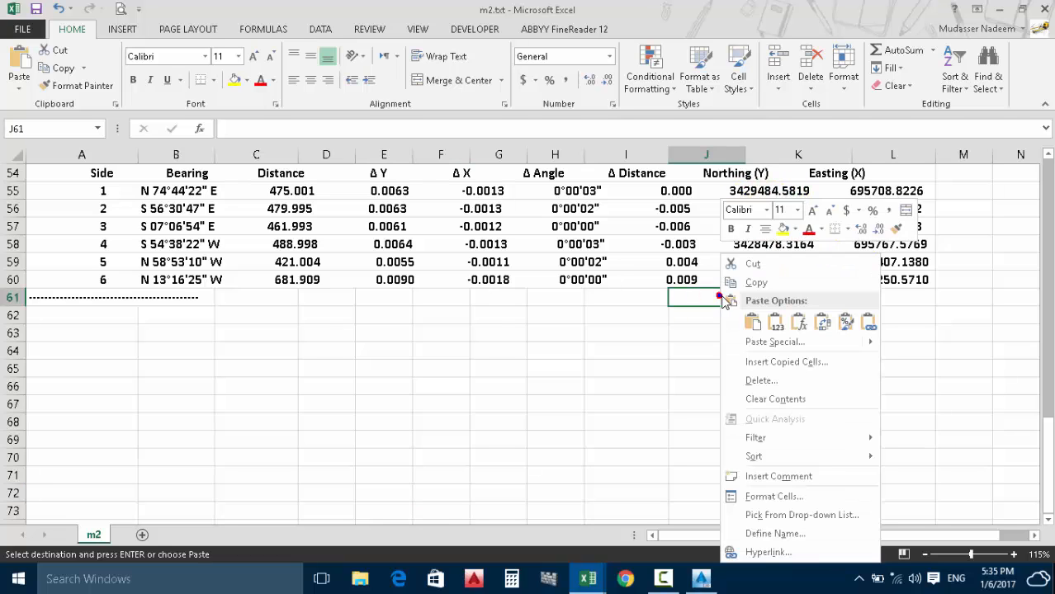
left_click(775, 321)
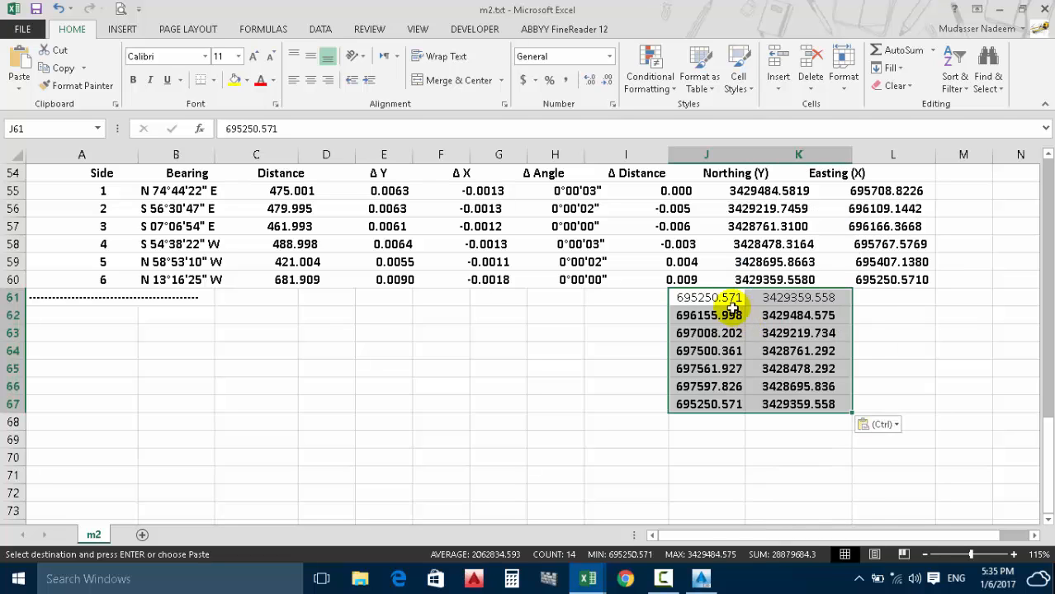
Make the pasted coordinates in J61:K67 bold.
left_click(134, 82)
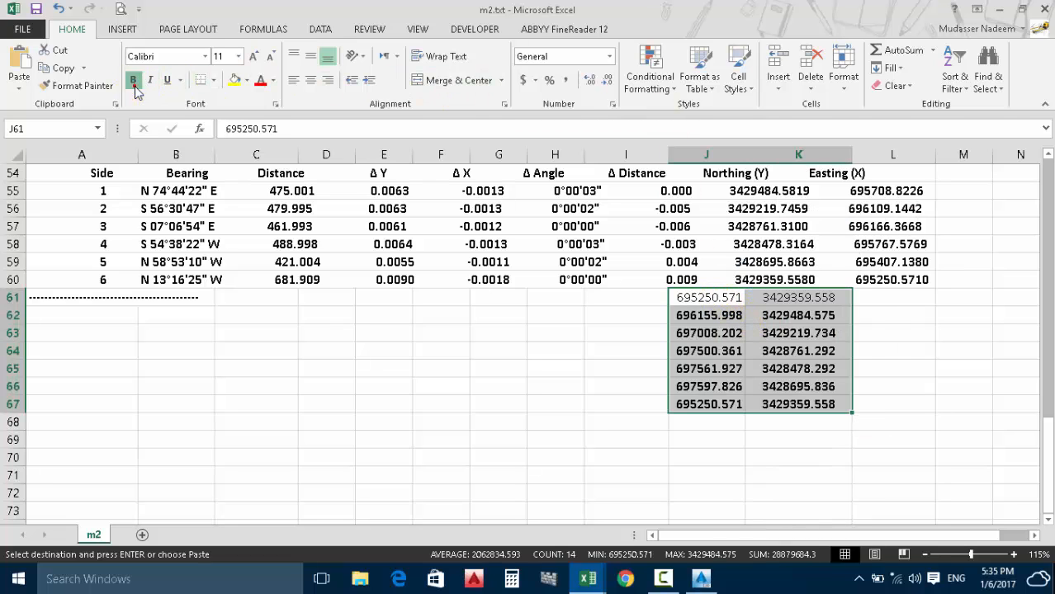
left_click_drag(692, 301, 826, 400)
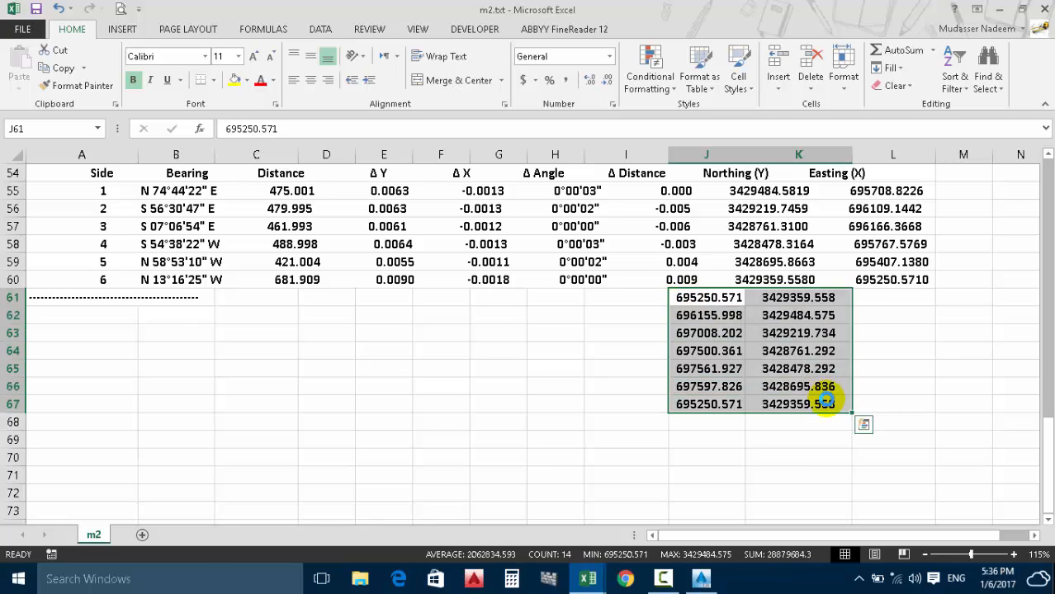
key("ctrl+c")
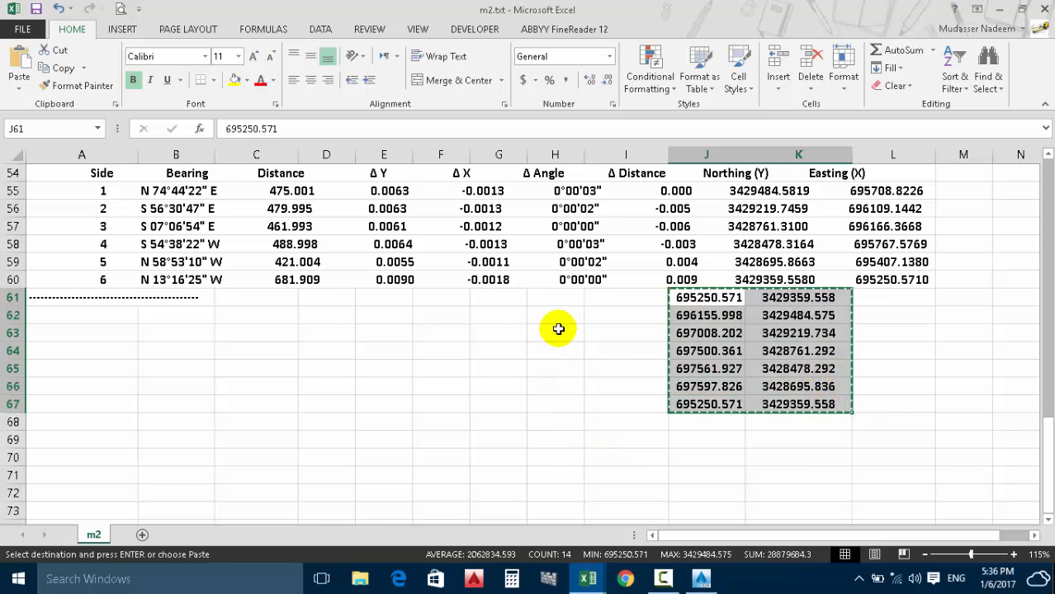
left_click(558, 329)
key("Escape")
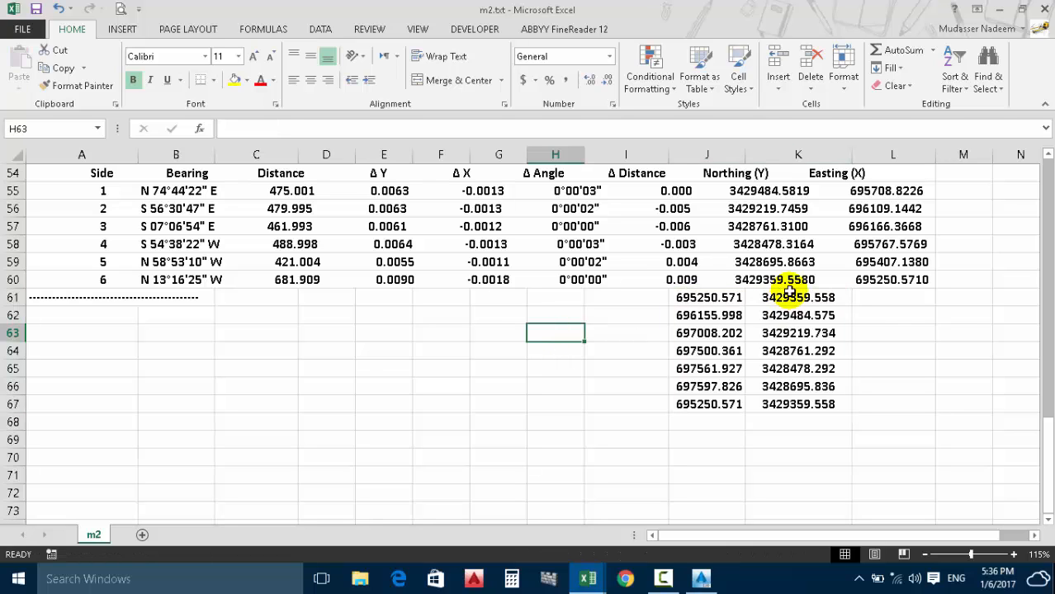
Move the northings from K61:K67 to the range starting at I62, and the eastings from J61:J67 to L61.
left_click_drag(788, 298, 807, 404)
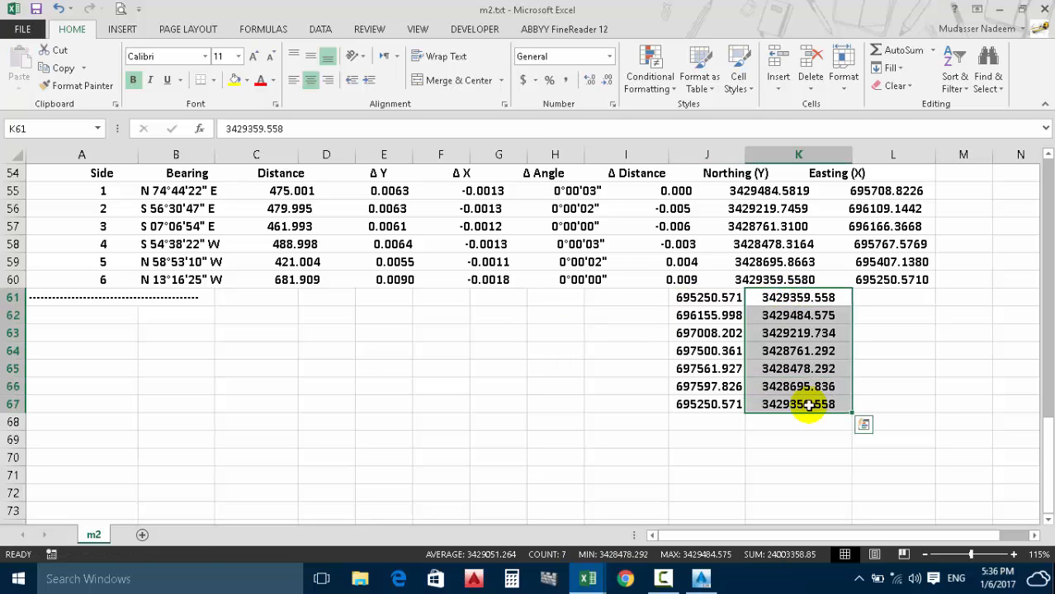
key("ctrl+c")
left_click(592, 313)
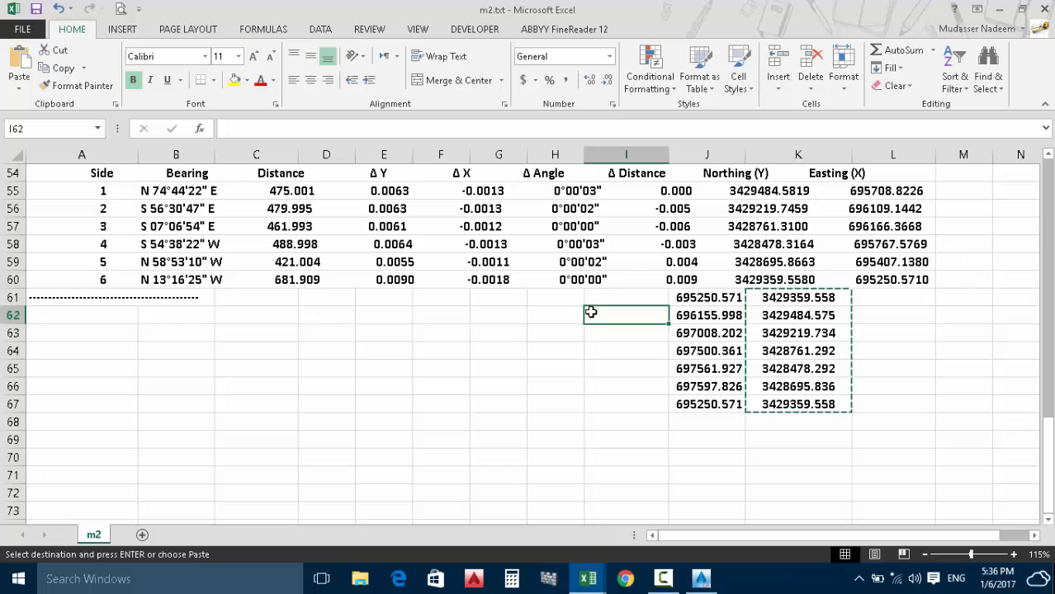
key("ctrl+v")
left_click_drag(691, 296, 720, 400)
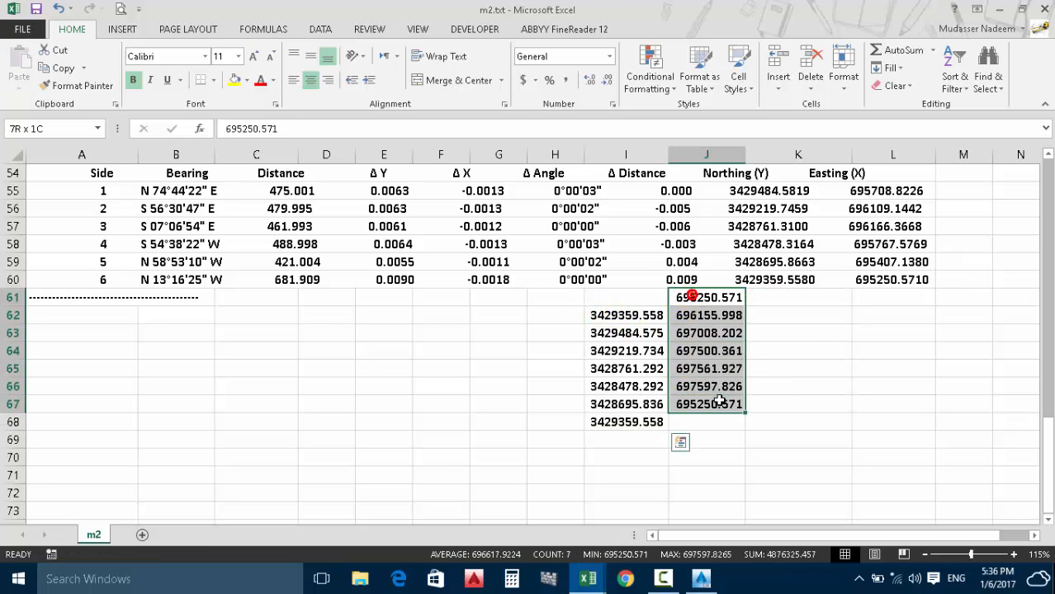
key("ctrl+c")
left_click(869, 296)
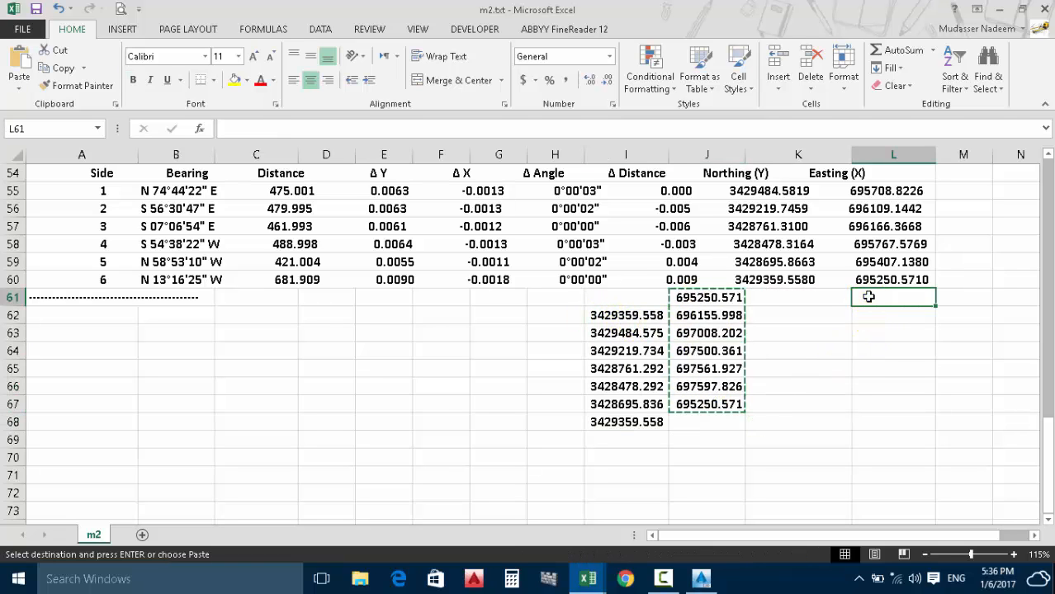
key("ctrl+v")
Move the northings from I62:I68 to K61 so they line up with the Northing (Y) column.
left_click_drag(645, 315, 650, 424)
key("ctrl+c")
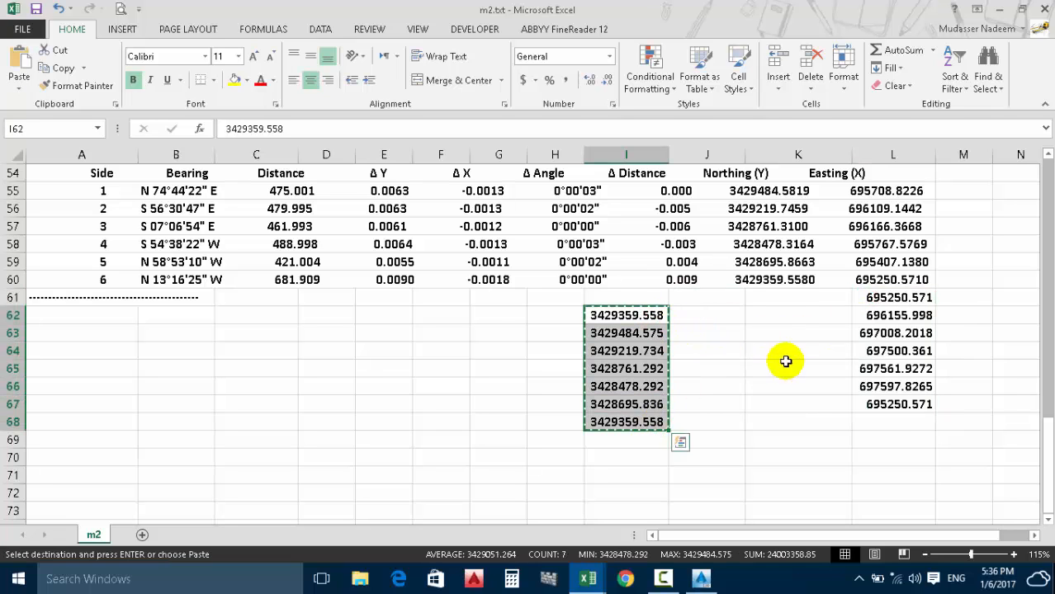
left_click(761, 299)
key("ctrl+v")
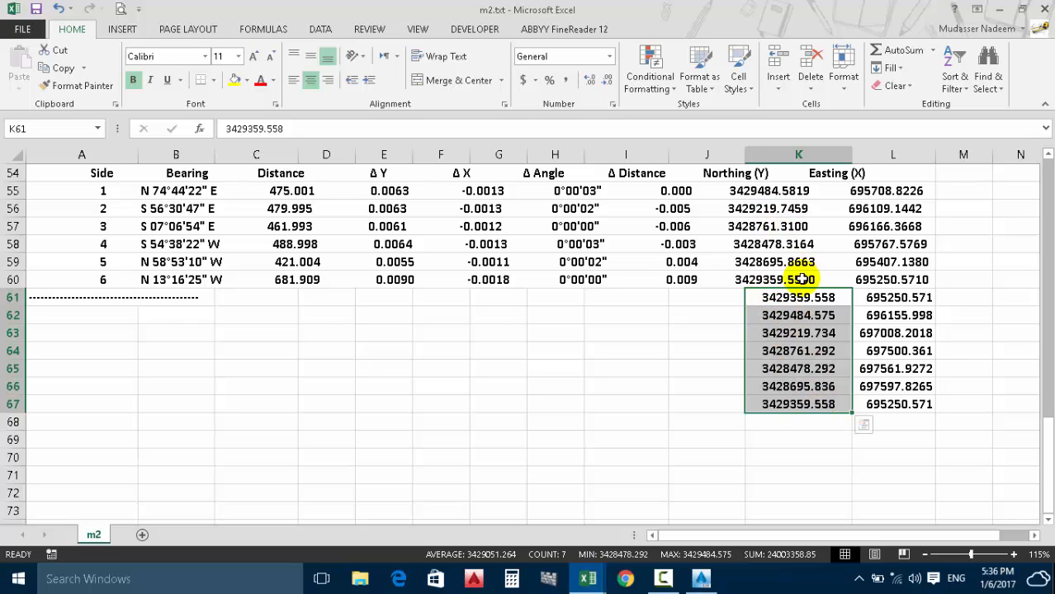
Color the coordinates in K61:L67 red and switch back to the Traverse Adjustment workbook.
left_click_drag(770, 297, 906, 401)
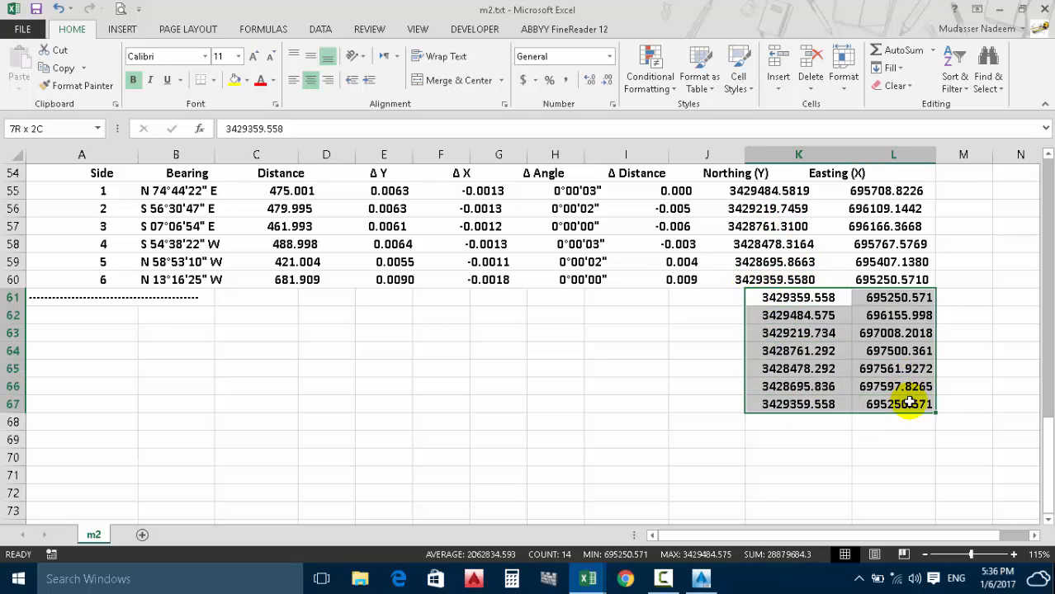
left_click(259, 81)
left_click(589, 577)
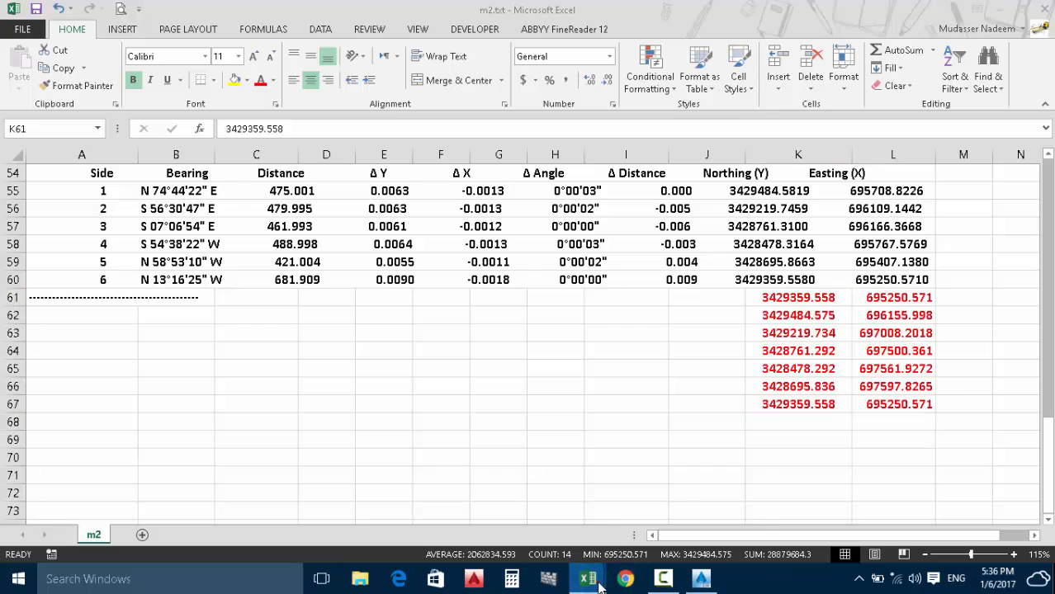
left_click(626, 534)
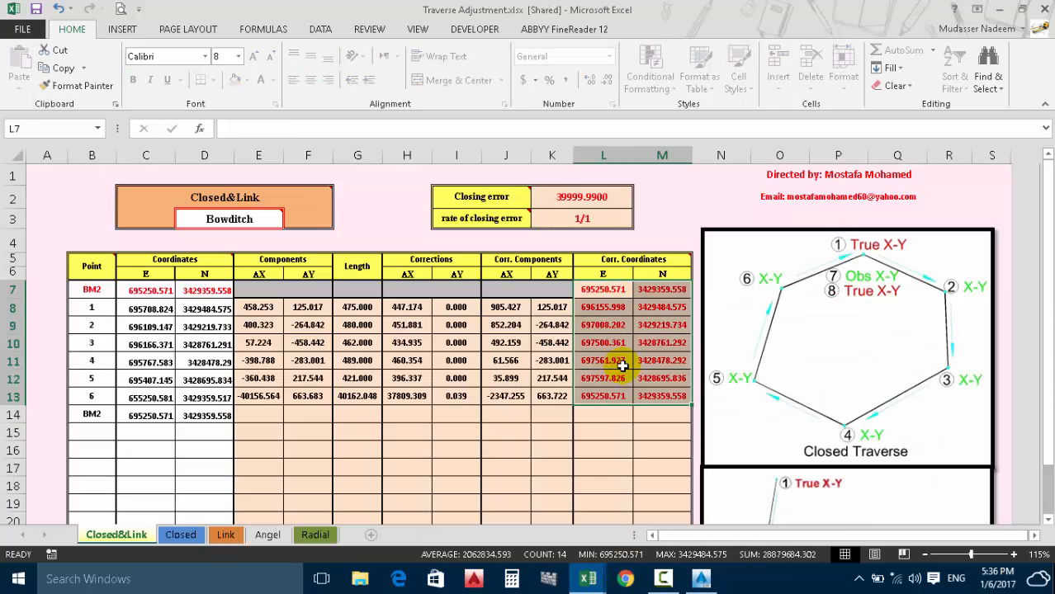
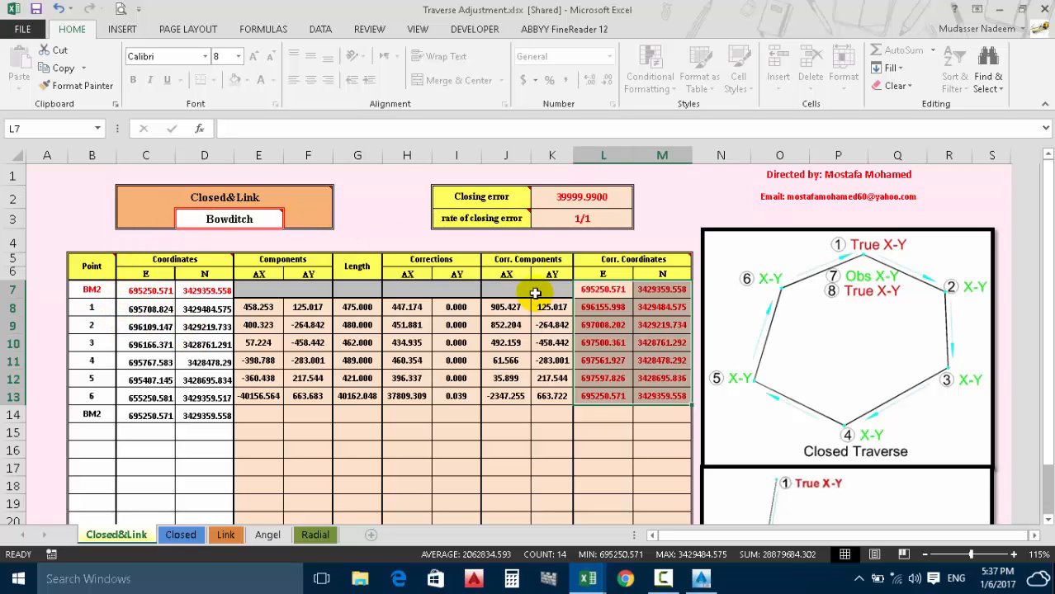
Switch to Civil 3D to examine the closed traverse polygon and its BM2 corner, then return to the Closed&Link sheet.
left_click(698, 579)
left_click(1000, 9)
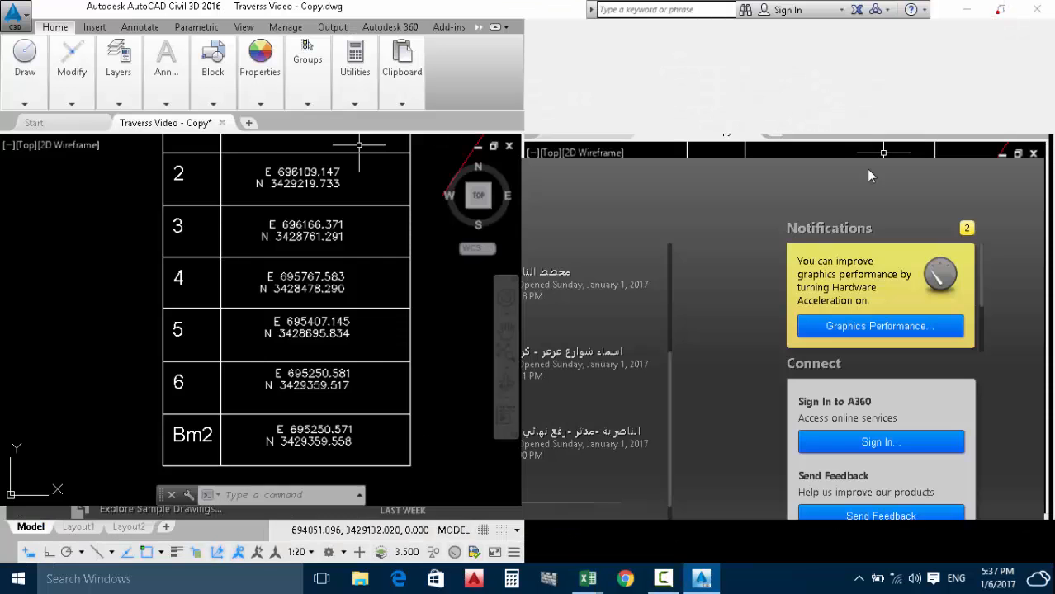
scroll(559, 295, "down", 5)
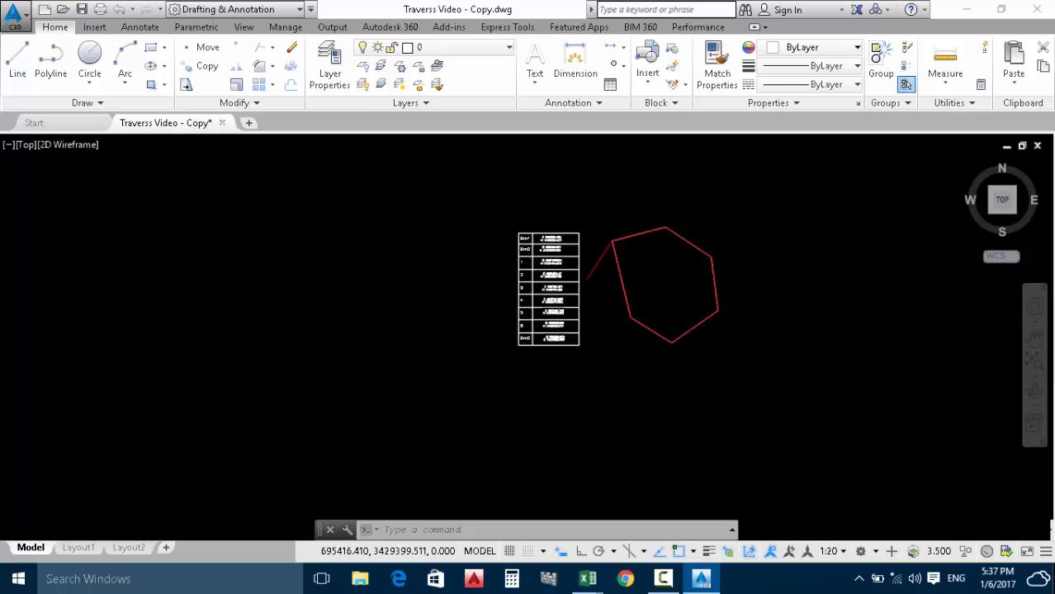
scroll(627, 240, "up", 2)
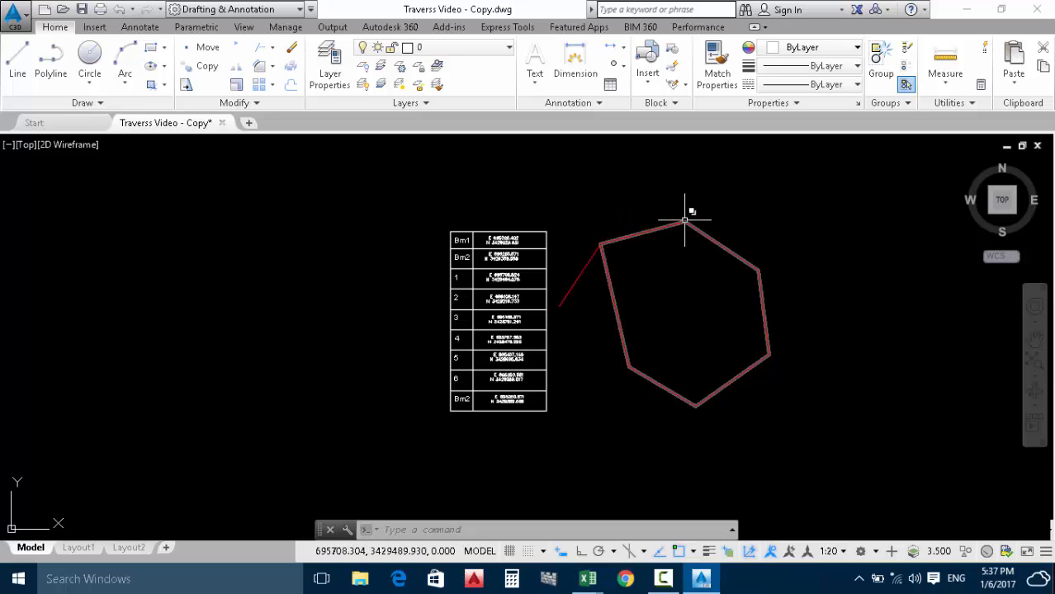
mouse_move(685, 221)
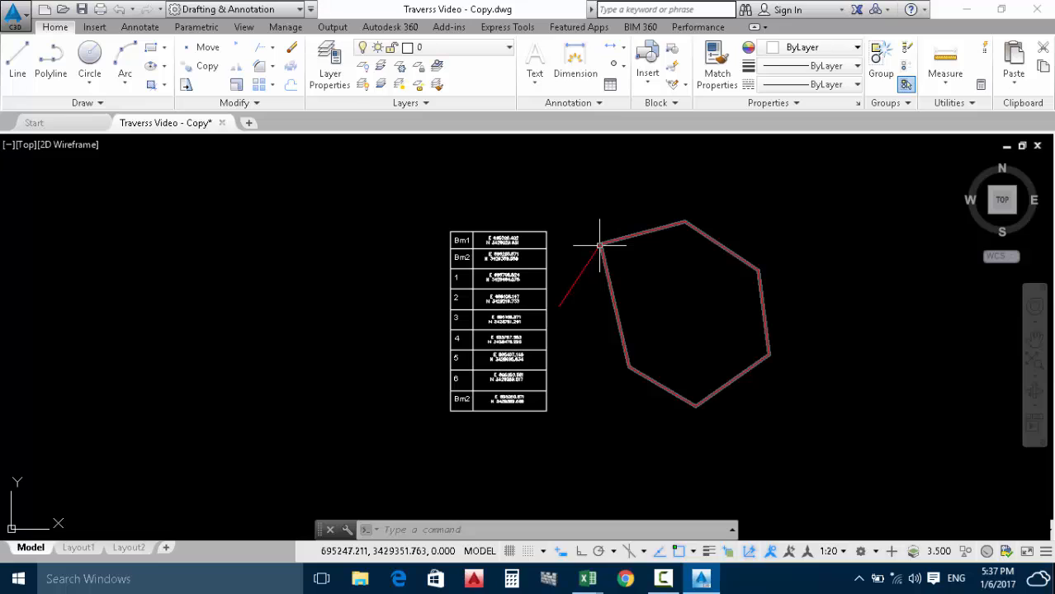
mouse_move(600, 245)
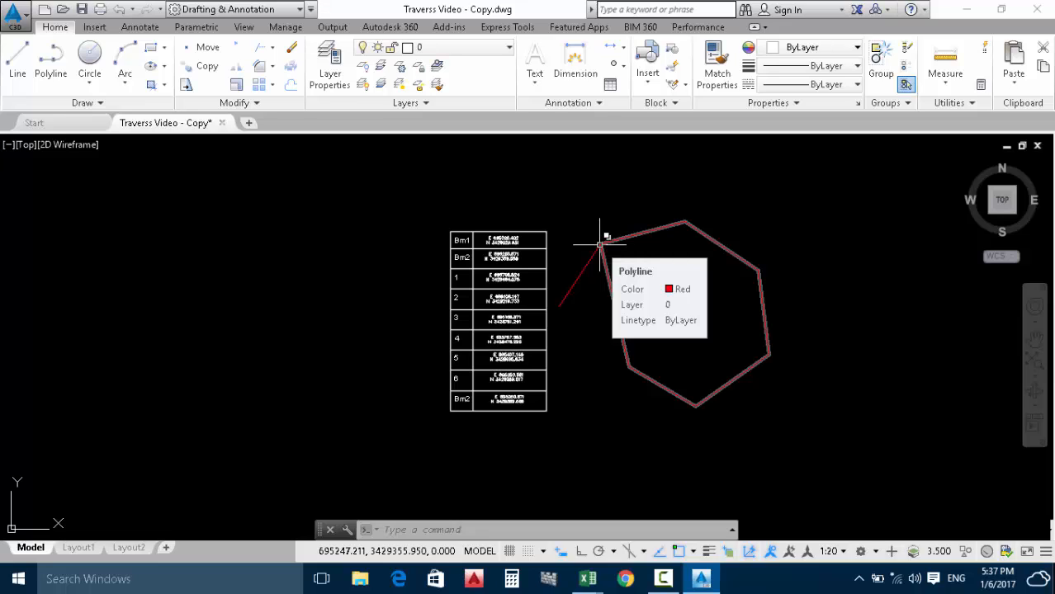
mouse_move(589, 580)
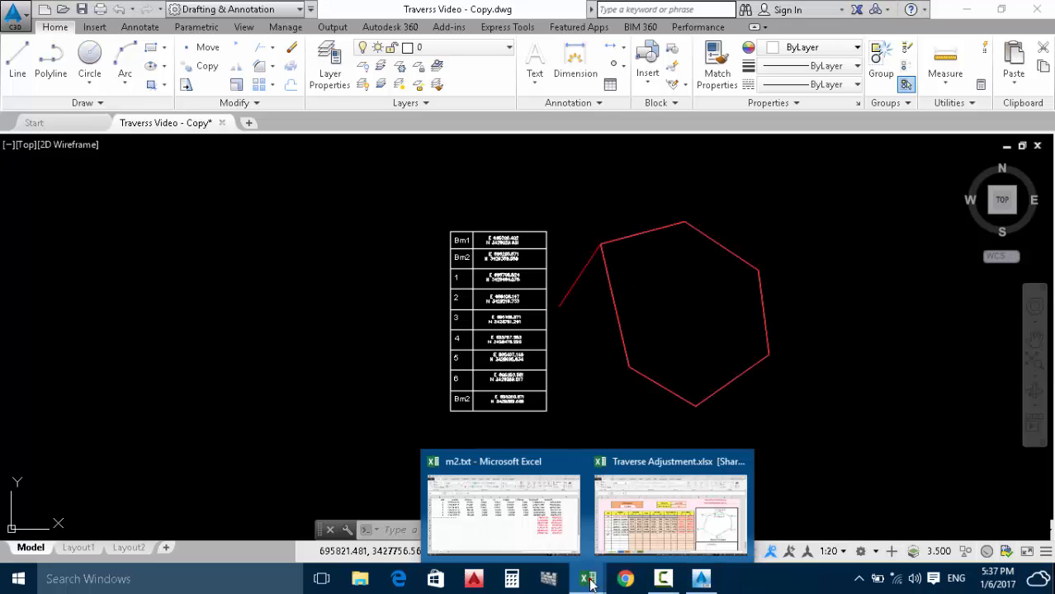
left_click(638, 529)
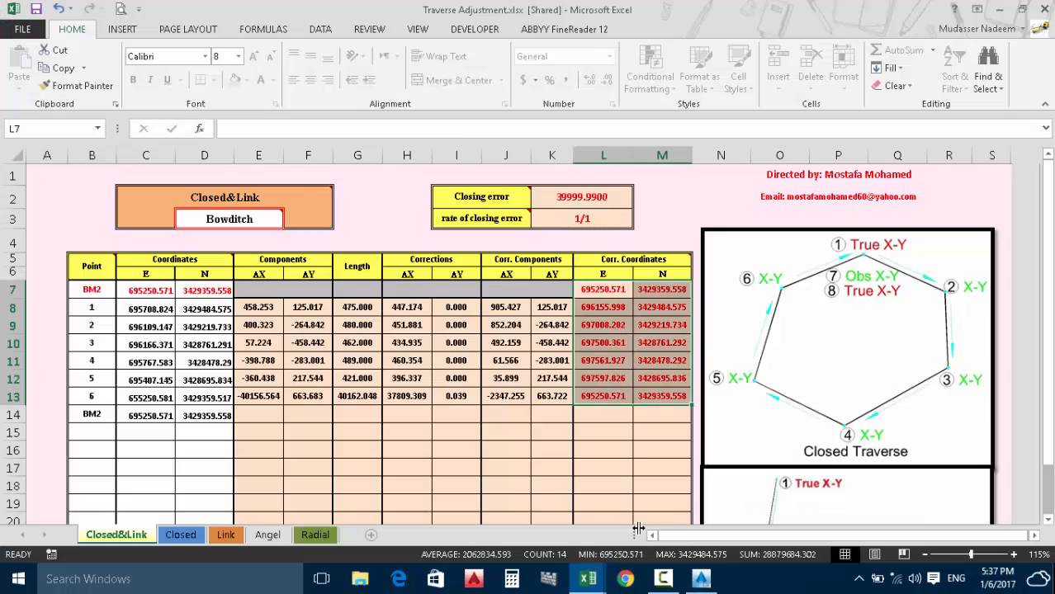
Inspect the BM2 corner of the traverse closely in the Civil 3D drawing, then bring back the Traverse Adjustment workbook.
left_click(999, 7)
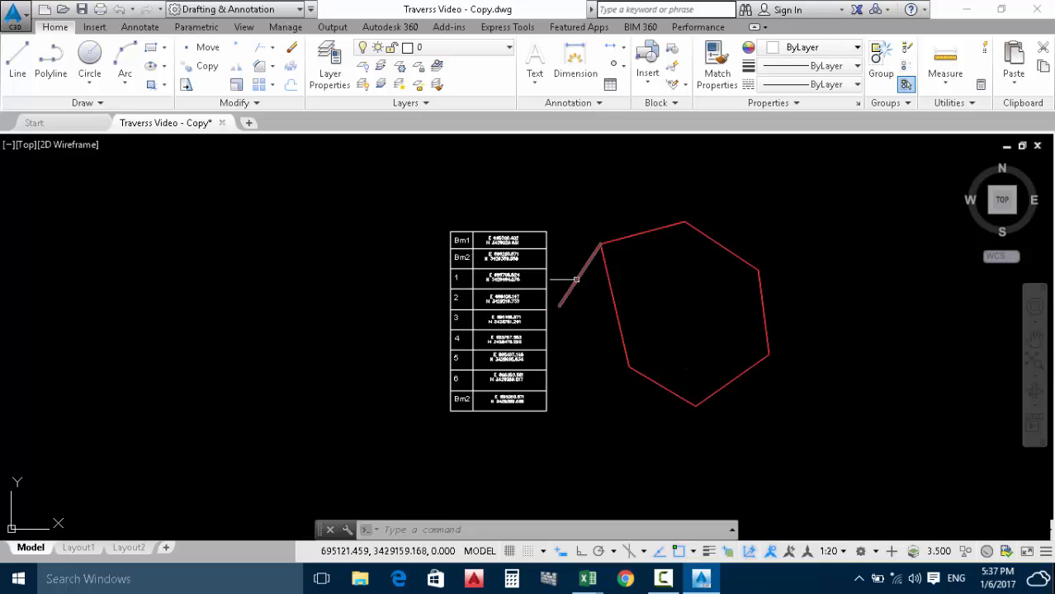
scroll(603, 241, "up", 6)
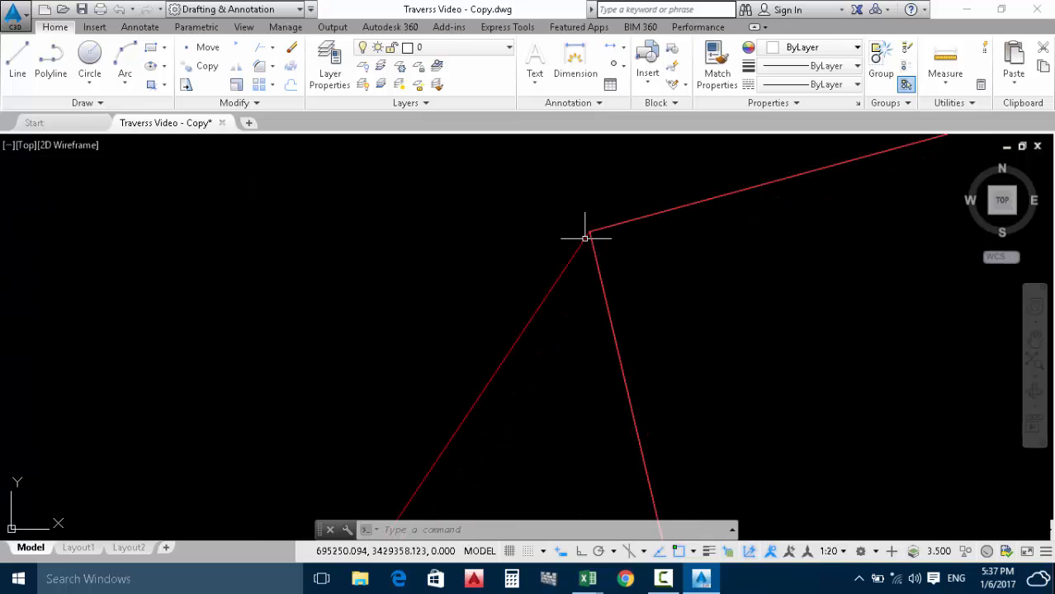
scroll(584, 239, "up", 3)
scroll(604, 203, "down", 2)
scroll(604, 200, "up", 2)
scroll(604, 200, "down", 2)
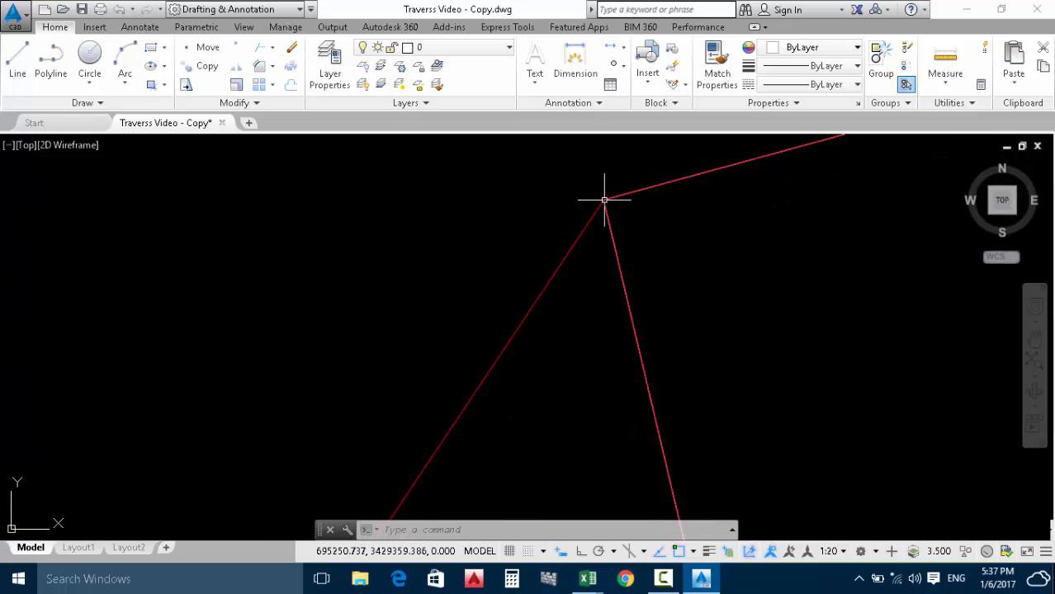
scroll(605, 200, "down", 7)
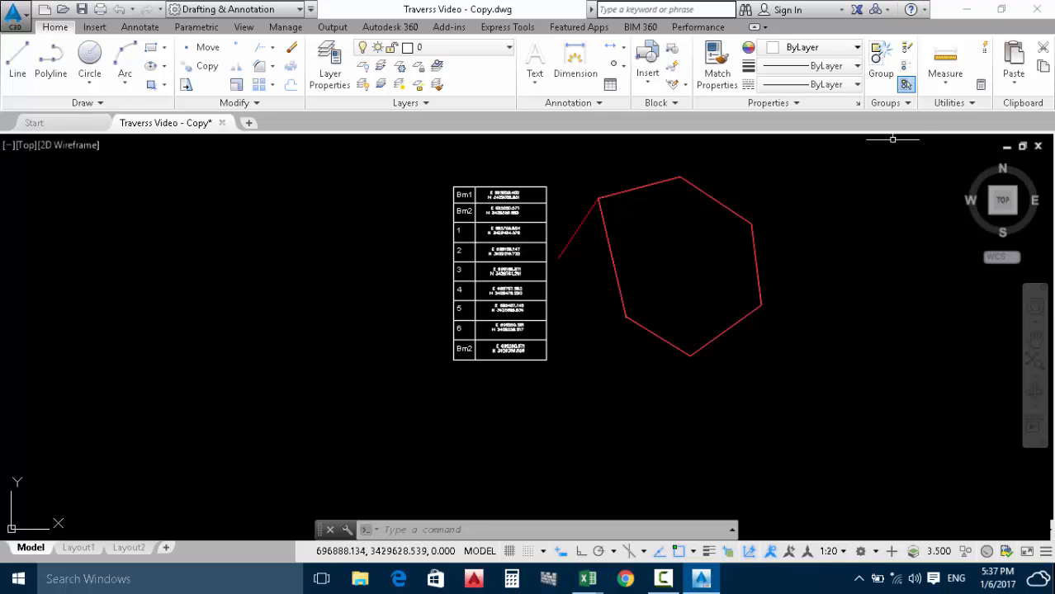
left_click(965, 9)
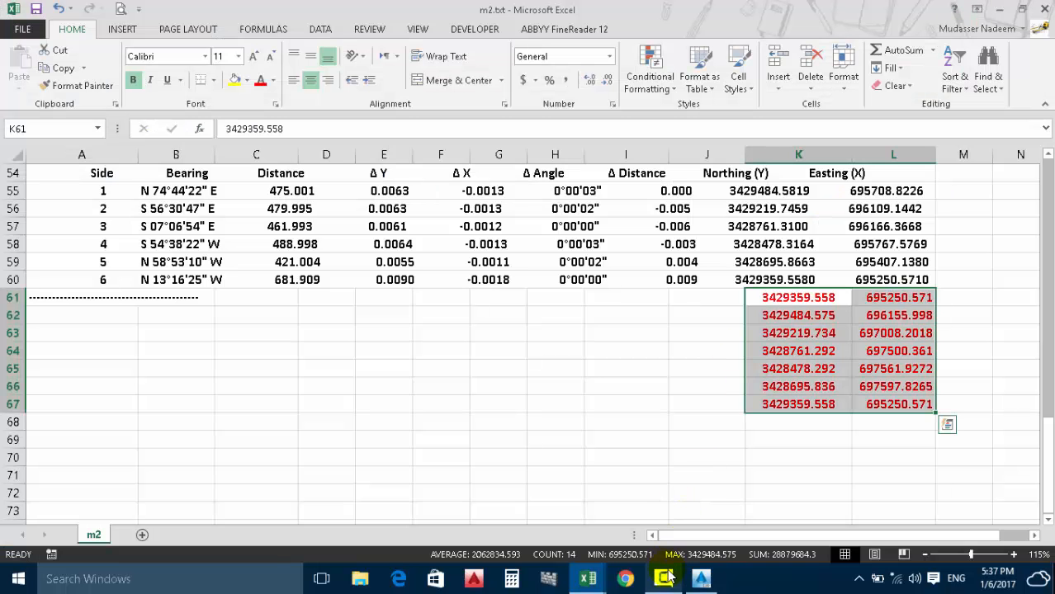
mouse_move(588, 579)
left_click(625, 520)
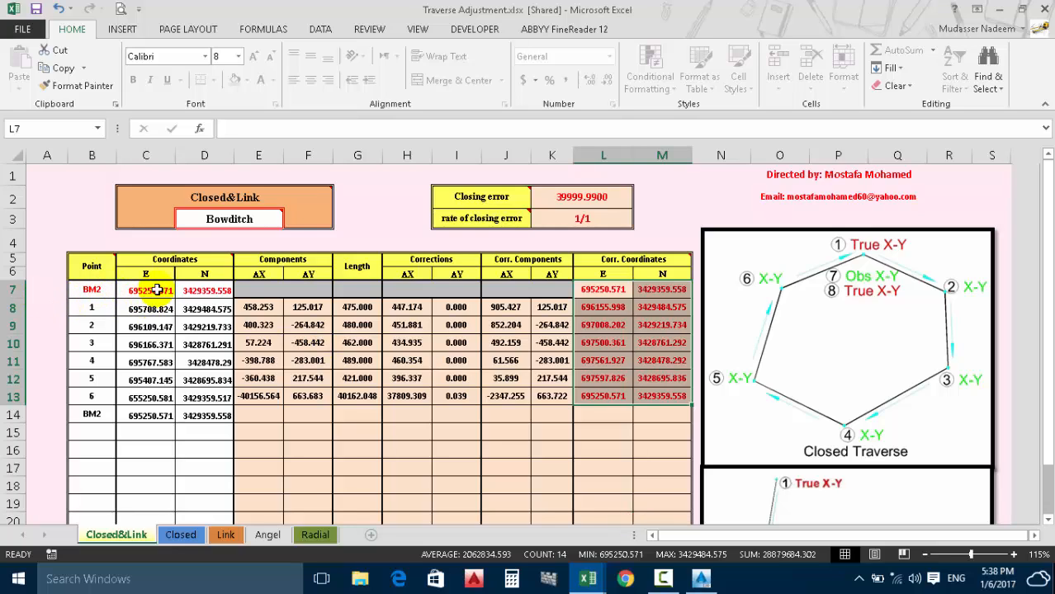
Review the Bowditch setting, entered points, BM2 closing row and corrected coordinates in Closed&Link, and the side 6 row of m2.txt.
left_click(256, 223)
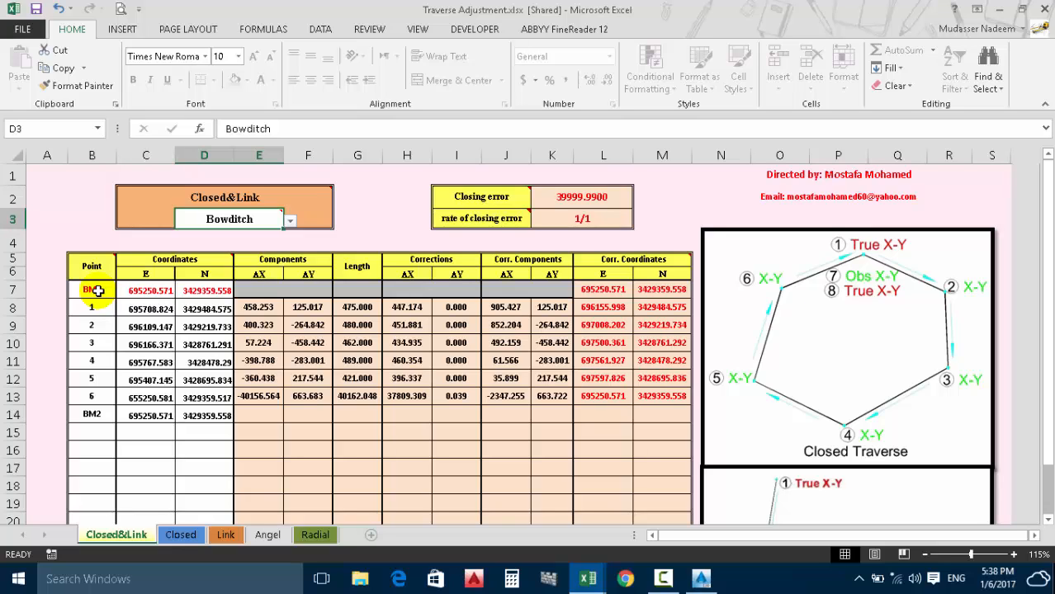
left_click_drag(98, 291, 219, 398)
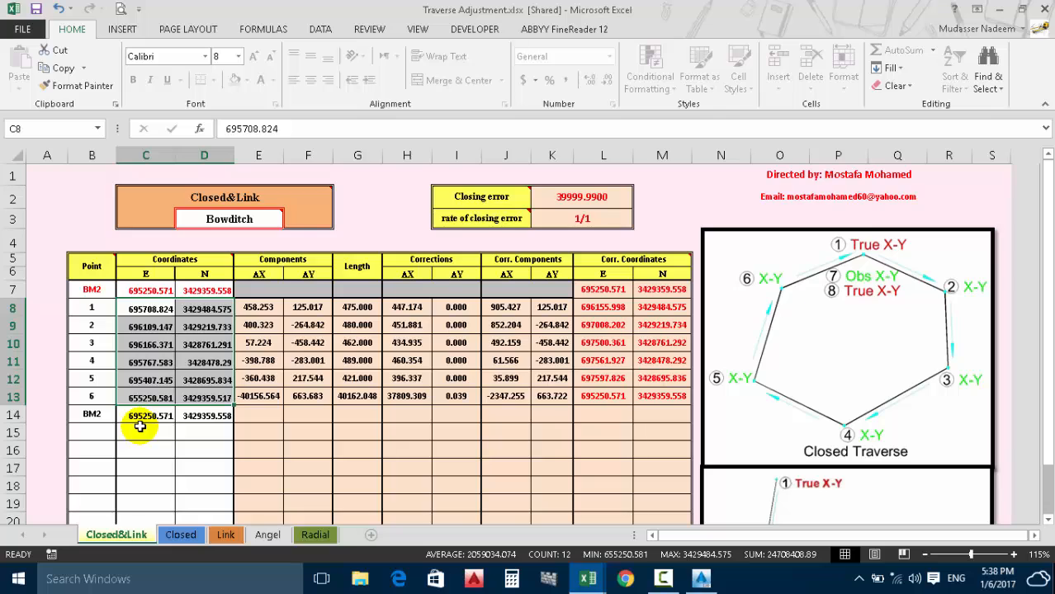
left_click(159, 398)
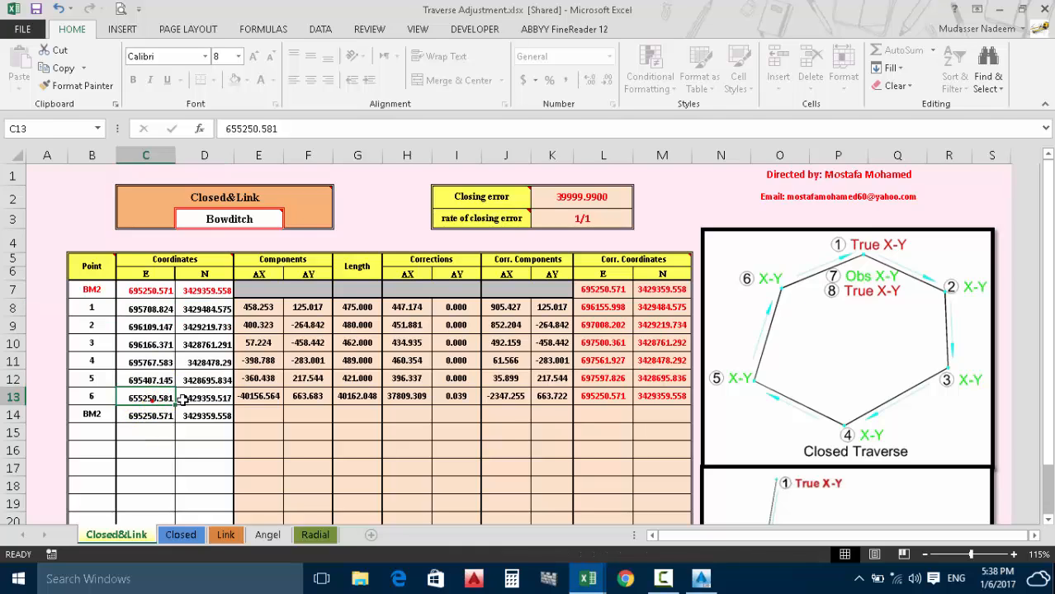
left_click_drag(182, 398, 210, 398)
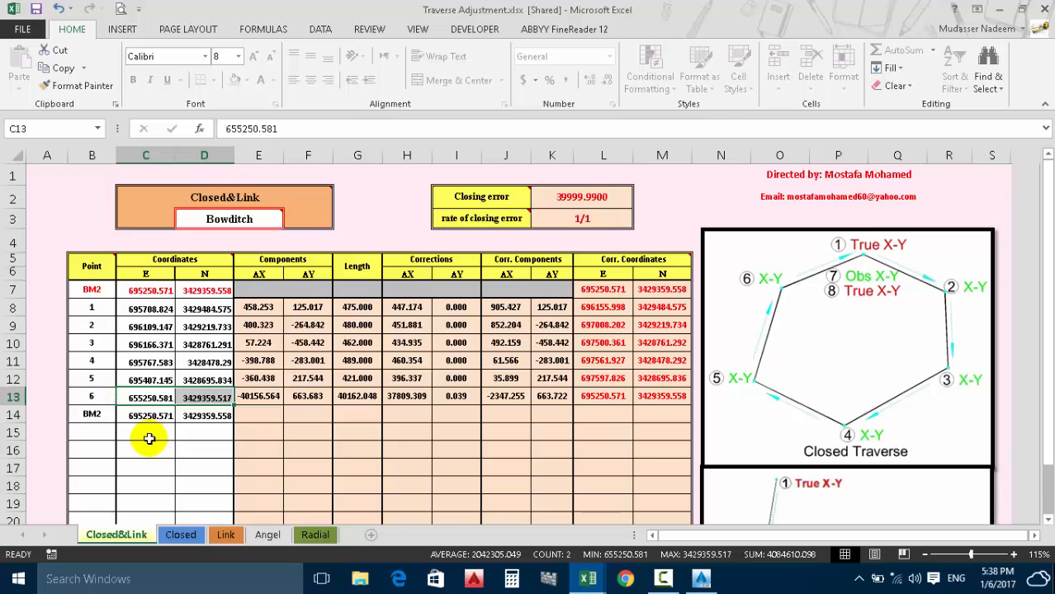
left_click_drag(132, 416, 210, 417)
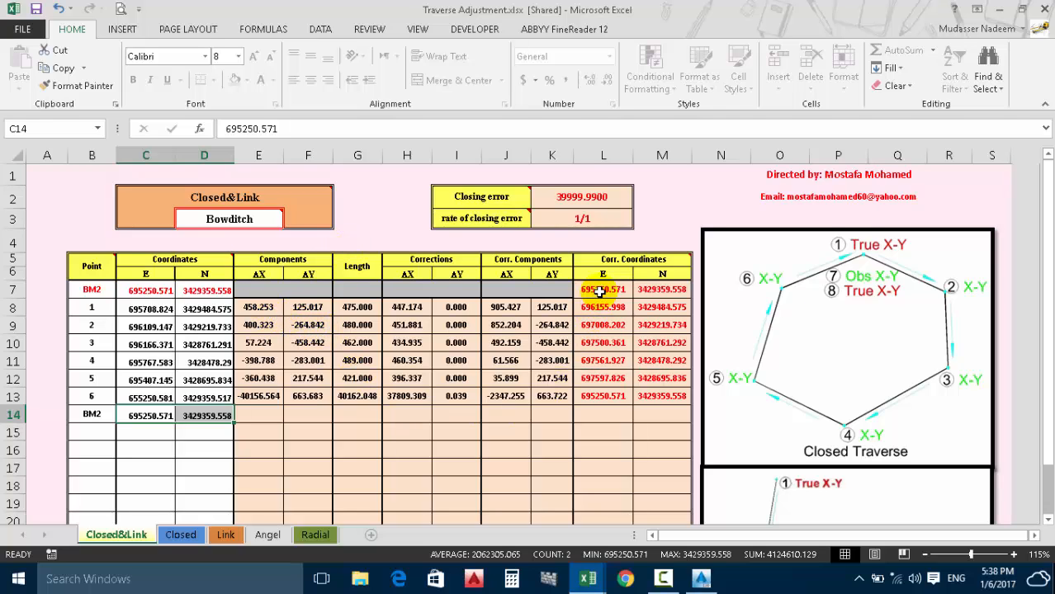
left_click_drag(599, 292, 651, 398)
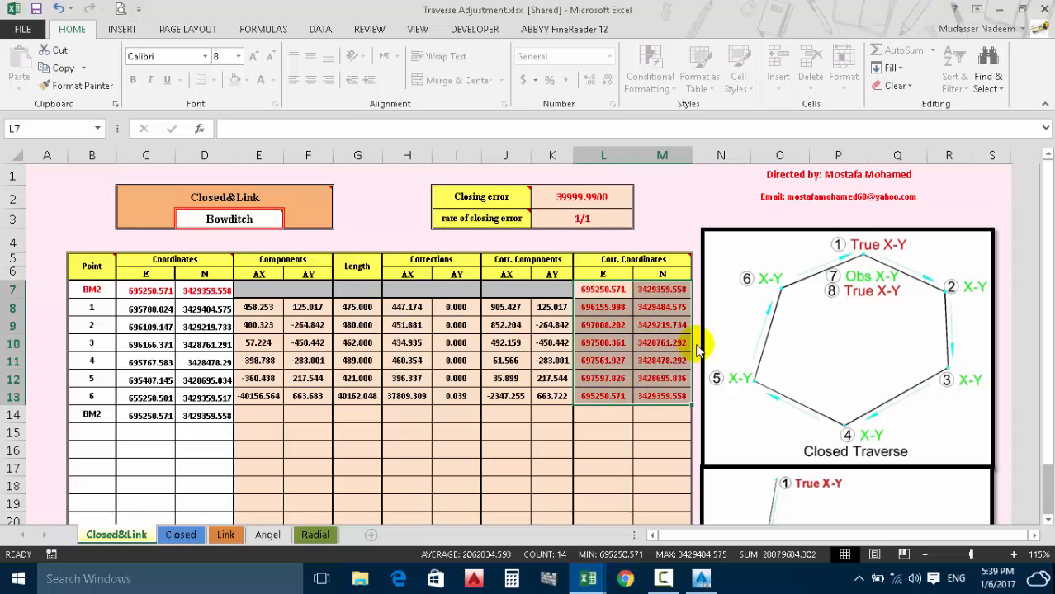
left_click(999, 10)
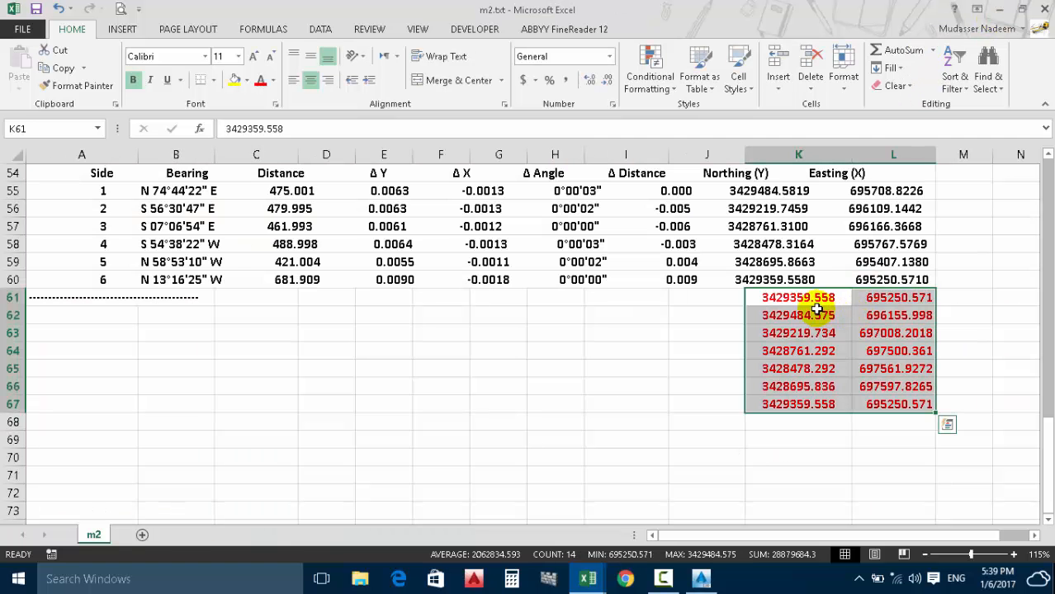
left_click(14, 280)
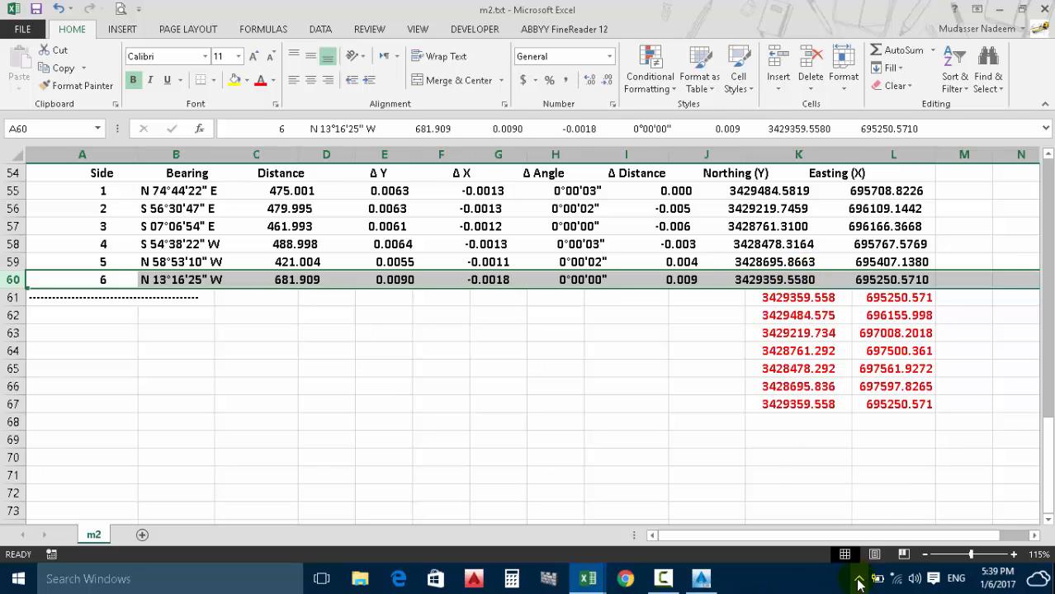
left_click(663, 578)
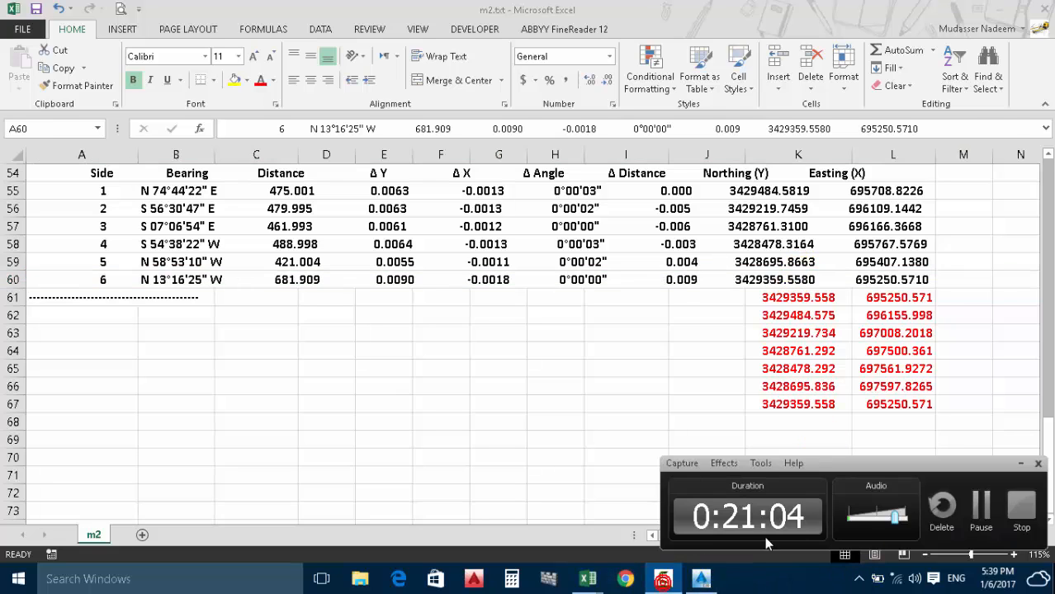
left_click(967, 514)
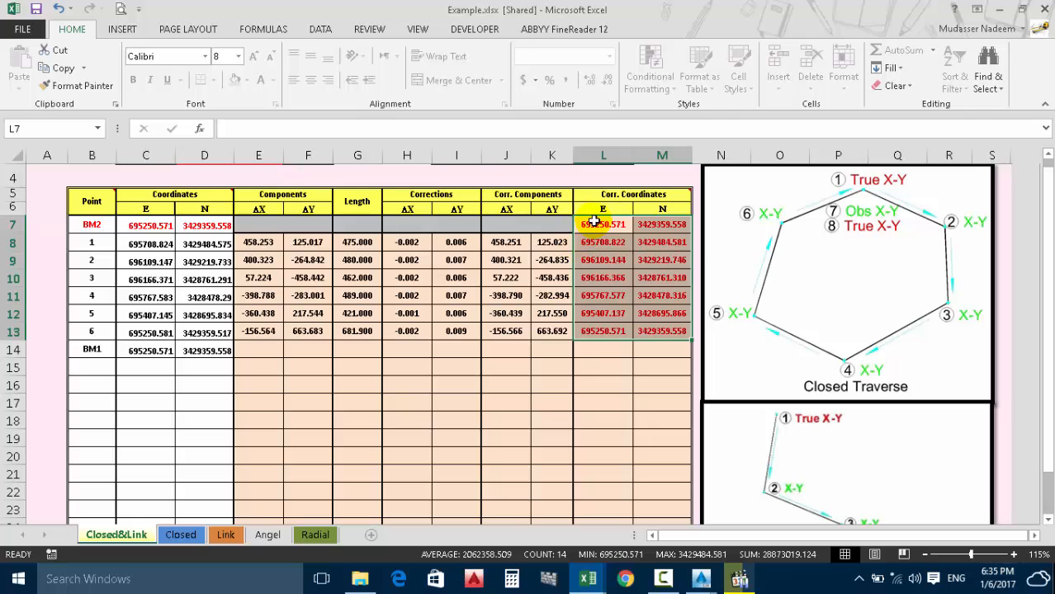
In Example.xlsx, review the corrected coordinates in L7:M13 and the available correction methods, leaving Bowditch selected.
left_click_drag(594, 223, 665, 331)
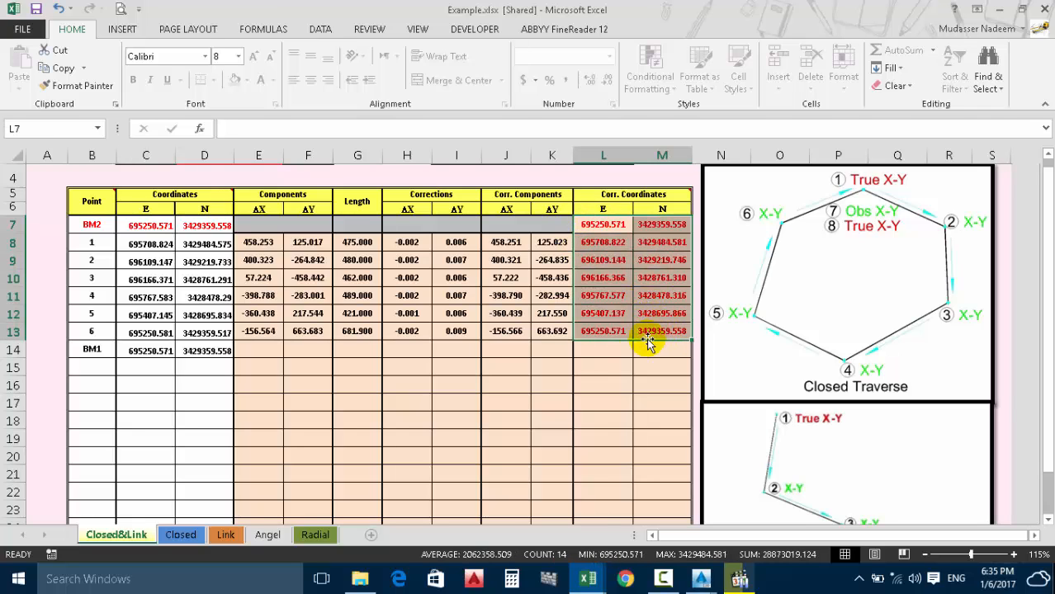
scroll(261, 427, "up", 1)
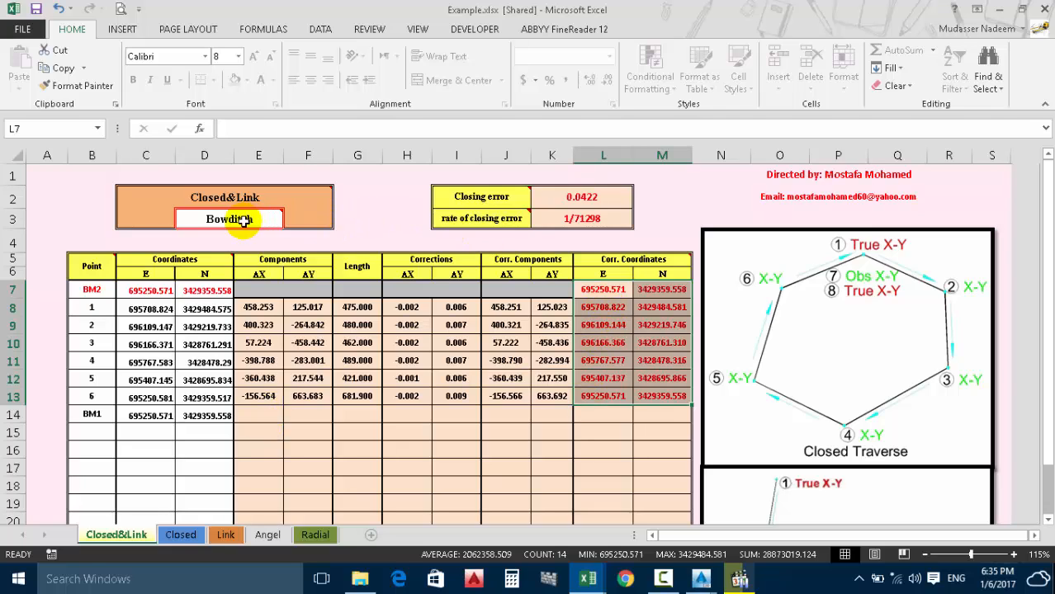
mouse_move(247, 222)
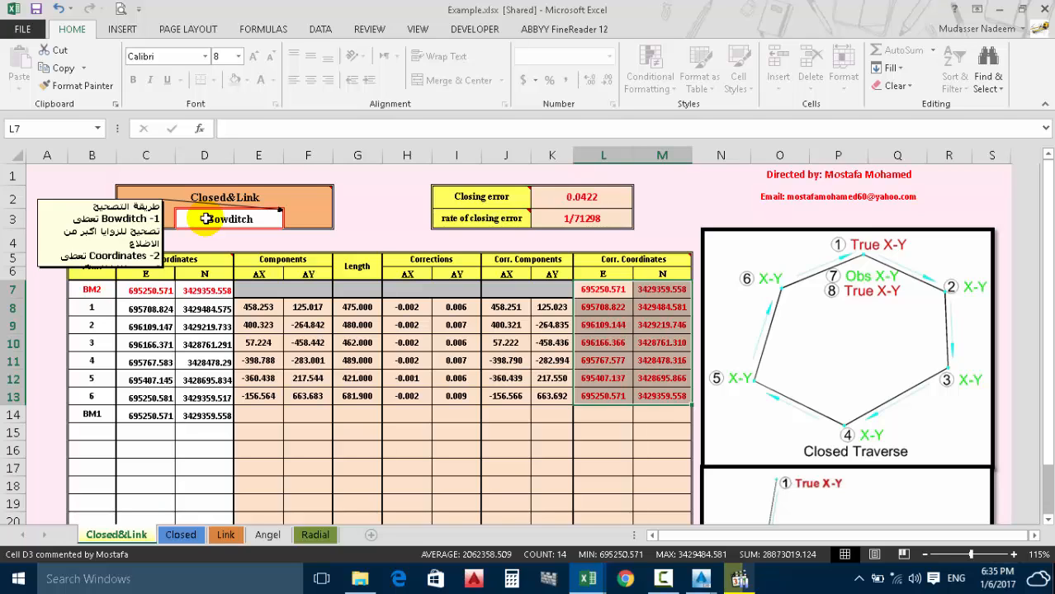
left_click(271, 223)
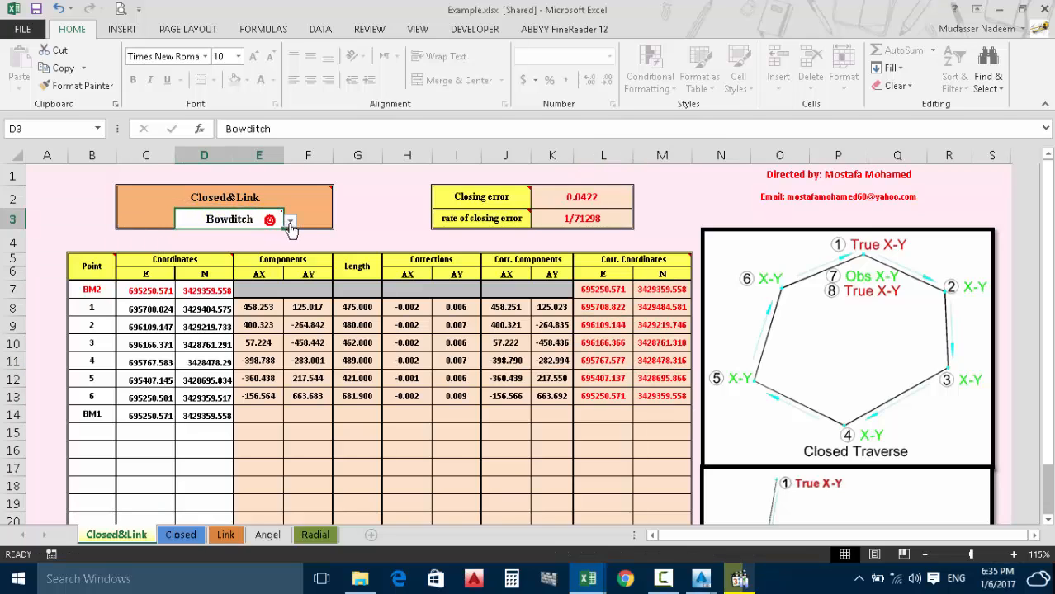
left_click(290, 222)
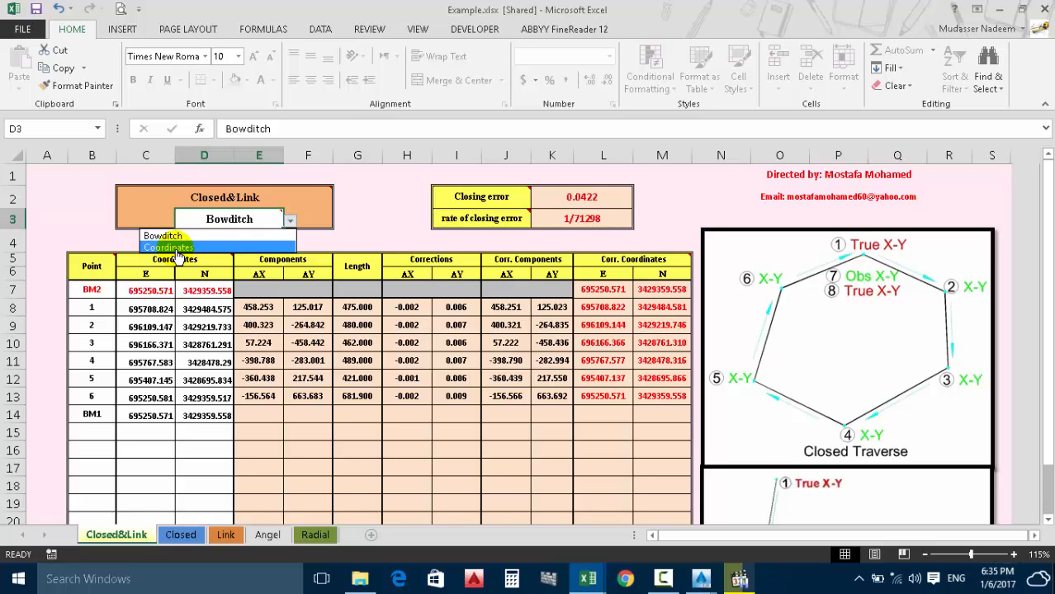
left_click(608, 423)
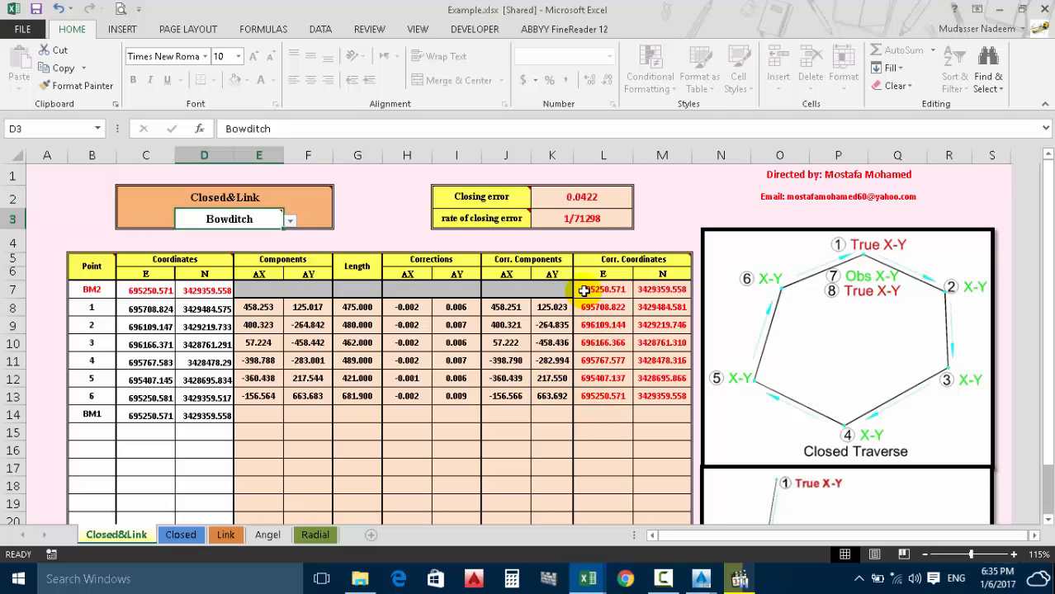
Copy the corrected coordinates from L7:M13 of Example.xlsx and paste them at K61 in m2.txt.
left_click_drag(584, 291, 650, 394)
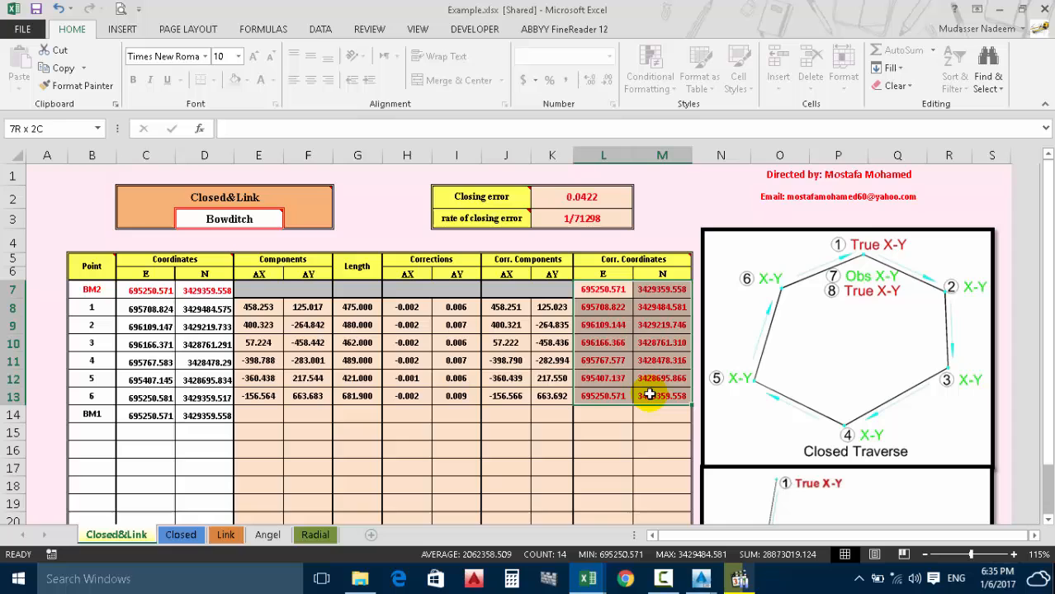
right_click(595, 322)
left_click(636, 365)
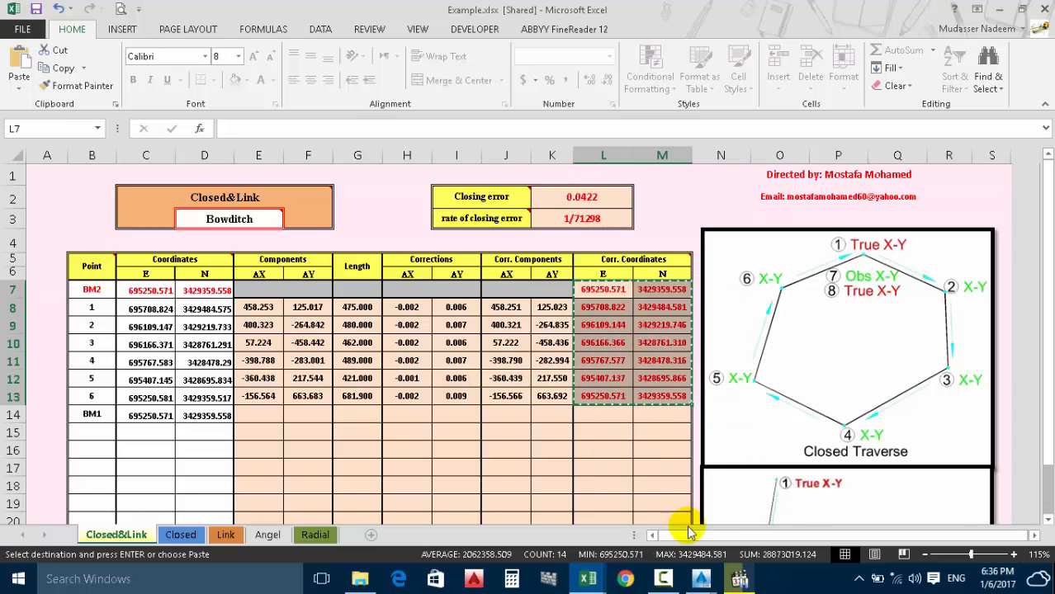
mouse_move(601, 582)
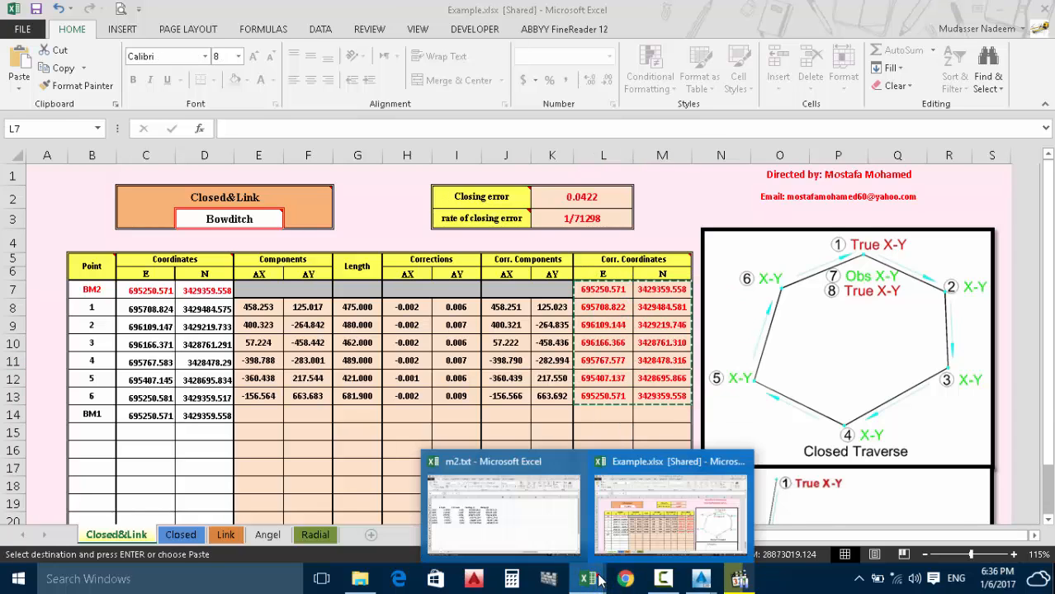
left_click(522, 528)
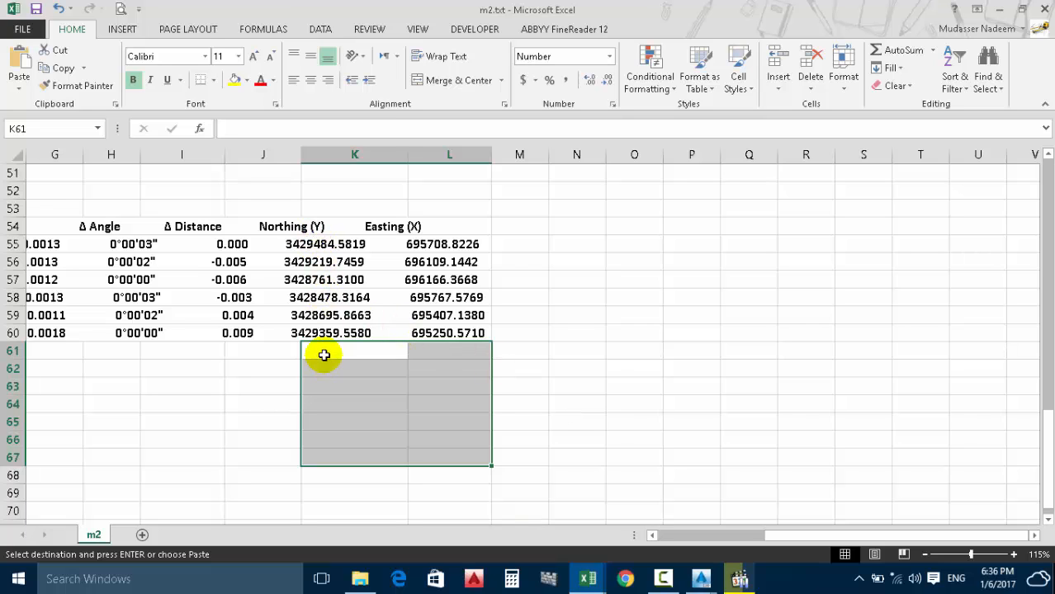
left_click(353, 352)
right_click(323, 353)
left_click(378, 112)
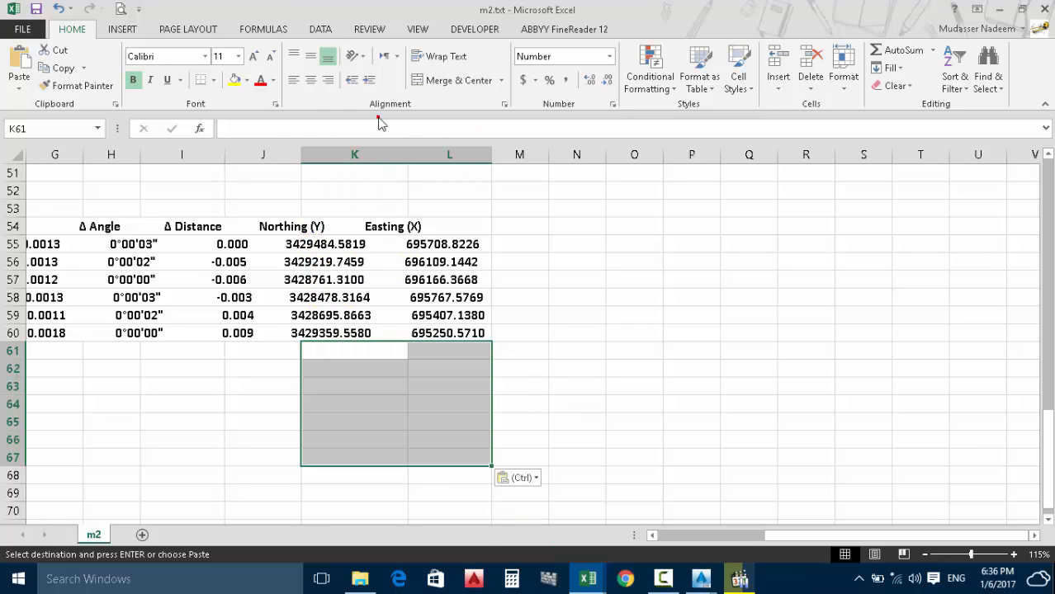
left_click(498, 435)
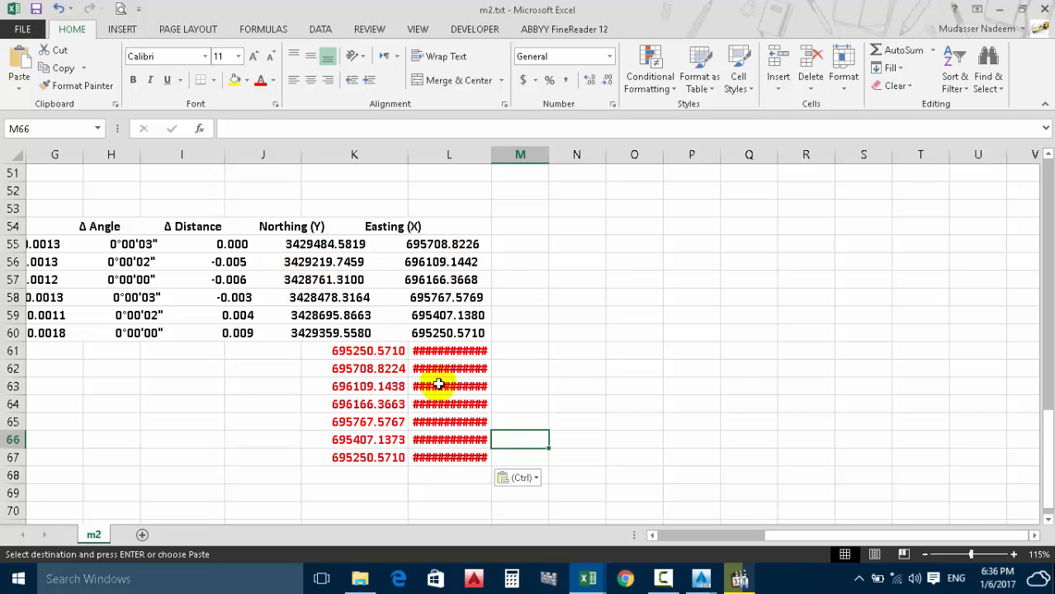
Move the pasted eastings from K61:K67 to M61, clearing the column under Northing (Y).
left_click_drag(364, 351, 366, 453)
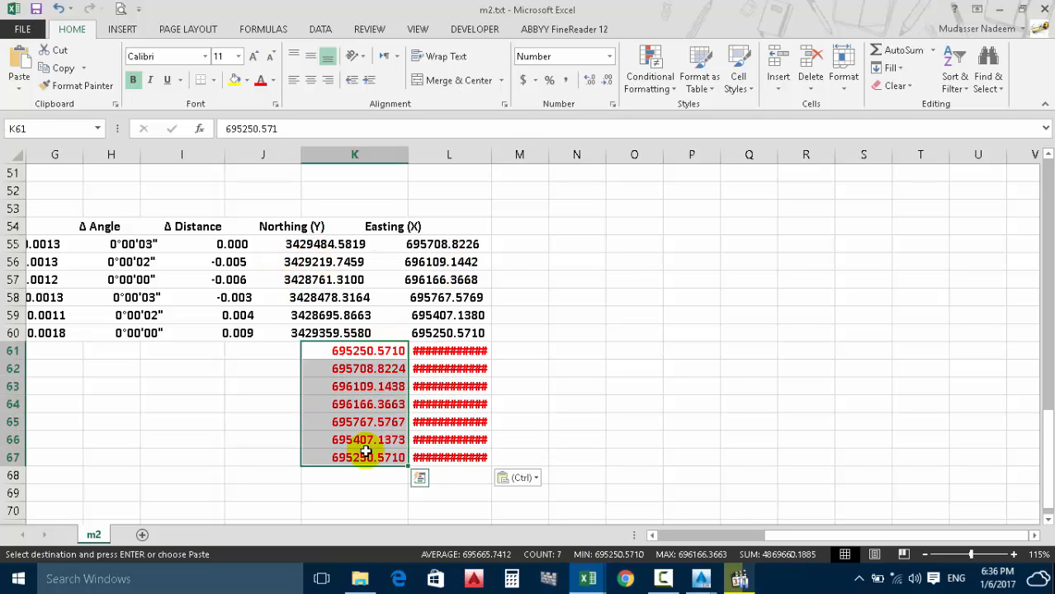
key("ctrl+c")
left_click(532, 351)
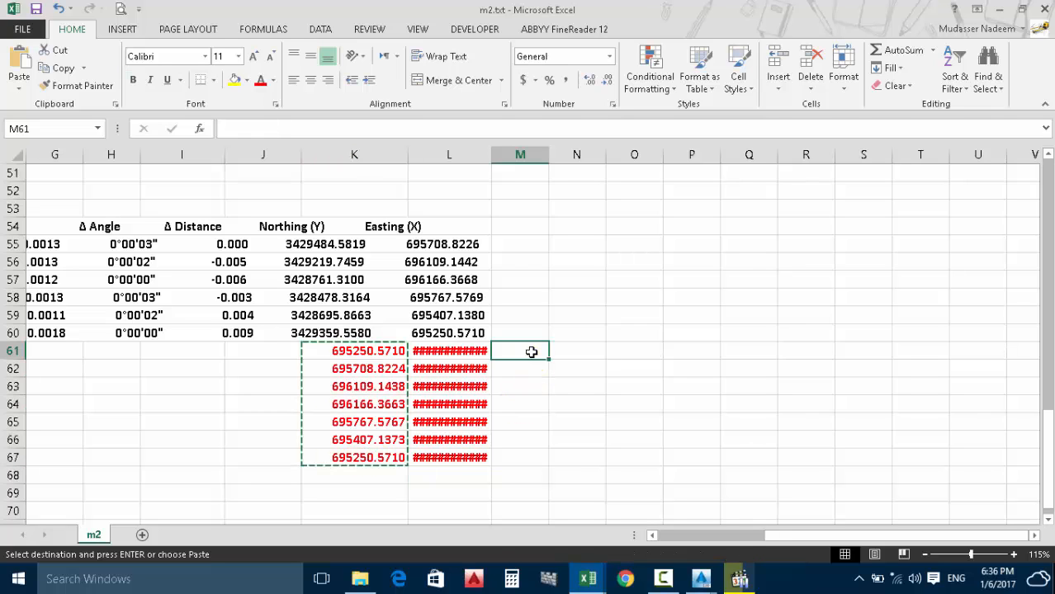
key("ctrl+v")
key("Return")
Move the northings from L61:L67 to K61 so they line up with the adjusted northings above.
left_click_drag(436, 350, 442, 449)
key("ctrl+c")
left_click(325, 348)
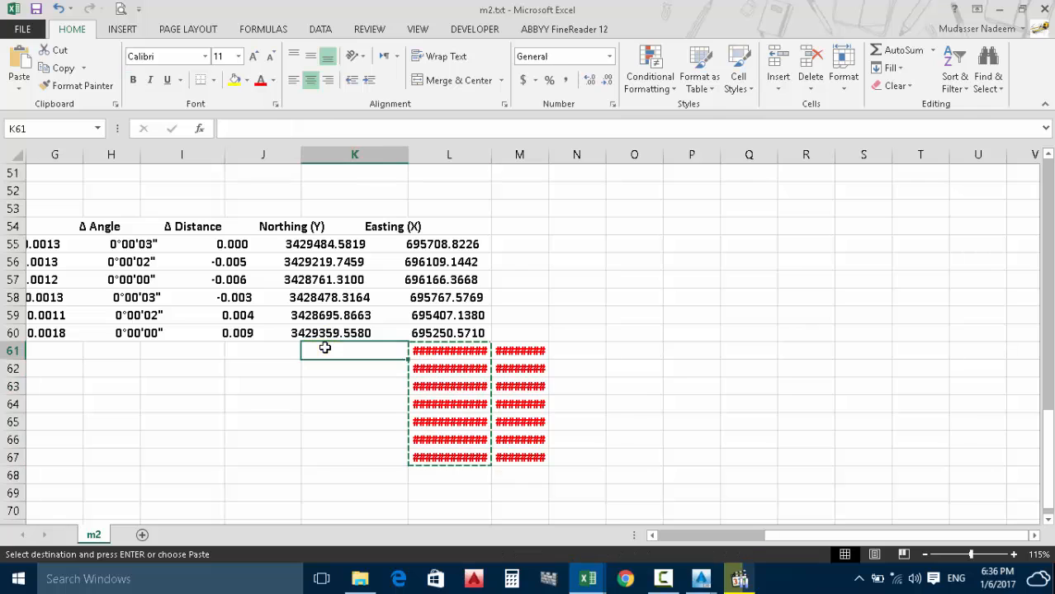
key("ctrl+v")
Move the eastings from M61:M67 to L61:L67 under the Easting (X) column.
left_click_drag(507, 350, 521, 454)
key("ctrl+c")
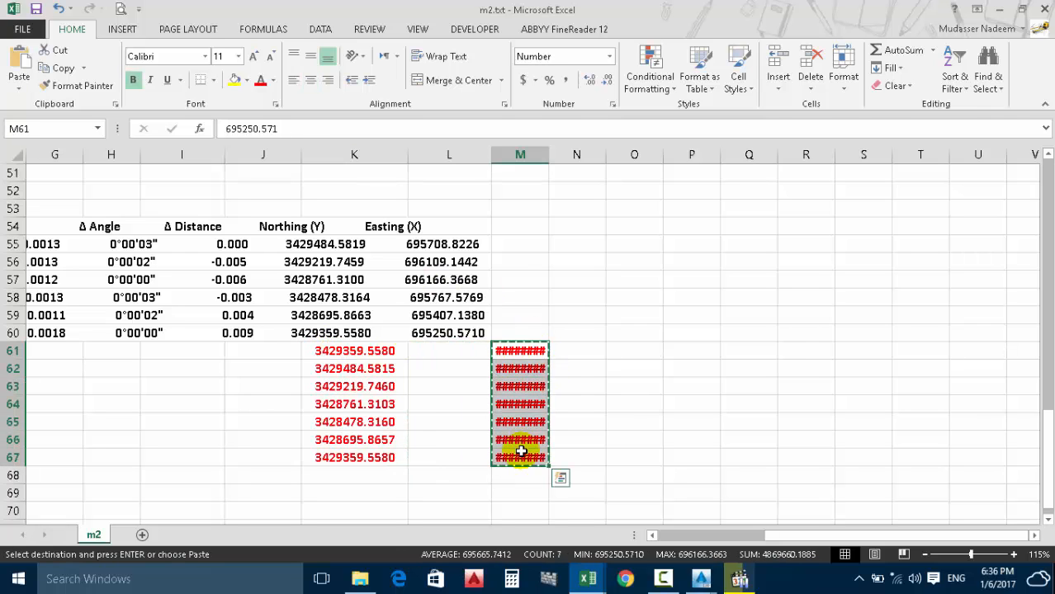
left_click_drag(428, 355, 446, 456)
key("ctrl+v")
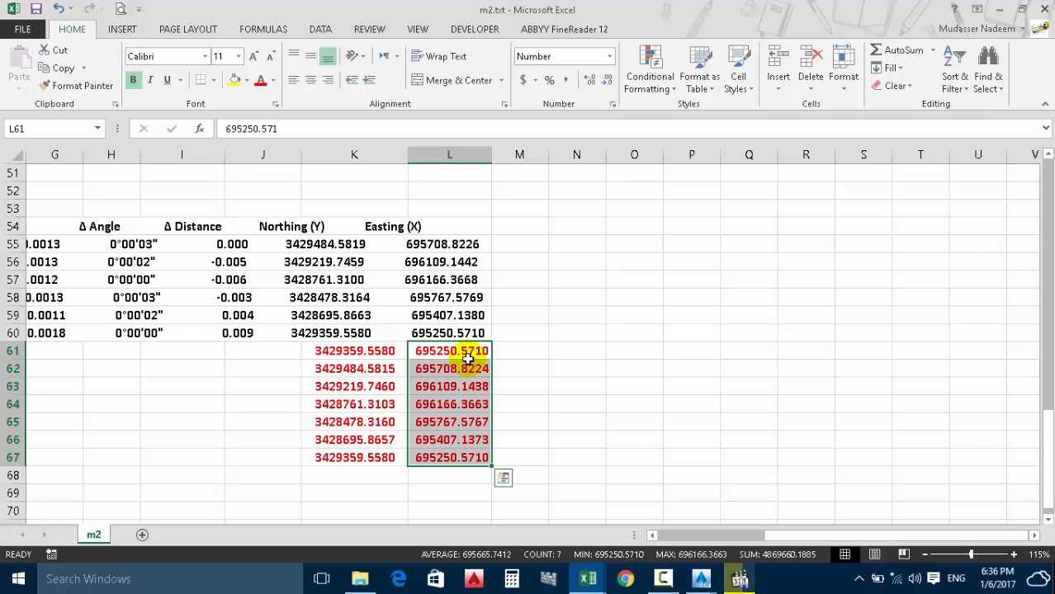
Set the font color of the closing point's coordinates in K67:L67 to Automatic.
left_click_drag(837, 538, 832, 541)
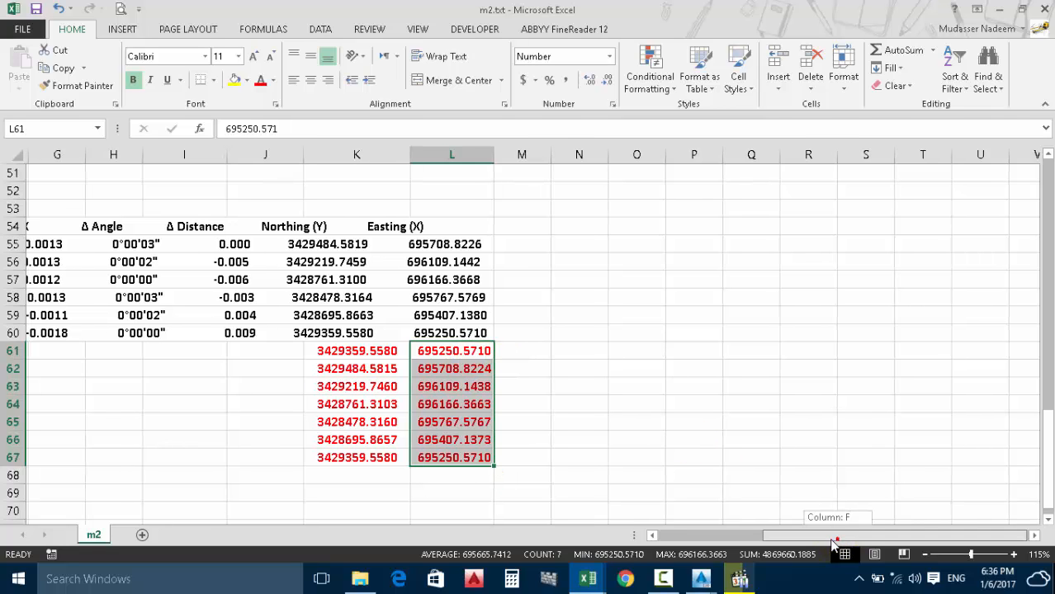
left_click_drag(832, 540, 710, 539)
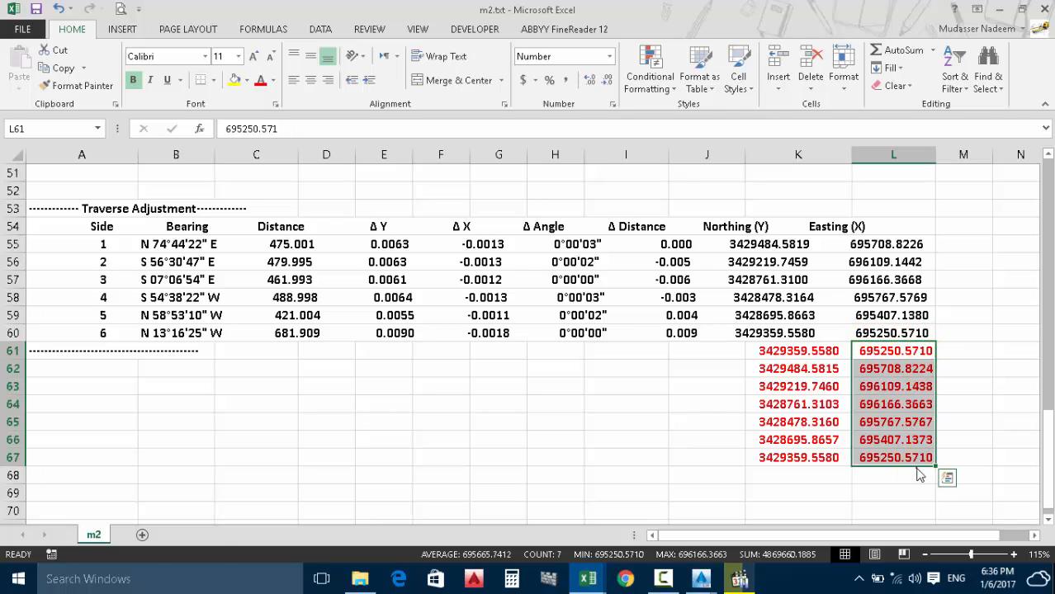
left_click(840, 464)
left_click_drag(807, 460, 863, 459)
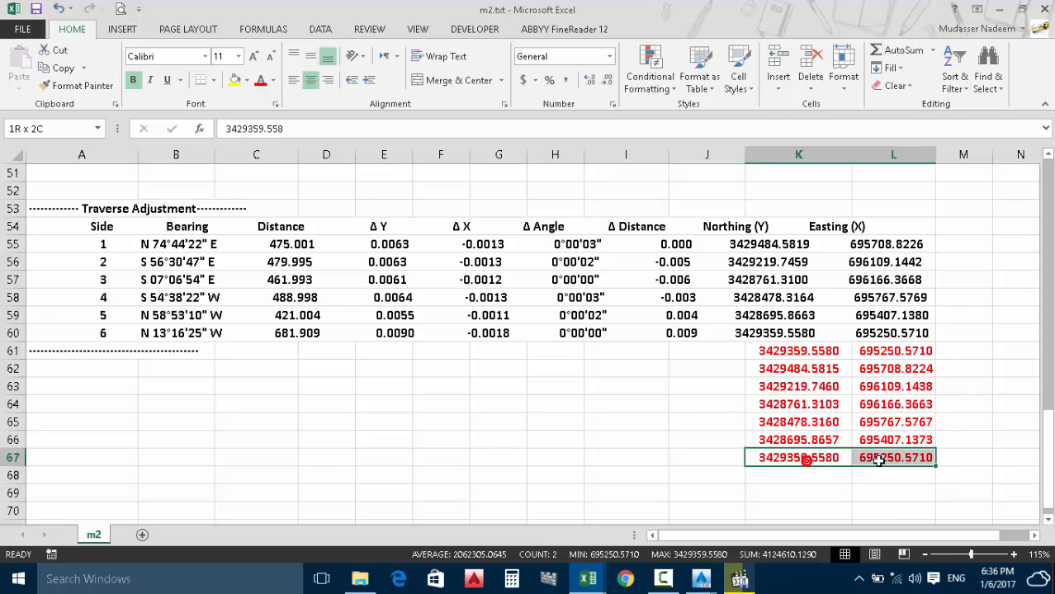
left_click(274, 81)
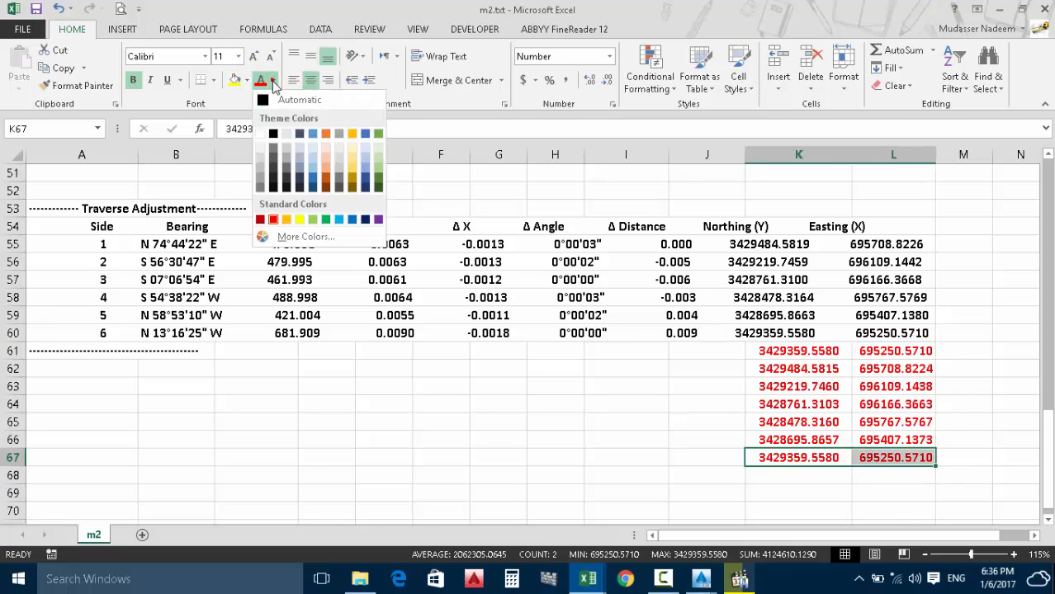
left_click(258, 98)
left_click(883, 521)
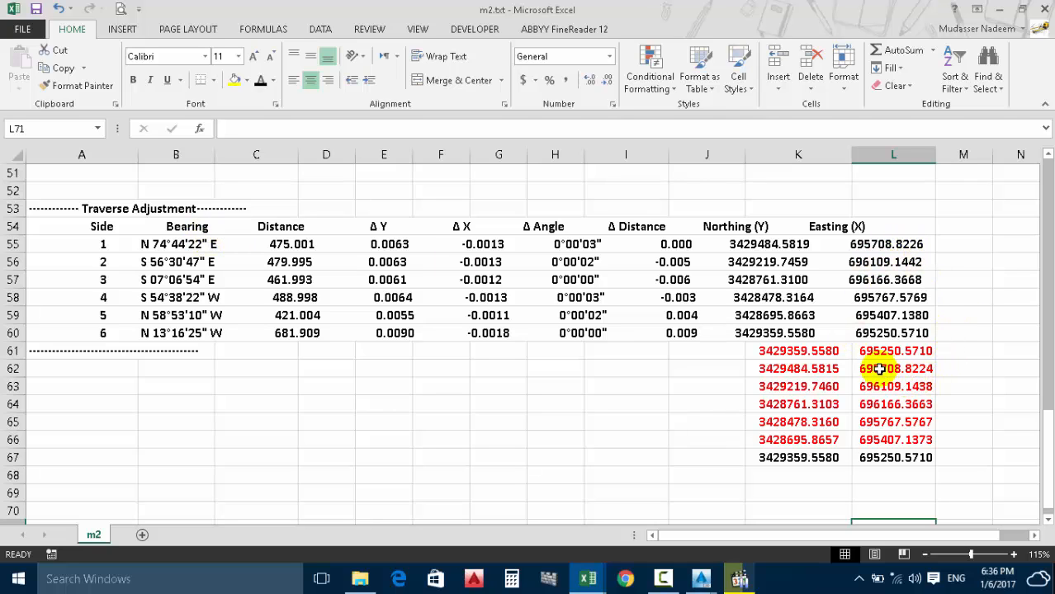
Apply the same black font color to the first point's coordinates in K62:L62.
left_click_drag(823, 373, 891, 366)
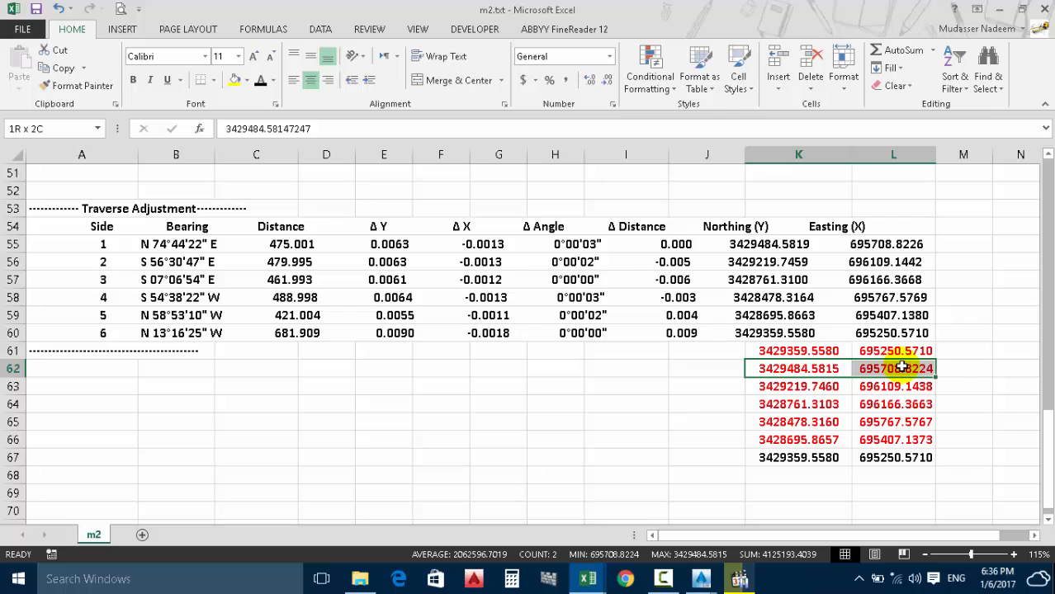
left_click(258, 83)
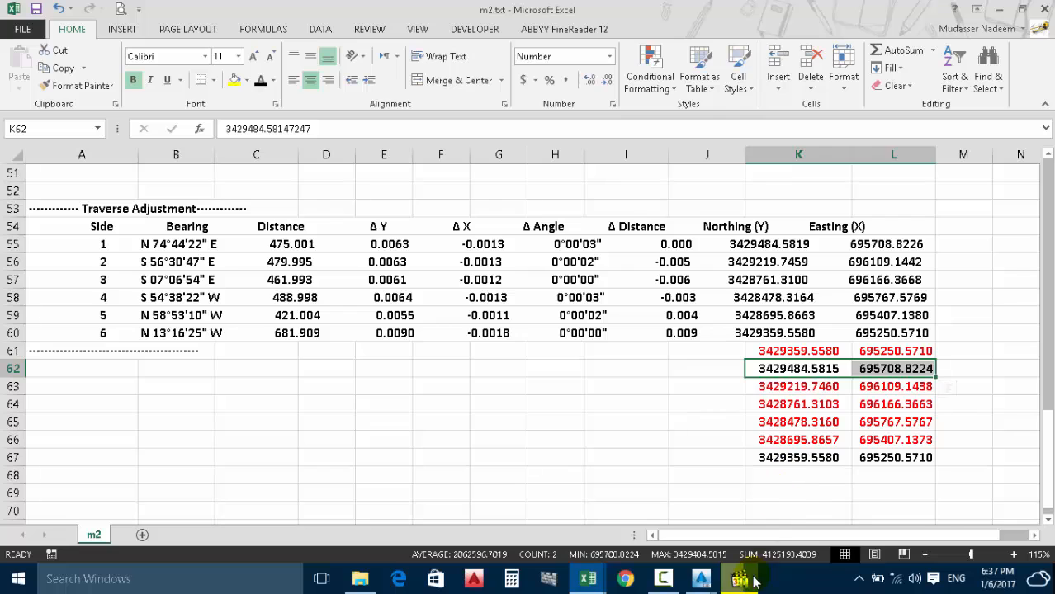
mouse_move(743, 580)
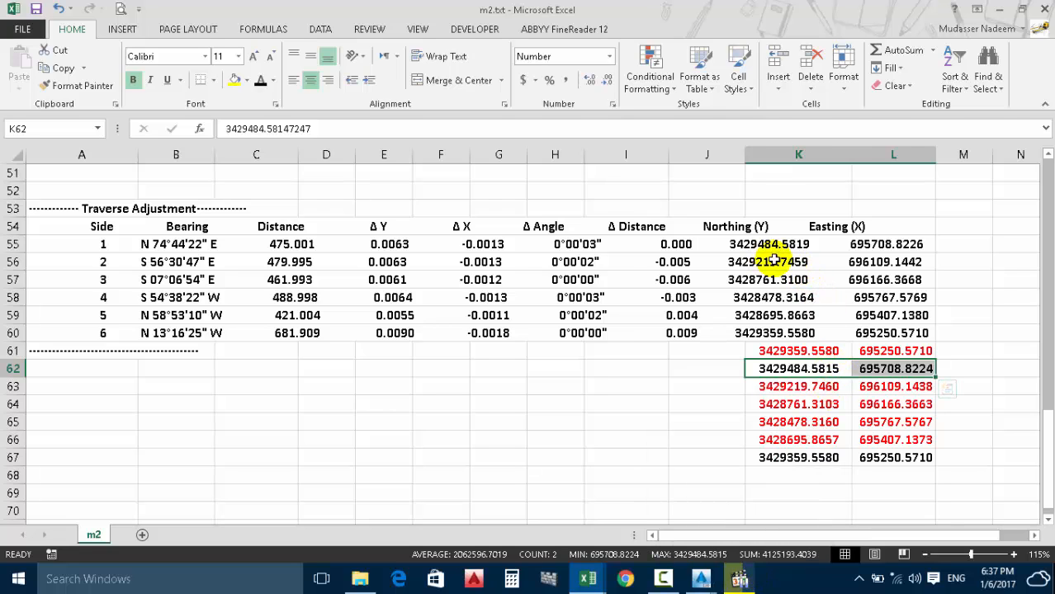
Apply the black font color to the second point's coordinates in K63:L63.
left_click(896, 262)
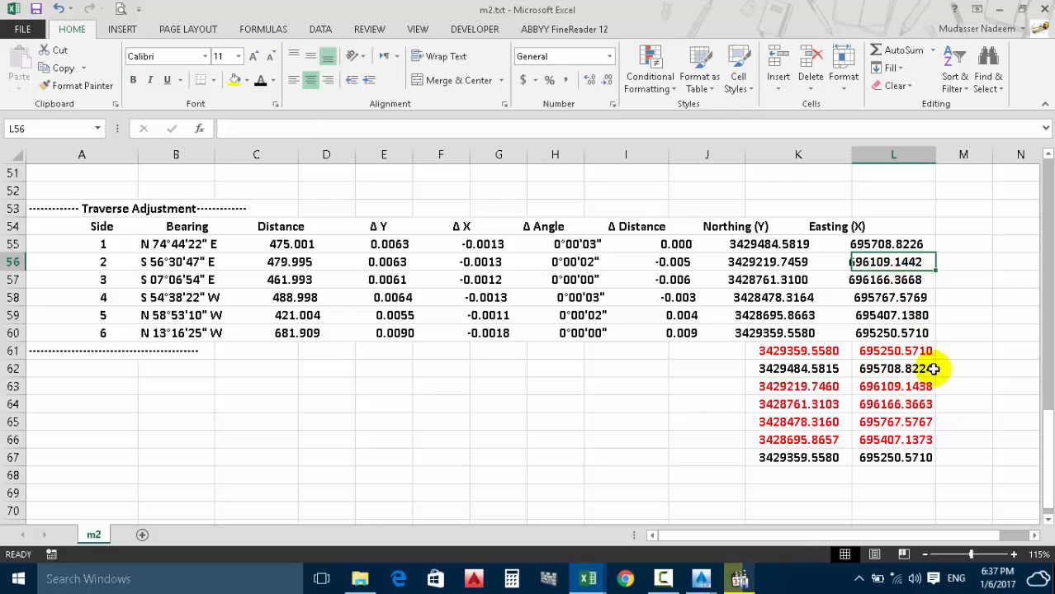
left_click(878, 388)
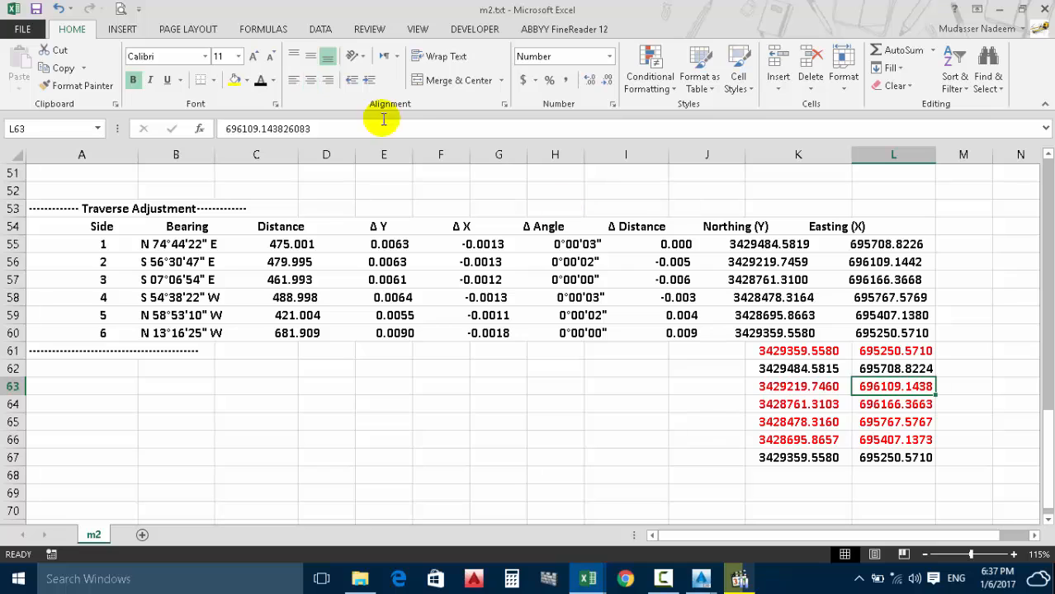
left_click(260, 80)
left_click(920, 386)
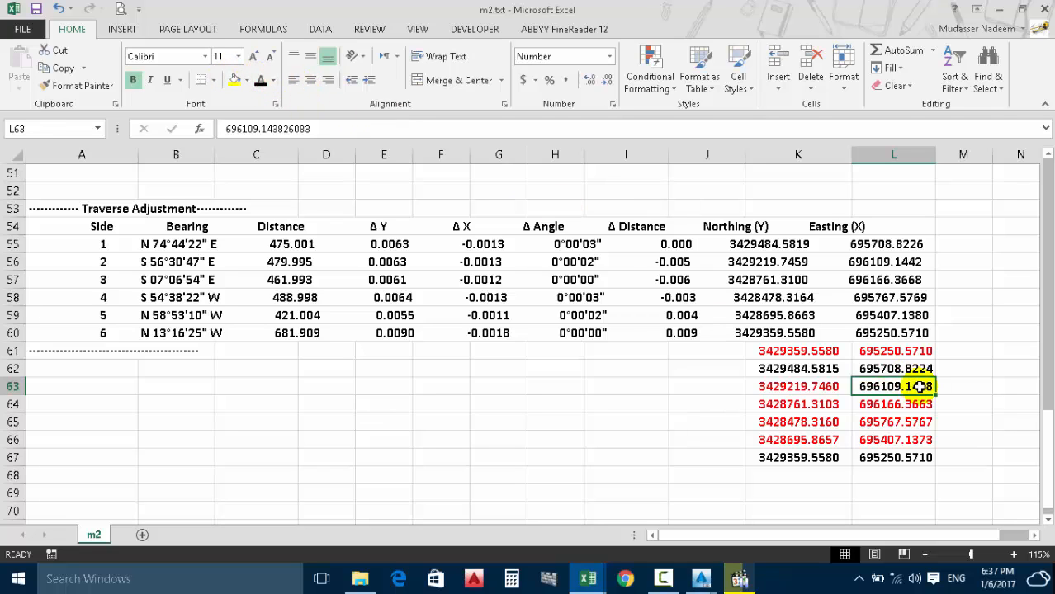
left_click(795, 386)
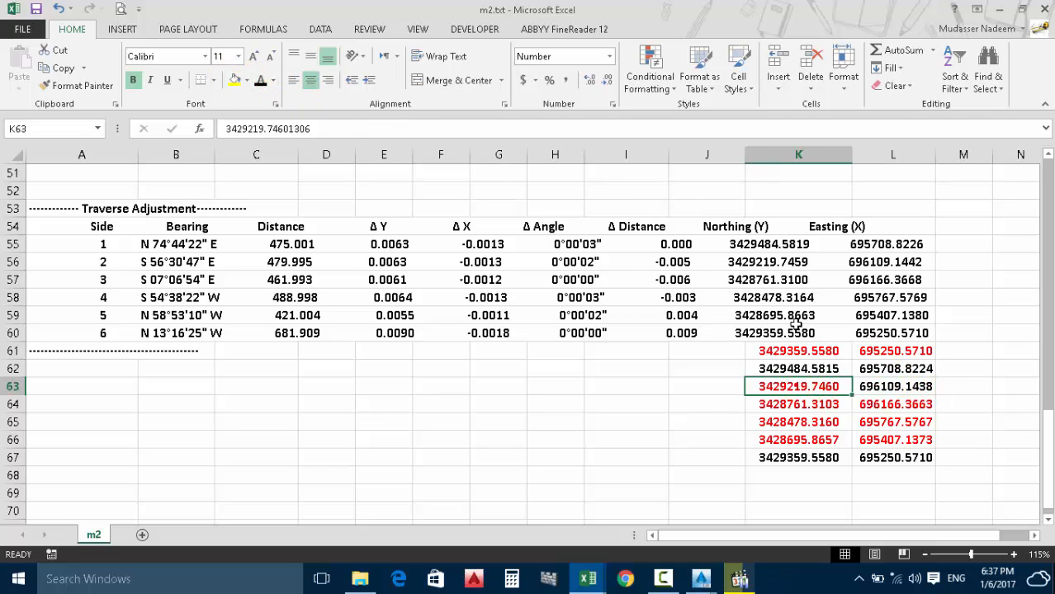
left_click(793, 279)
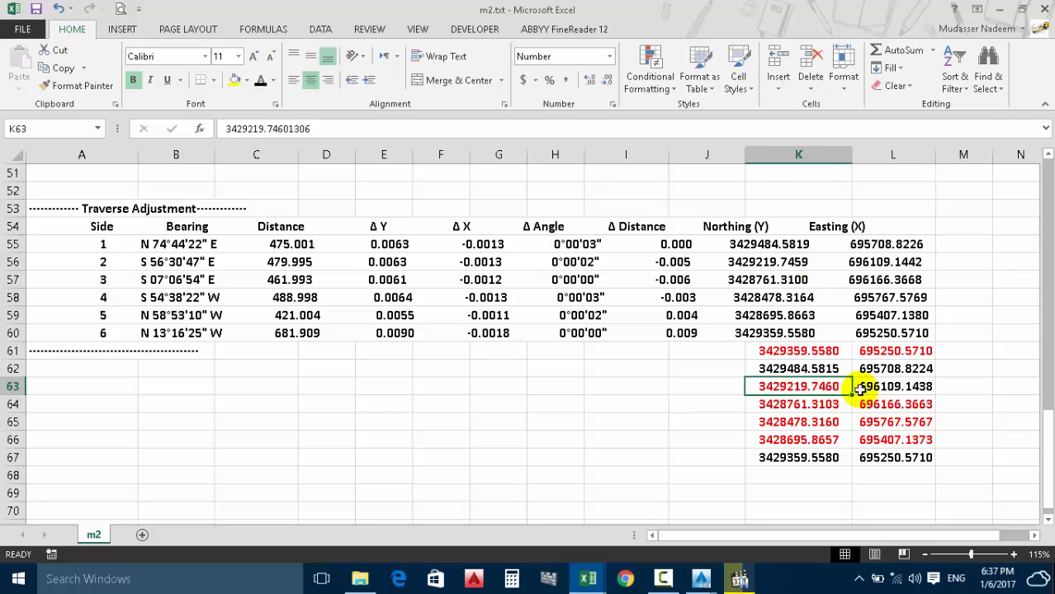
left_click(260, 82)
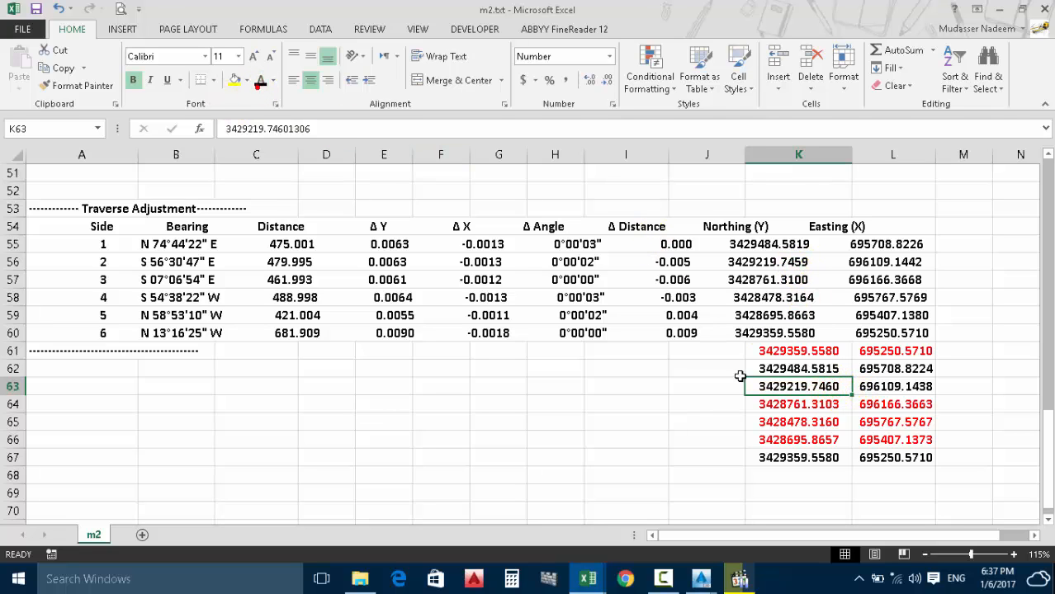
Apply the black font color to the third point's coordinates in K64:L64 and to the whole pasted block K61:L67.
left_click(874, 403)
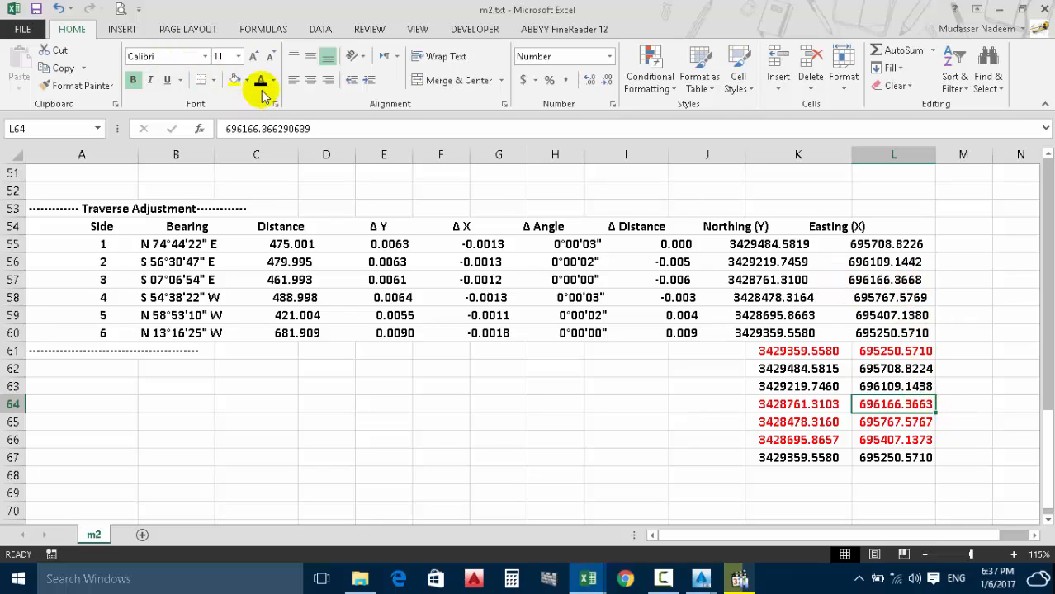
left_click(785, 404)
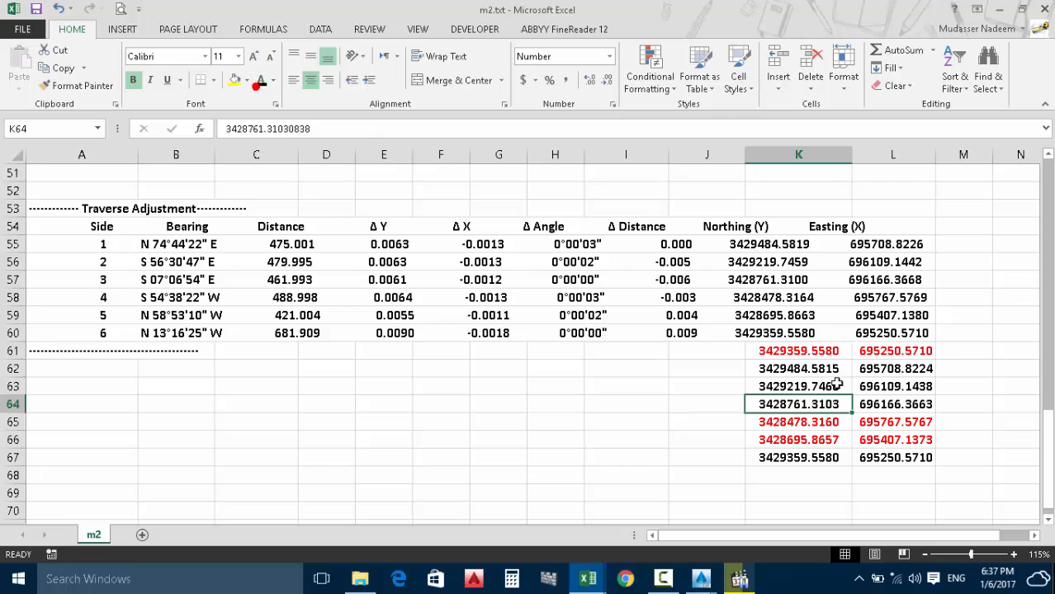
left_click(871, 420)
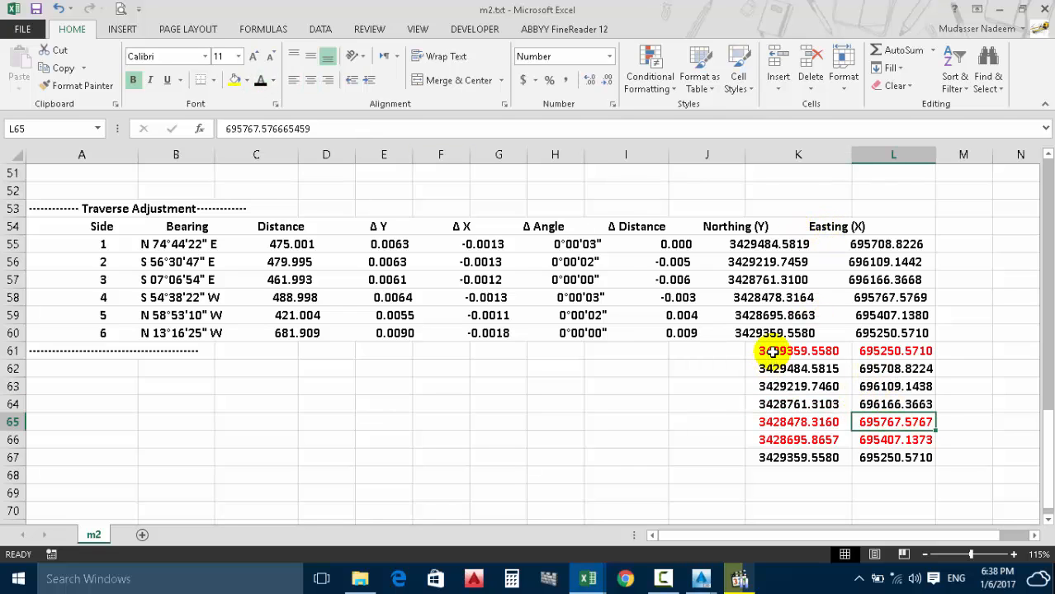
left_click_drag(771, 350, 871, 457)
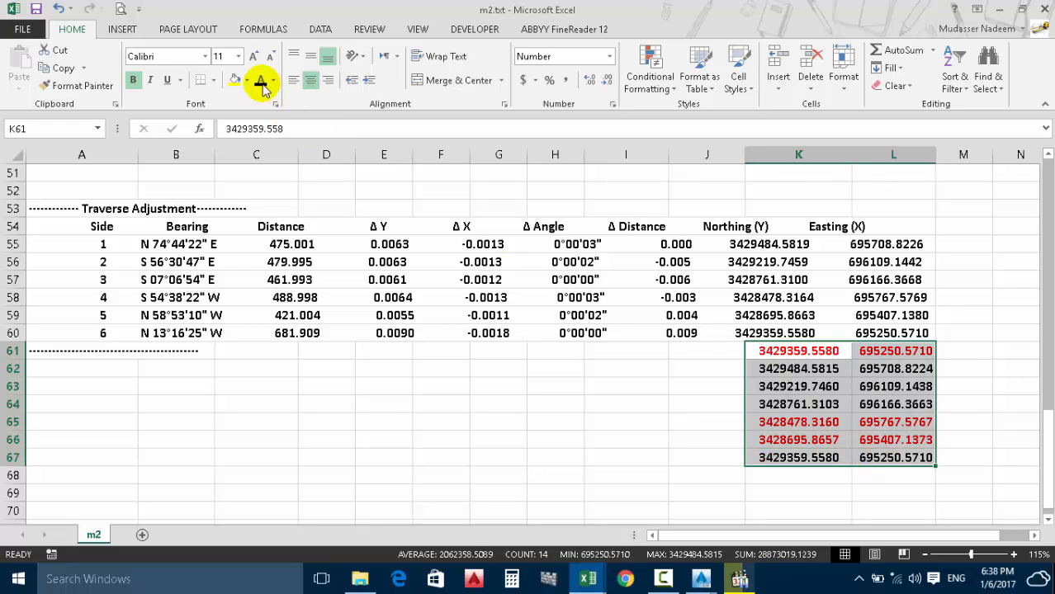
Minimize m2.txt and restore down Example.xlsx and the Civil 3D drawing so they sit side by side.
left_click(999, 10)
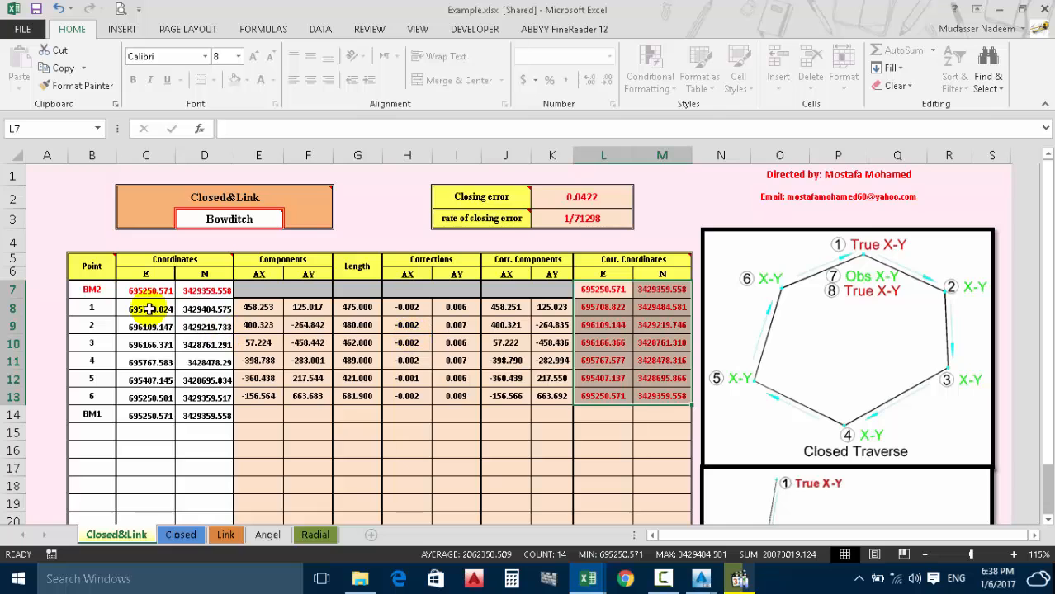
left_click(1023, 9)
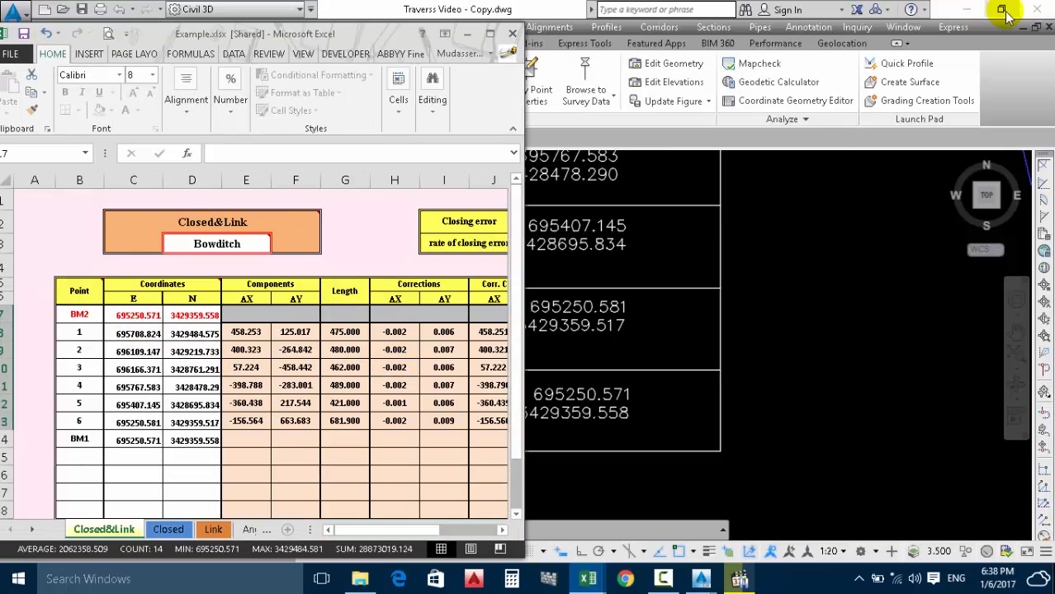
left_click(1002, 11)
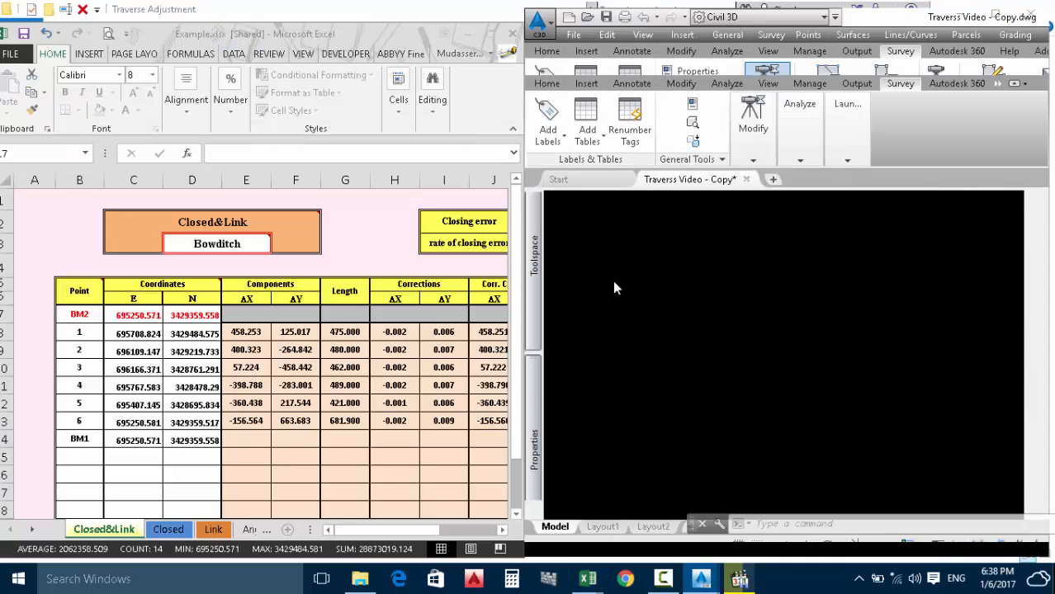
Examine the traverse polygon's vertices and closing point in the Civil 3D drawing against the observed coordinates in Example.xlsx.
scroll(756, 290, "down", 6)
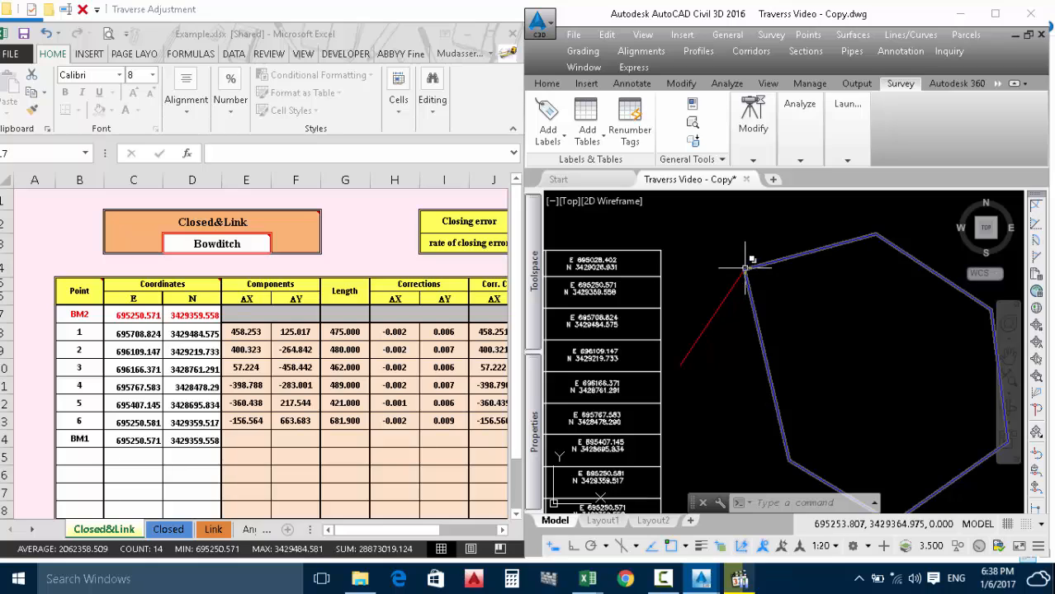
scroll(746, 266, "up", 3)
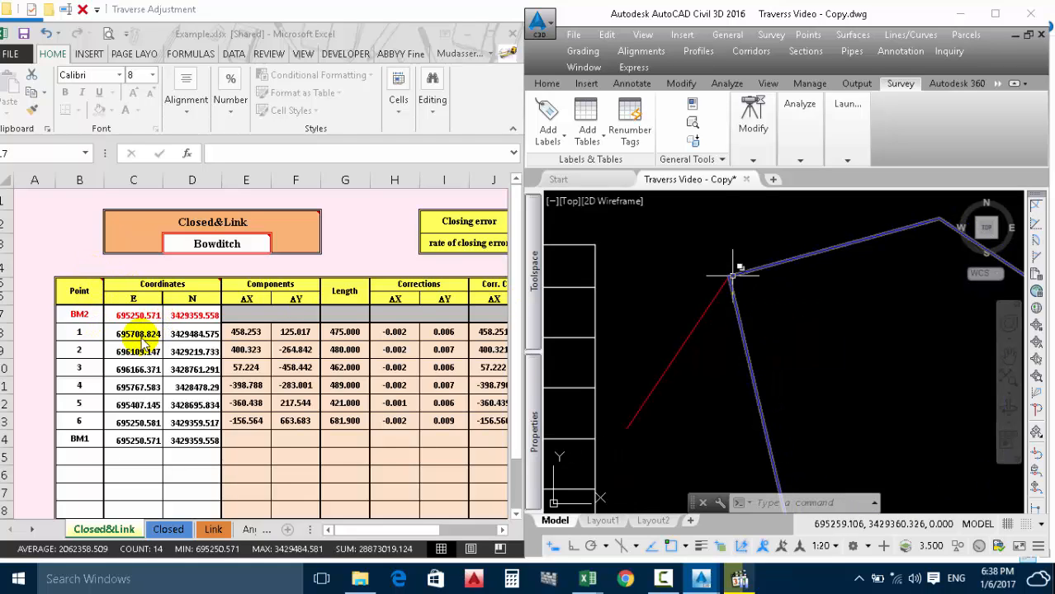
scroll(136, 339, "down", 2)
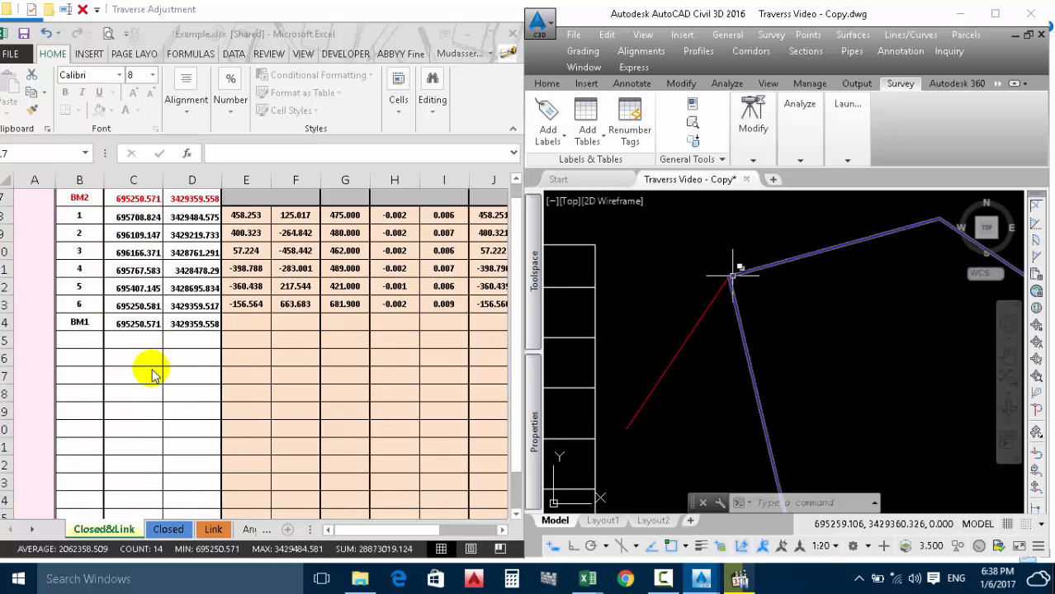
scroll(152, 373, "up", 2)
scroll(784, 285, "down", 4)
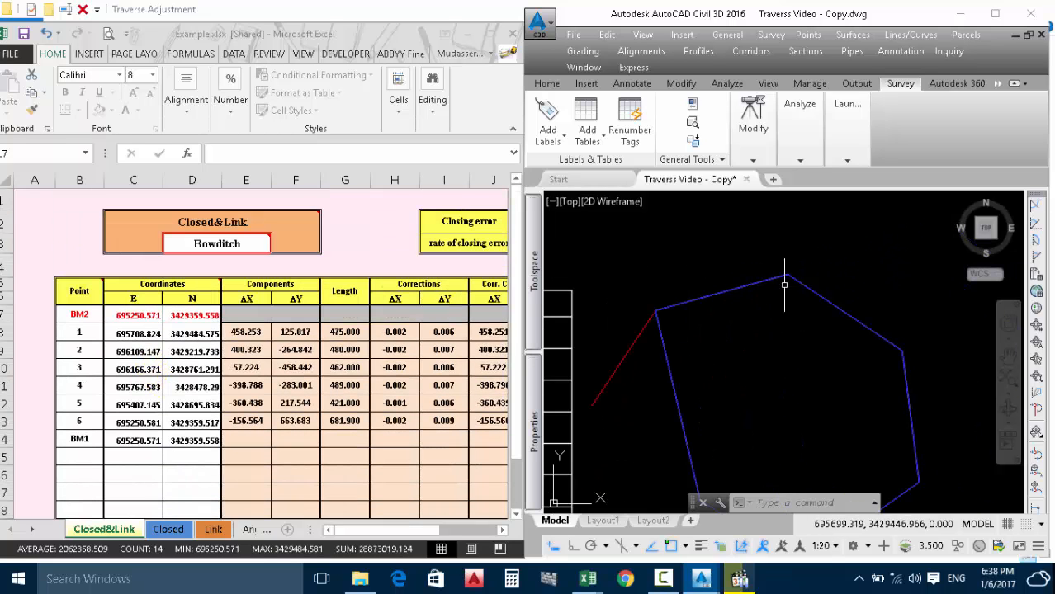
middle_click_drag(894, 351, 875, 280)
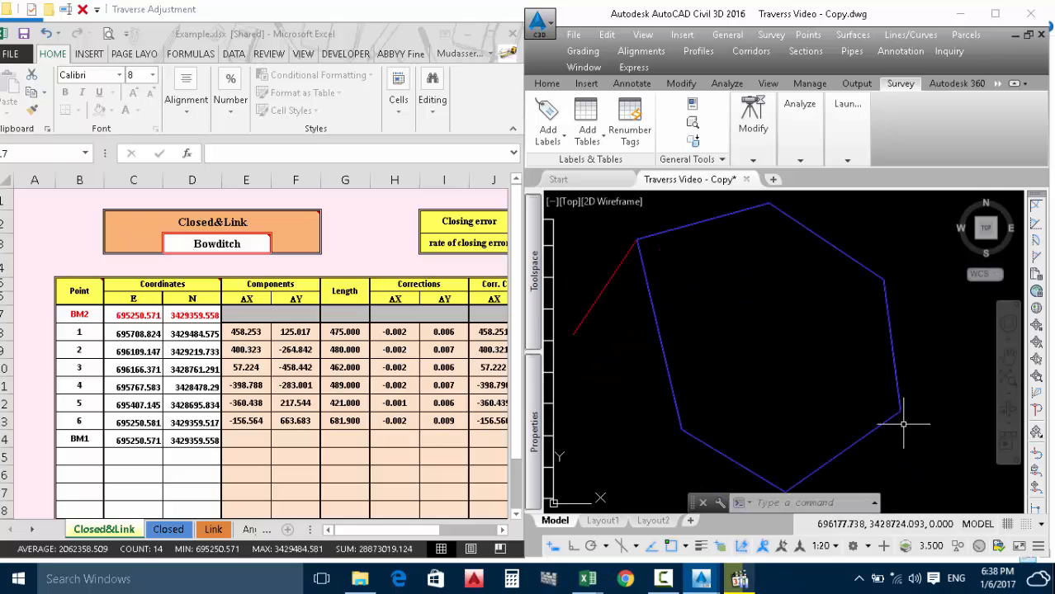
middle_click_drag(903, 415, 917, 300)
middle_click_drag(794, 383, 849, 443)
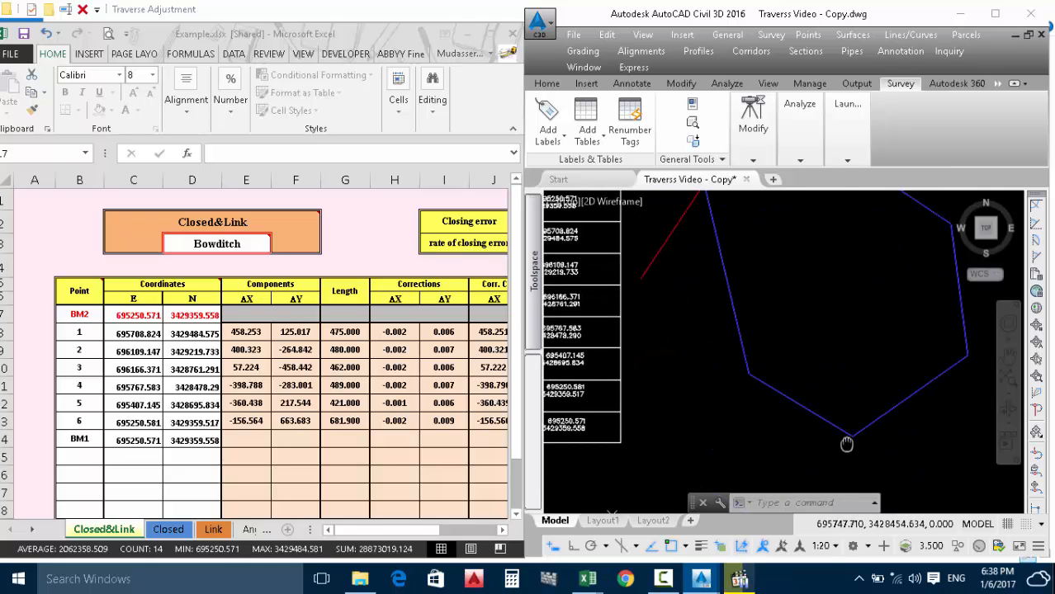
scroll(764, 421, "up", 2)
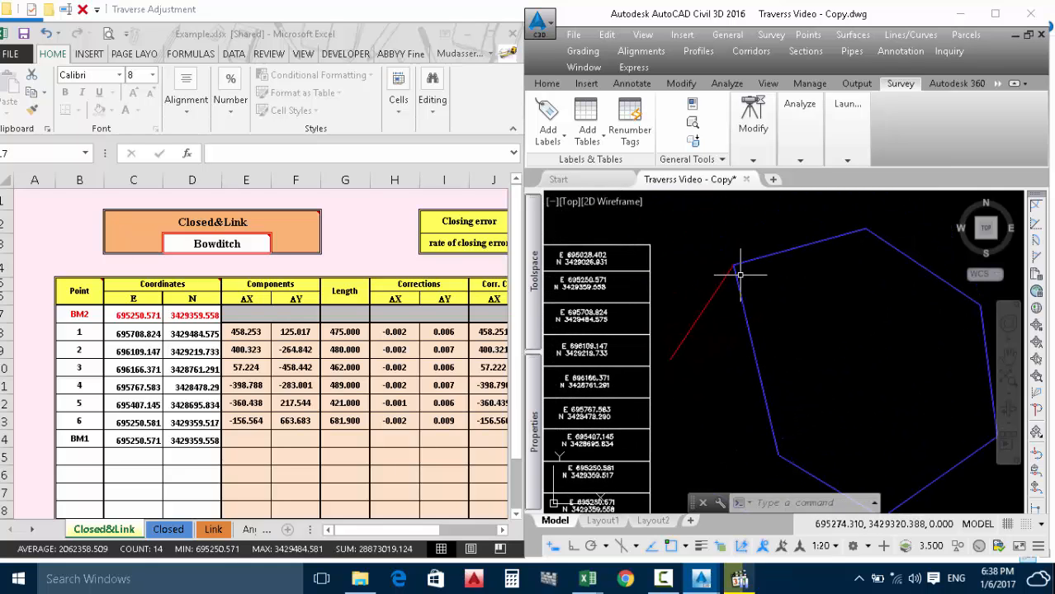
scroll(725, 259, "up", 3)
scroll(732, 260, "up", 2)
scroll(733, 266, "up", 2)
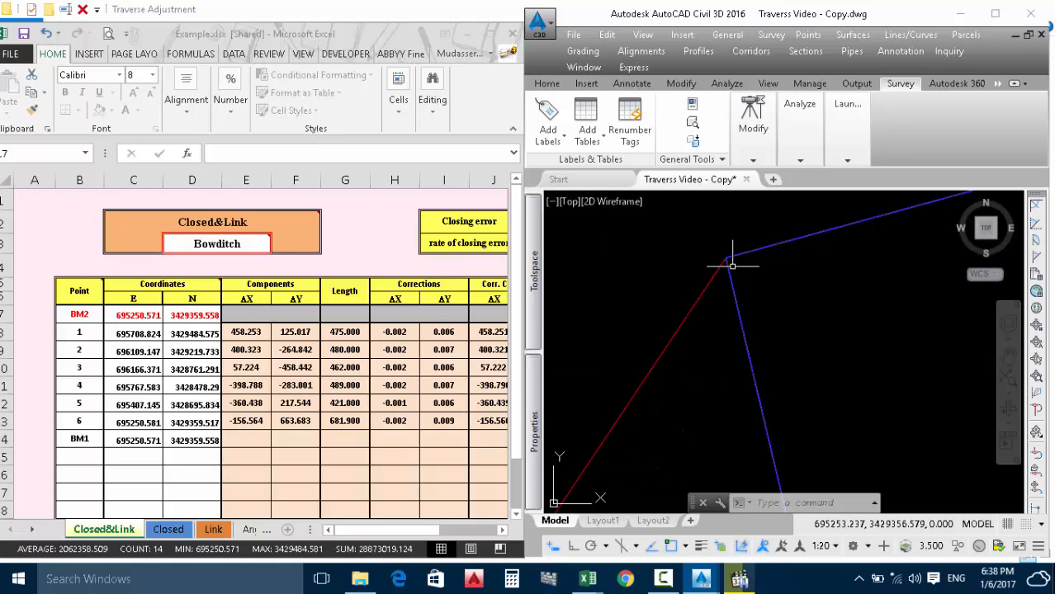
scroll(723, 248, "up", 2)
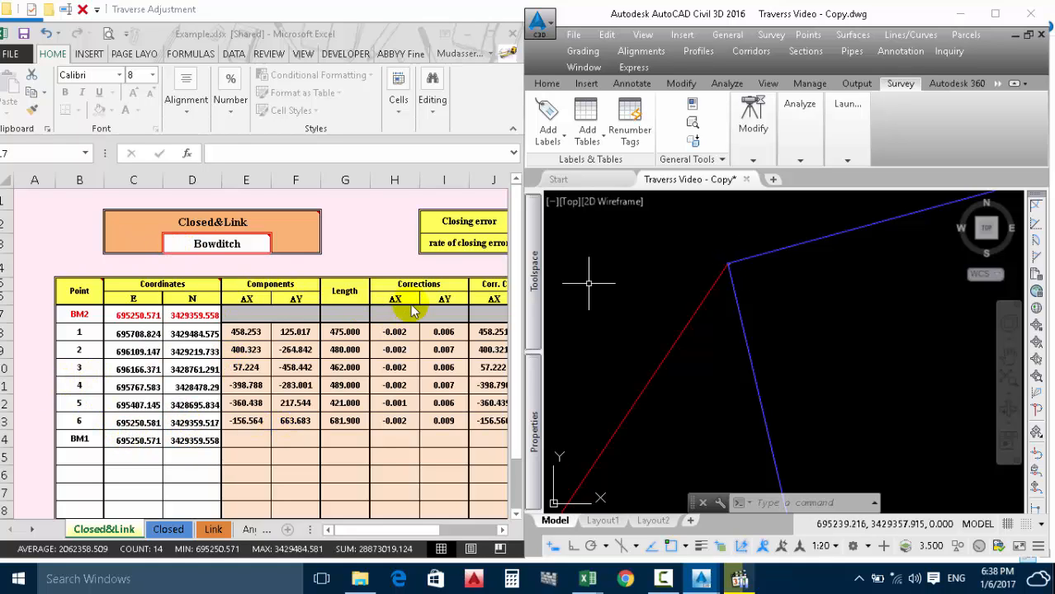
Review the corrected coordinates and the closed traverse diagram on the Closed&Link sheet of Example.xlsx.
left_click(354, 530)
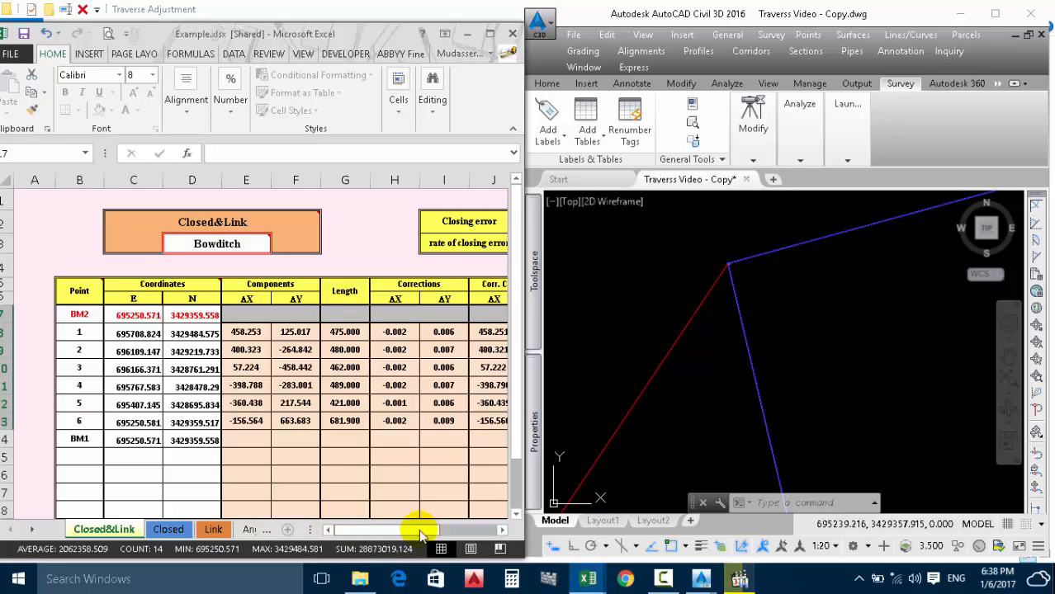
left_click(420, 533)
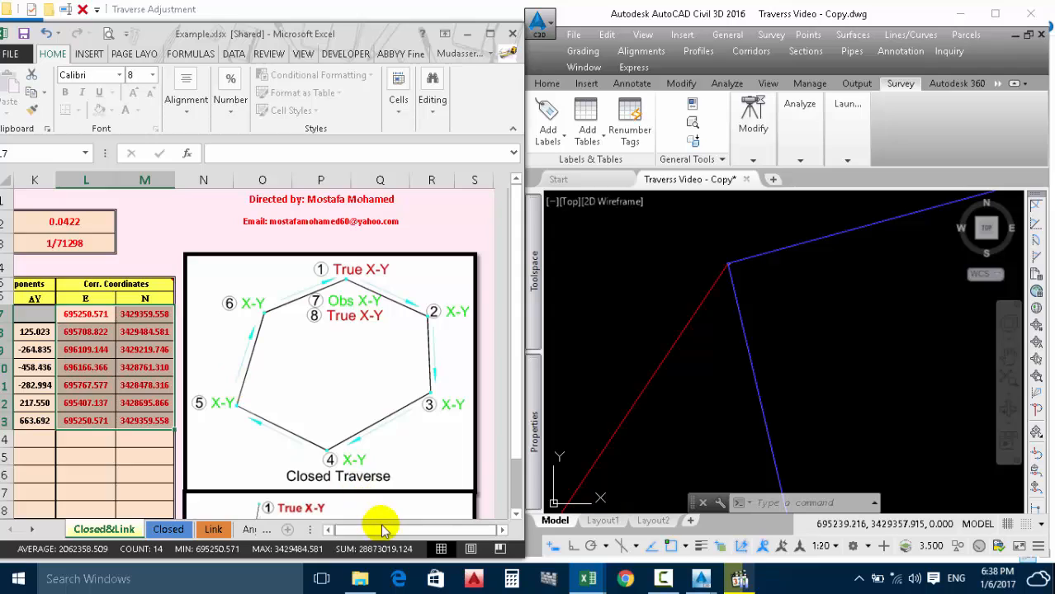
left_click(343, 529)
View the correction methods available in D3 of the Closed&Link sheet.
mouse_move(241, 245)
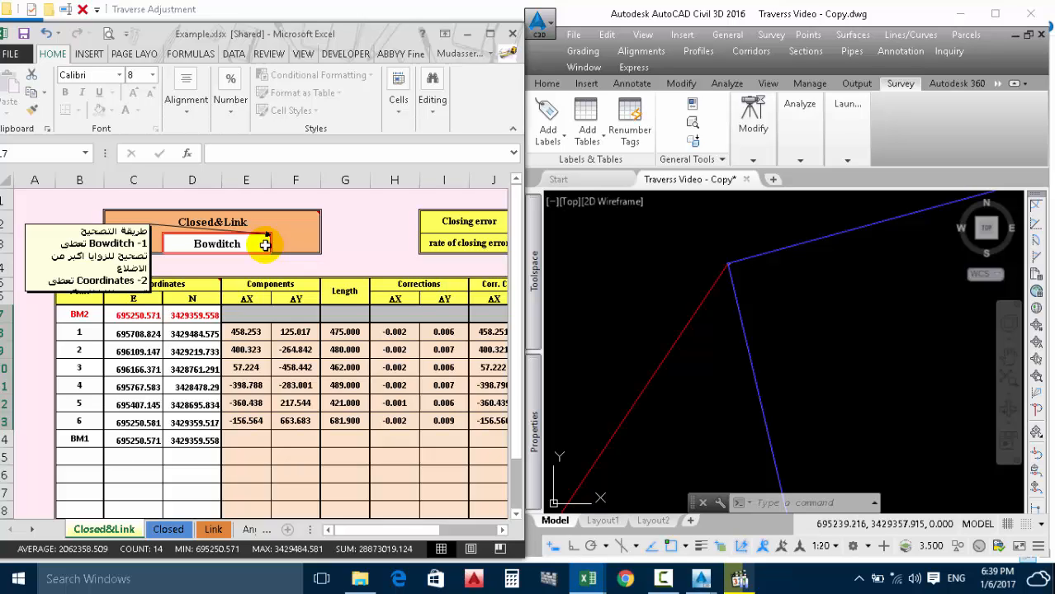
left_click(264, 245)
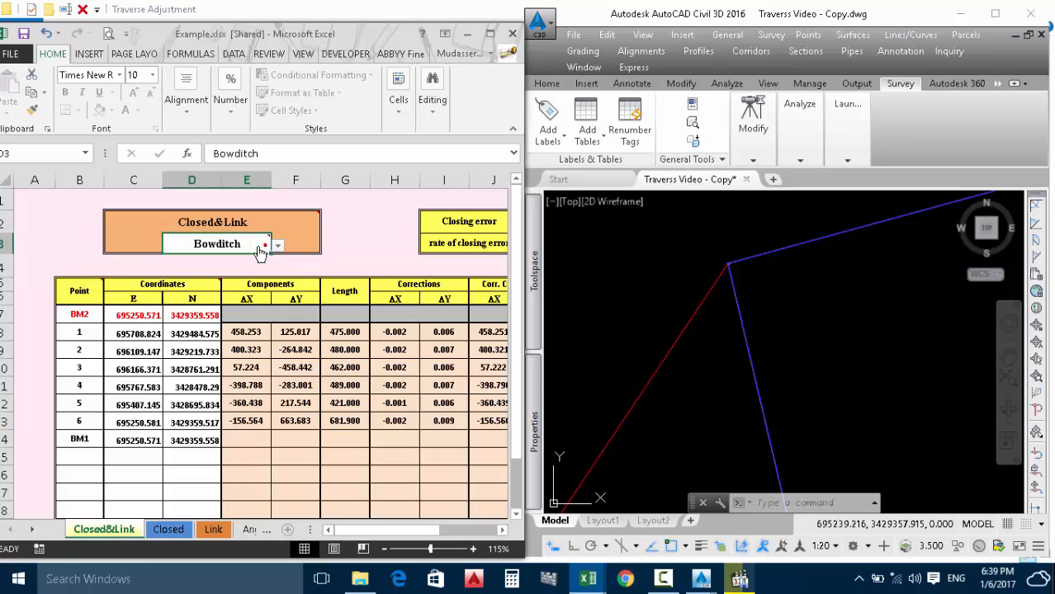
left_click(279, 248)
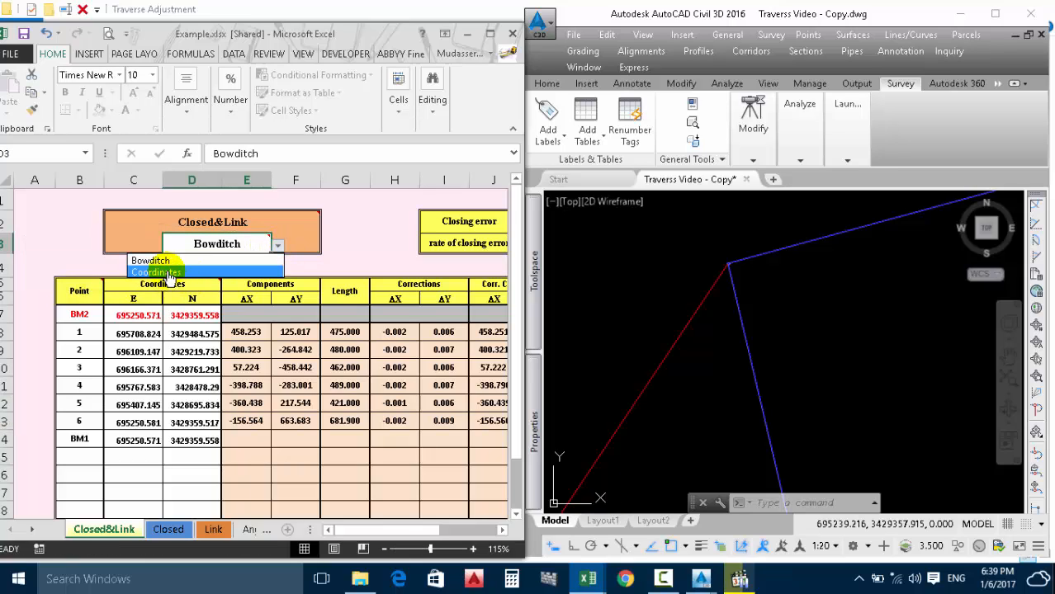
left_click(258, 244)
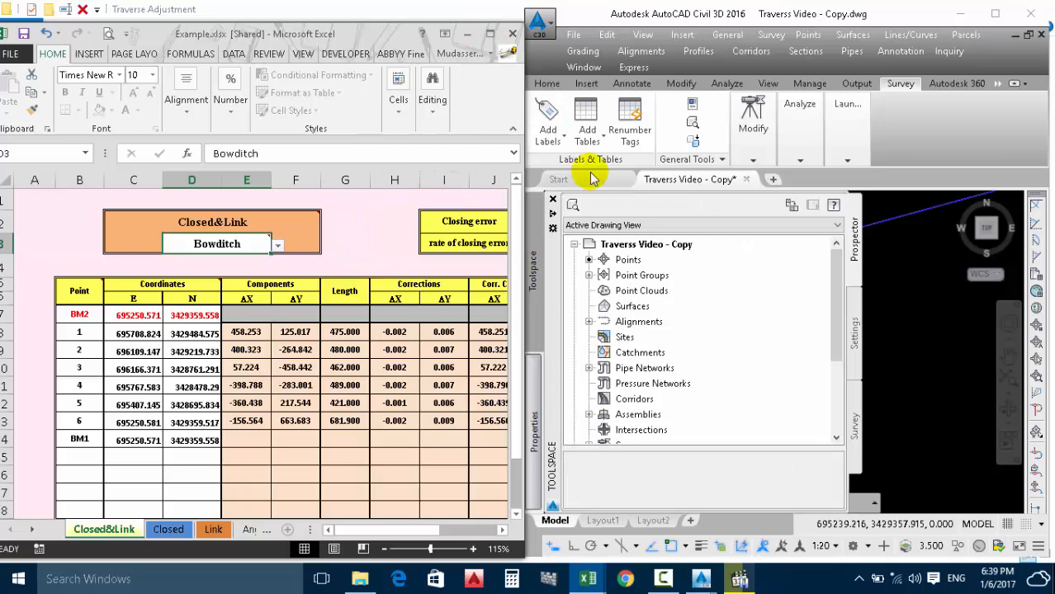
left_click(672, 582)
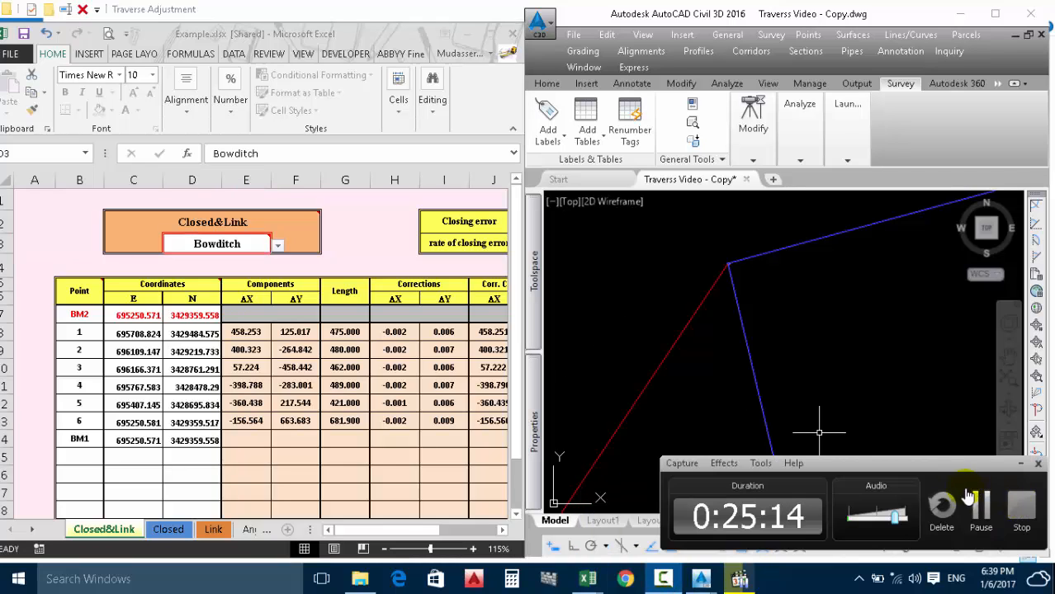
left_click_drag(927, 466, 821, 381)
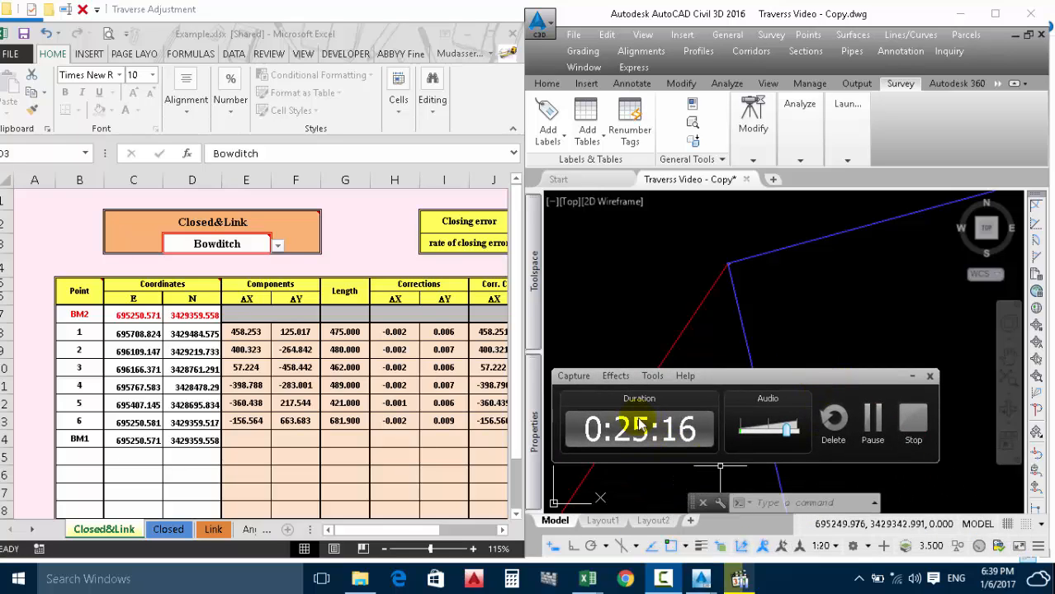